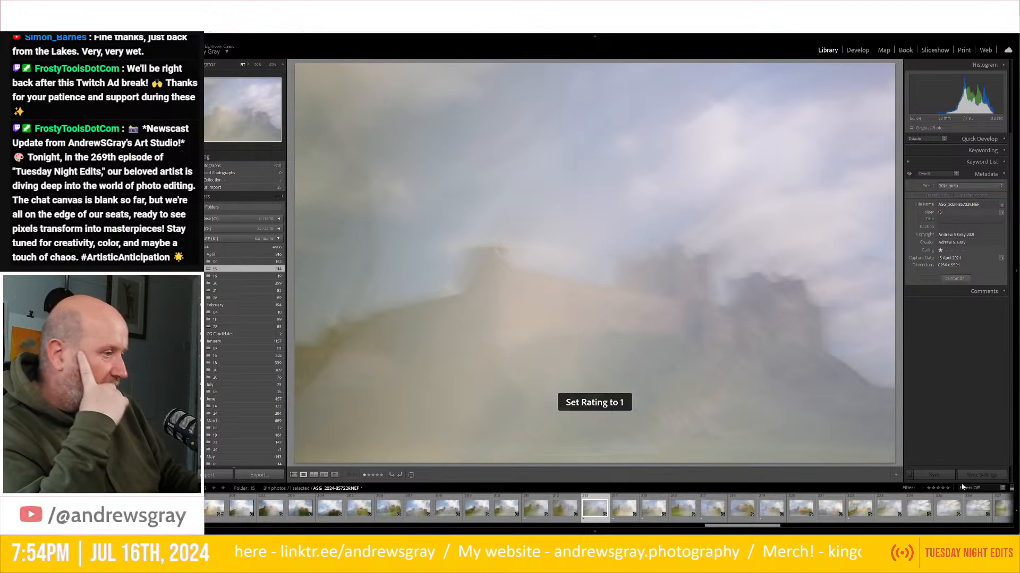
Filter the filmstrip to rated photos and look through the one-star castle frames from ASG_2024-857216.NEF to ASG_2024-857238.NEF.
left_click(944, 438)
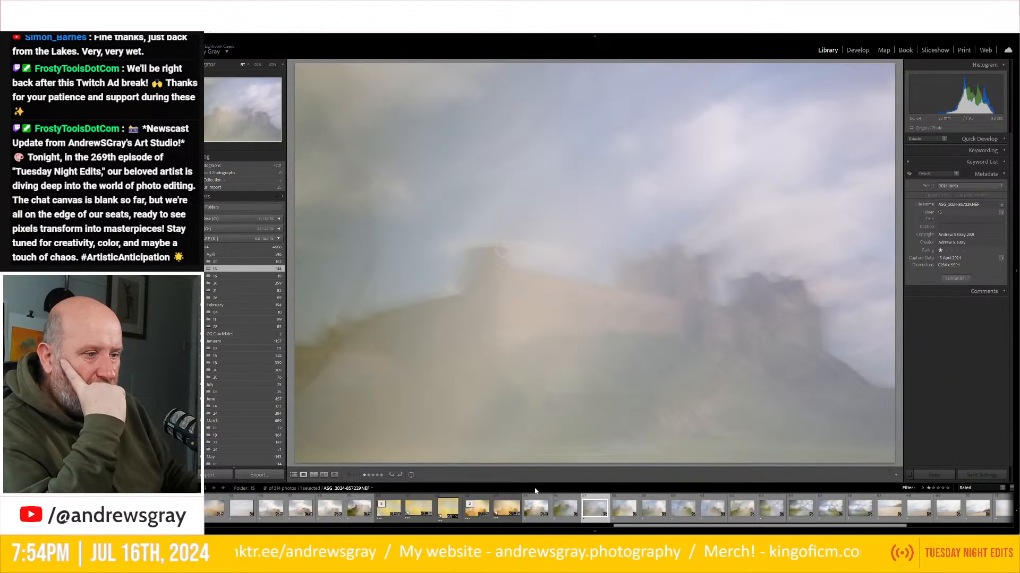
key("Left")
key("Left")
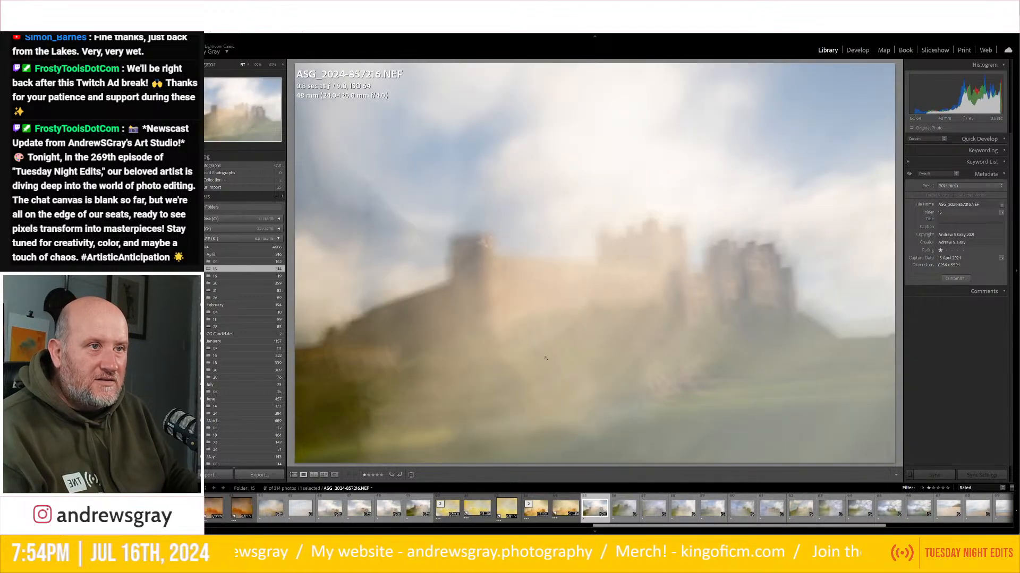
key("Right")
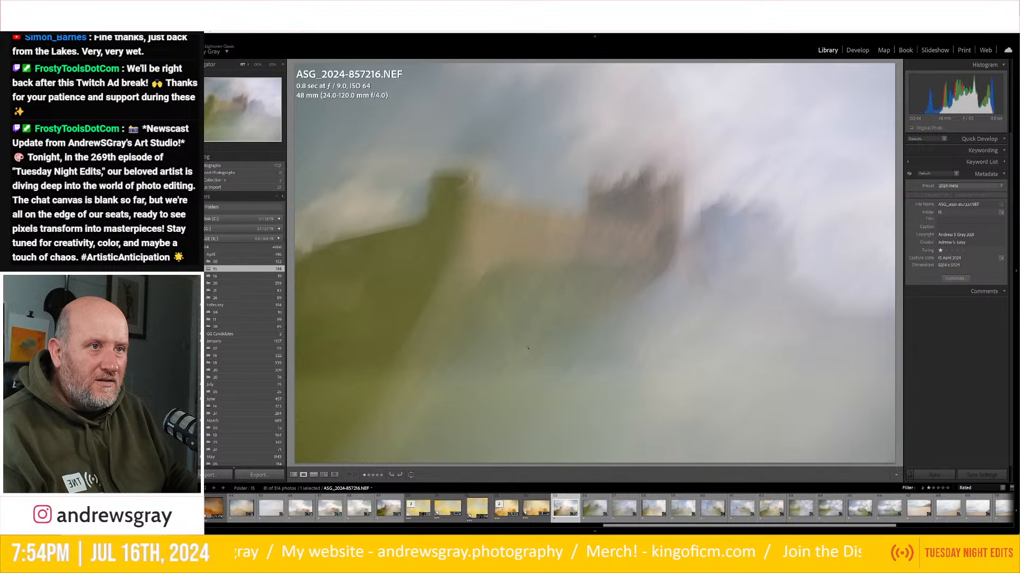
key("Right")
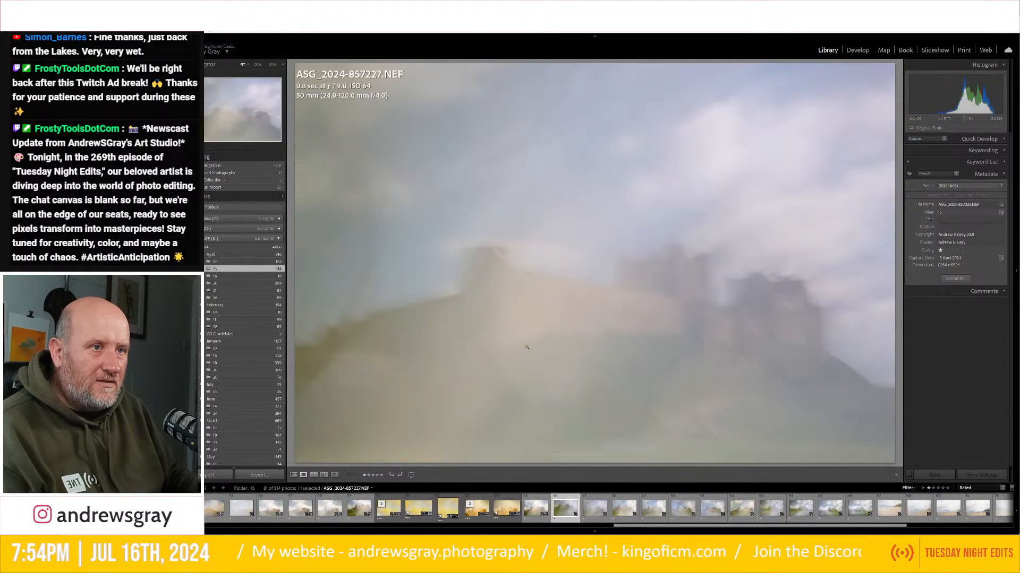
key("Right")
key("Right")
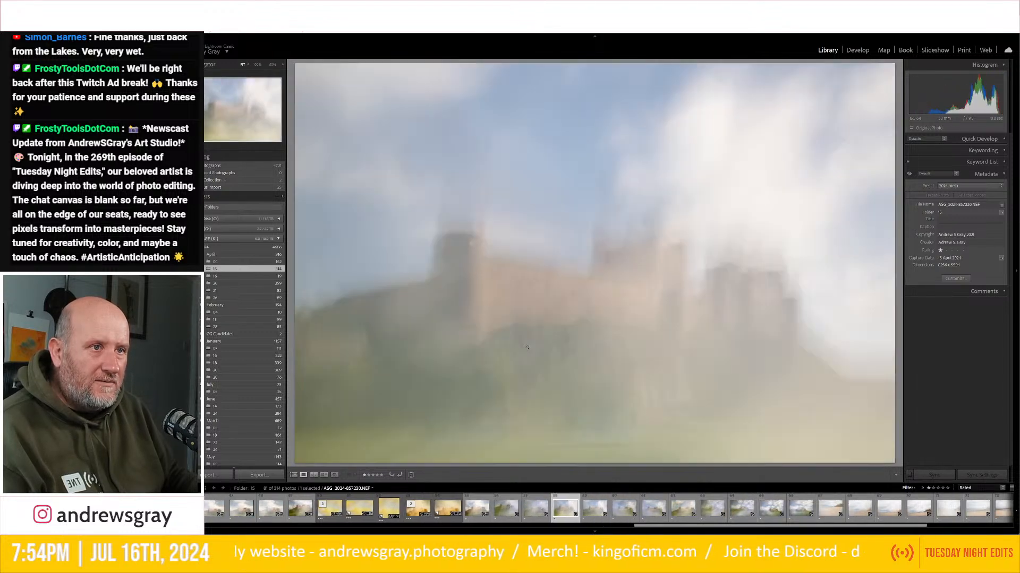
key("Right")
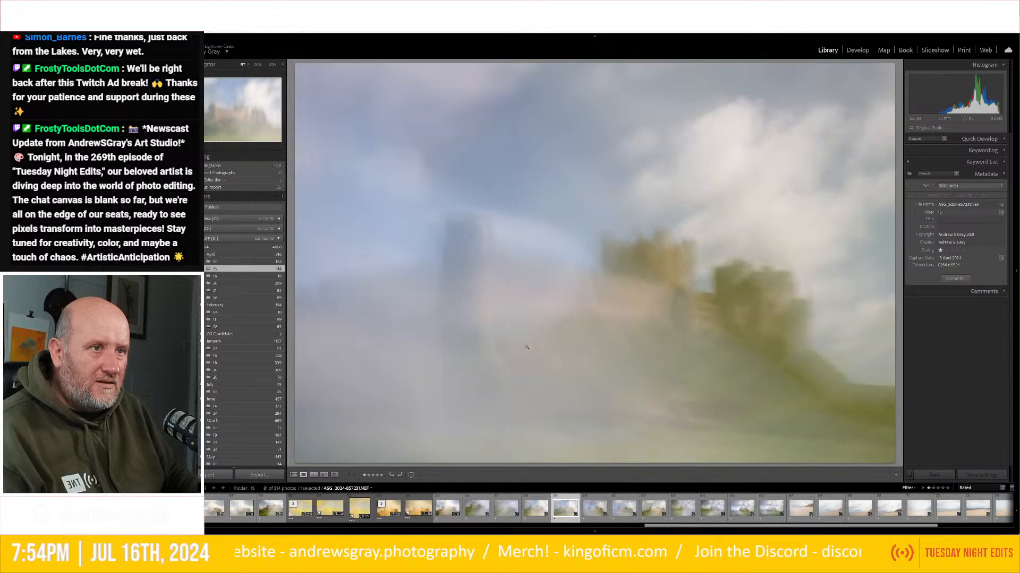
key("Right")
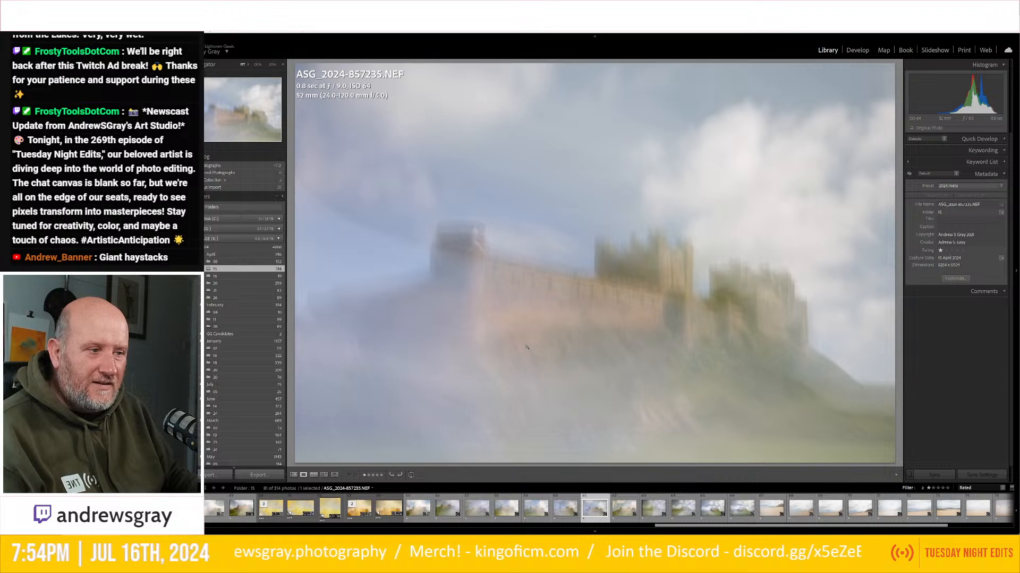
key("Right")
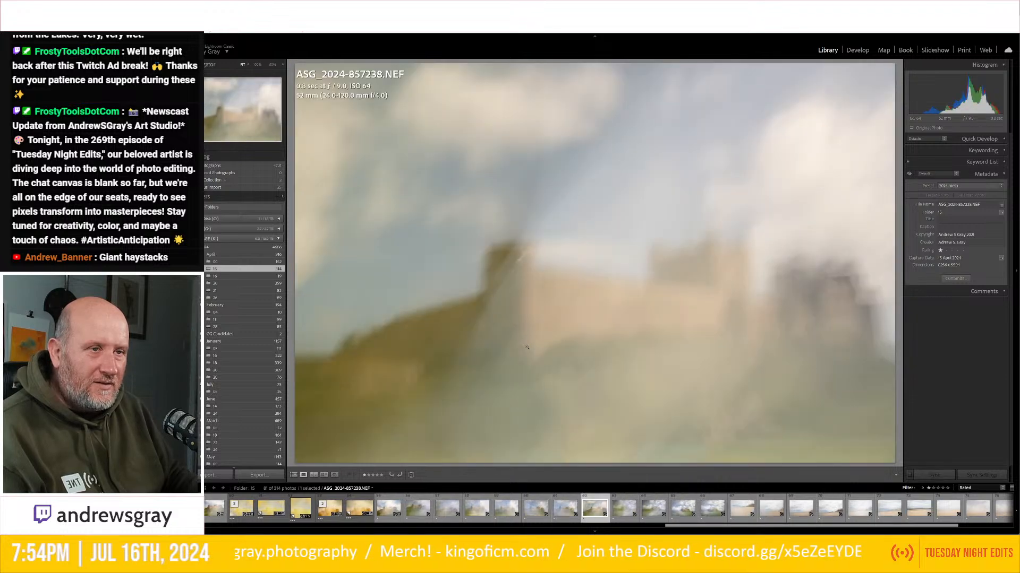
Review the castle sequence again from ASG_2024-857216.NEF and ASG_2024-857227.NEF through the following rated frames.
left_click(389, 508)
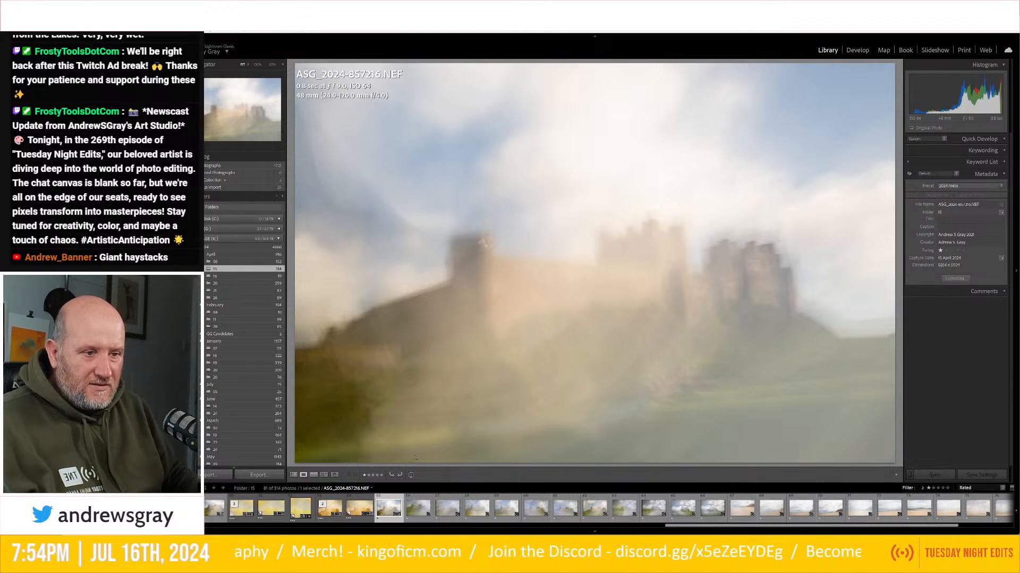
left_click(416, 511)
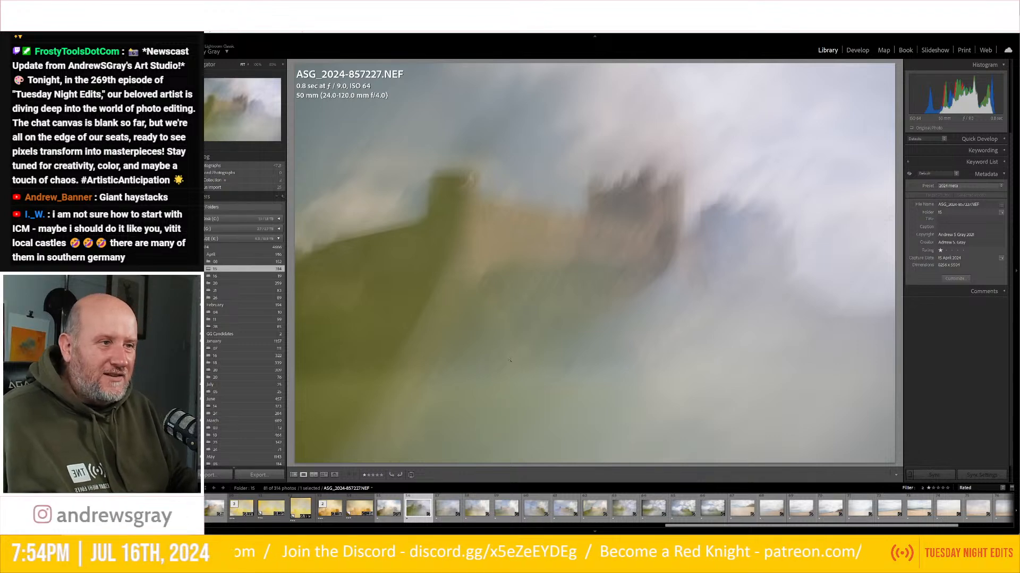
key("Right")
key("Right")
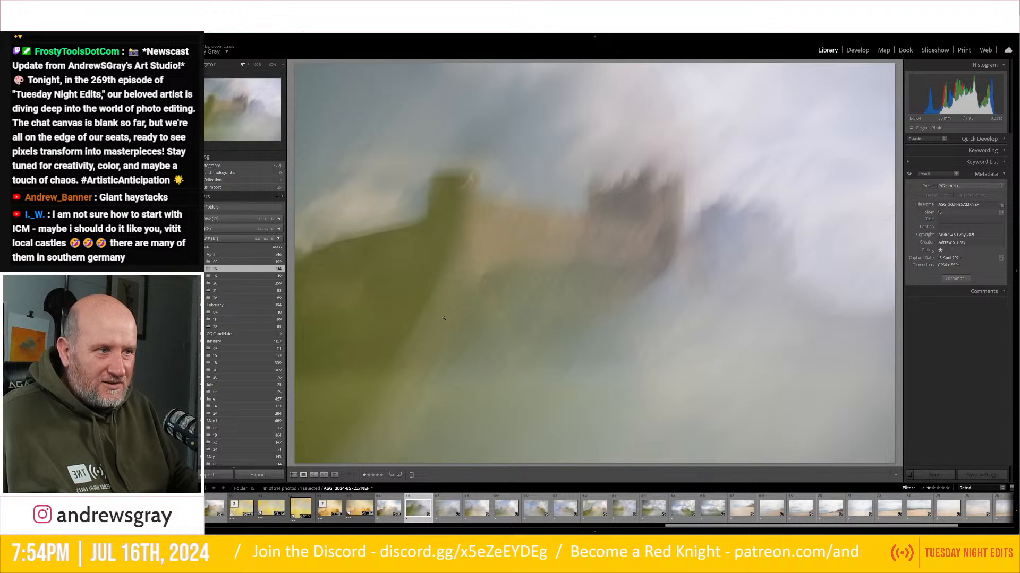
key("Right")
key("Right")
key("Right")
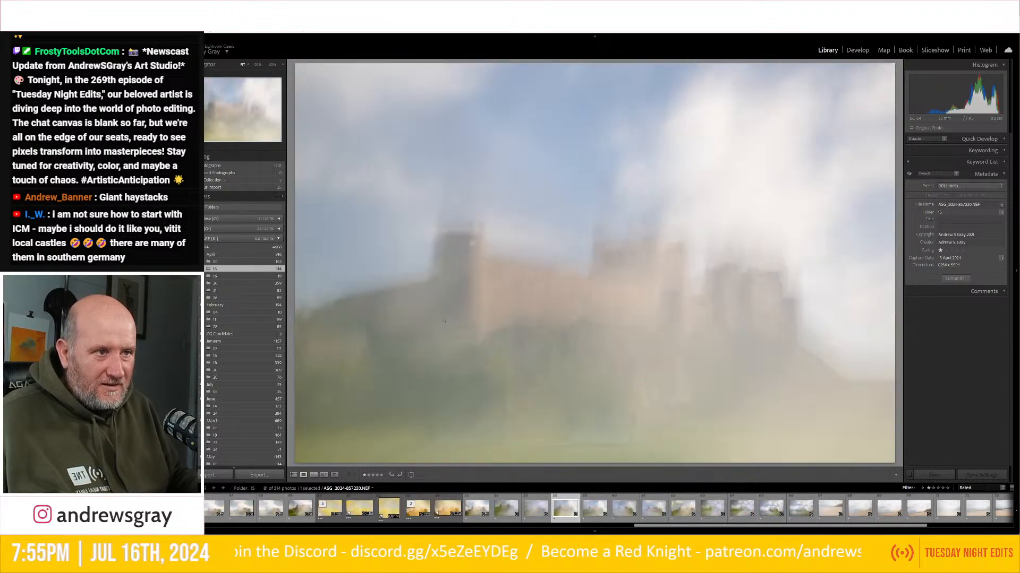
key("Right")
key("Right")
key("Right")
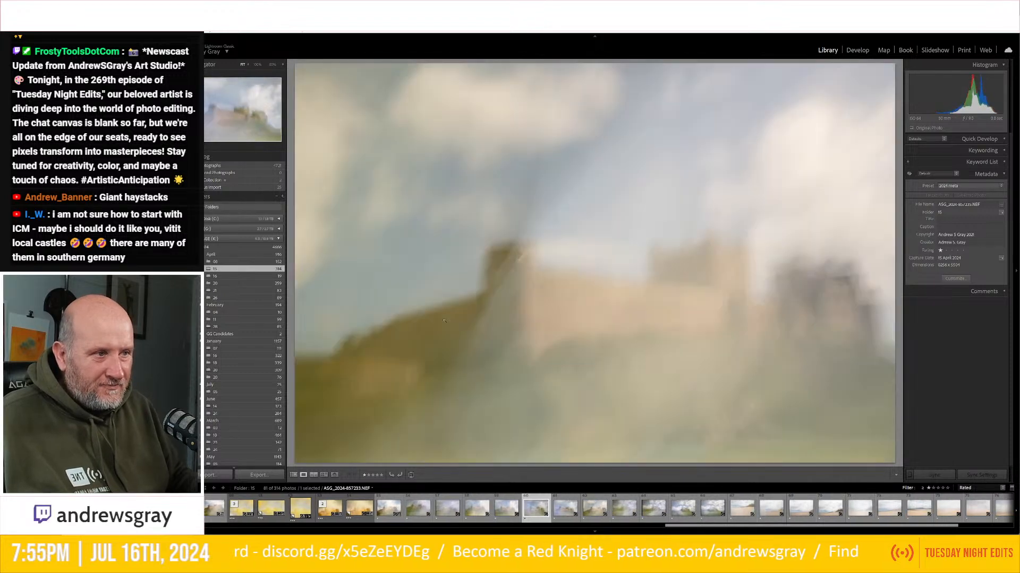
key("Right")
key("Right")
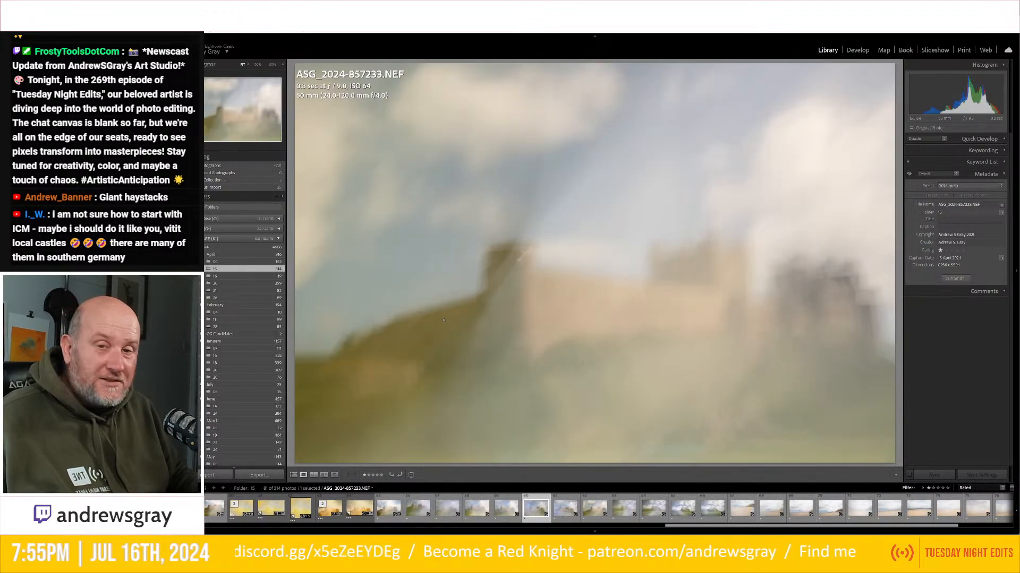
Go back through the rated castle frames and compare ASG_2024-857229.NEF with its neighbouring shots.
key("Left")
key("Left")
key("Left")
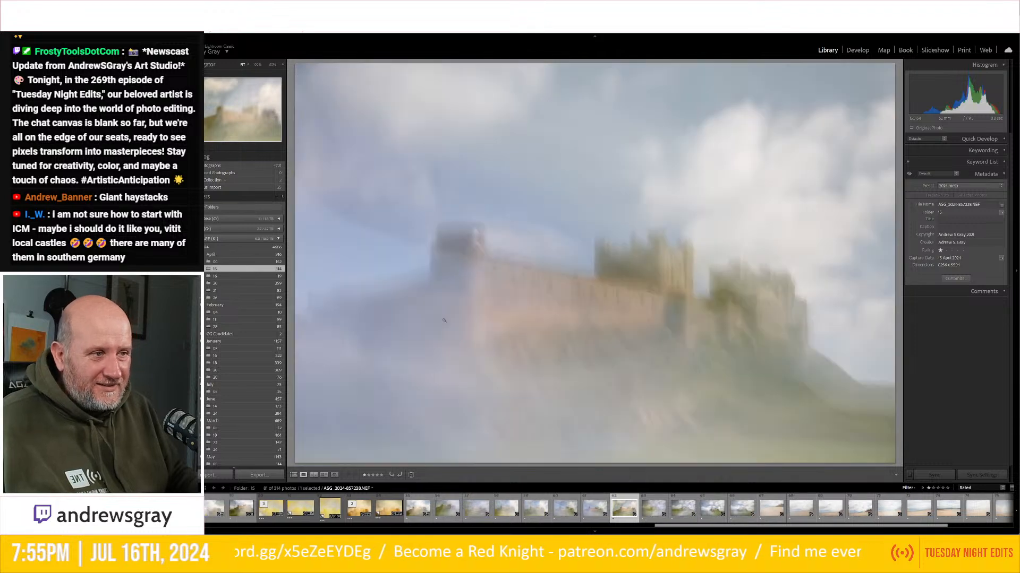
key("Left")
key("Left")
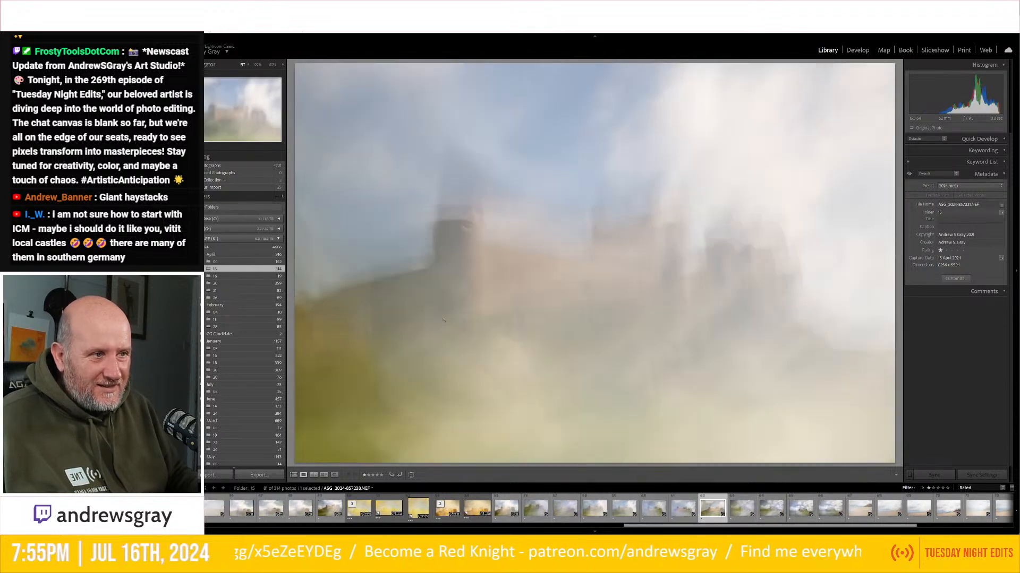
key("Left")
key("Left")
key("Left")
key("Left")
key("Left")
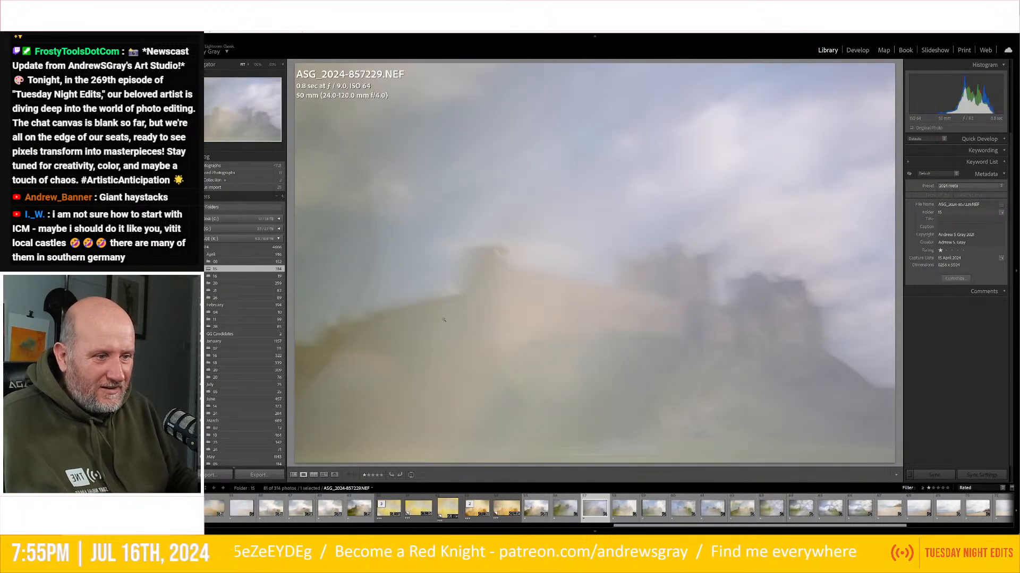
key("Right")
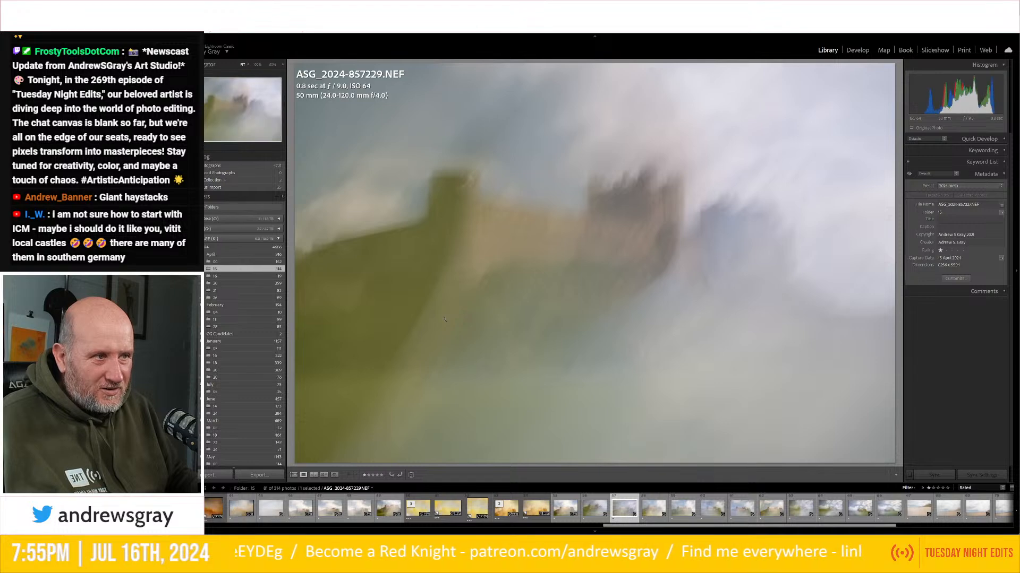
key("Left")
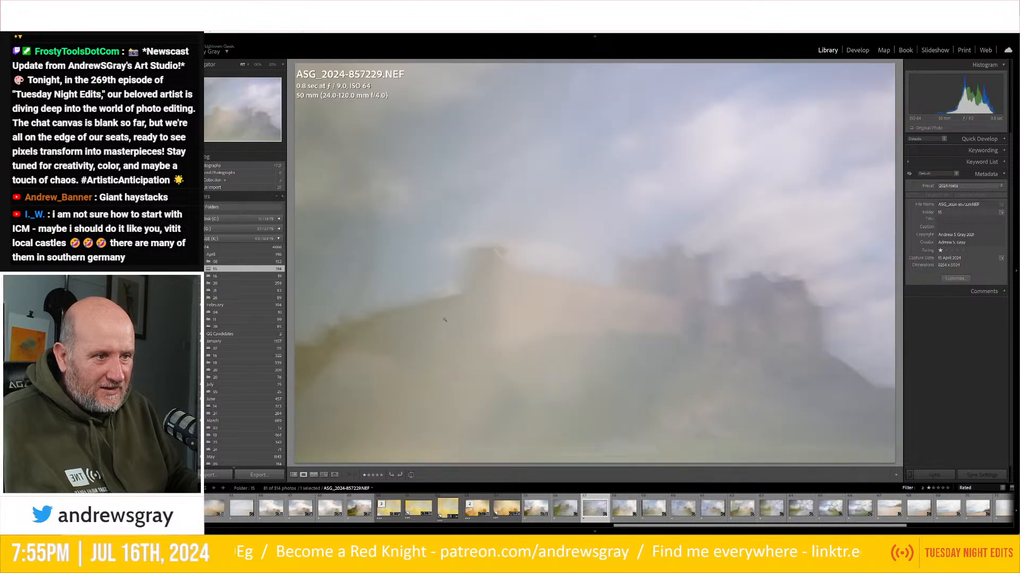
Select the five consecutive castle frames from ASG_2024-857229.NEF to ASG_2024-857235.NEF and cycle through them.
left_click(713, 507, "ctrl")
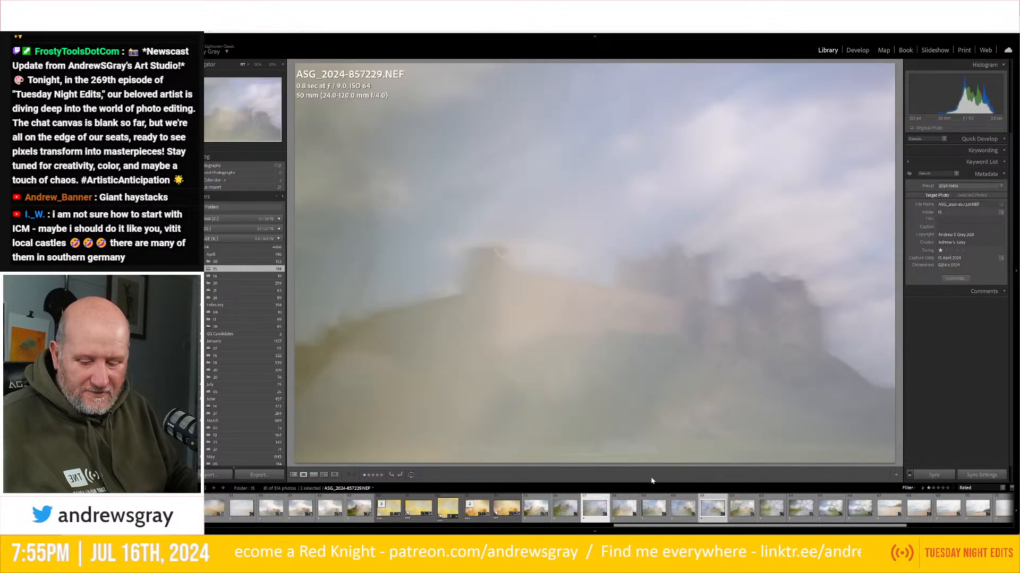
left_click(683, 509, "shift")
key("Right")
key("Right")
key("Right")
key("Right")
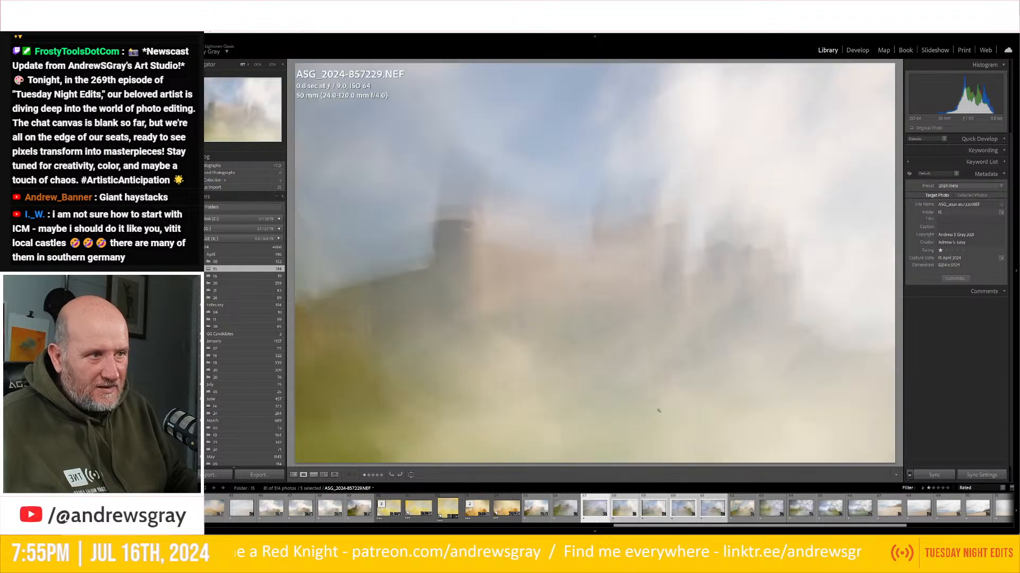
key("Right")
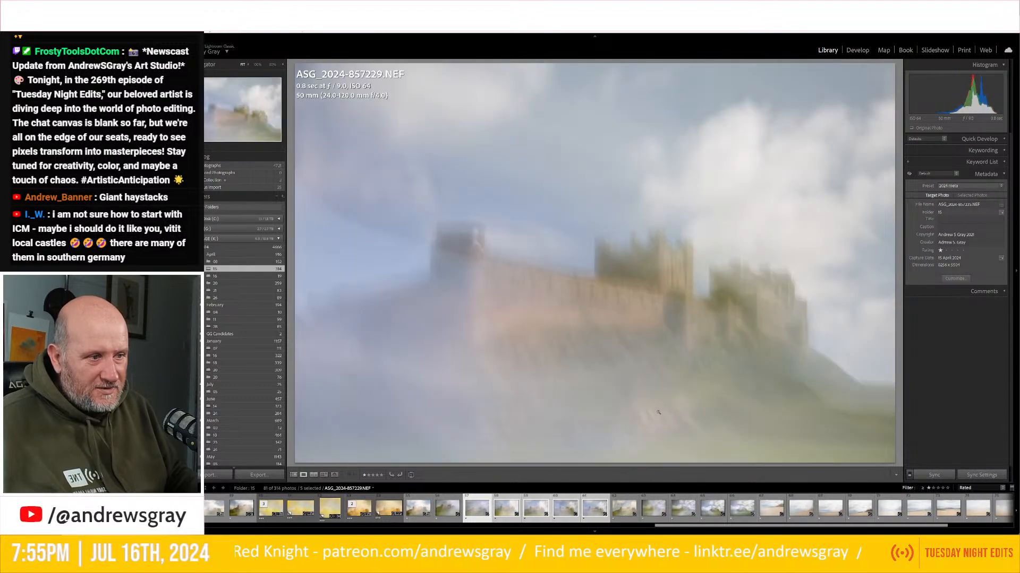
Try extending the selection to include ASG_2024-857238.NEF and compare it with the other selected frames.
key("shift+Right")
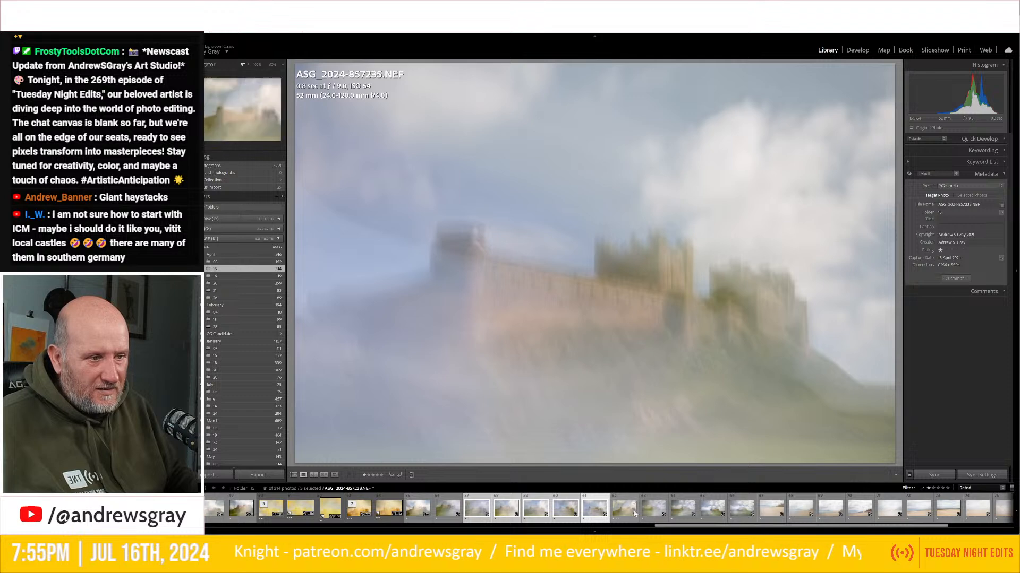
key("shift+Left")
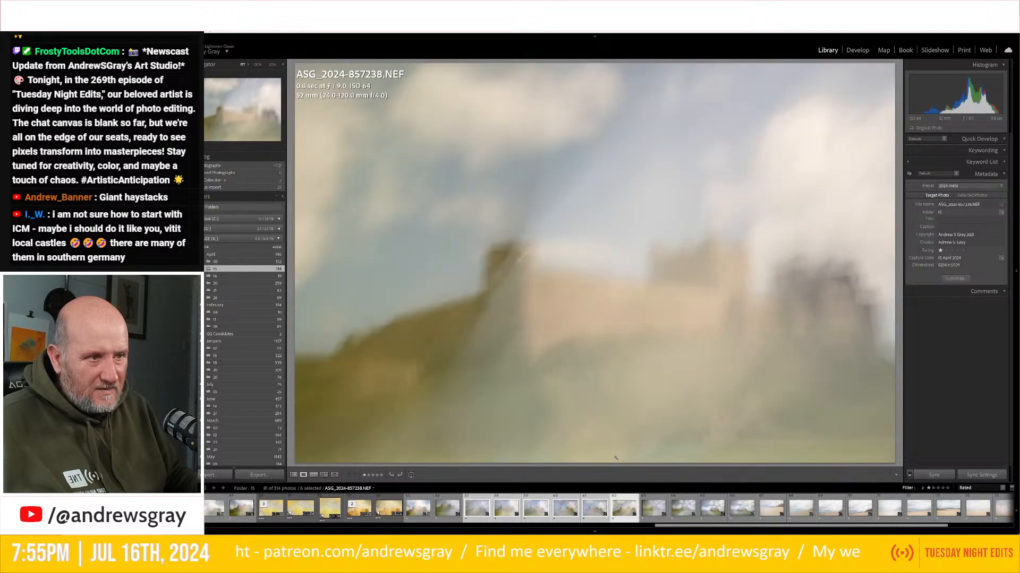
key("Right")
key("Right")
key("Right")
key("Right")
key("Right")
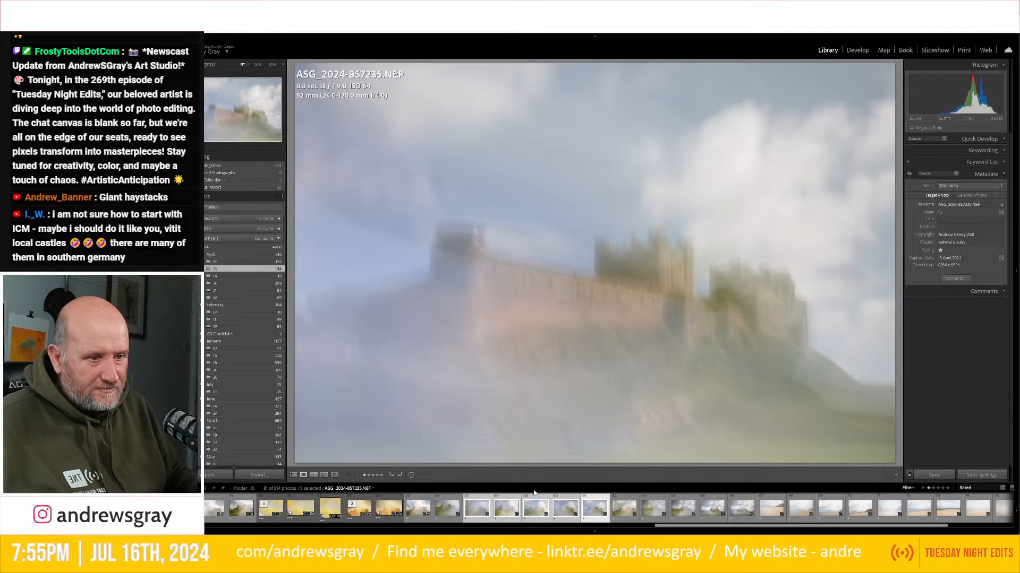
Extend the five-frame selection back to include ASG_2024-857227.NEF and cycle through the six selected castle photos.
key("shift+Left")
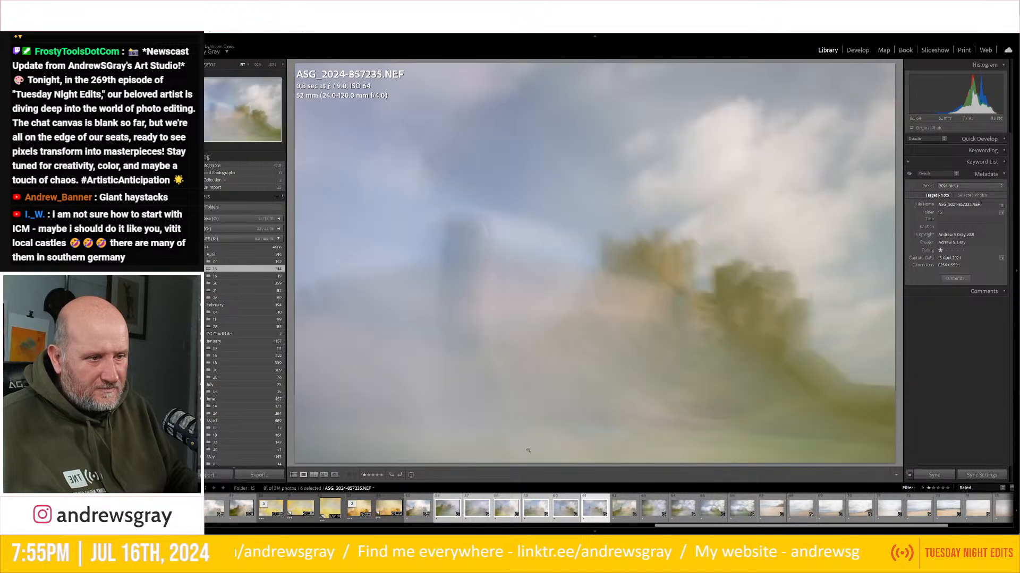
key("Left")
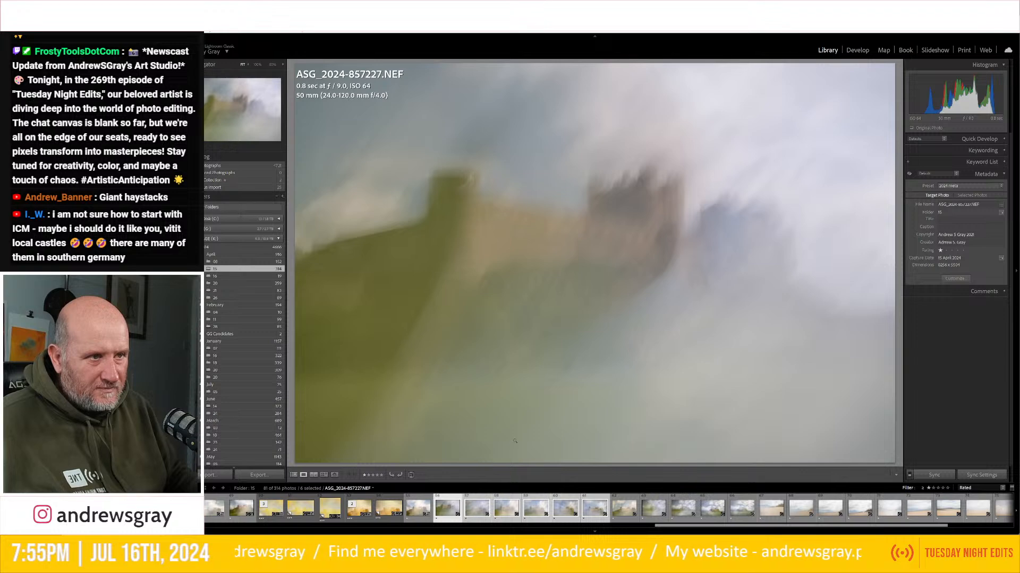
key("Right")
key("Left")
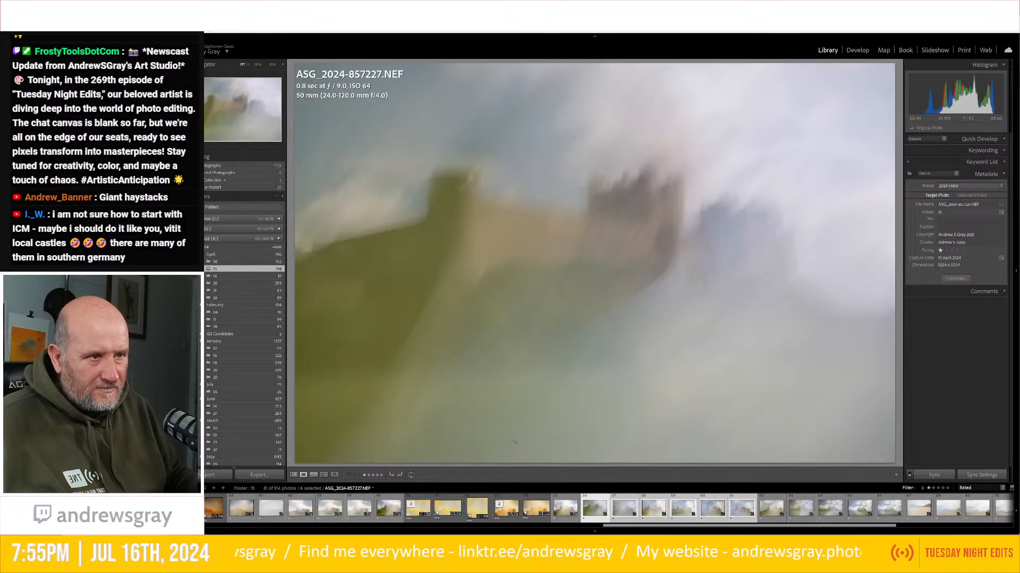
key("Right")
key("Right")
key("Right")
key("Right")
key("Right")
key("Right")
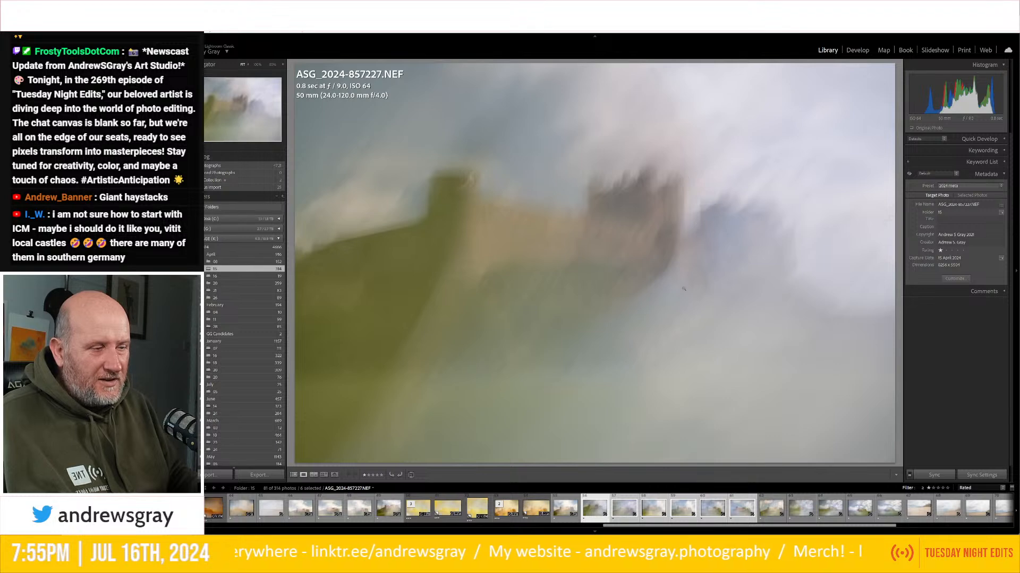
Make ASG_2024-857229.NEF the active photo and compare the six selected castle frames one by one for composition and blur.
left_click(624, 511)
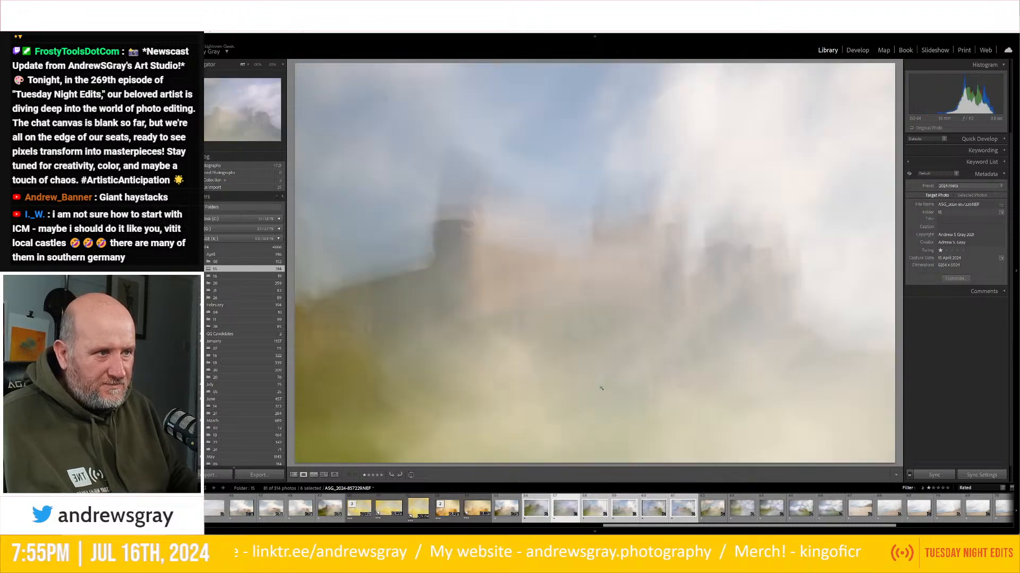
key("Right")
key("Right")
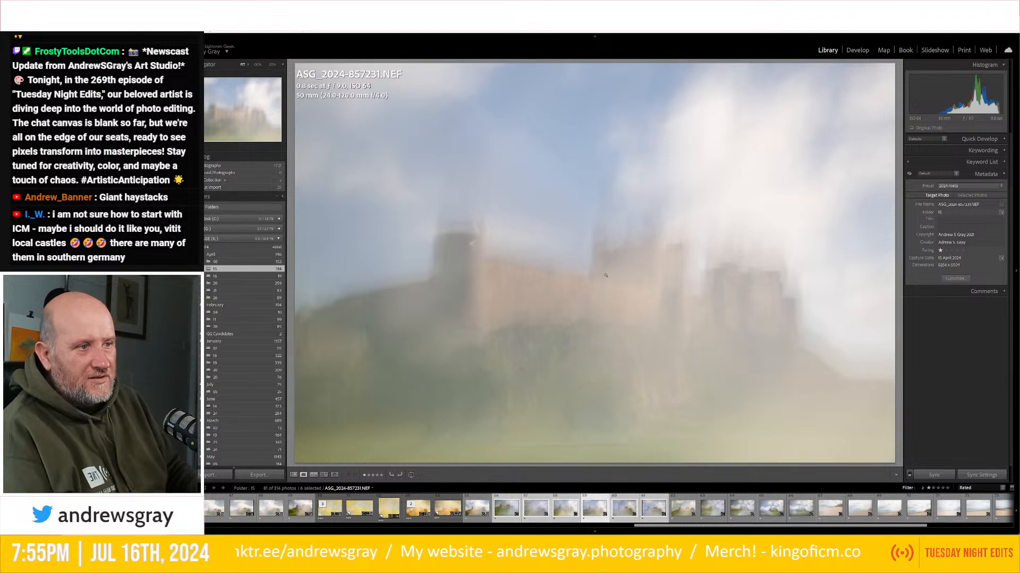
key("Left")
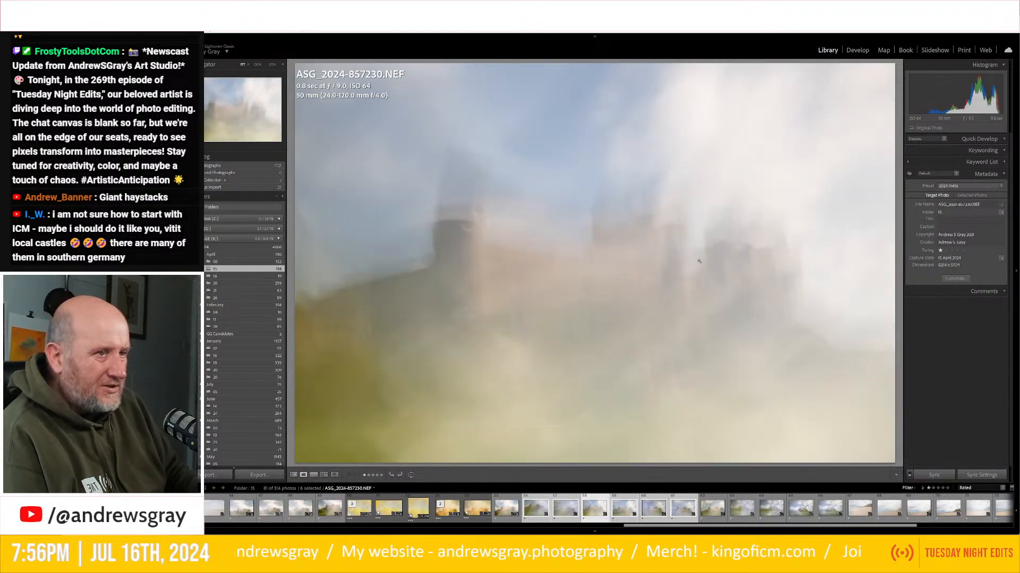
key("Right")
key("Right")
key("Right")
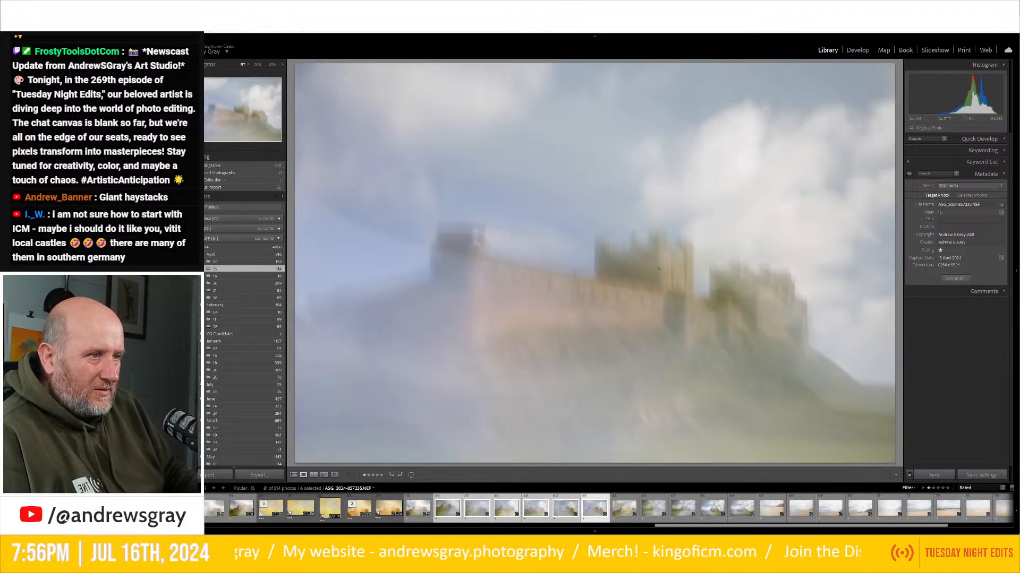
key("Right")
key("Right")
key("Right")
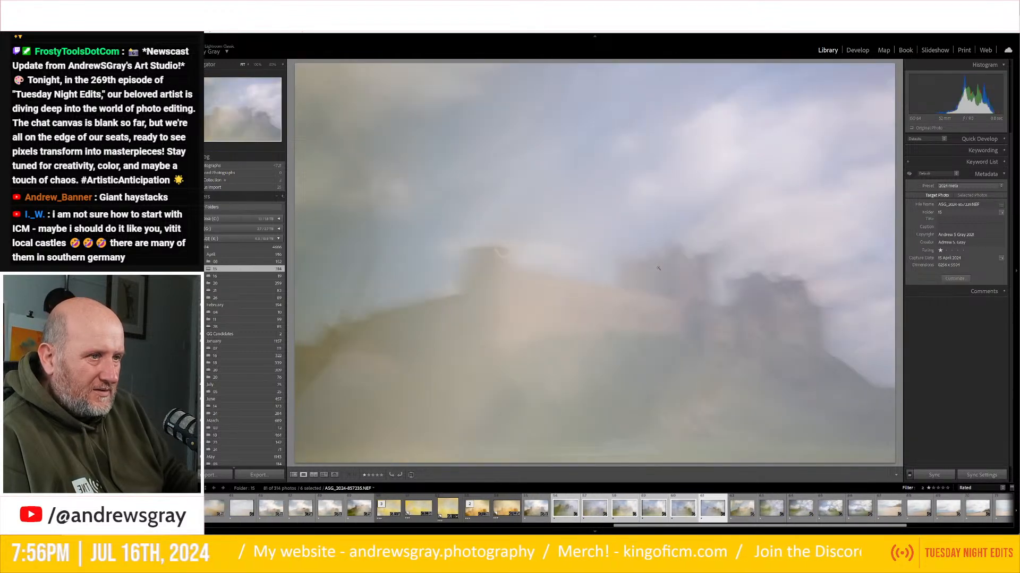
key("Right")
key("Right")
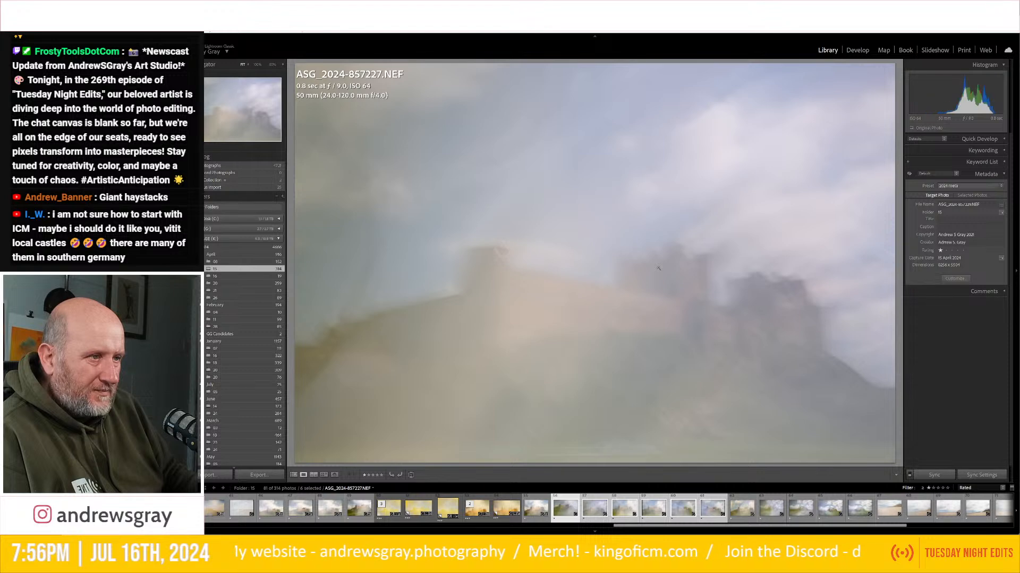
Make ASG_2024-857231.NEF the active photo, open it for developing and apply the saved treatment preset.
key("Right")
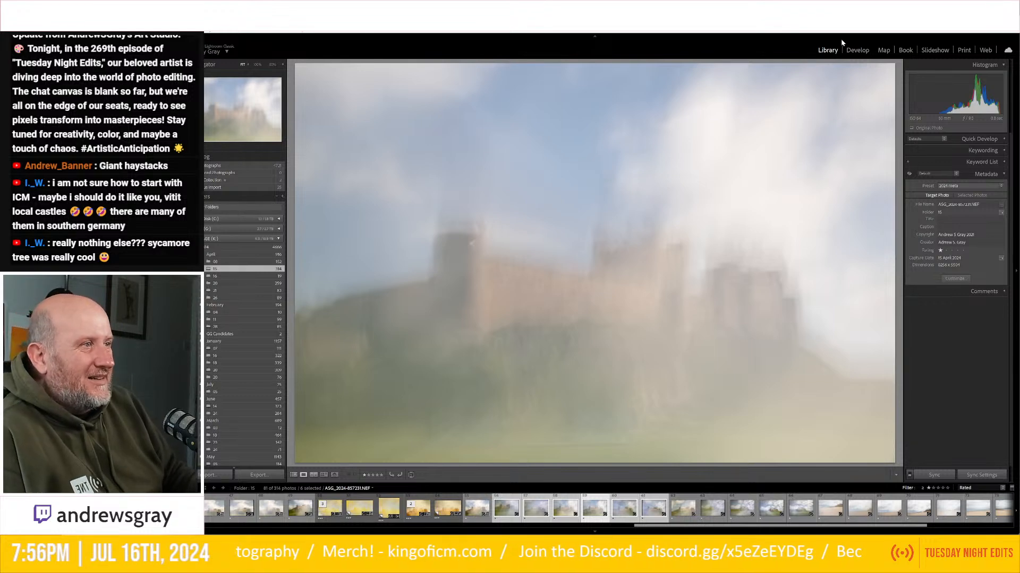
left_click(857, 50)
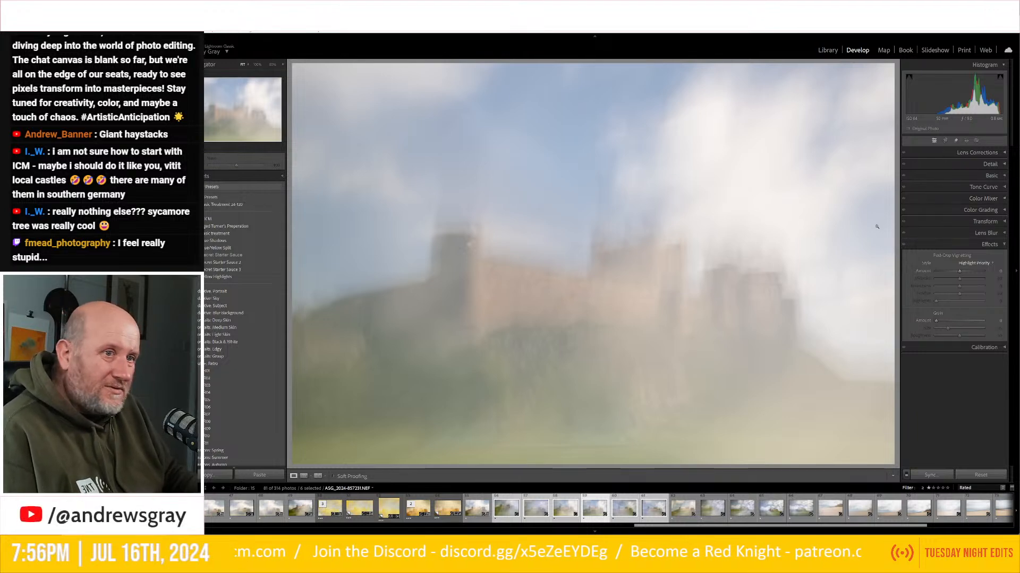
left_click(229, 237)
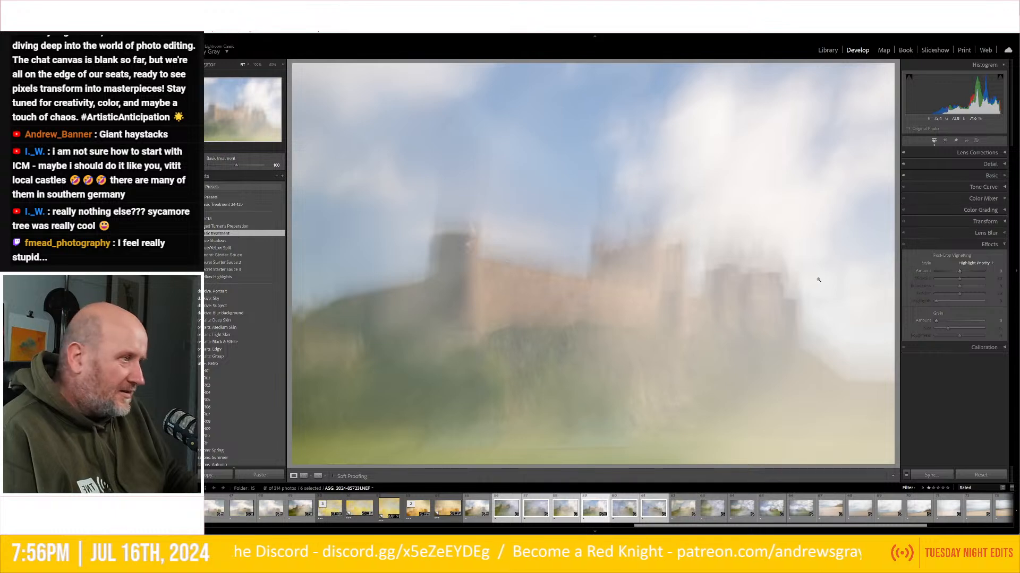
Set the white balance of the active castle photo to Auto and its contrast to +32.
left_click(990, 176)
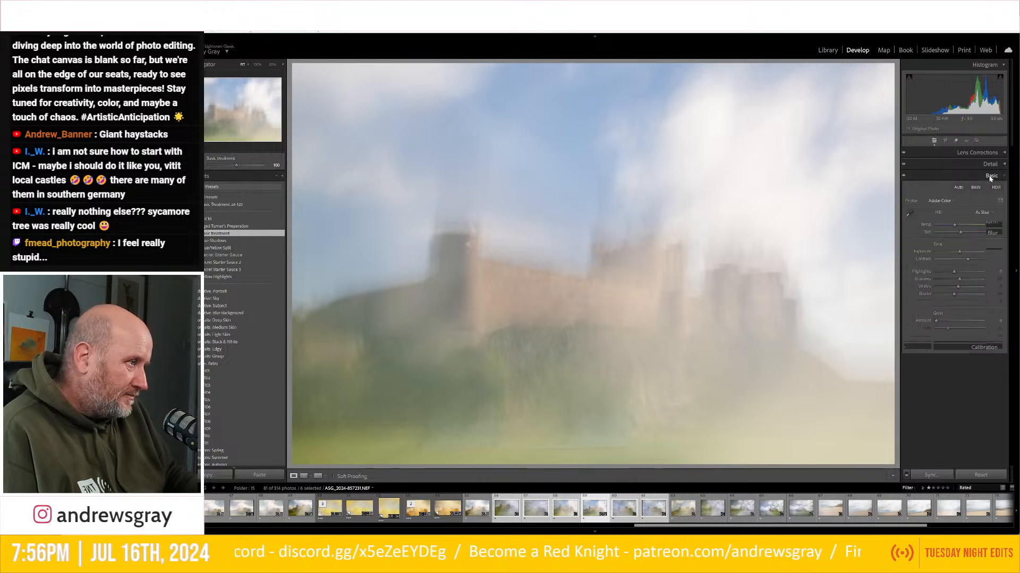
left_click(985, 214)
left_click(976, 223)
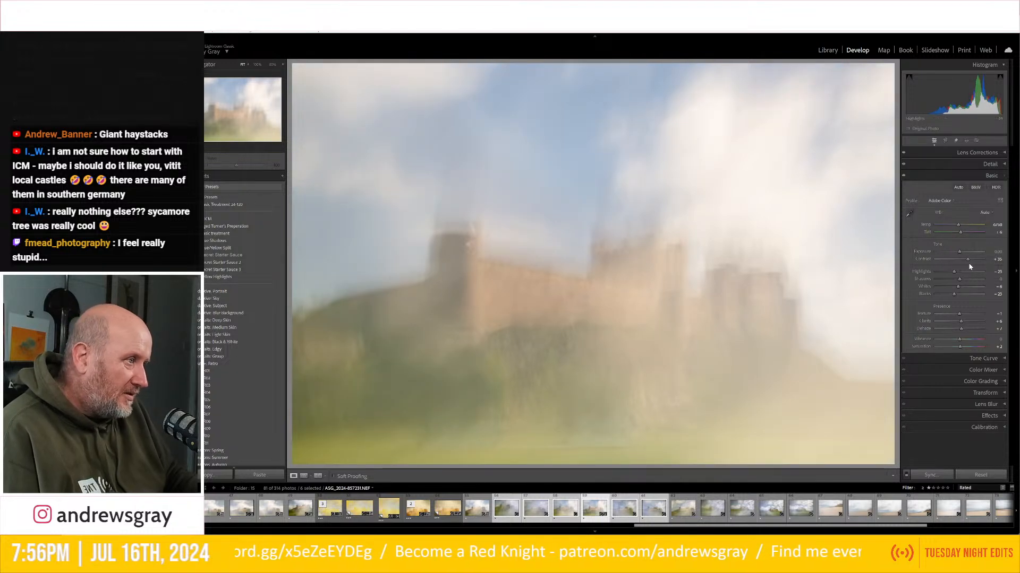
left_click_drag(957, 264, 972, 265)
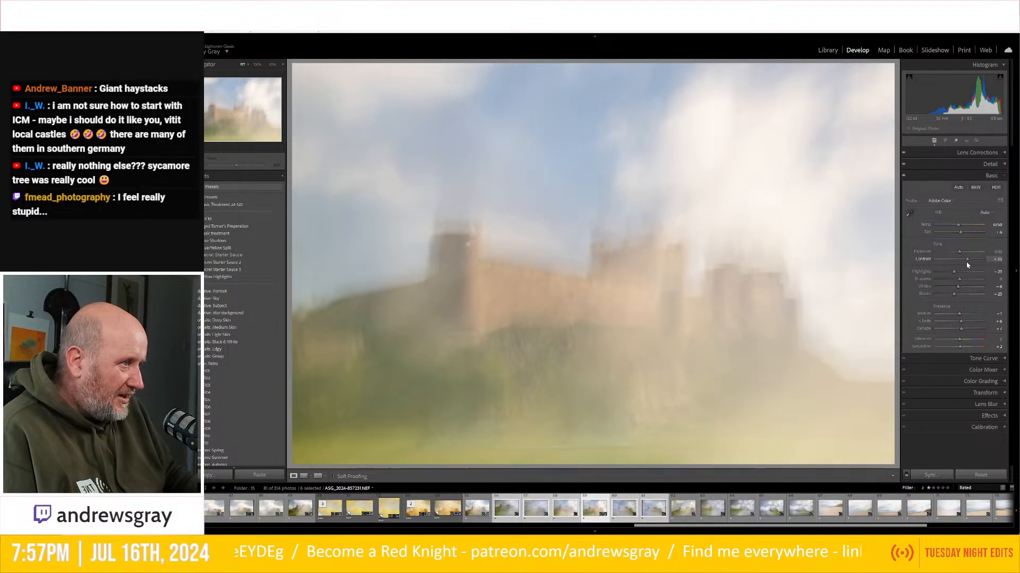
left_click_drag(969, 266, 967, 265)
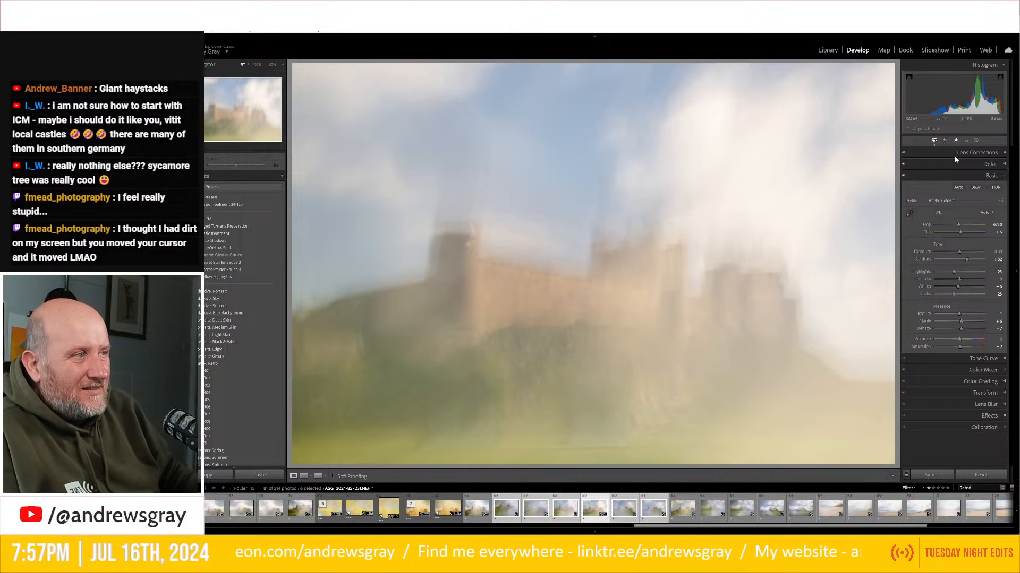
Remove the dust spots across the sky and hillside using the spot visualization, and close the removal tool.
left_click(955, 140)
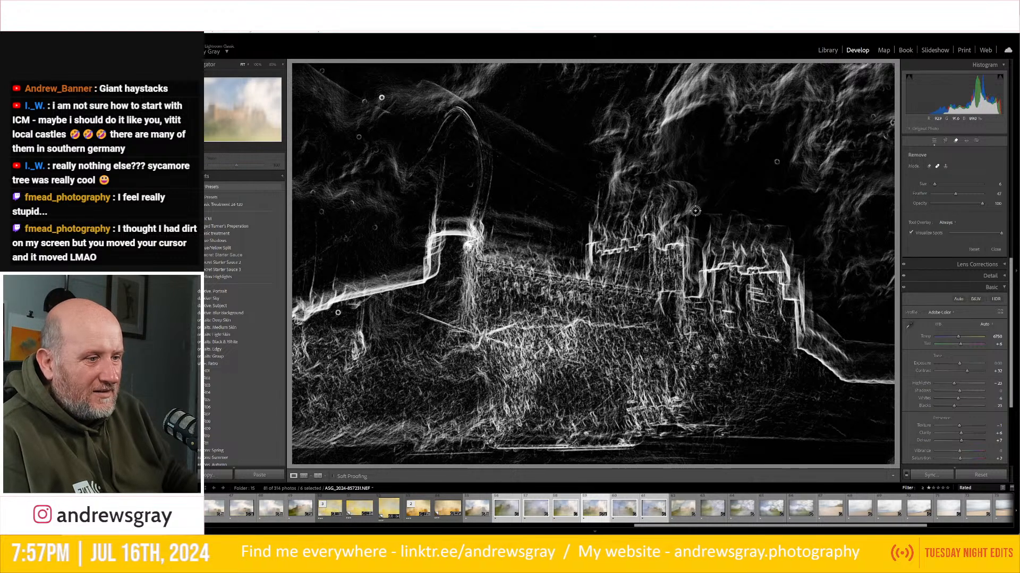
left_click(381, 97)
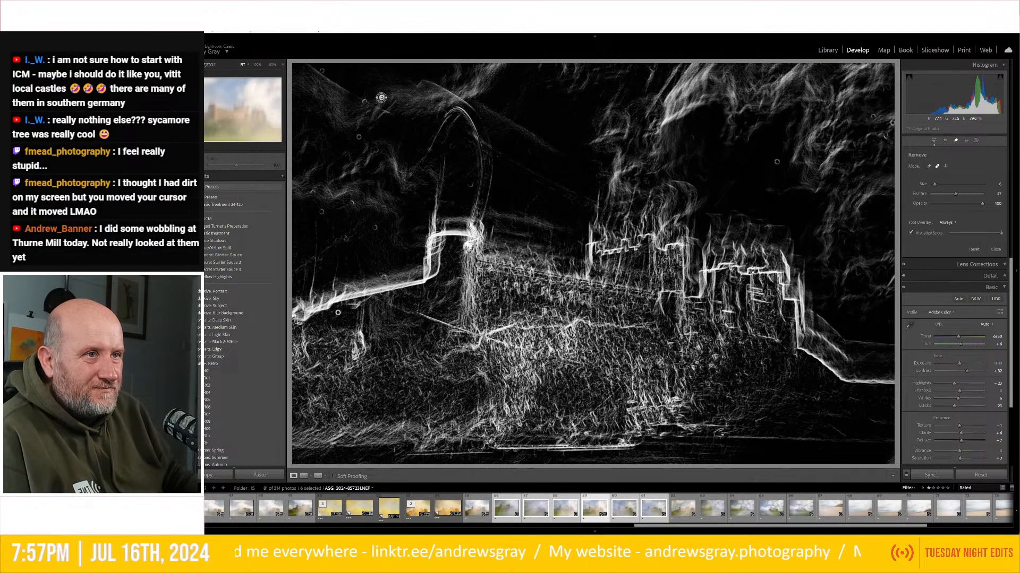
left_click(364, 102)
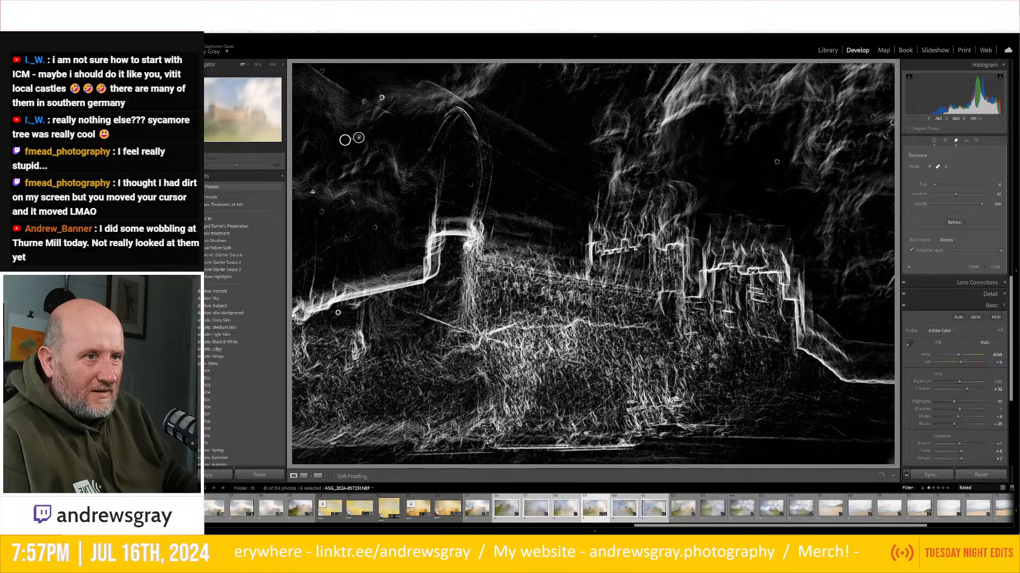
left_click(313, 193)
left_click(321, 212)
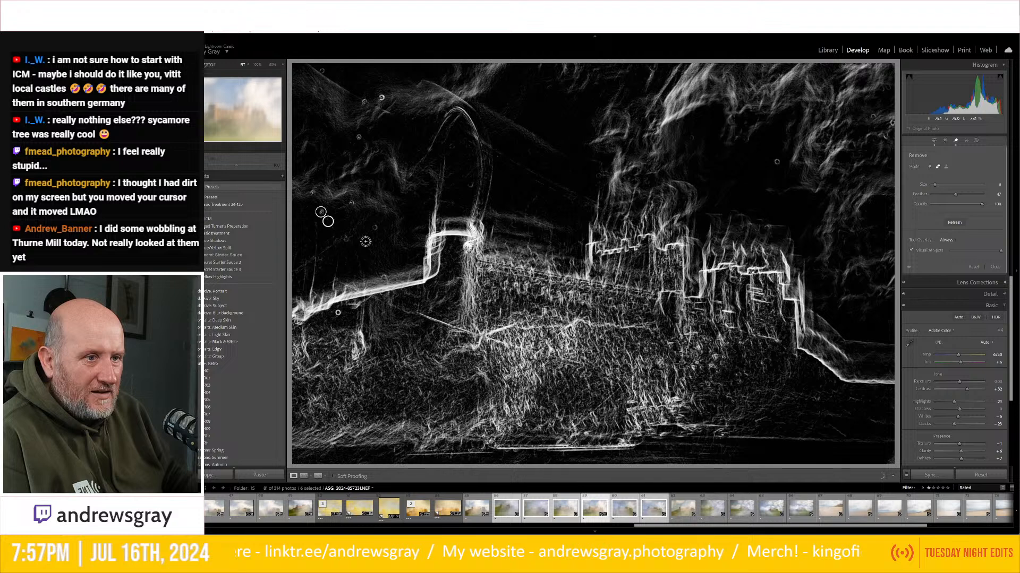
left_click(338, 313)
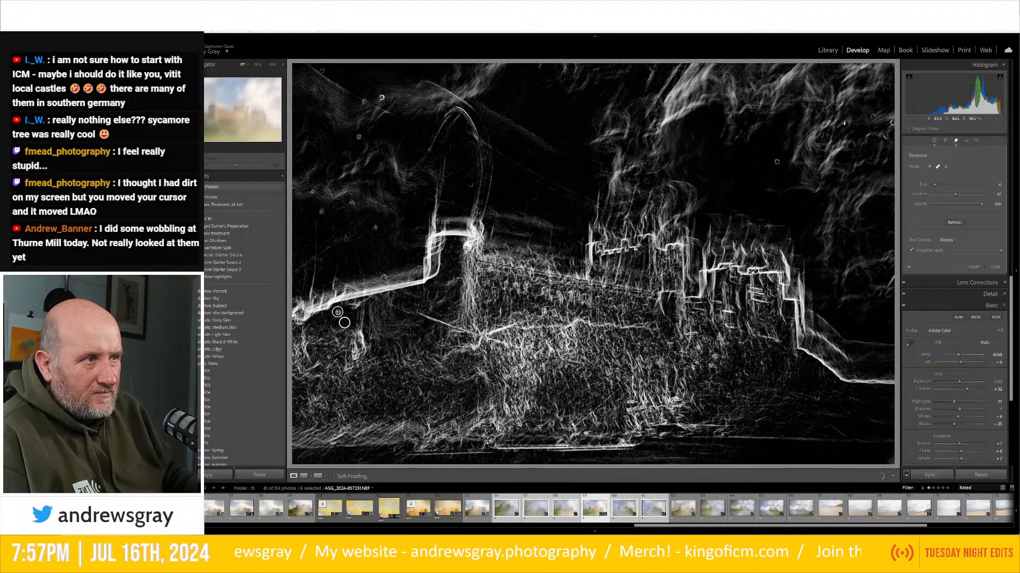
left_click(874, 116)
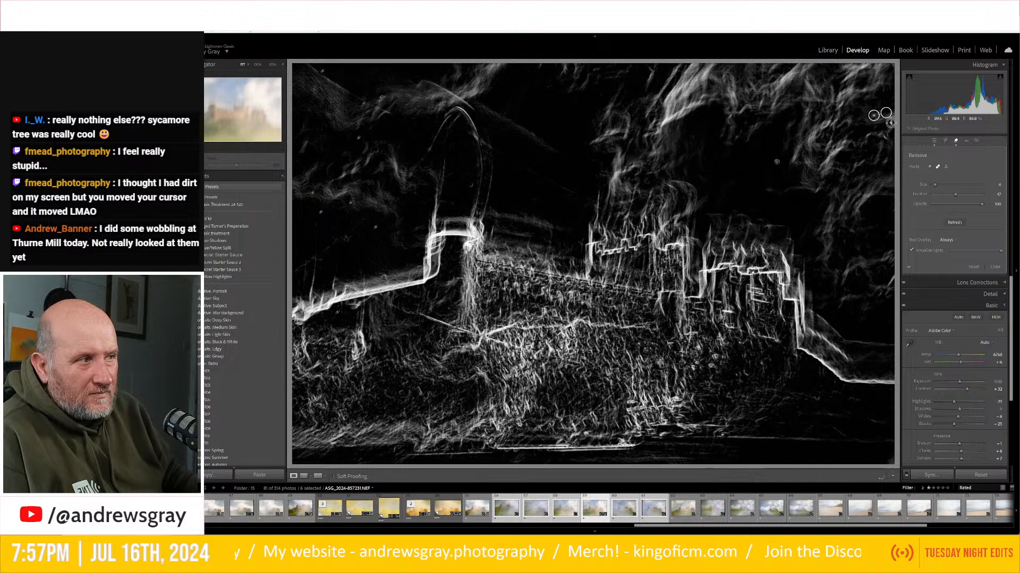
left_click(891, 122)
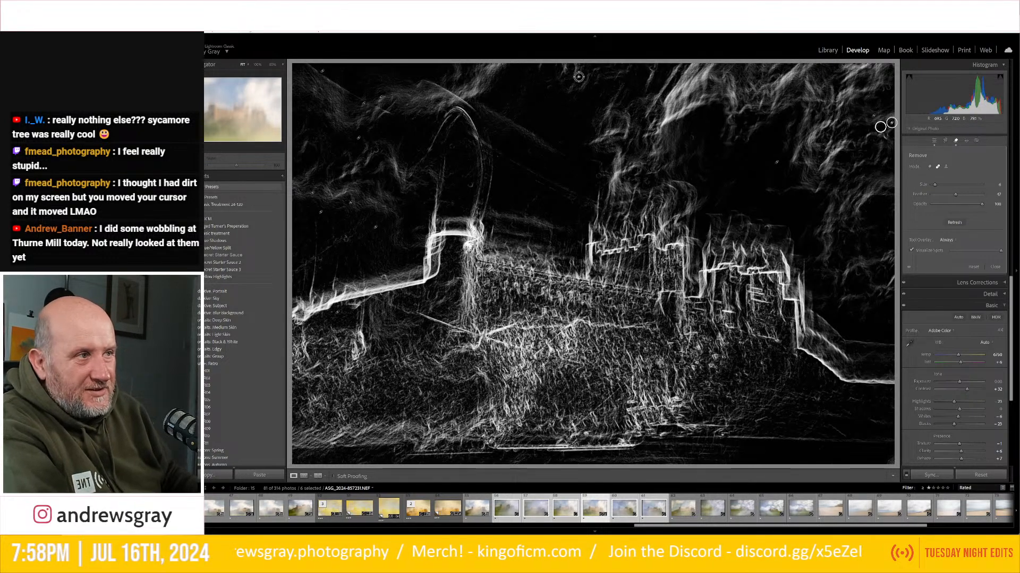
left_click(934, 141)
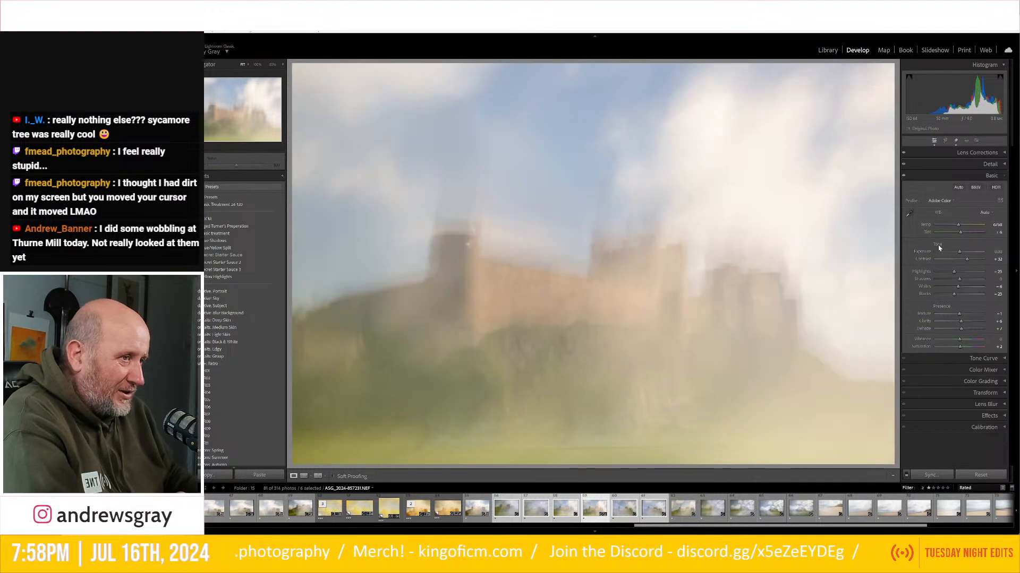
Try the Cloudy and Daylight white balance options on the castle photo, and return to Auto.
left_click(985, 213)
left_click(972, 244)
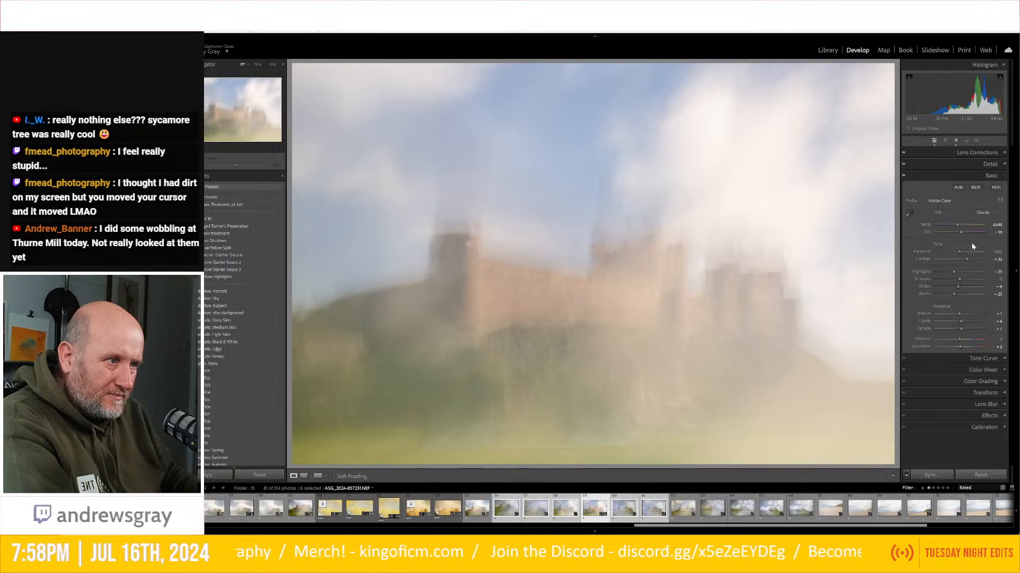
left_click(982, 213)
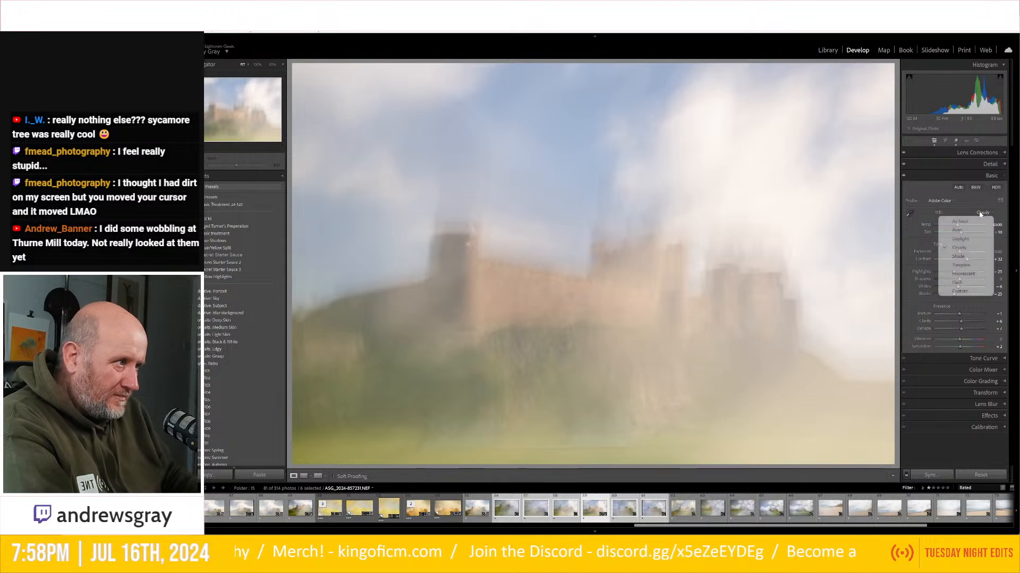
left_click(975, 240)
left_click(983, 213)
left_click(978, 230)
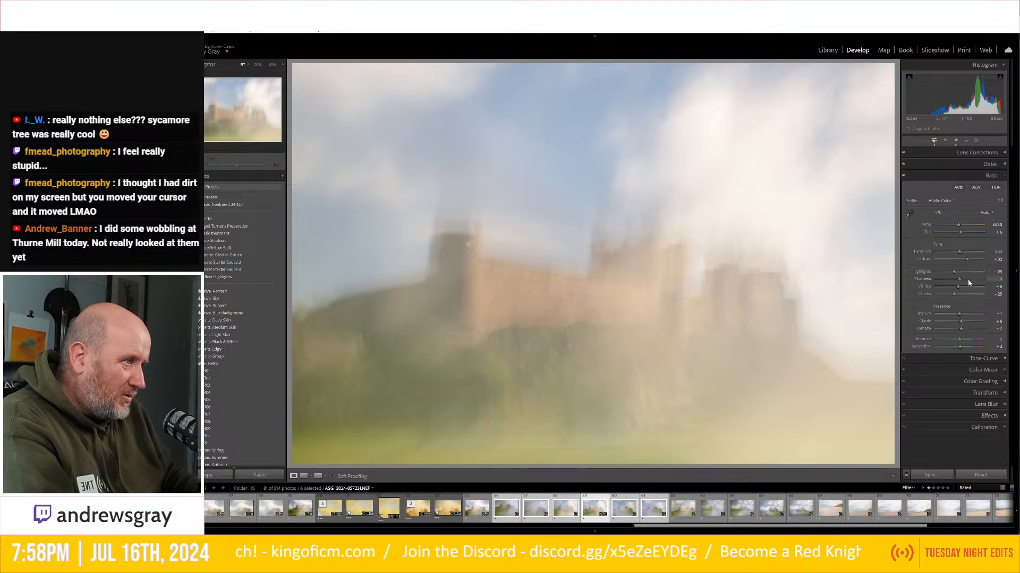
Raise the castle photo's highlights, whites and blacks slightly, and reduce the saturation of the blues in the sky.
mouse_move(962, 295)
left_mouse_down()
mouse_move(940, 276)
mouse_move(984, 277)
mouse_move(956, 276)
left_mouse_up()
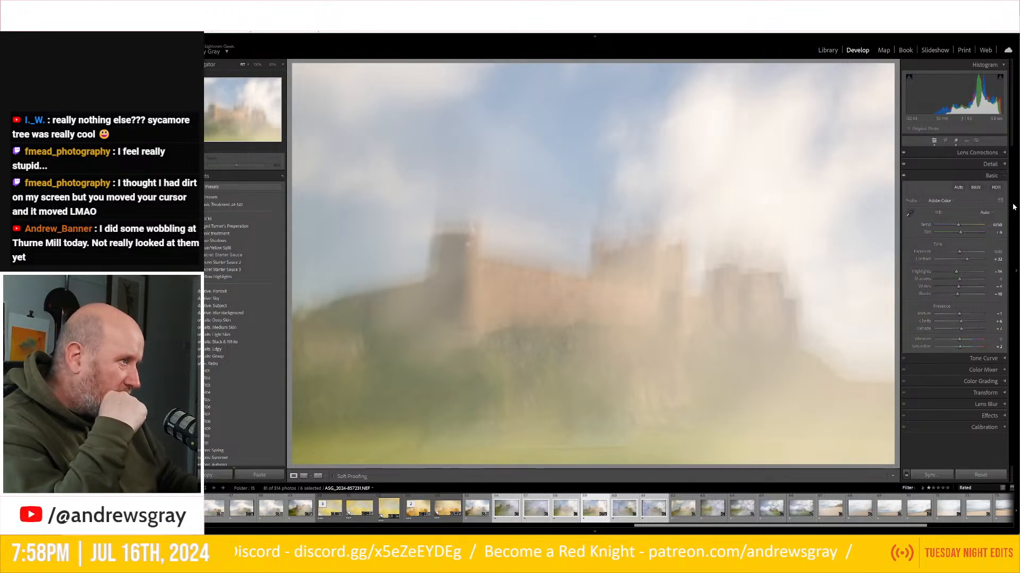
left_click(985, 371)
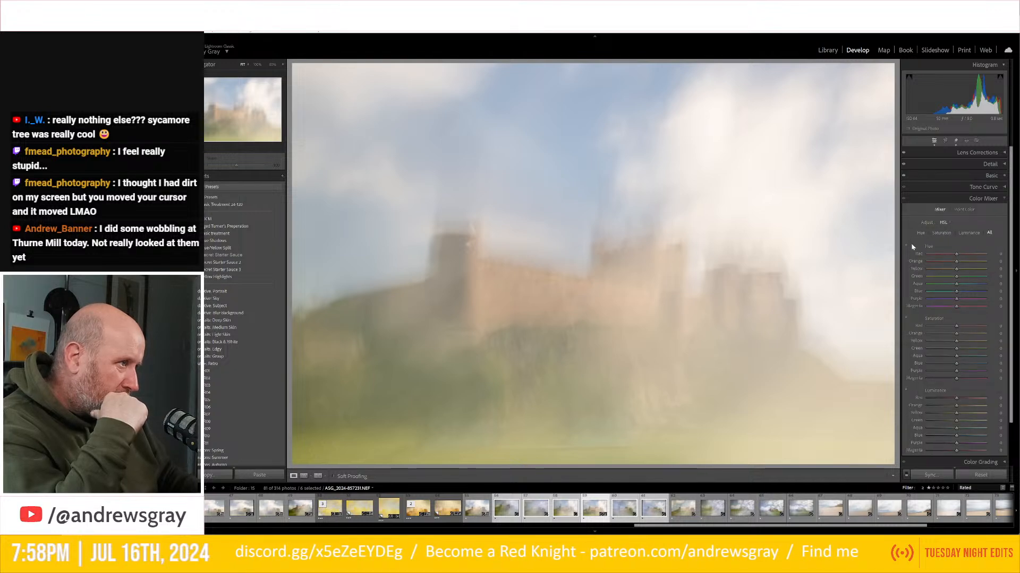
left_click(907, 318)
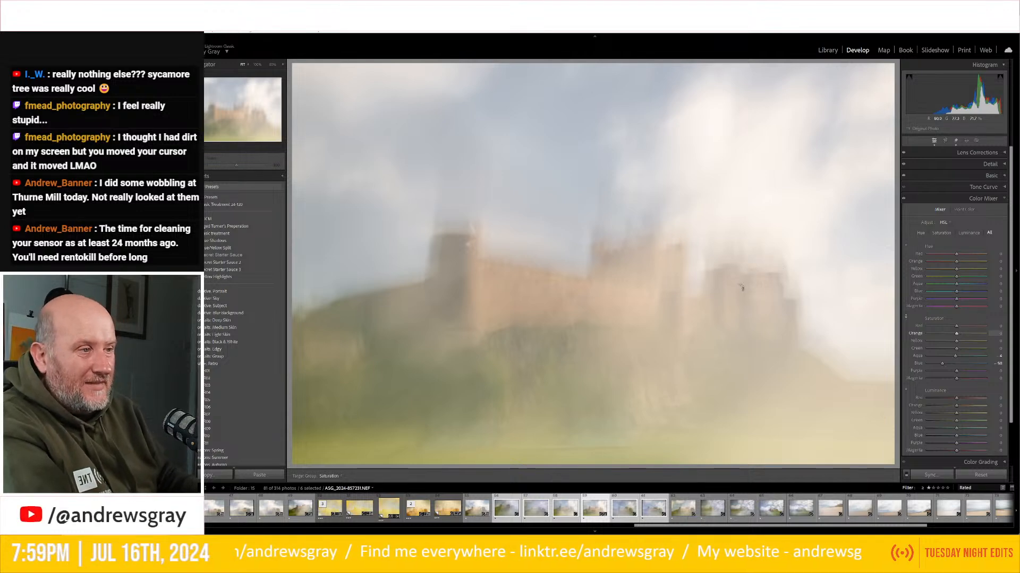
left_click(981, 199)
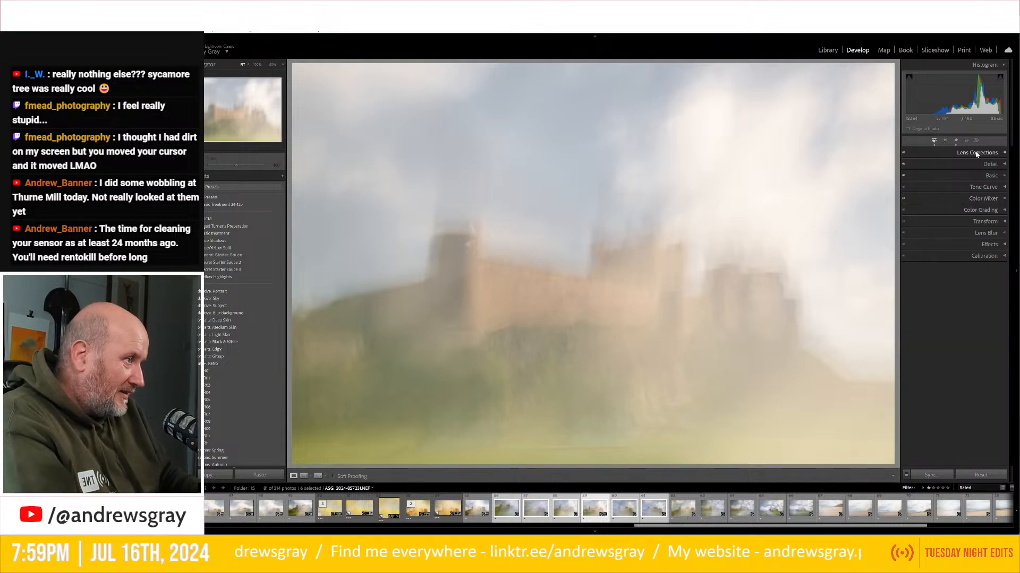
Check the sharpening and noise reduction settings, and synchronize the develop settings to all six selected castle photos.
left_click(974, 152)
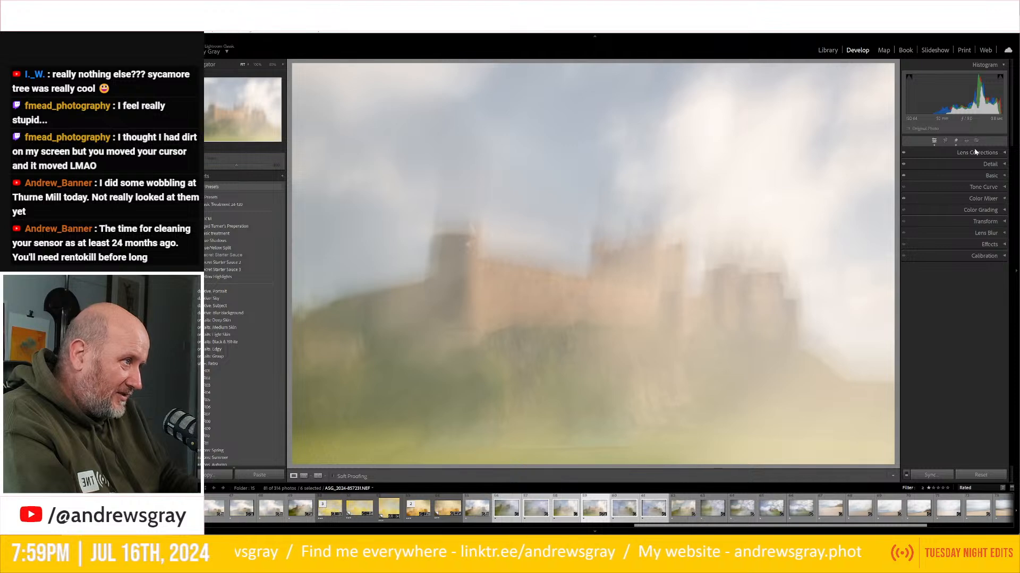
left_click(975, 152)
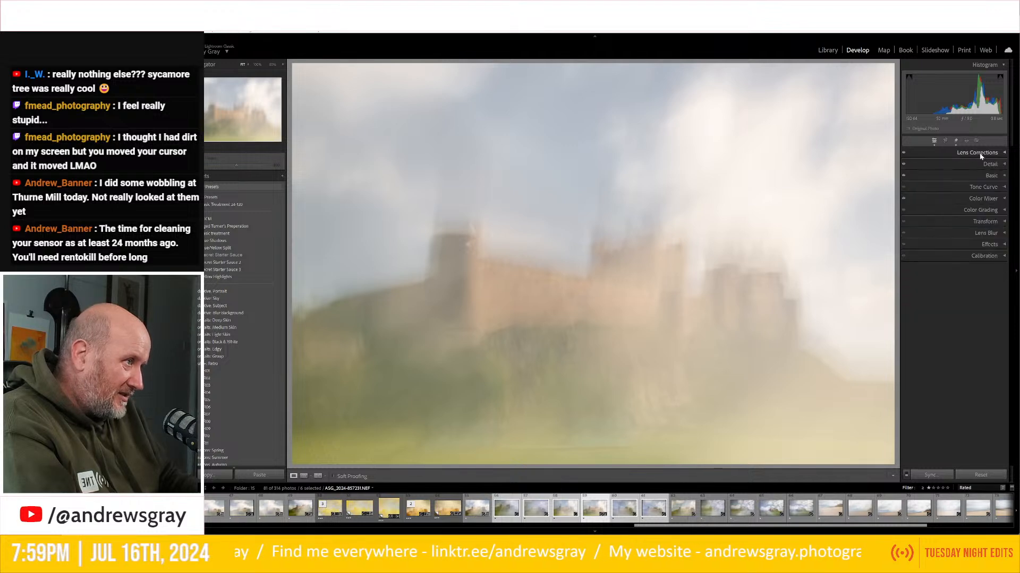
left_click(988, 166)
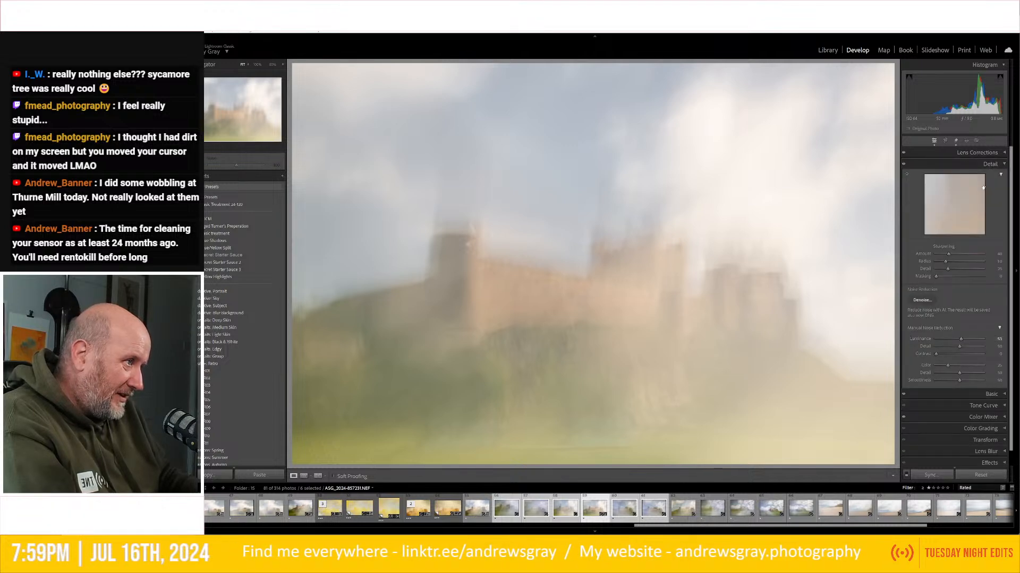
left_click(988, 164)
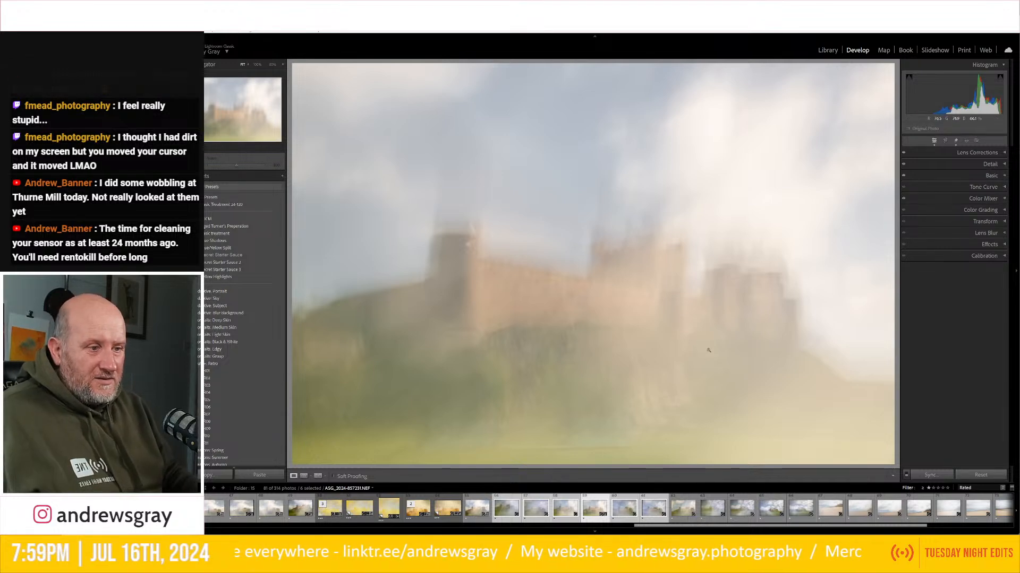
left_click(934, 476)
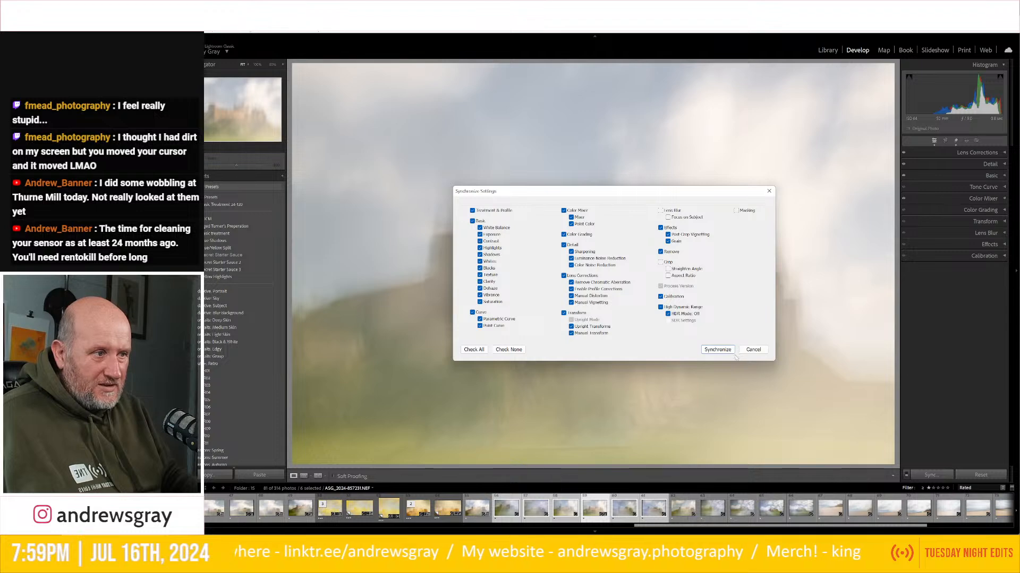
left_click(714, 351)
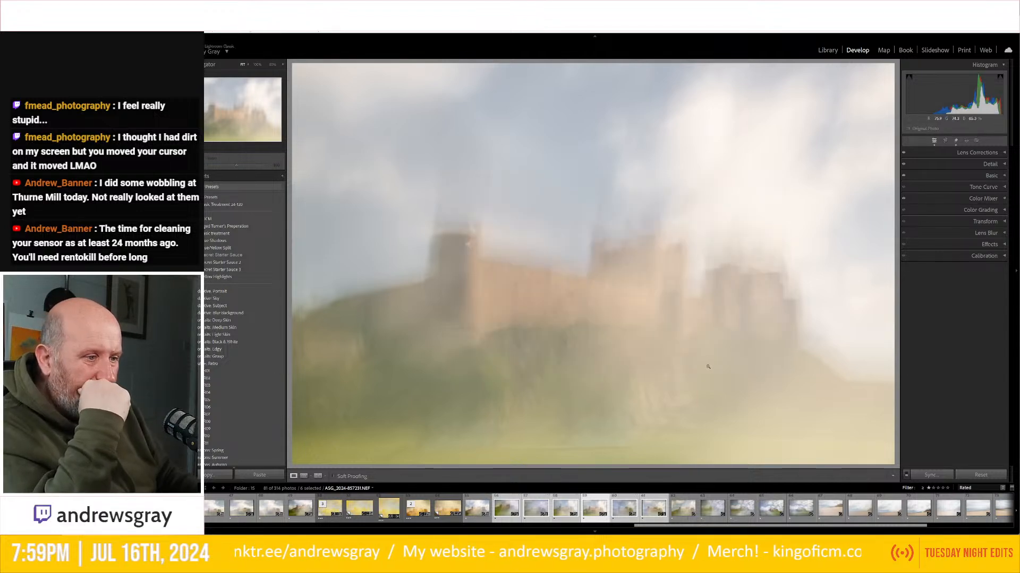
Return to the library view and cycle through the six synchronized castle photos to compare composition, colour and blur.
left_click(826, 50)
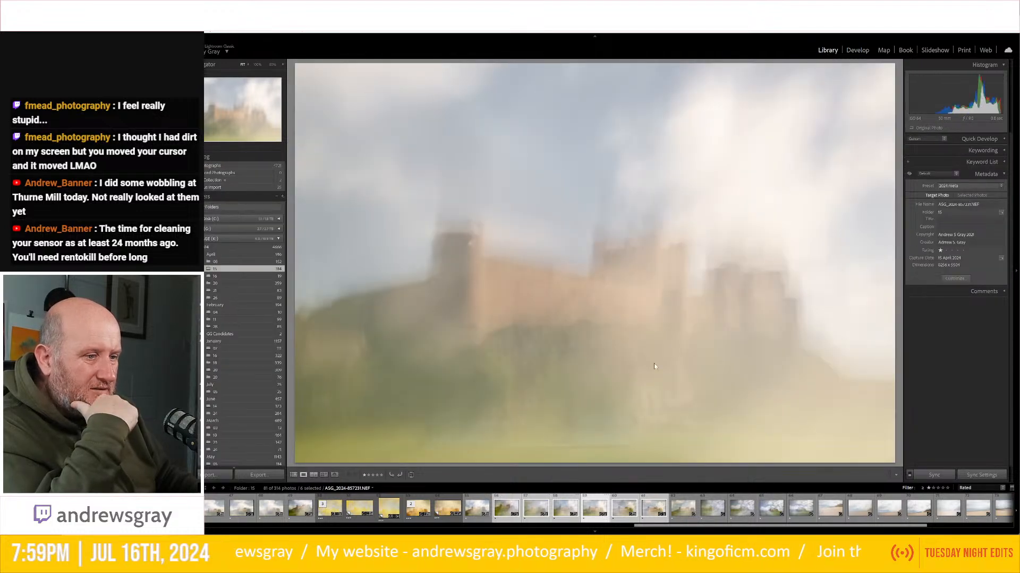
key("Left")
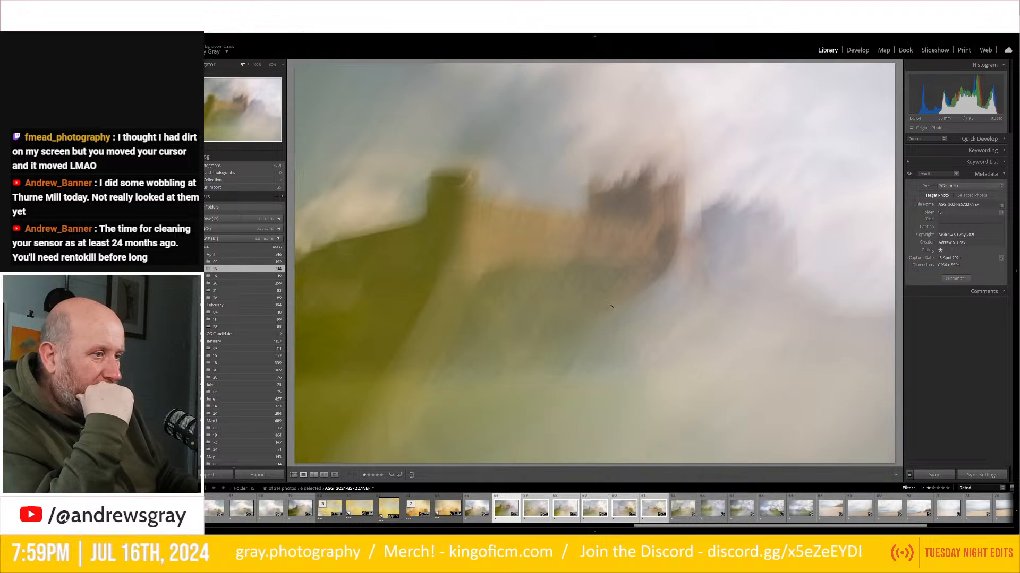
key("Right")
key("Right")
key("Right")
key("Right")
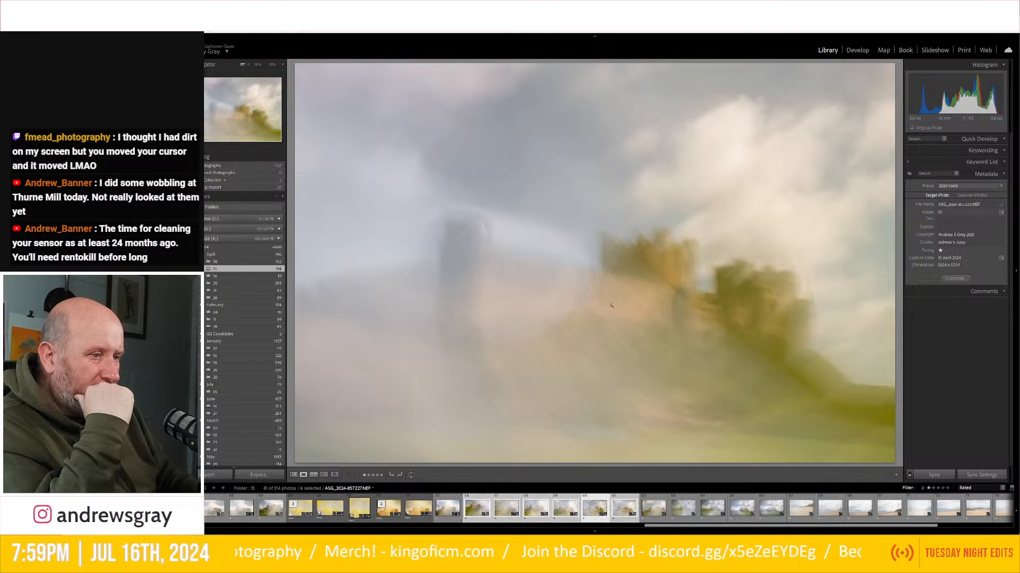
key("Right")
key("Right")
key("Right")
key("Right")
key("Right")
key("Right")
key("Right")
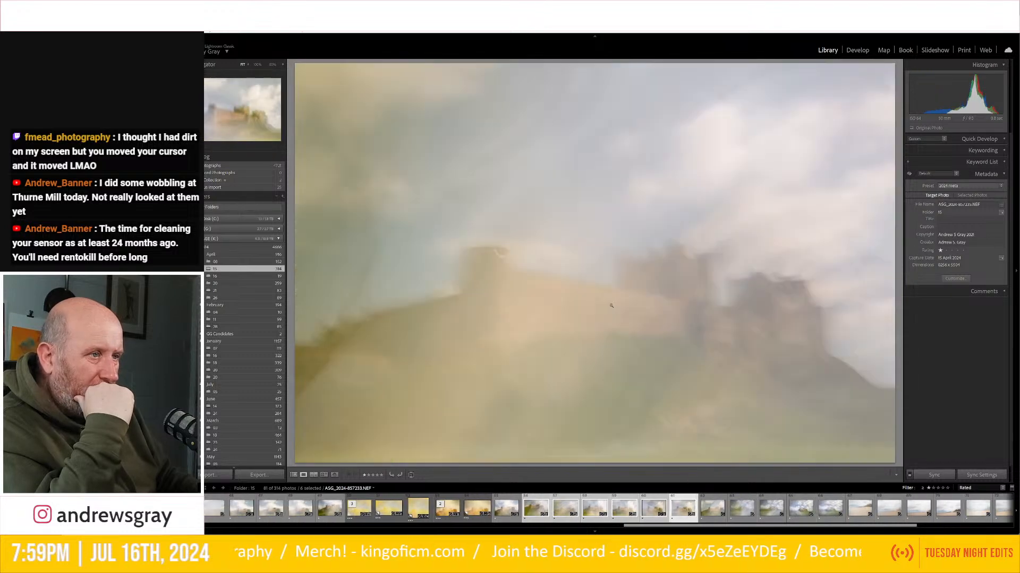
key("Right")
key("Right")
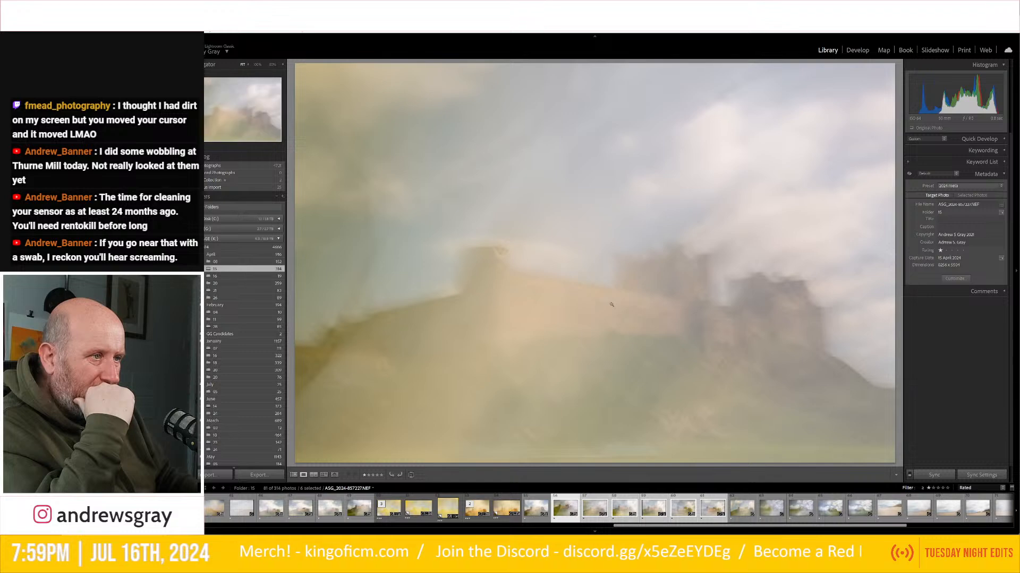
key("Right")
key("Right")
Remove ASG_2024-857229.NEF from the selection and cycle through the remaining five castle photos.
left_click(598, 508)
left_click(600, 509, "ctrl")
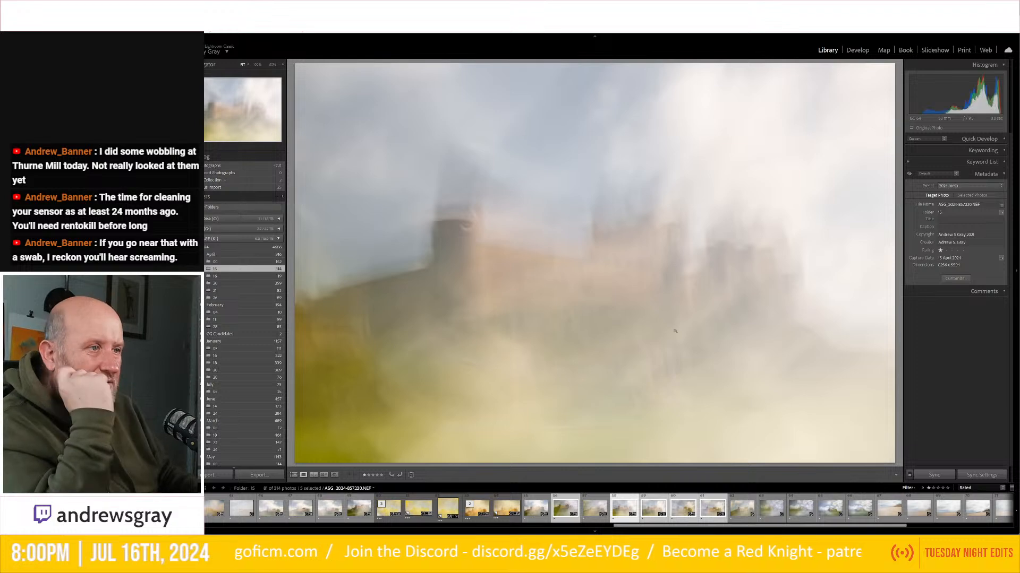
key("Right")
key("Right")
key("Right")
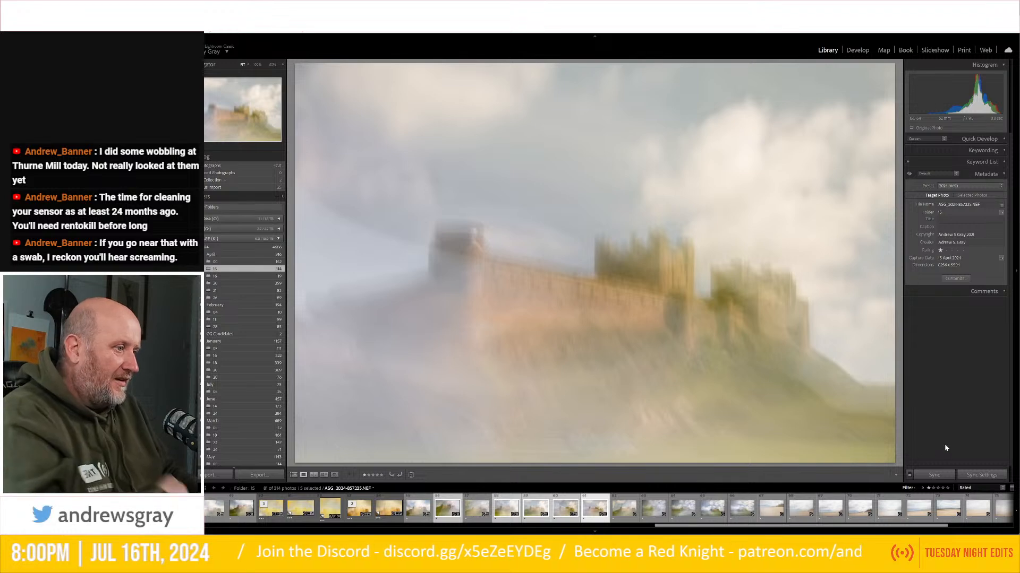
Open the five selected castle photos as layers in one Photoshop document and dismiss the design-skills tip.
right_click(555, 283)
mouse_move(609, 334)
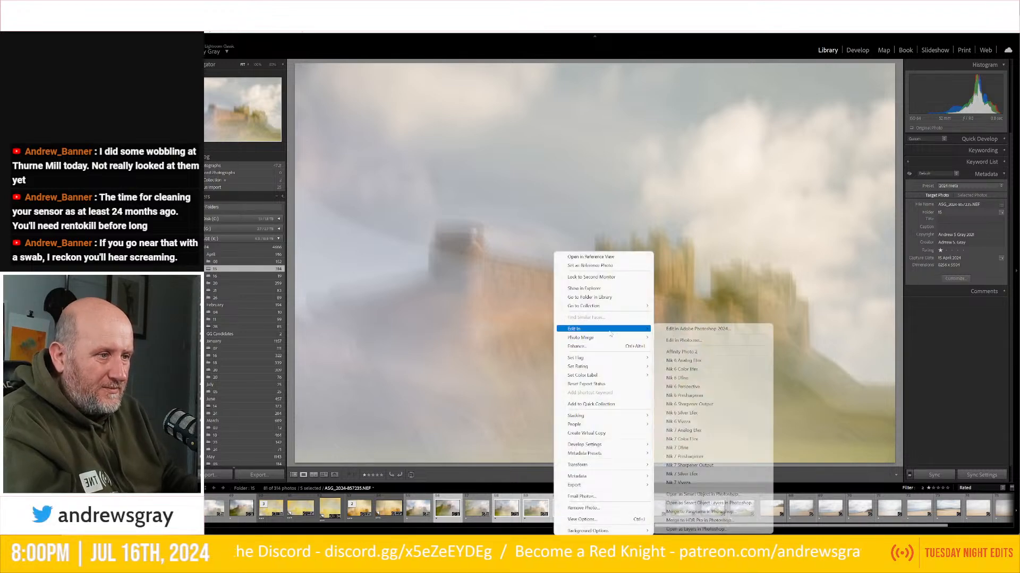
left_click(723, 530)
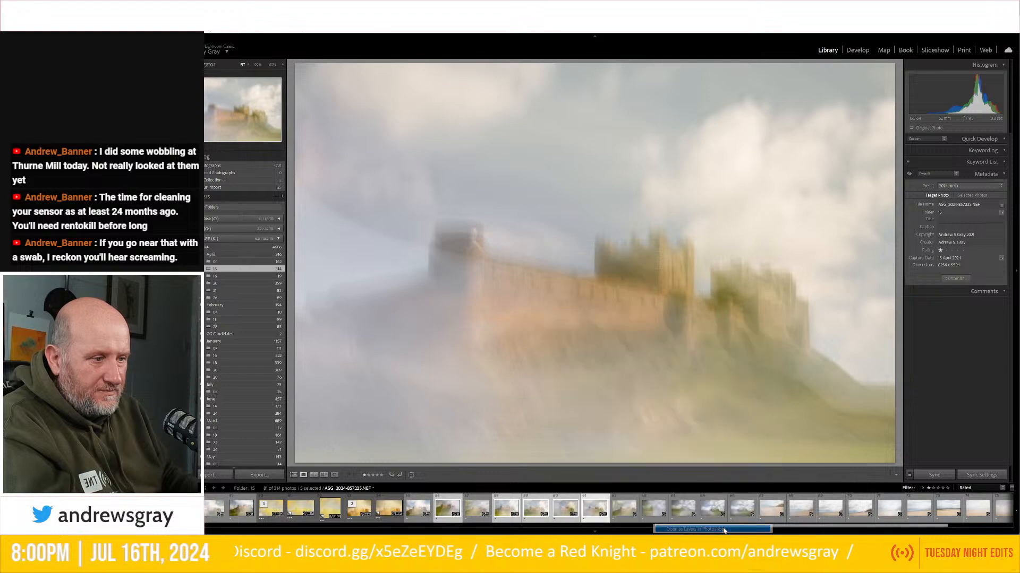
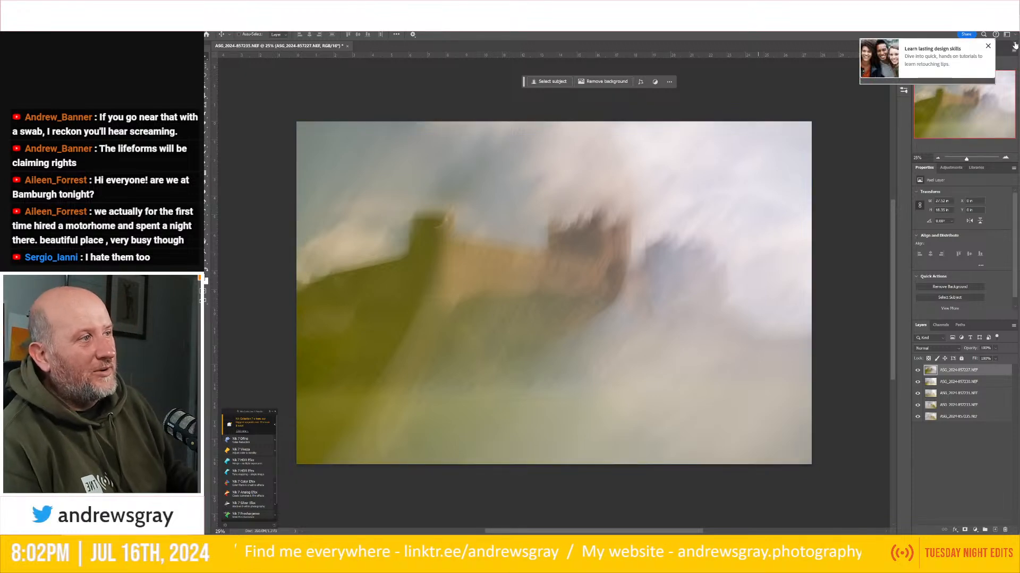
left_click(988, 47)
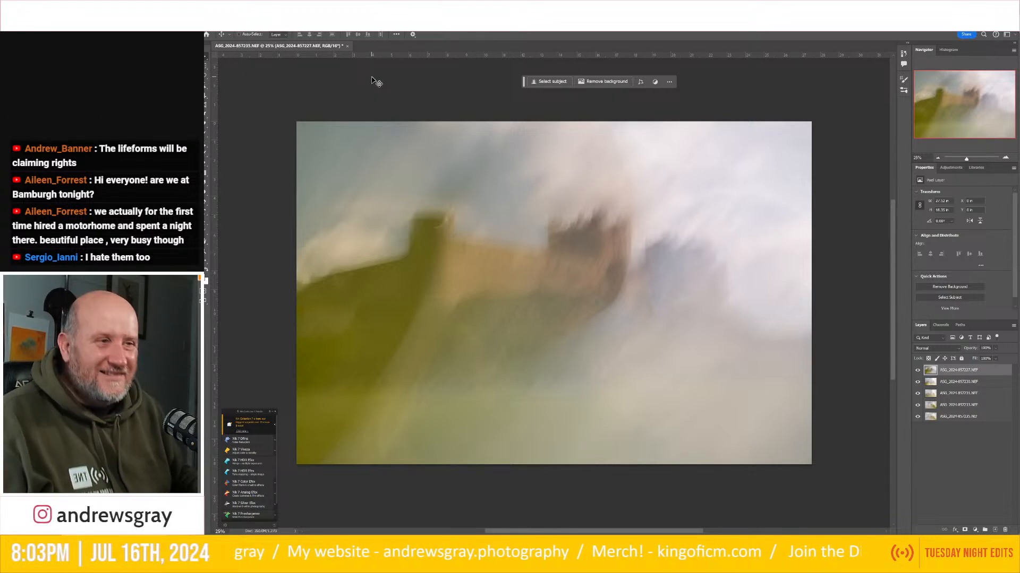
Select all five castle photo layers and set their blend mode to Lighten.
left_click(951, 417)
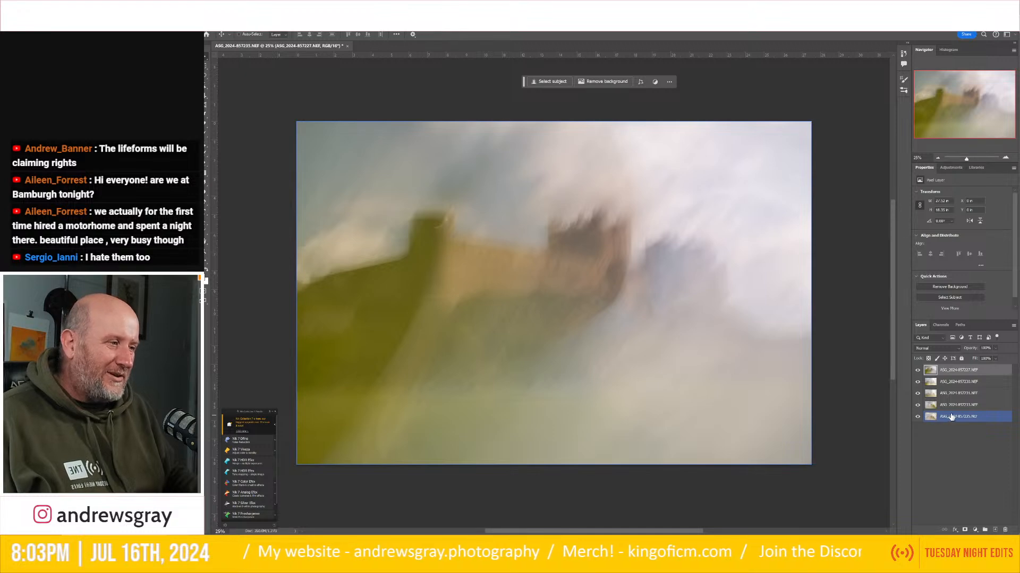
left_click(934, 349)
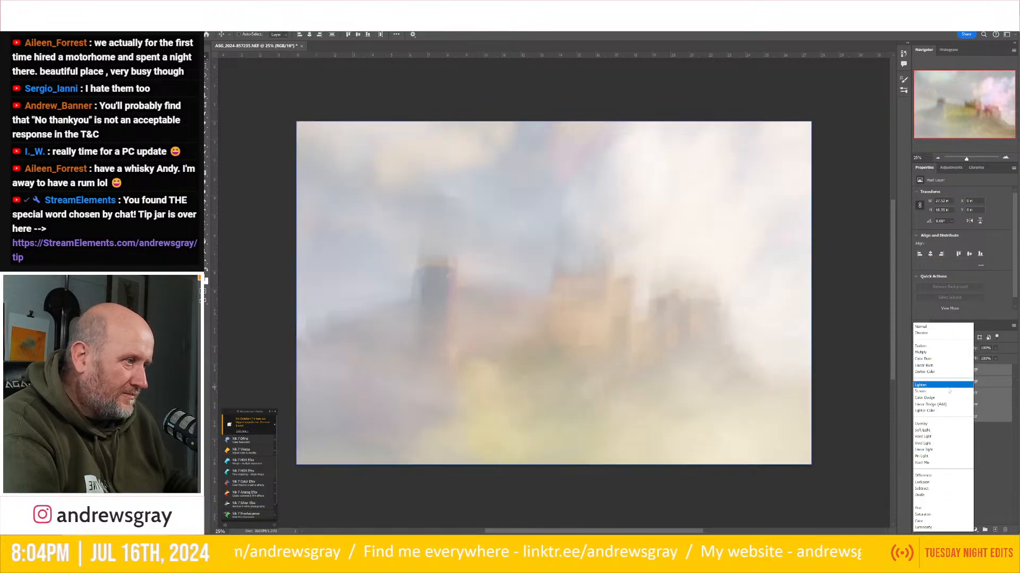
left_click(949, 388)
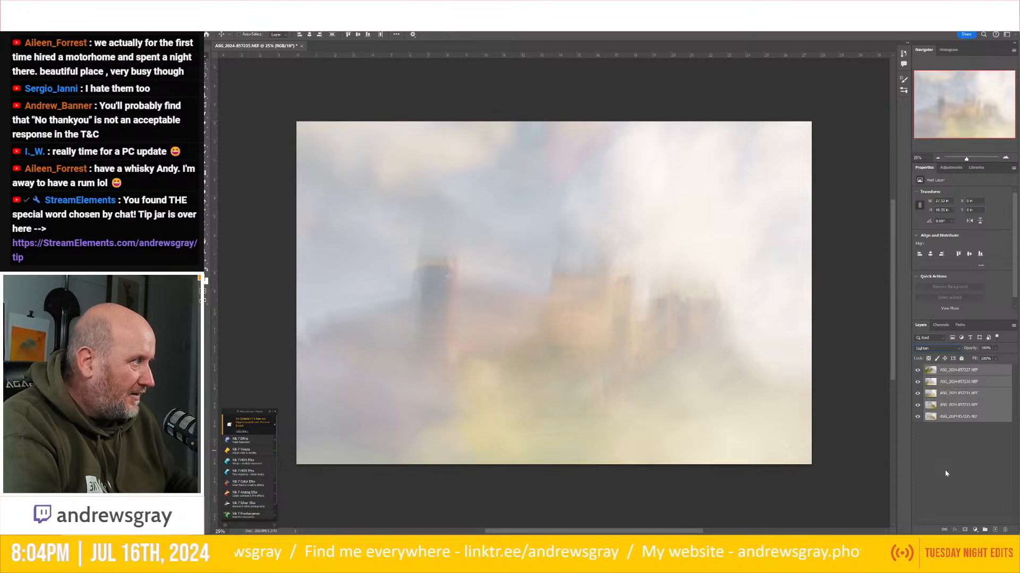
Hide the top castle layer, ASG_2024-857227.NEF, and toggle the second and third layers to judge their contribution to the blend.
left_click(917, 370)
left_click(917, 371)
left_click(917, 370)
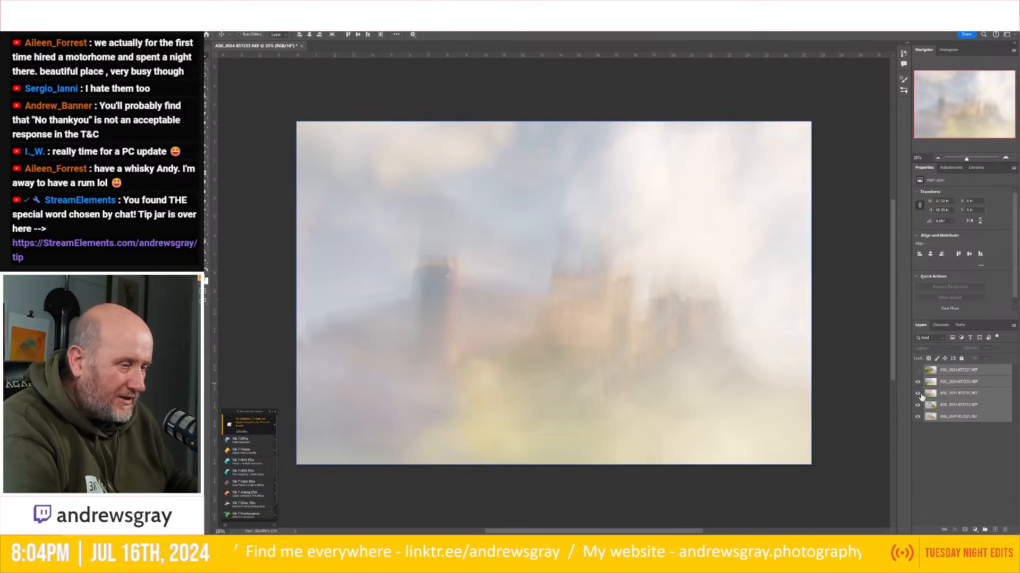
left_click(917, 382)
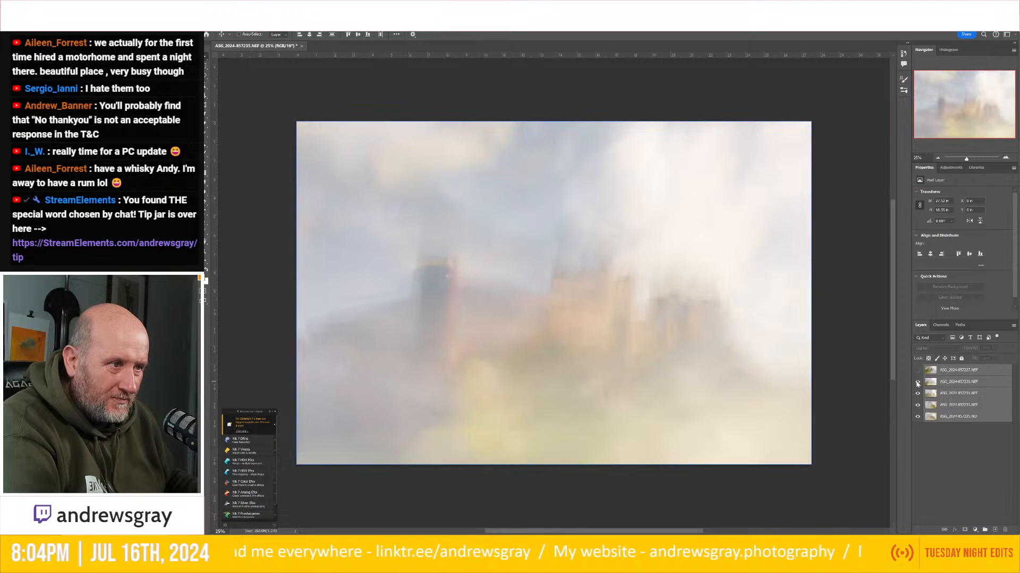
left_click(918, 394)
left_click(917, 393)
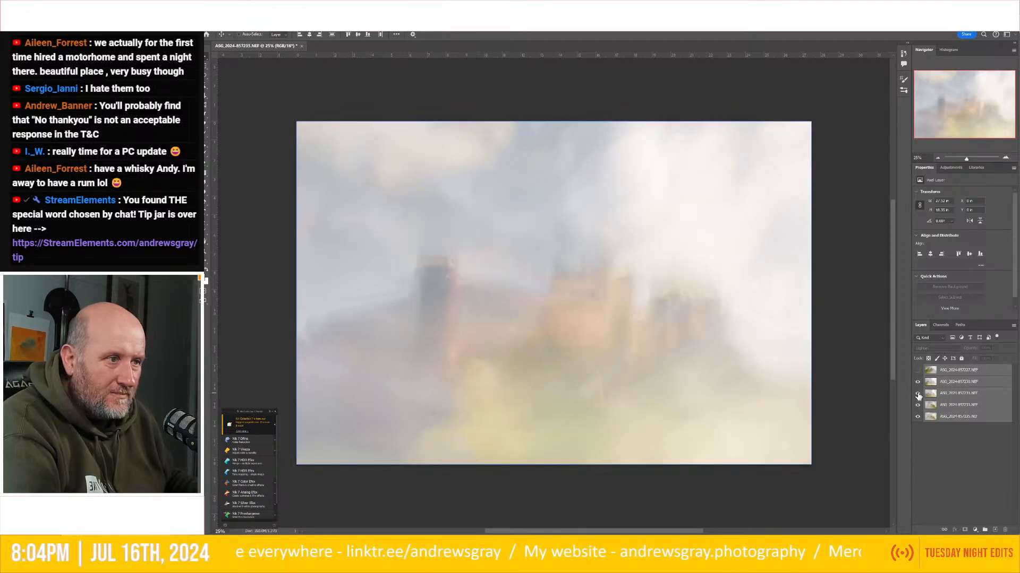
left_click(917, 394)
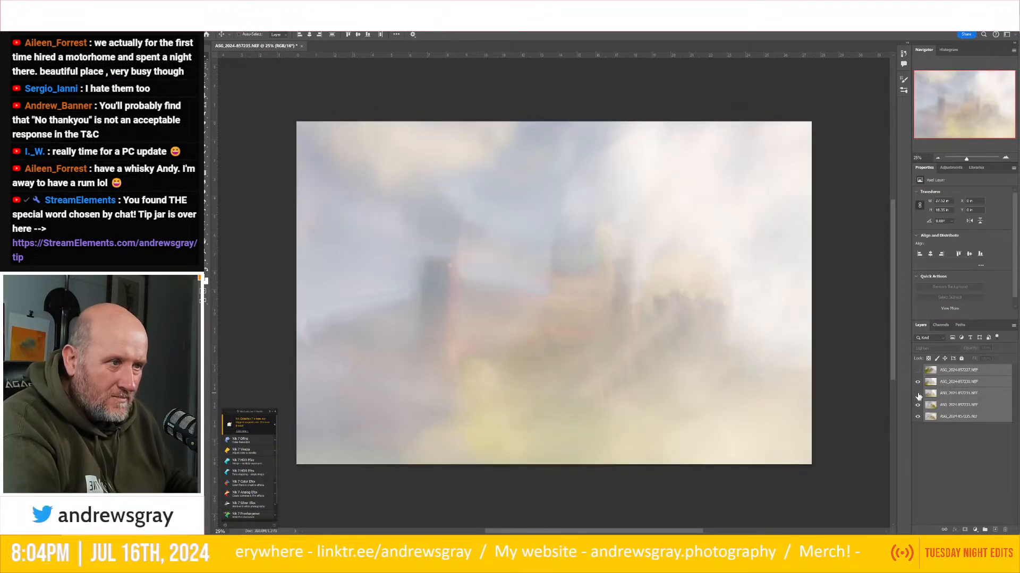
left_click(917, 394)
Toggle the fourth castle layer's visibility repeatedly to examine its effect on the tower and wall.
left_click(918, 406)
left_click(918, 406)
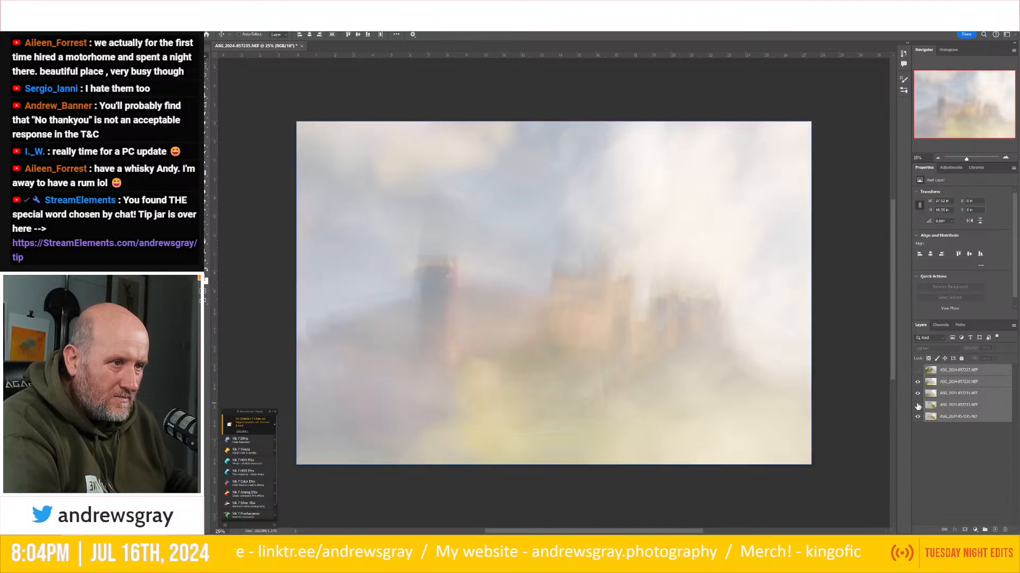
left_click(918, 405)
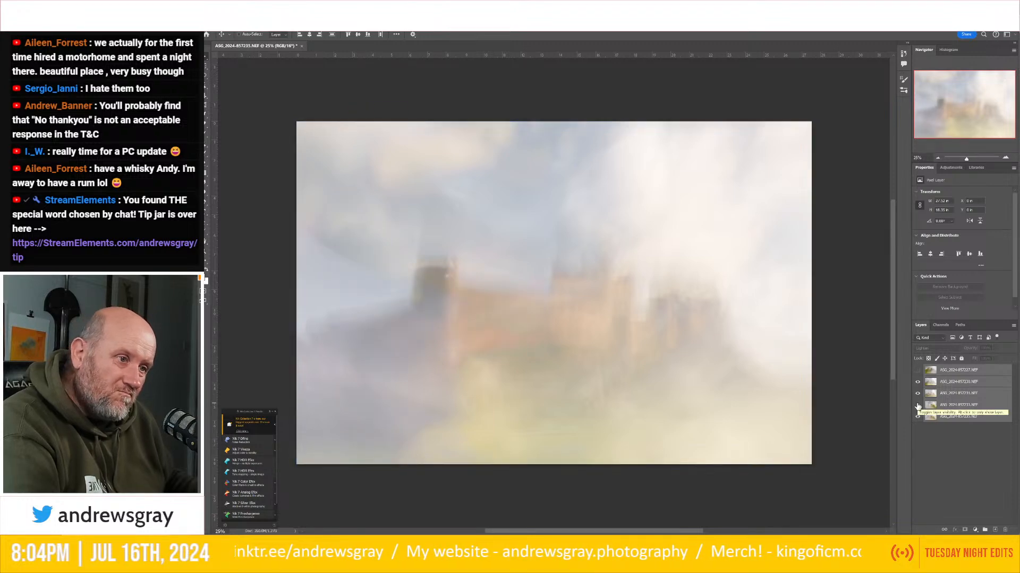
left_click(917, 405)
left_click(917, 405)
left_click(917, 405)
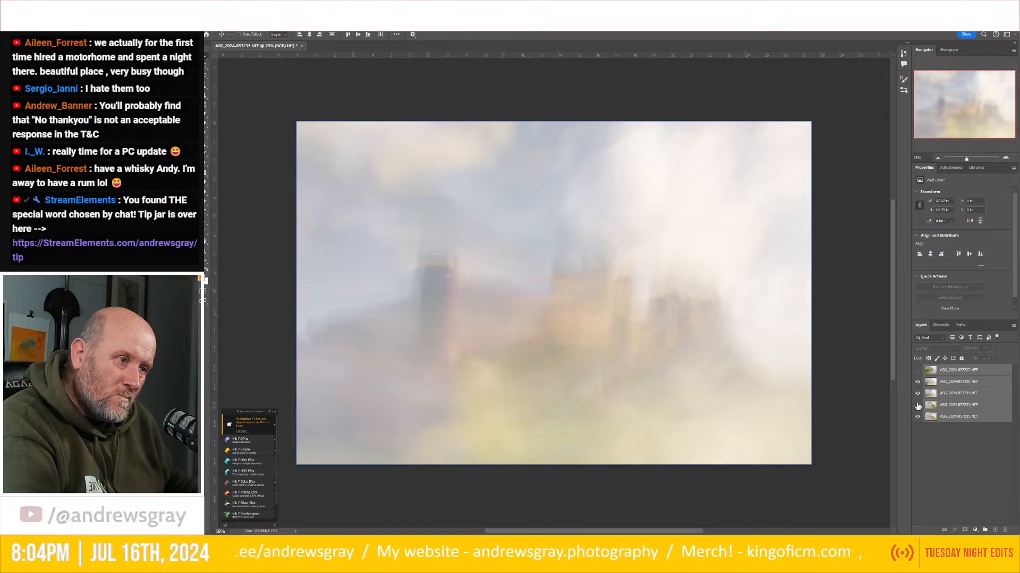
left_click(917, 405)
left_click(917, 406)
left_click(918, 405)
left_click(917, 405)
left_click(917, 406)
Compare the blend with the bottom castle layer and the fourth layer each shown and hidden.
left_click(918, 417)
left_click(918, 417)
left_click(917, 406)
left_click(918, 416)
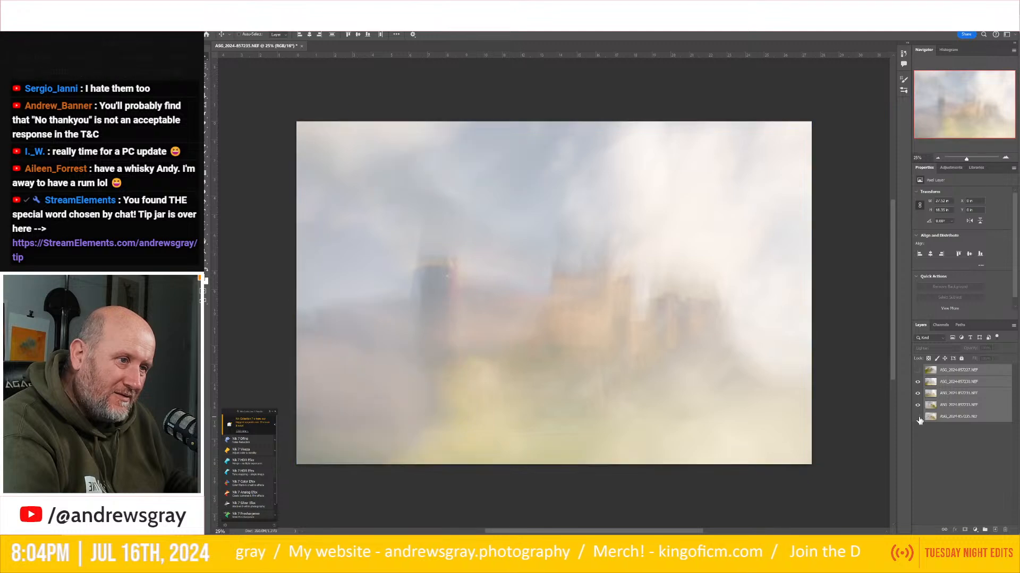
left_click(918, 417)
left_click(918, 406)
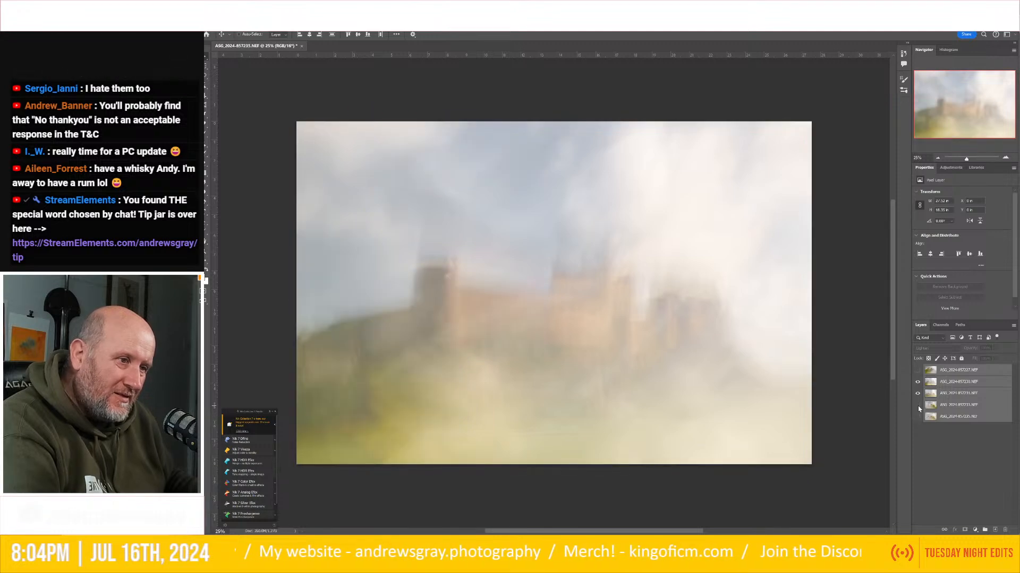
left_click(918, 418)
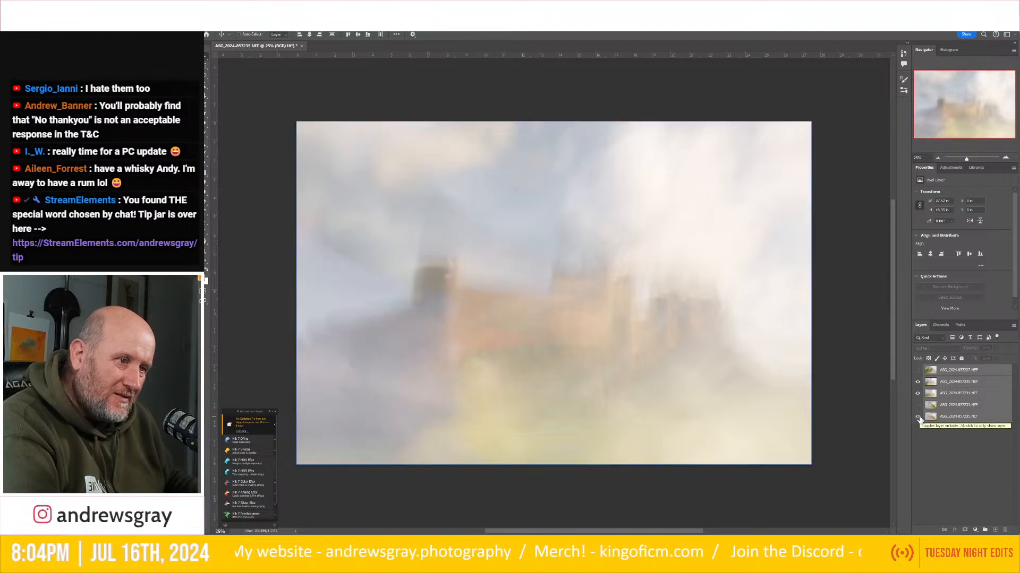
left_click(918, 418)
left_click(918, 418)
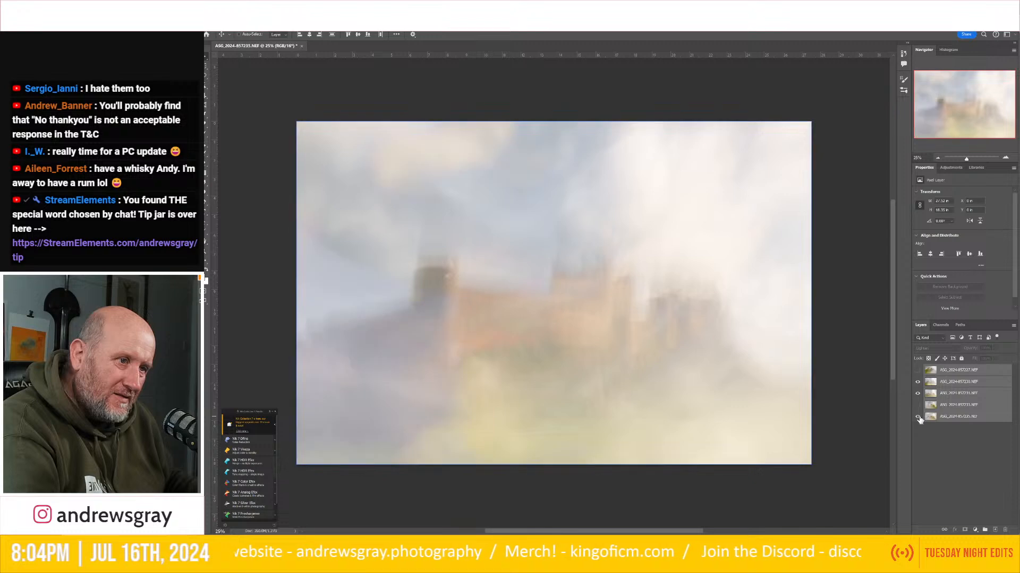
left_click(918, 418)
left_click(917, 405)
Recheck the blend without the top layer, reduce the ASG_2024-857233.NEF layer's opacity to about 27%, and compare it on and off.
left_click(951, 405)
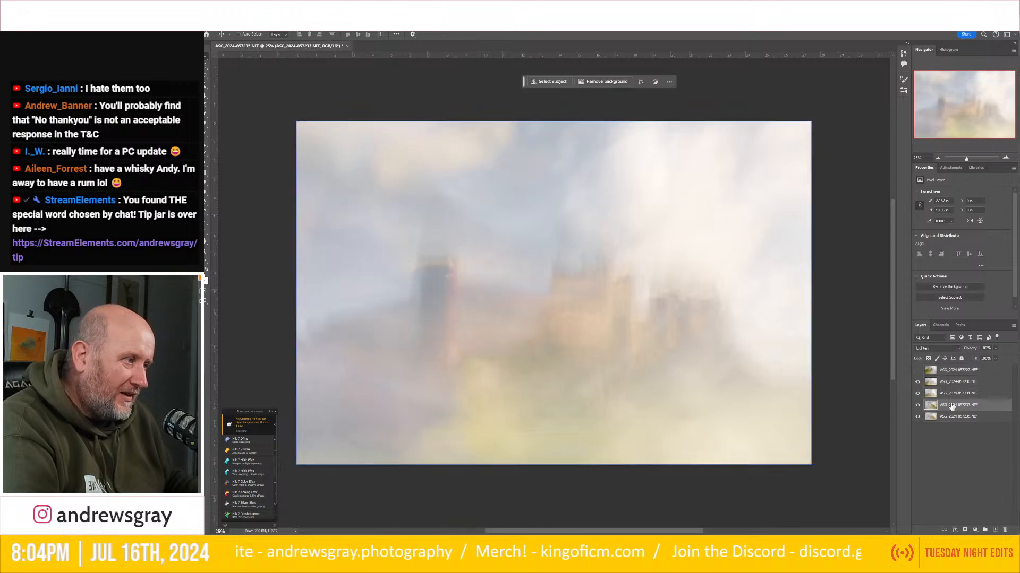
left_click(917, 371)
left_click(917, 371)
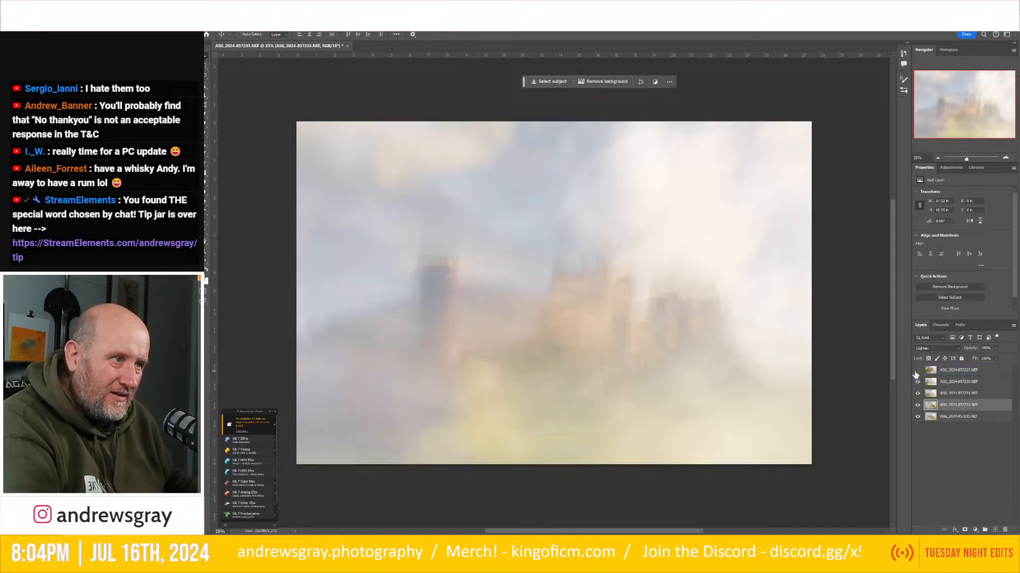
left_click(917, 370)
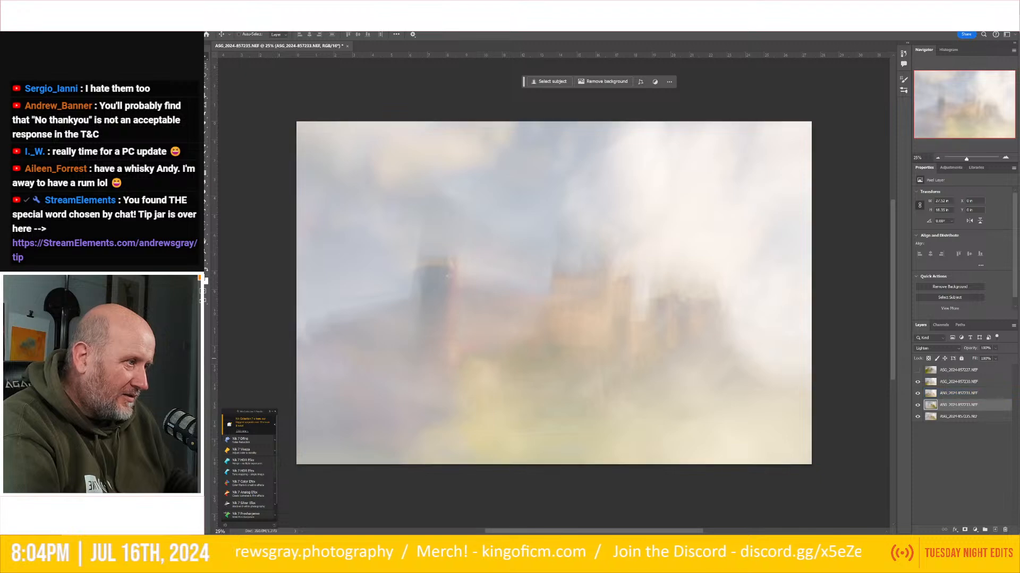
mouse_move(997, 350)
left_mouse_down()
mouse_move(1003, 360)
mouse_move(982, 362)
left_mouse_up()
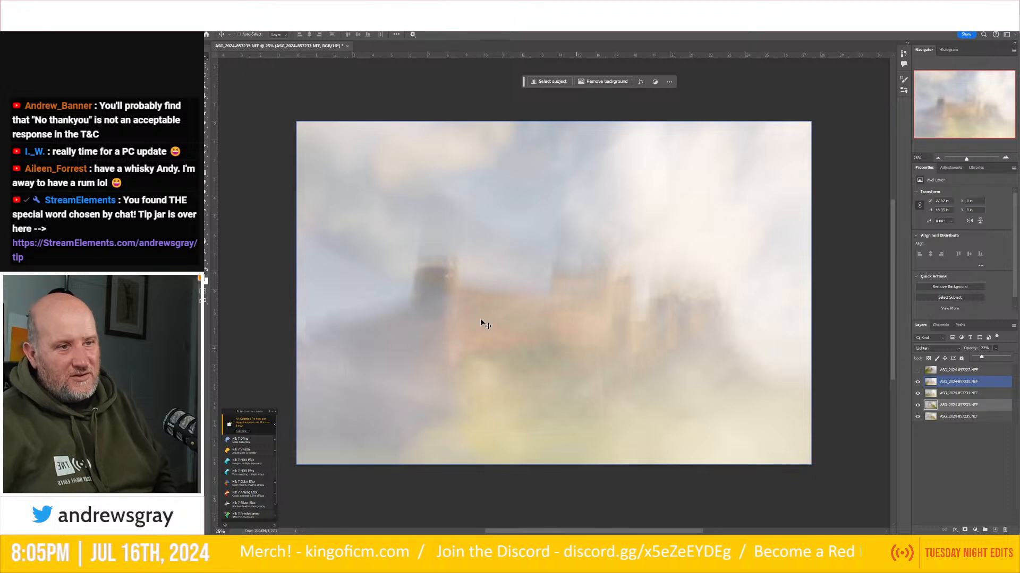
left_click(918, 405)
left_click(918, 406)
left_click(918, 405)
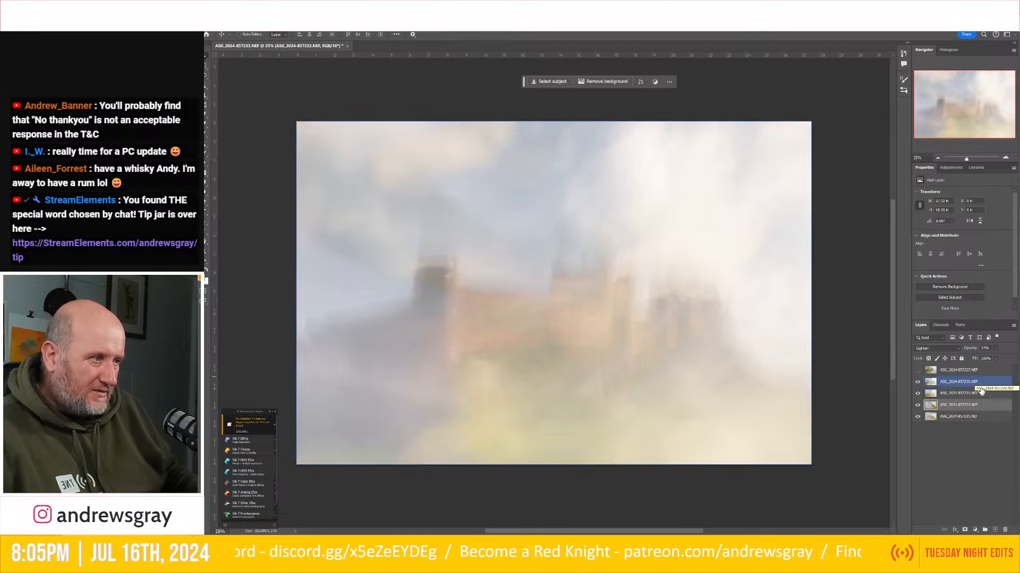
Add a Hue/Saturation adjustment above all layers, shifting the hue slightly negative and raising saturation to about +18.
left_click(977, 447)
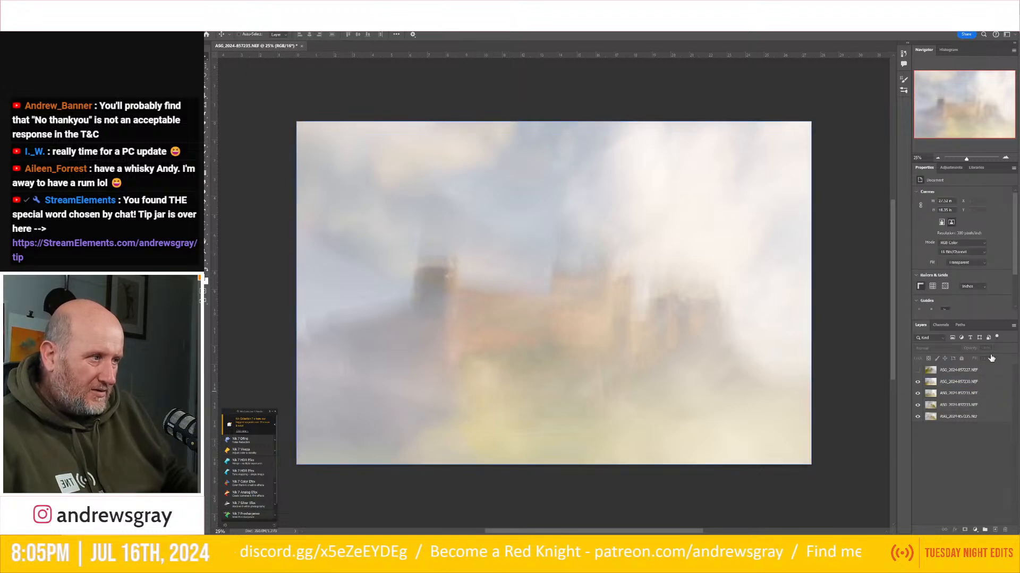
left_click(950, 167)
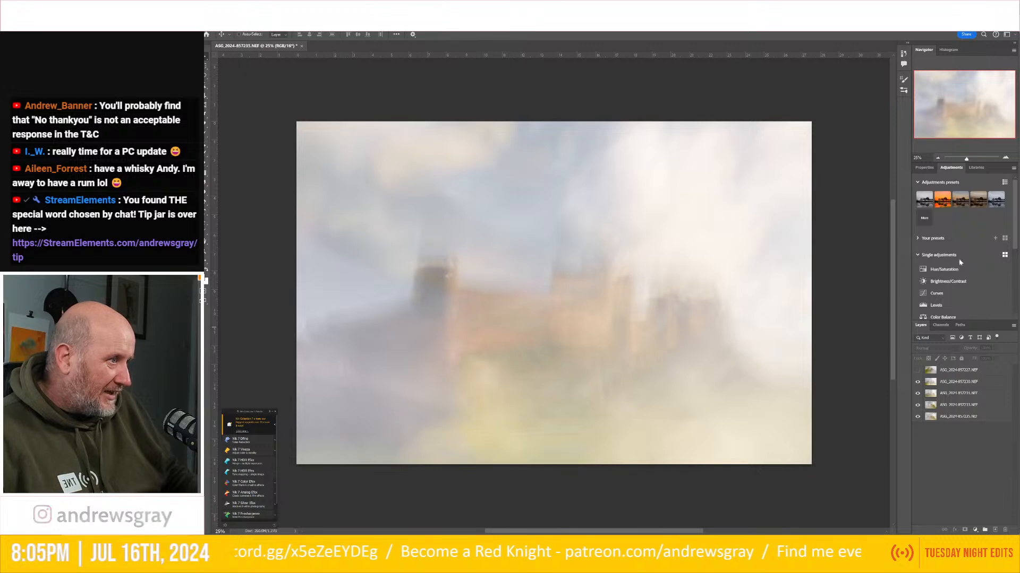
left_click(944, 269)
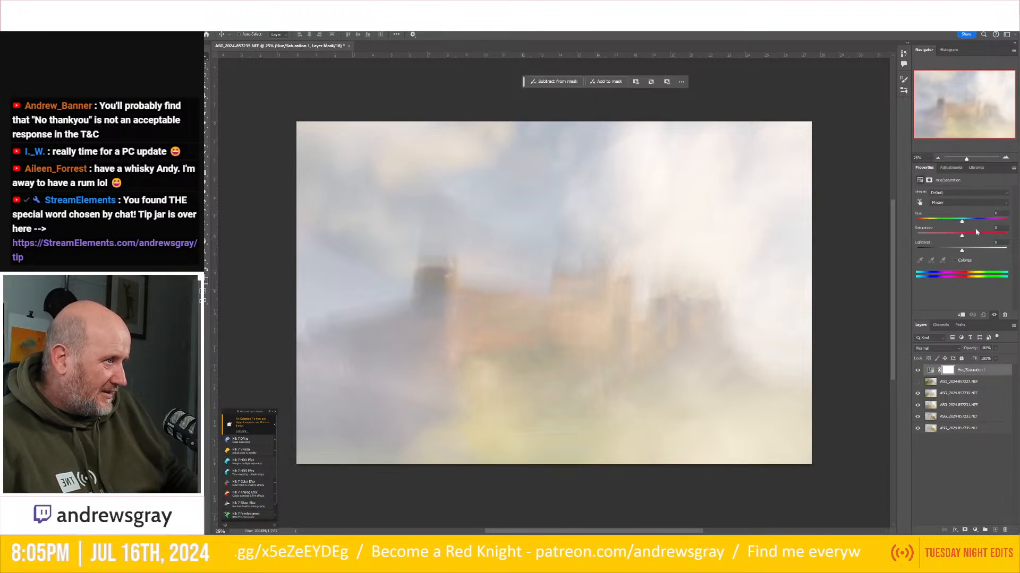
left_click_drag(962, 223, 970, 242)
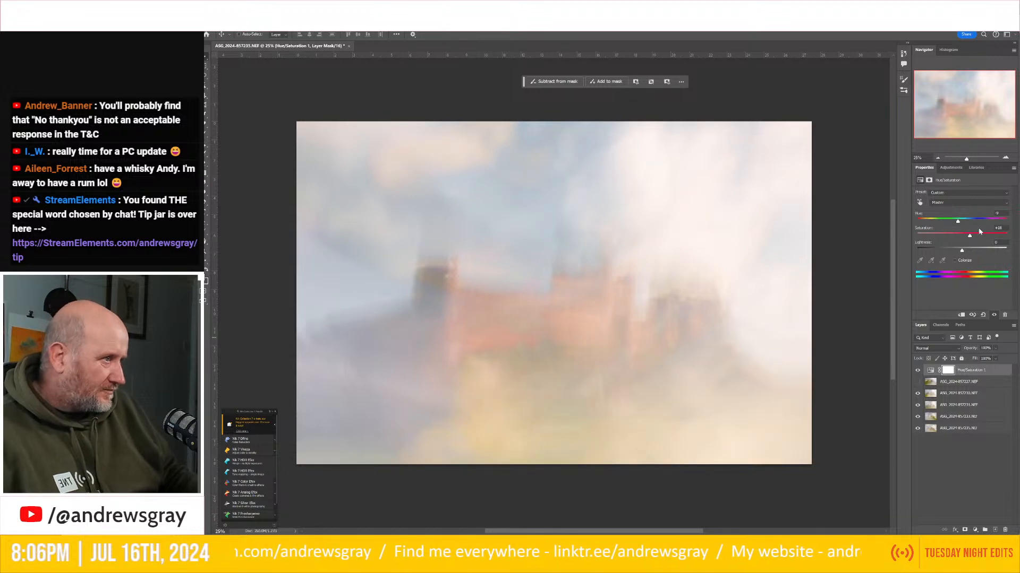
Add a Curves adjustment layer and shape an S-curve with lifted highlights and lowered shadows.
left_click(952, 168)
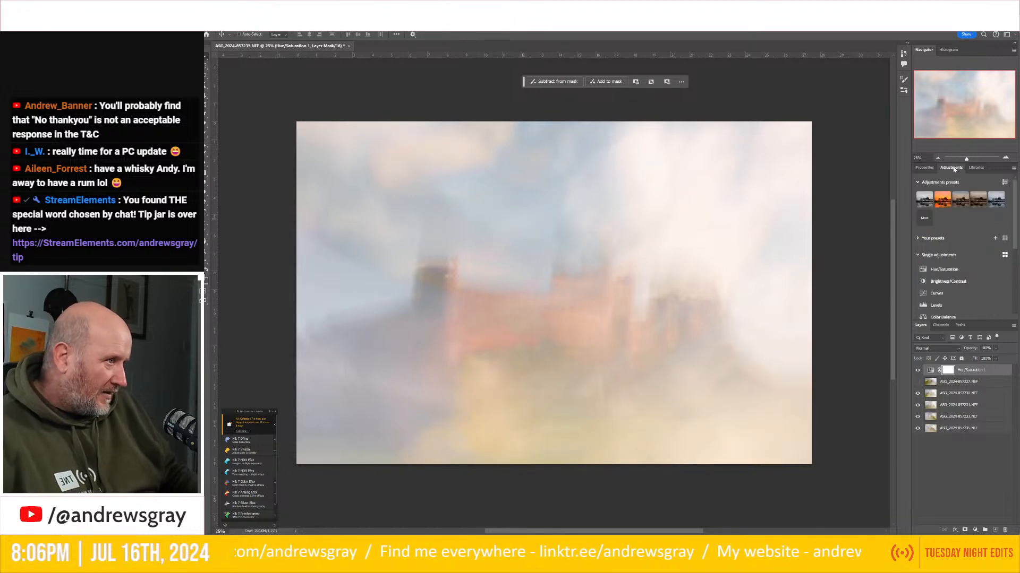
left_click(936, 294)
left_click_drag(984, 231, 957, 274)
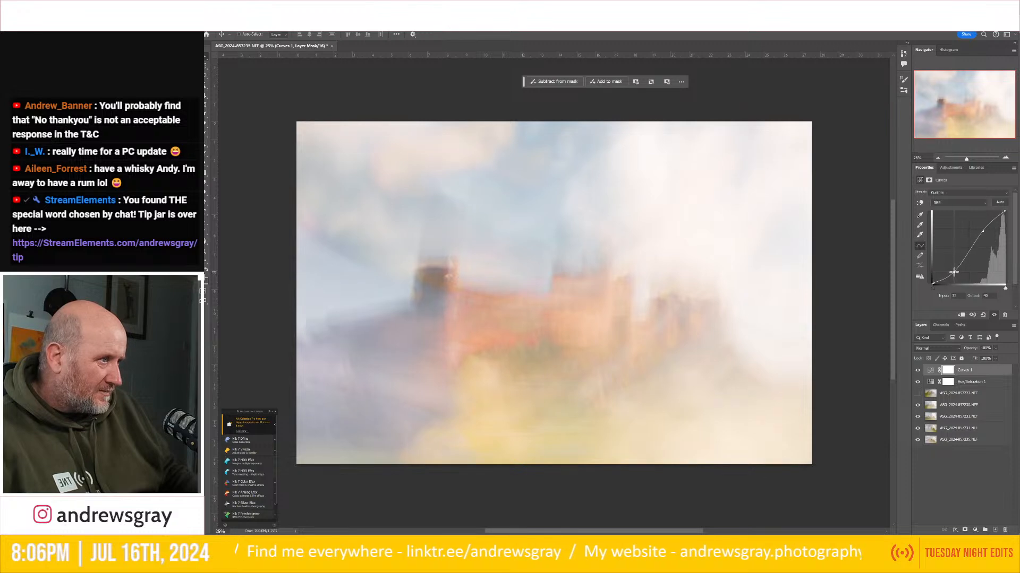
mouse_move(982, 231)
left_mouse_down()
mouse_move(965, 236)
mouse_move(972, 242)
mouse_move(975, 232)
left_mouse_up()
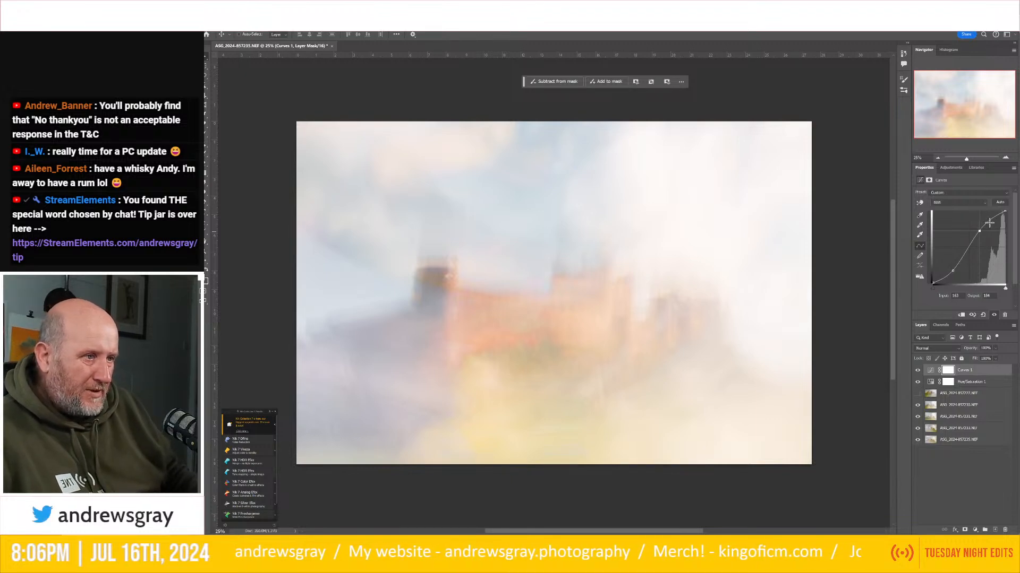
Toggle the Curves layer's visibility to compare the castle blend with and without the added contrast.
left_click(981, 409)
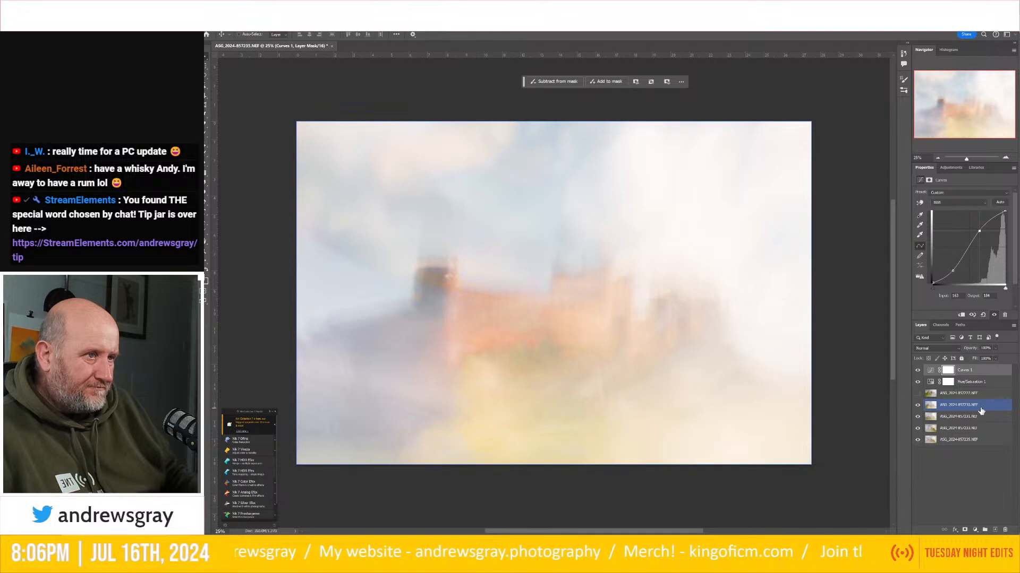
left_click(918, 373)
left_click(918, 373)
left_click(918, 373)
left_click(918, 374)
left_click(918, 373)
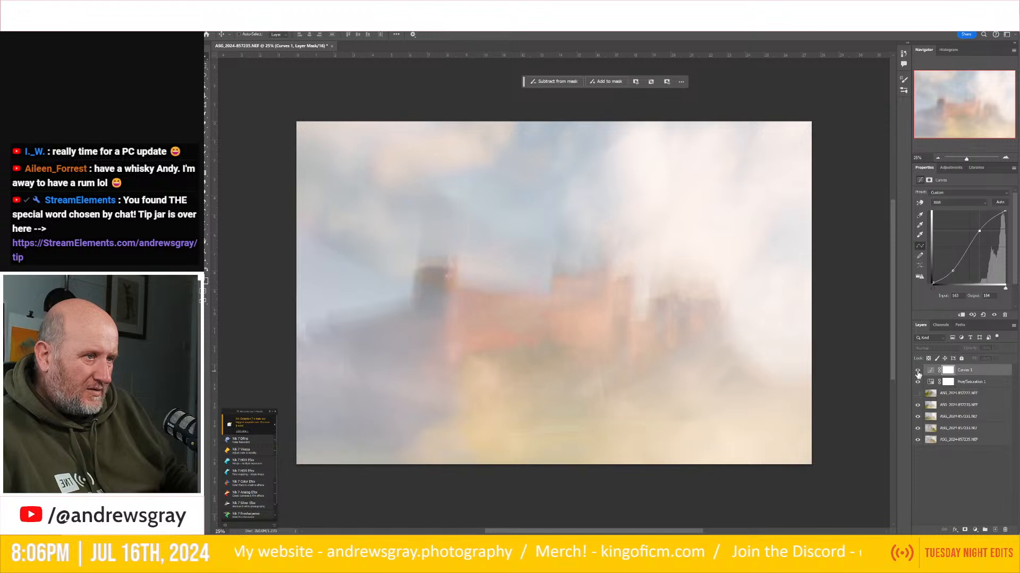
left_click(918, 373)
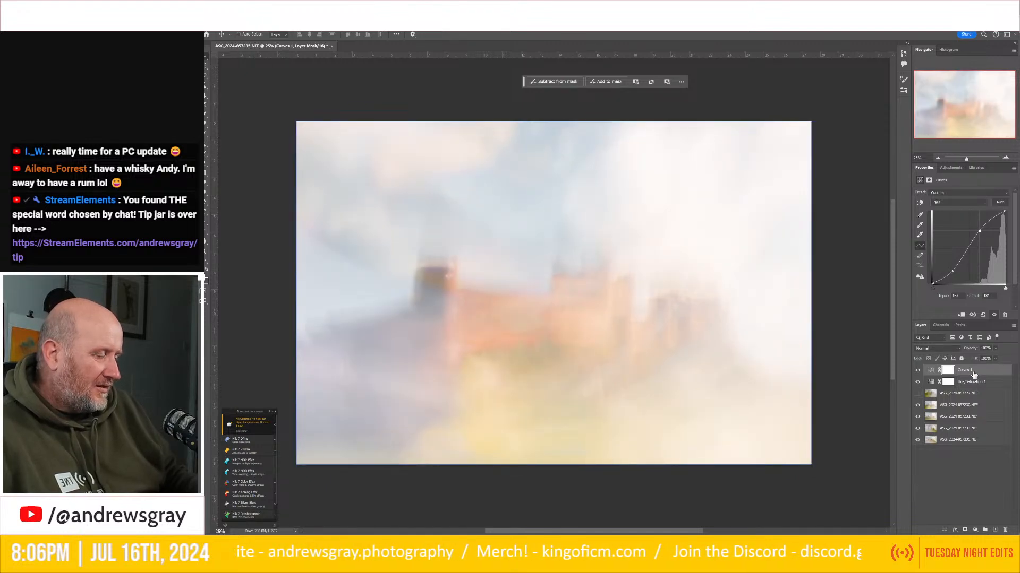
Stamp all visible layers into a new layer above the Curves adjustment and set its blend mode to Overlay.
left_click(970, 472)
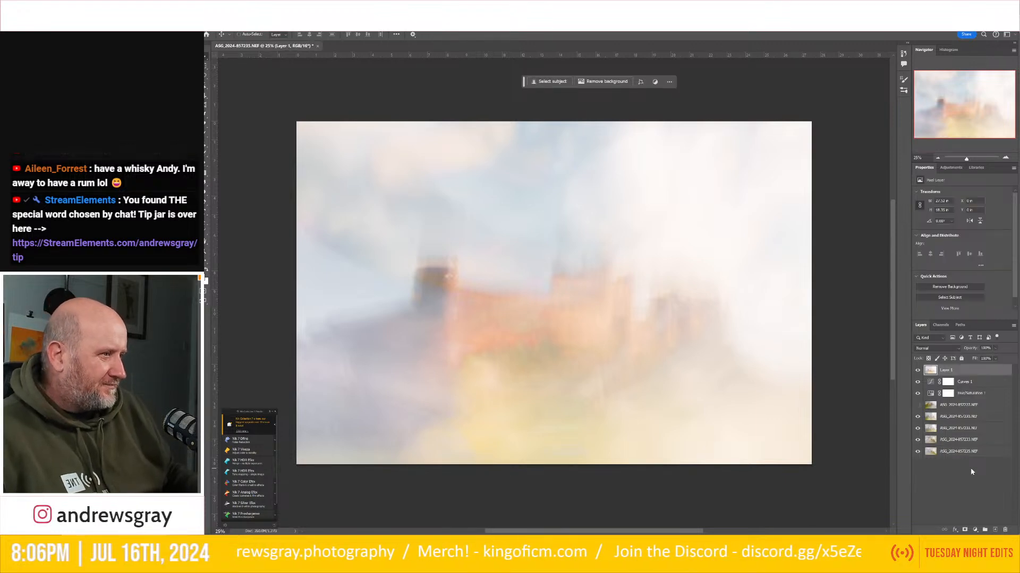
left_click(938, 350)
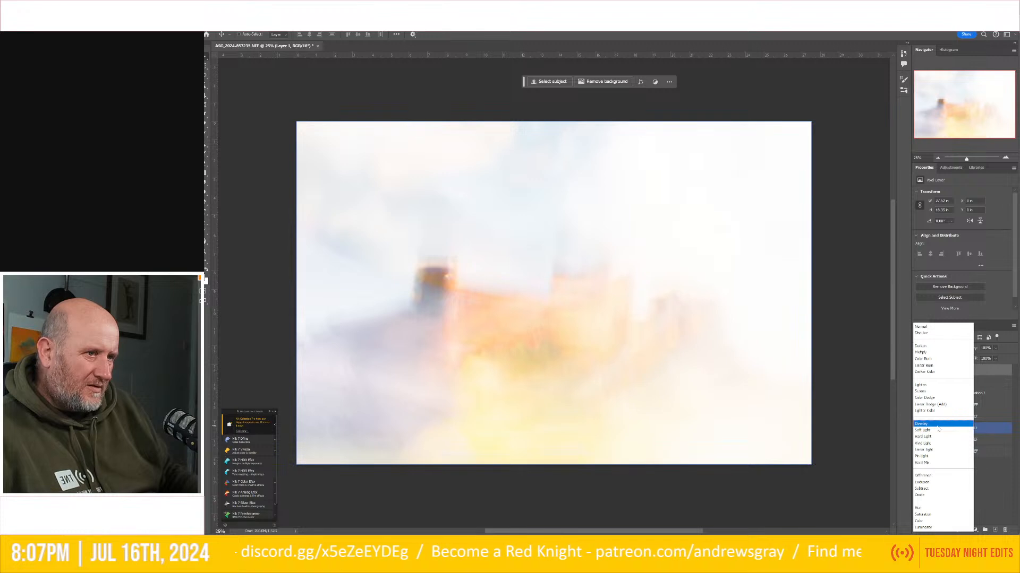
left_click(938, 425)
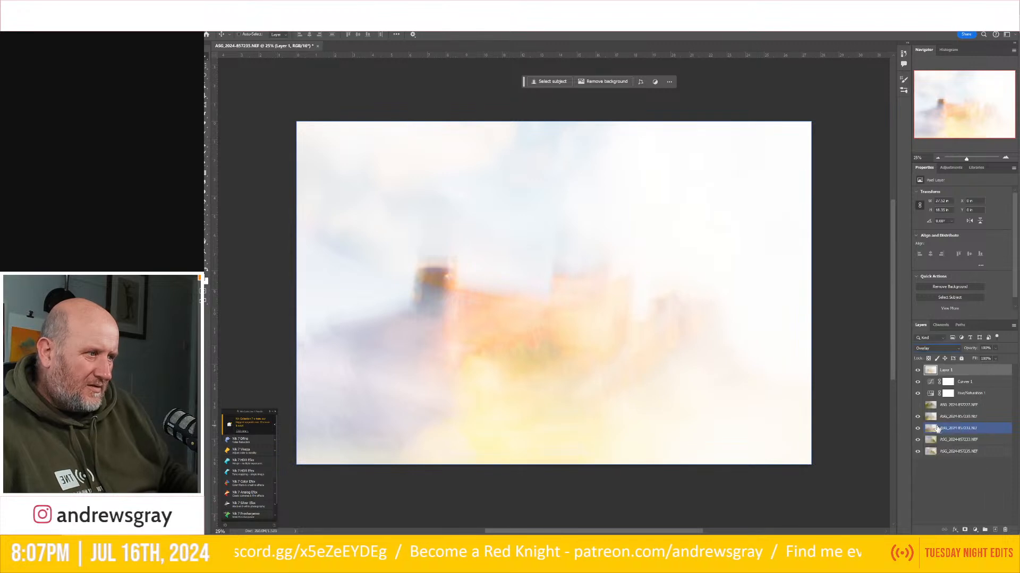
Compare the castle blend with and without the Overlay layer, and with and without the Curves layer beneath it.
left_click(917, 371)
left_click(917, 372)
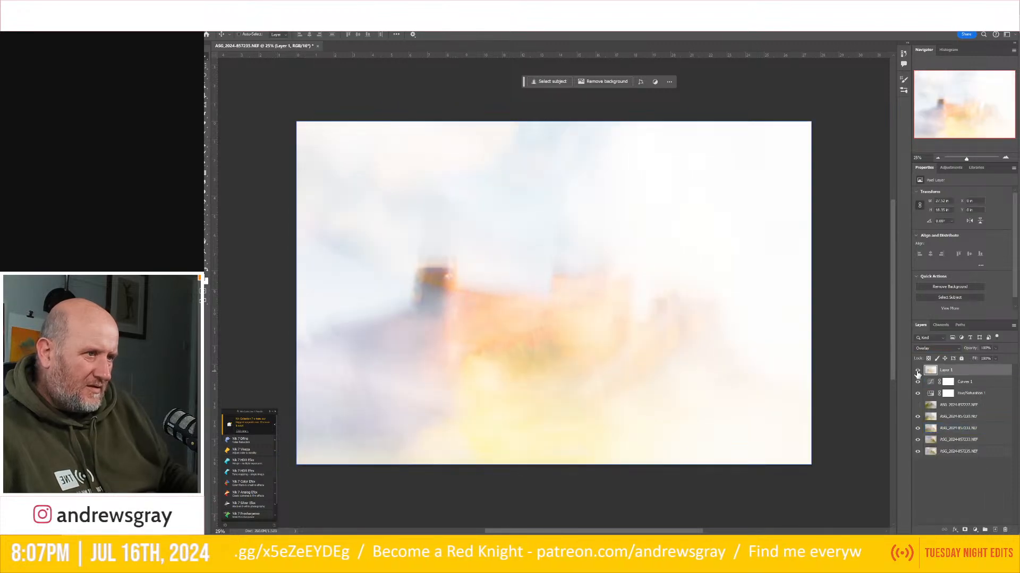
left_click(917, 371)
left_click(917, 371)
left_click(917, 372)
left_click(917, 372)
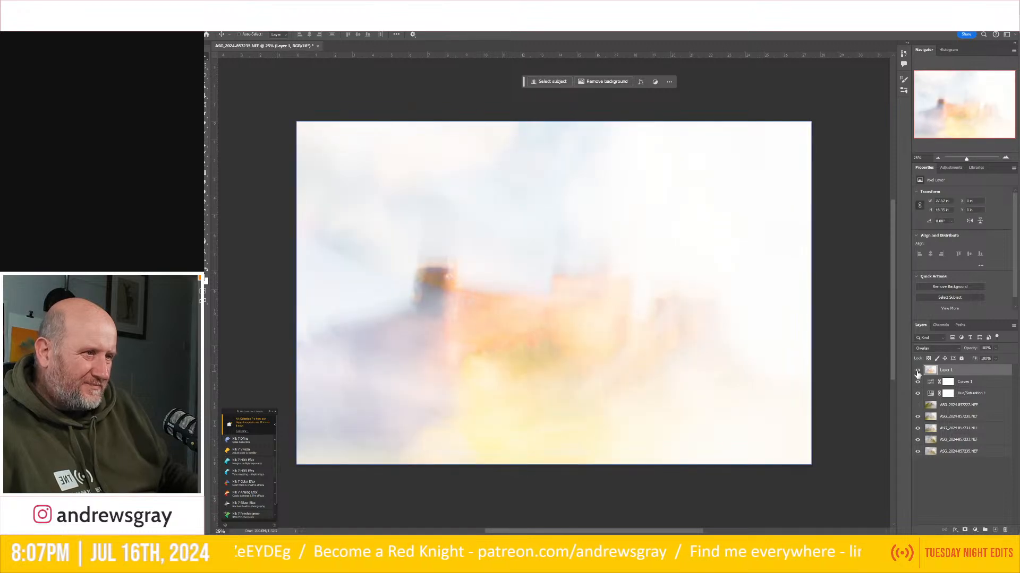
left_click(918, 383)
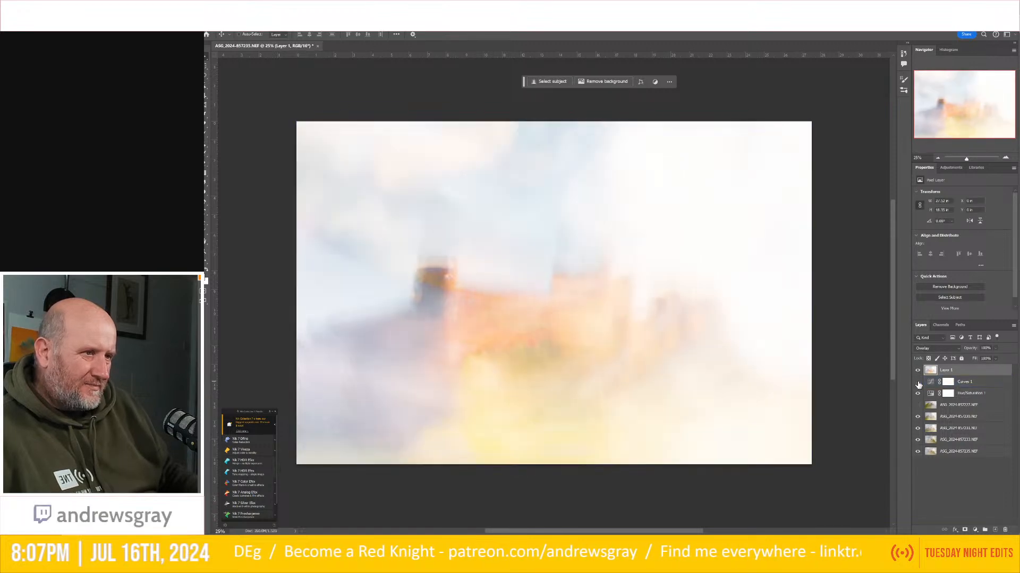
left_click(918, 382)
Recheck the blend with the Overlay layer off and on, and reduce that layer's opacity.
left_click(919, 371)
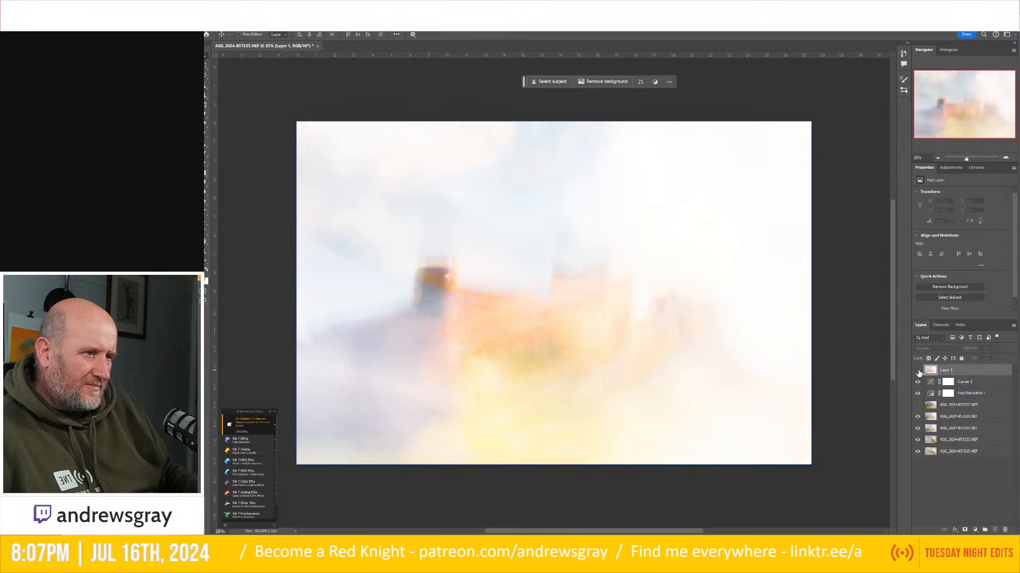
left_click(918, 372)
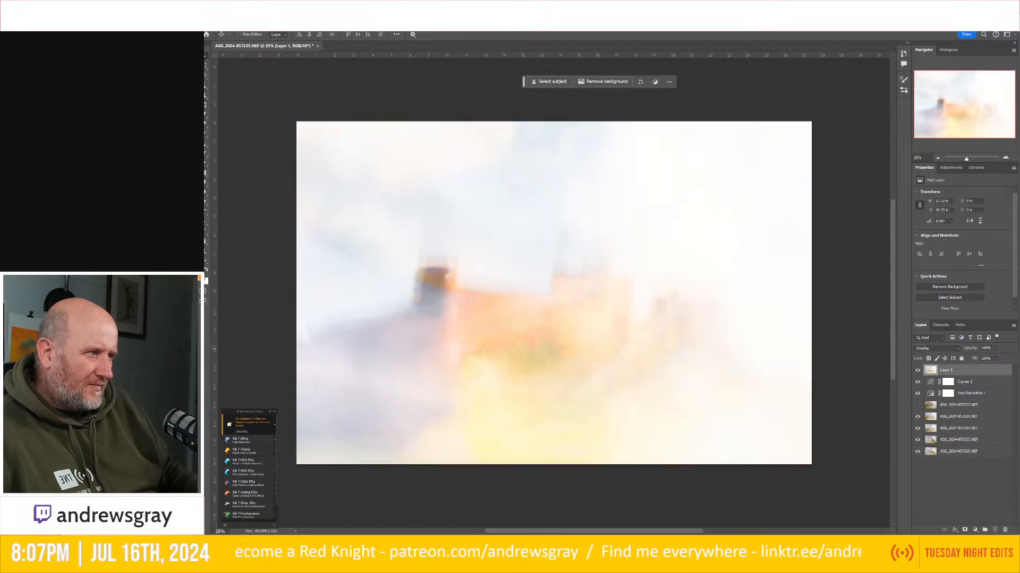
left_click(990, 359)
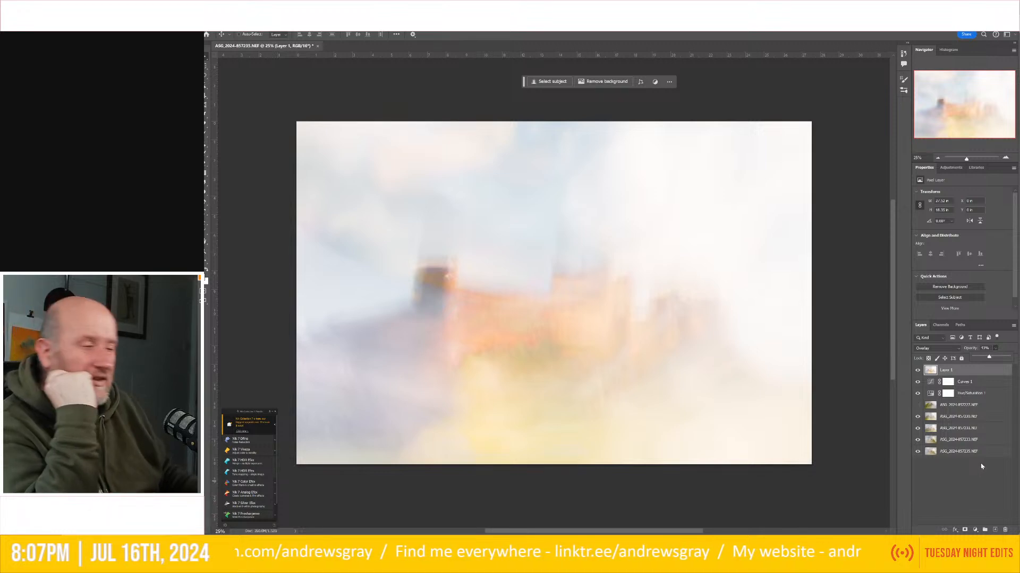
Add a second Curves adjustment above the Overlay layer, pull its midtones down, and compare the image without it.
left_click(950, 167)
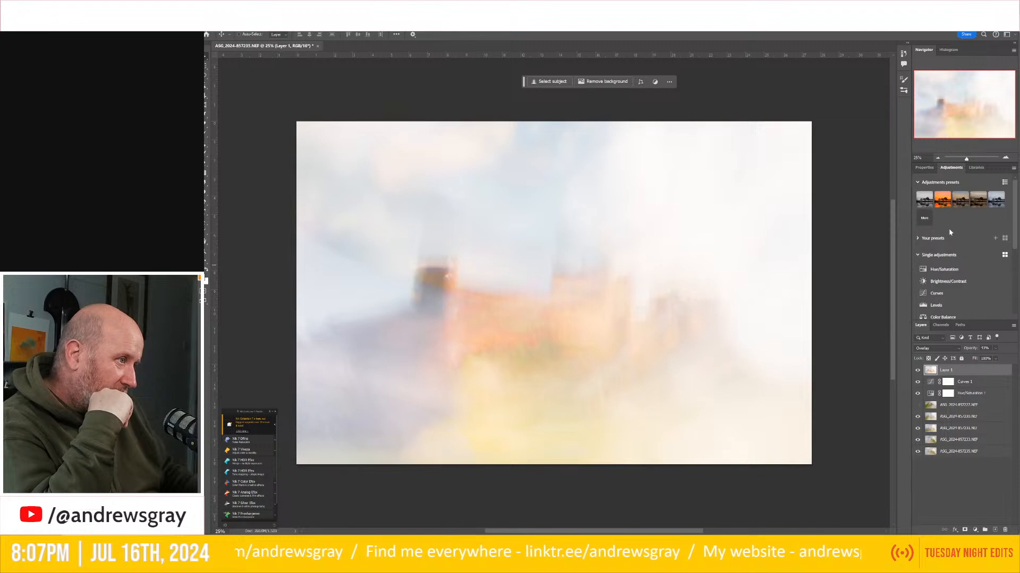
left_click(943, 298)
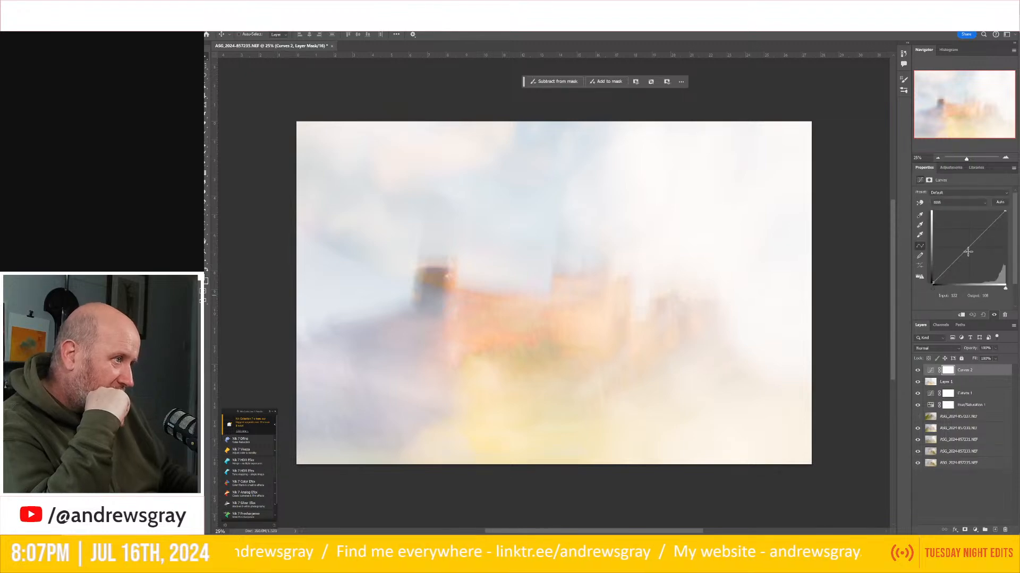
mouse_move(967, 250)
left_mouse_down()
mouse_move(989, 275)
mouse_move(959, 240)
mouse_move(964, 257)
left_mouse_up()
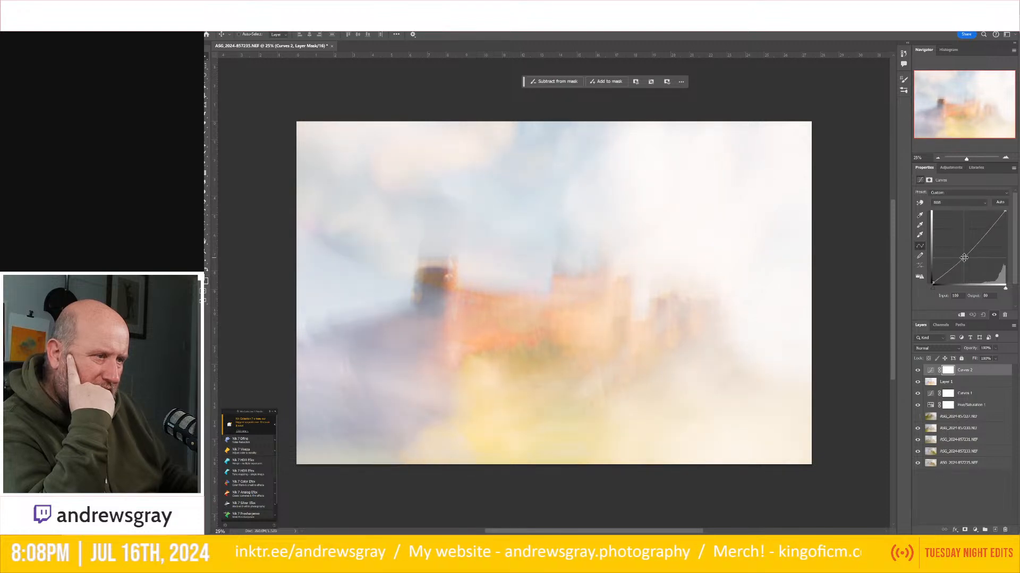
left_click(917, 370)
left_click(917, 370)
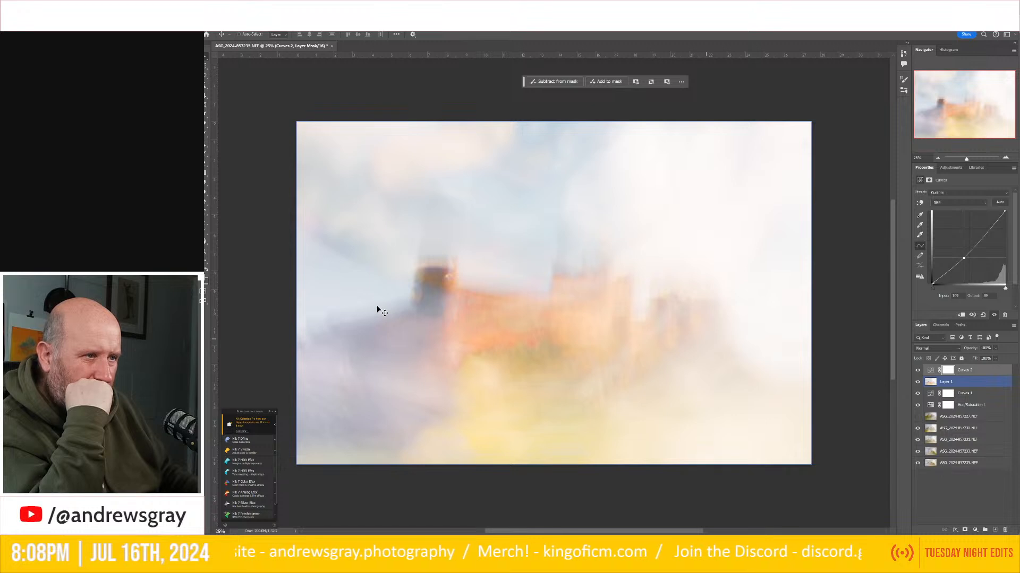
Switch to Nik 7 Analog Efex, declining the offered update, and apply the third imported preset across nearly the whole comparison preview.
left_click(246, 499)
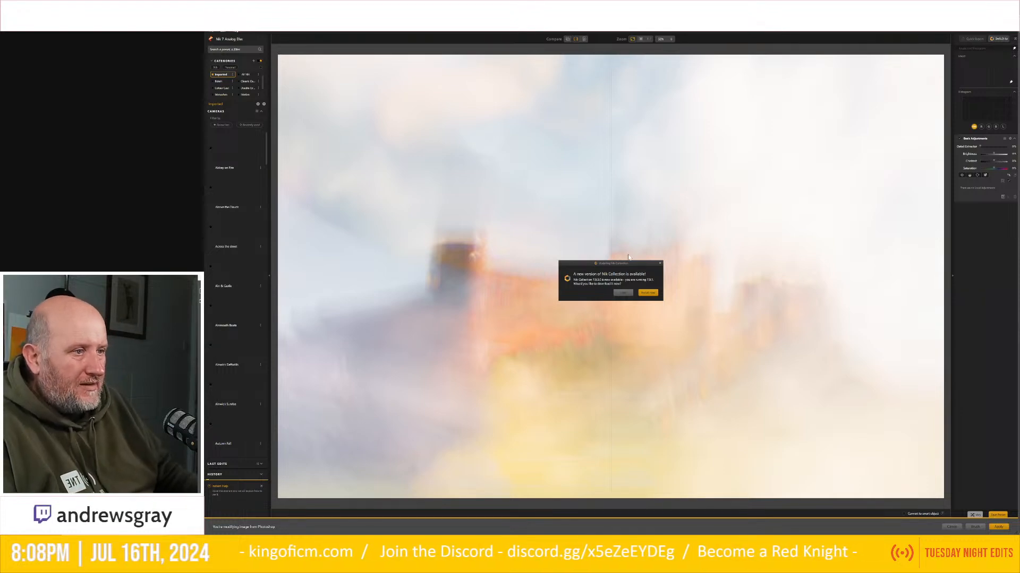
left_click(624, 293)
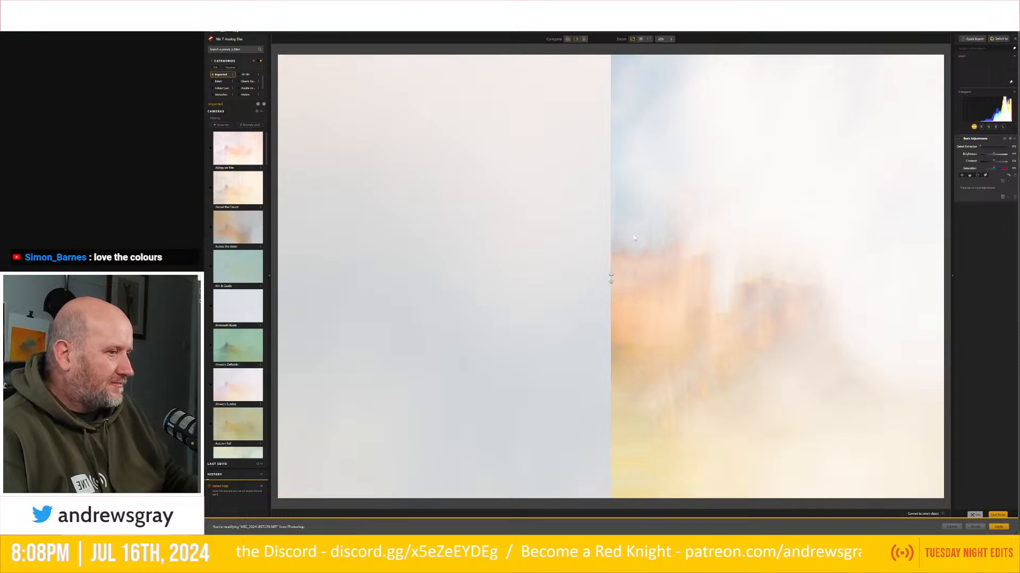
left_click_drag(610, 275, 546, 274)
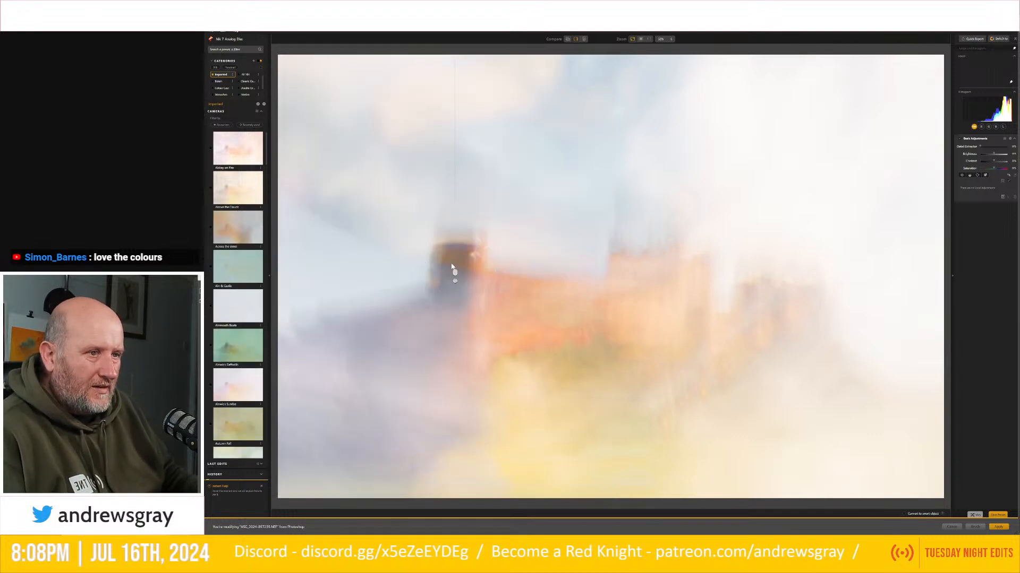
left_click(237, 238)
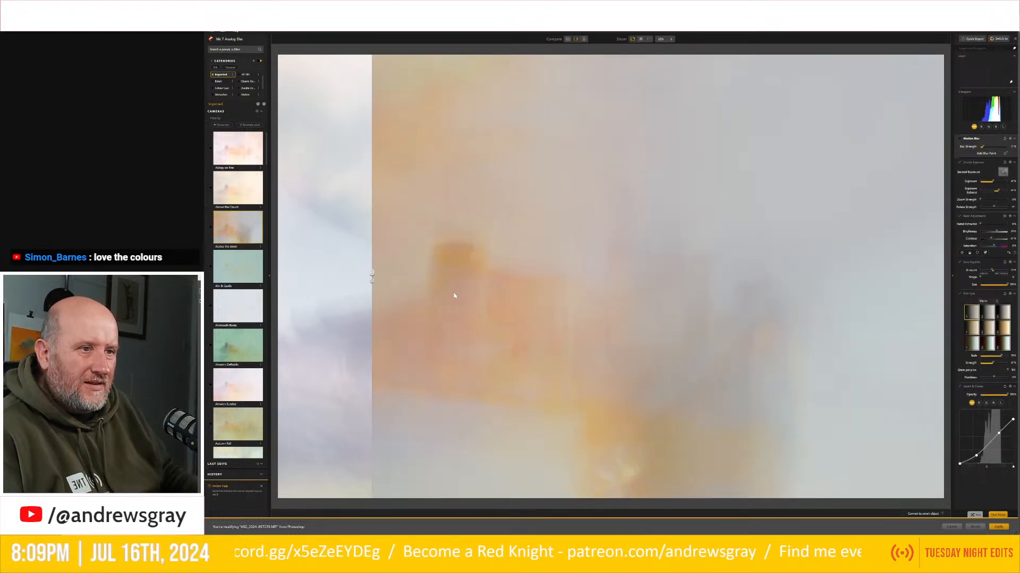
left_click_drag(374, 275, 284, 270)
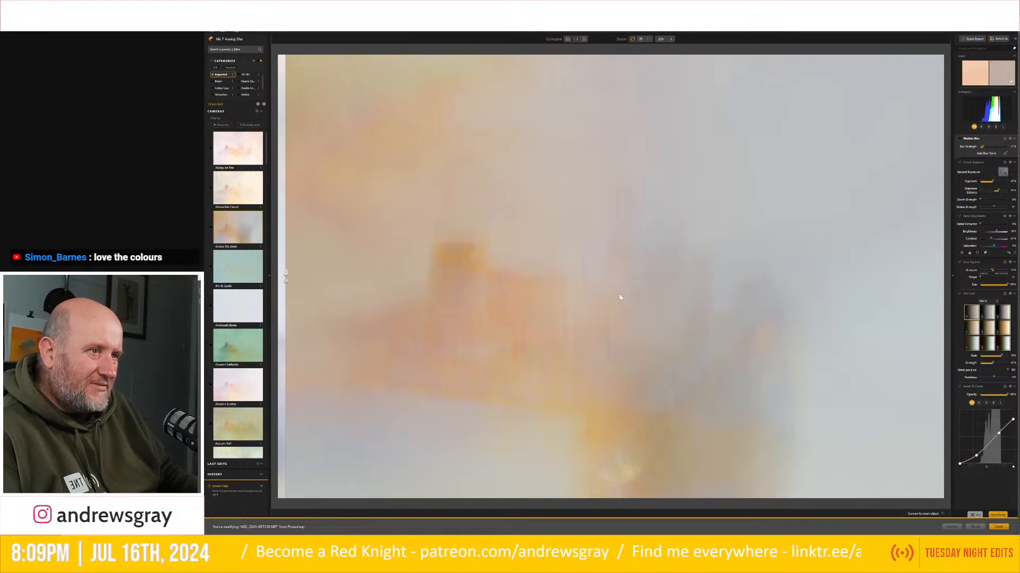
Try different positions for the Double Exposure's second image around the castle tower.
left_click(981, 174)
left_click_drag(428, 323, 500, 319)
left_click_drag(547, 376, 423, 298)
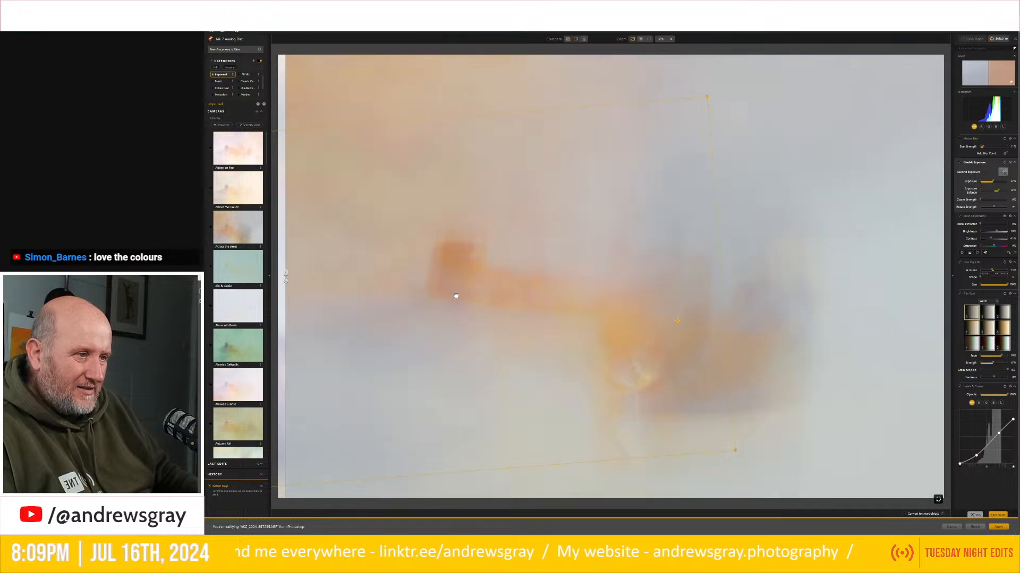
left_click_drag(455, 295, 434, 301)
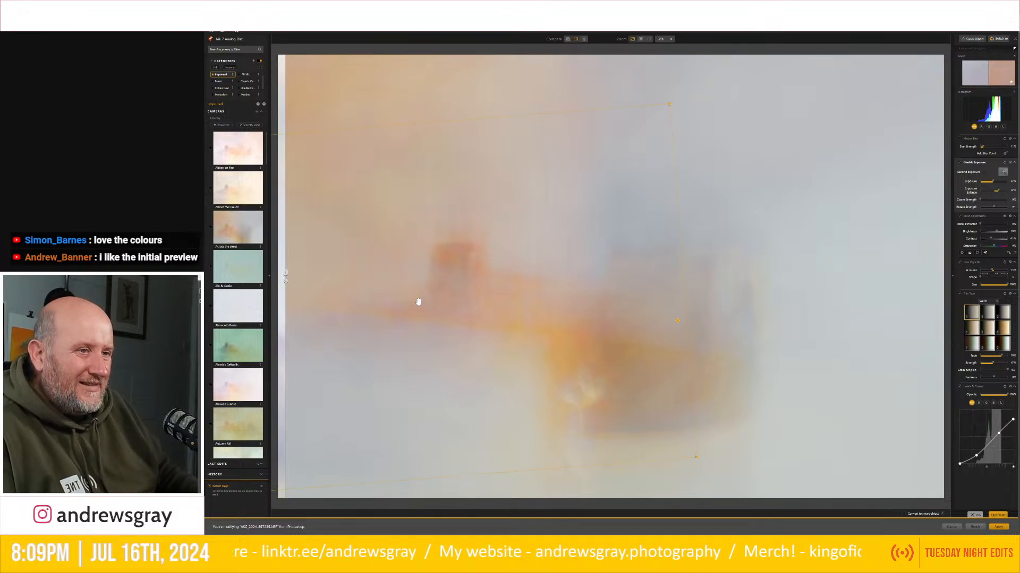
left_click_drag(508, 316, 379, 274)
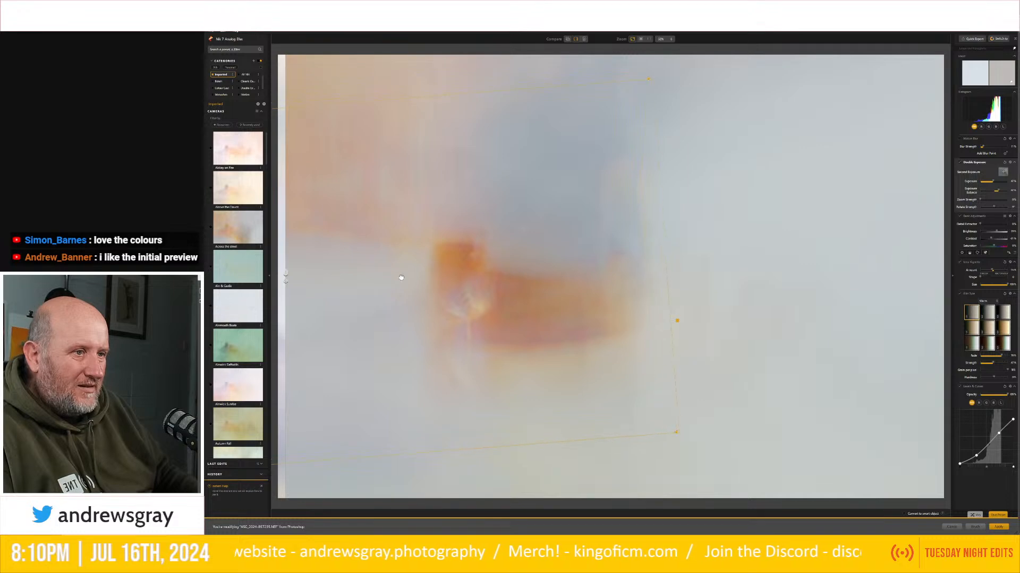
left_click_drag(394, 299, 394, 300)
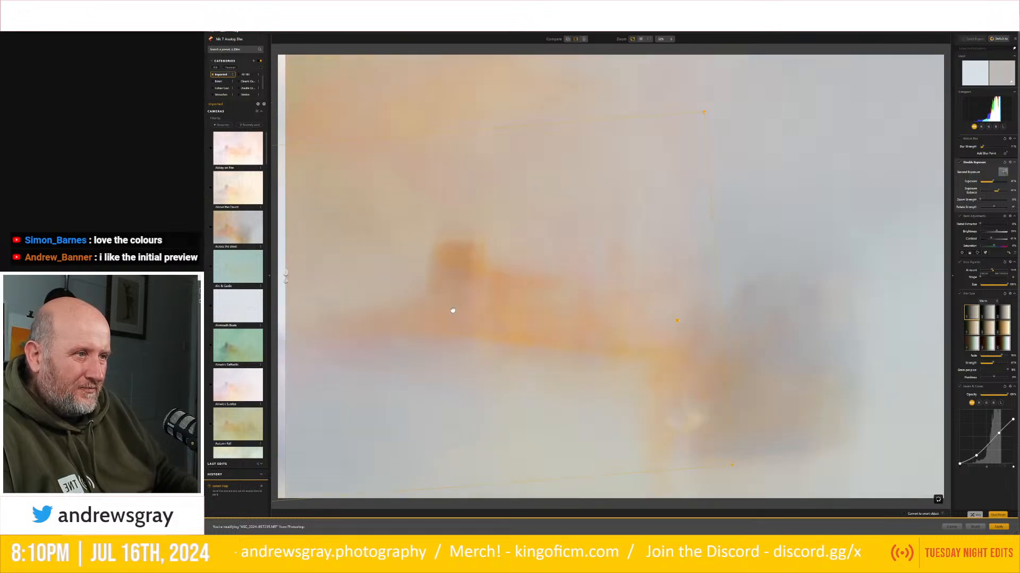
left_click_drag(448, 306, 454, 306)
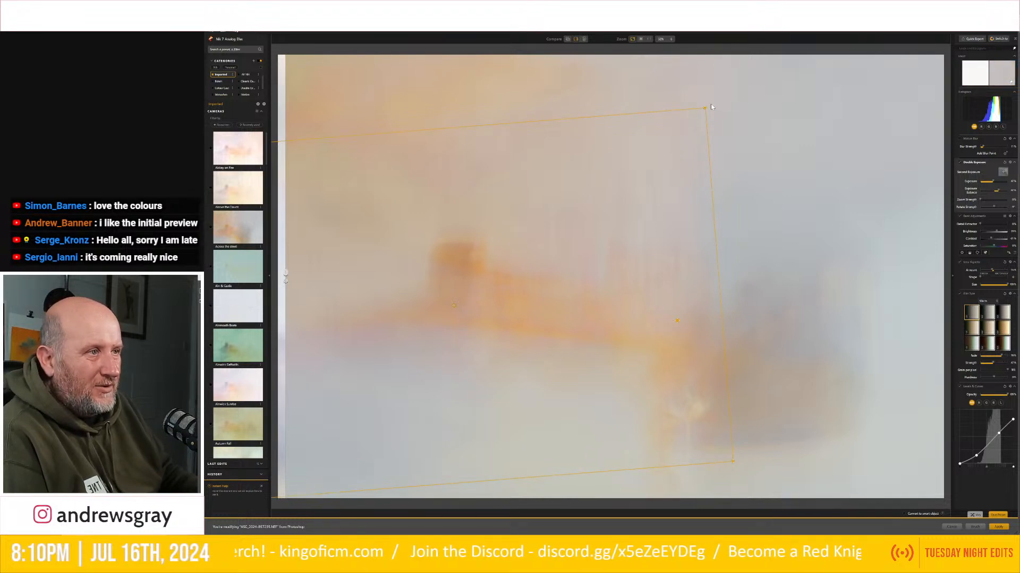
Try rotating the Double Exposure's second image and shifting it over the castle.
left_click_drag(709, 106, 715, 183)
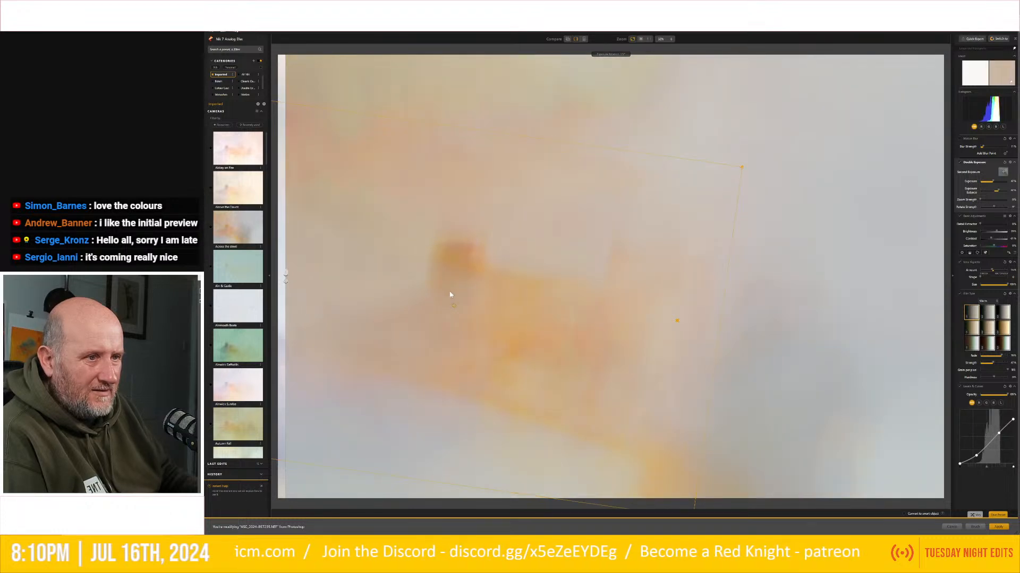
left_click_drag(453, 303, 421, 276)
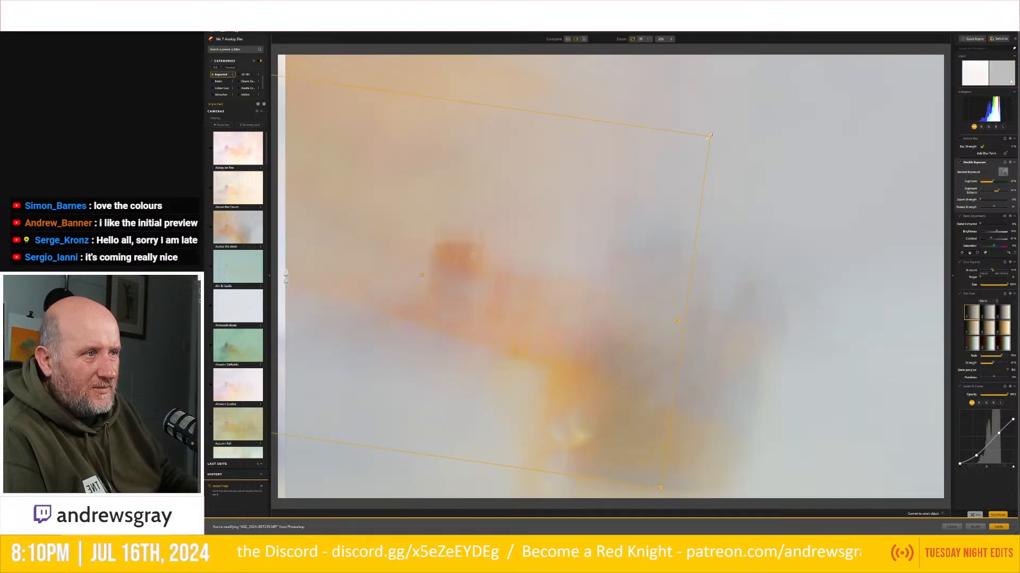
left_click_drag(743, 126, 644, 71)
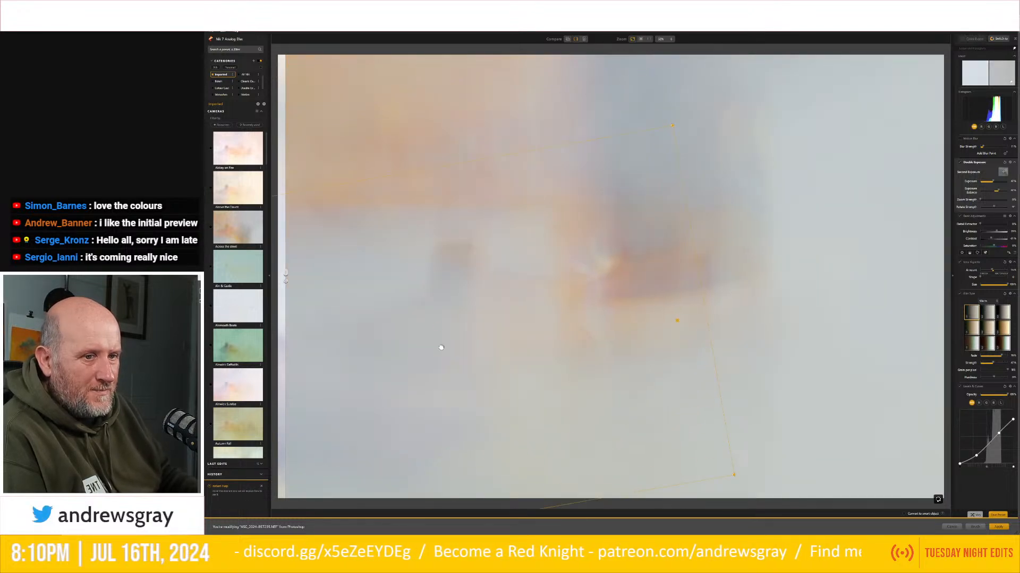
left_click_drag(442, 346, 437, 325)
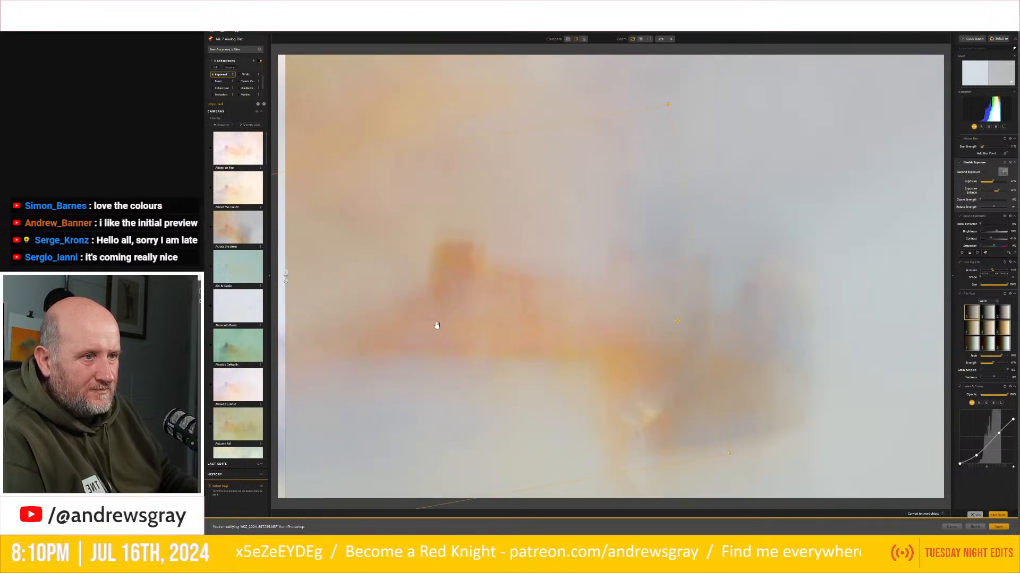
Reapply the third imported preset and fine-tune the Double Exposure's exposure balance.
left_click(239, 239)
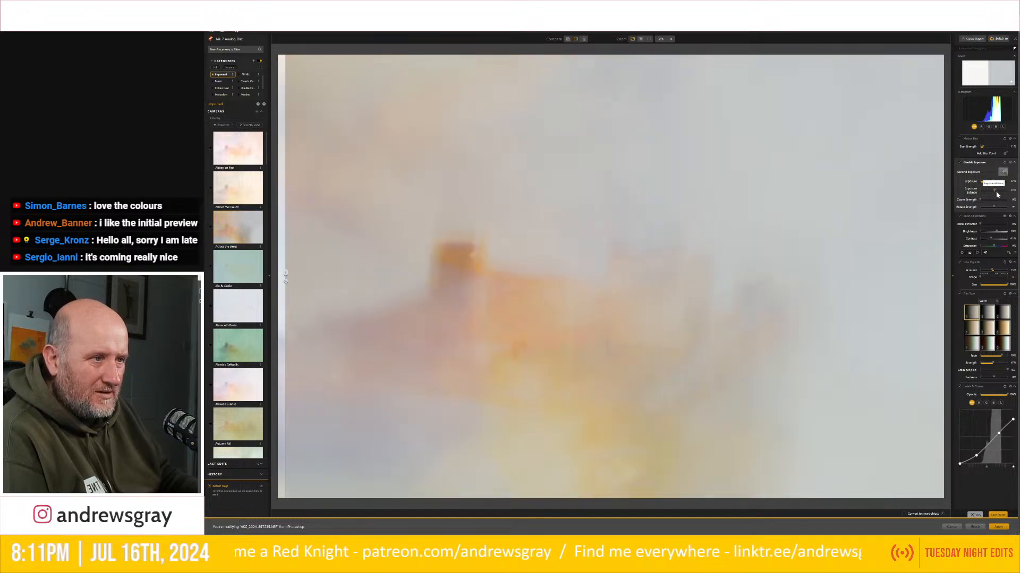
left_click_drag(997, 191, 999, 192)
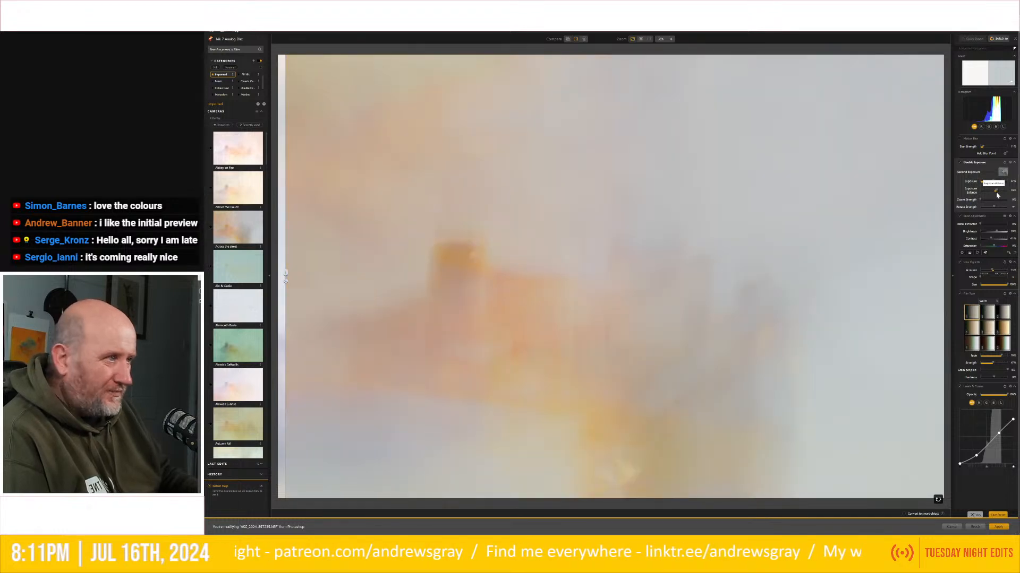
left_click_drag(997, 191, 996, 190)
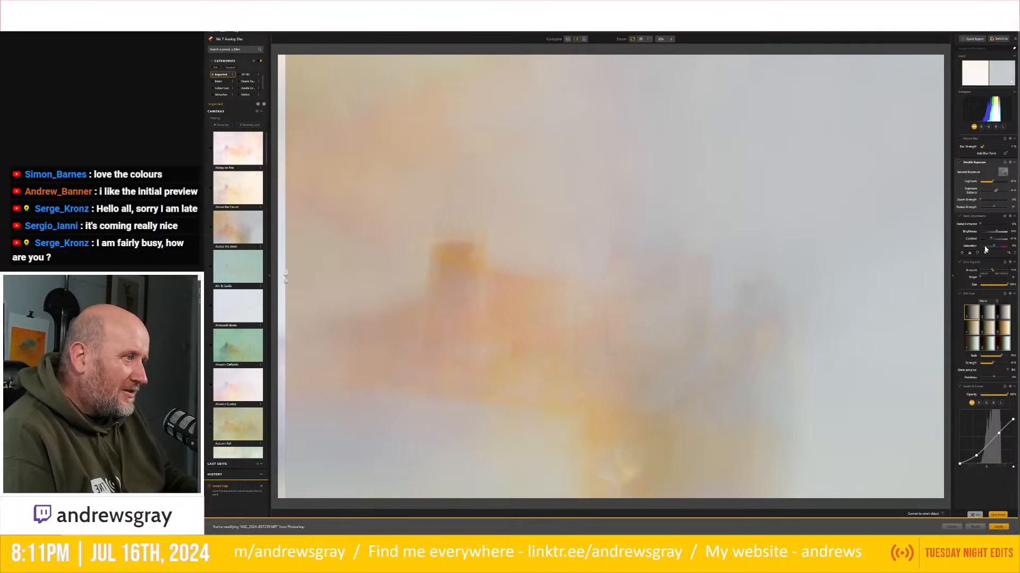
Lower the brightness slightly and add a little detail extraction in the Basic Adjustments.
left_click_drag(998, 232, 992, 232)
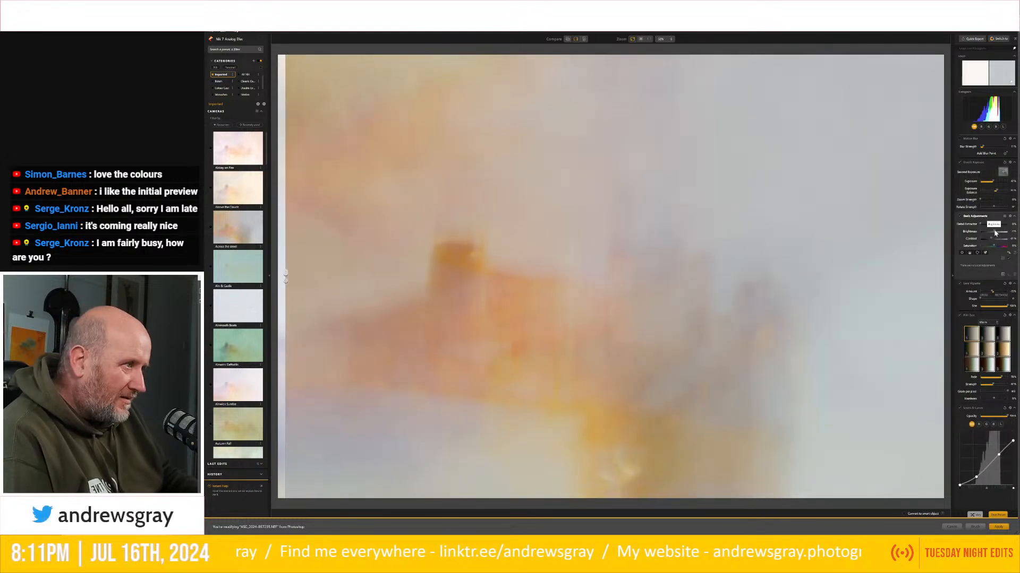
left_click_drag(994, 232, 996, 231)
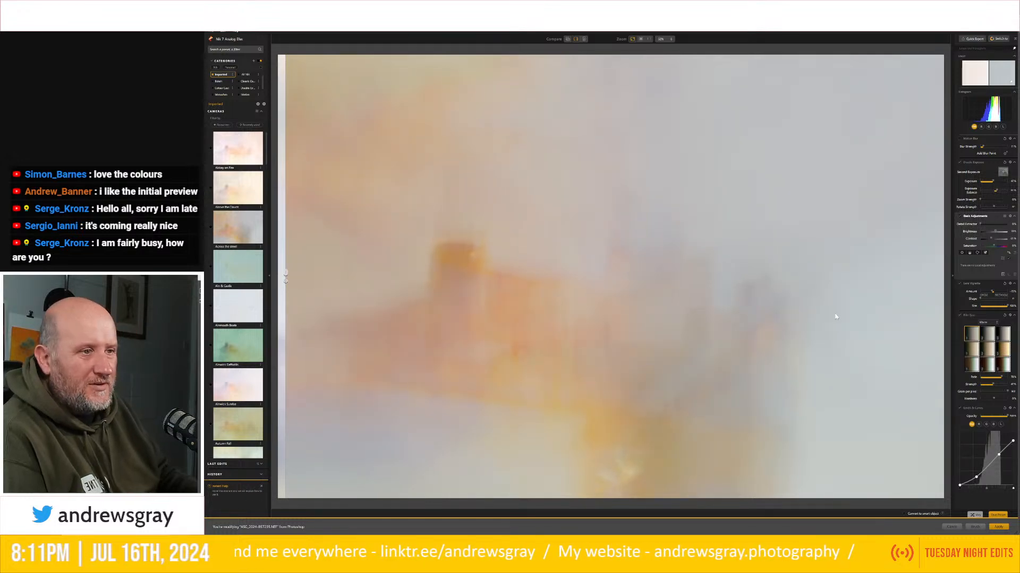
left_click_drag(980, 224, 981, 228)
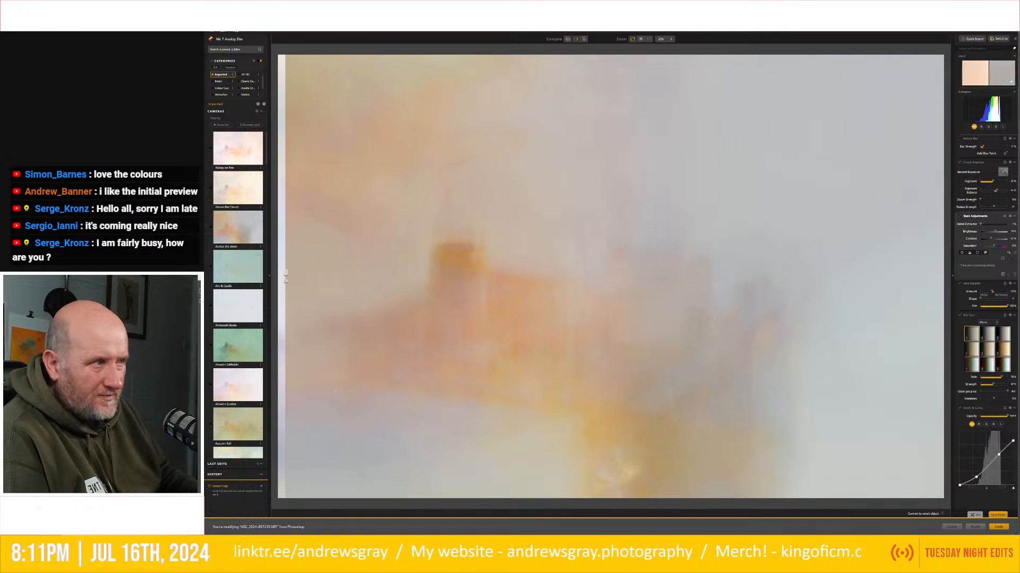
Move the Double Exposure's second image slightly upward over the castle.
left_click(985, 175)
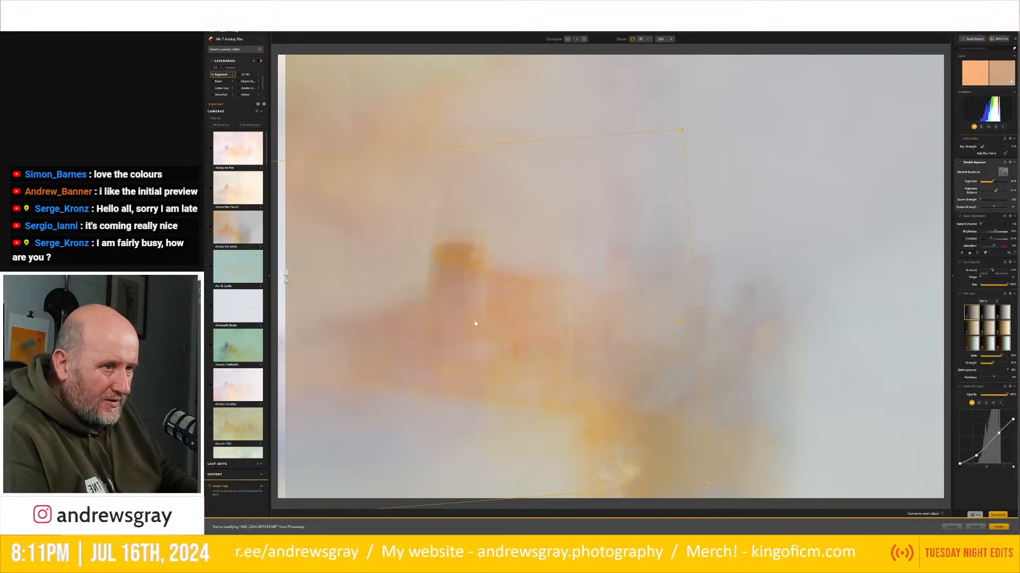
left_click_drag(431, 328, 428, 316)
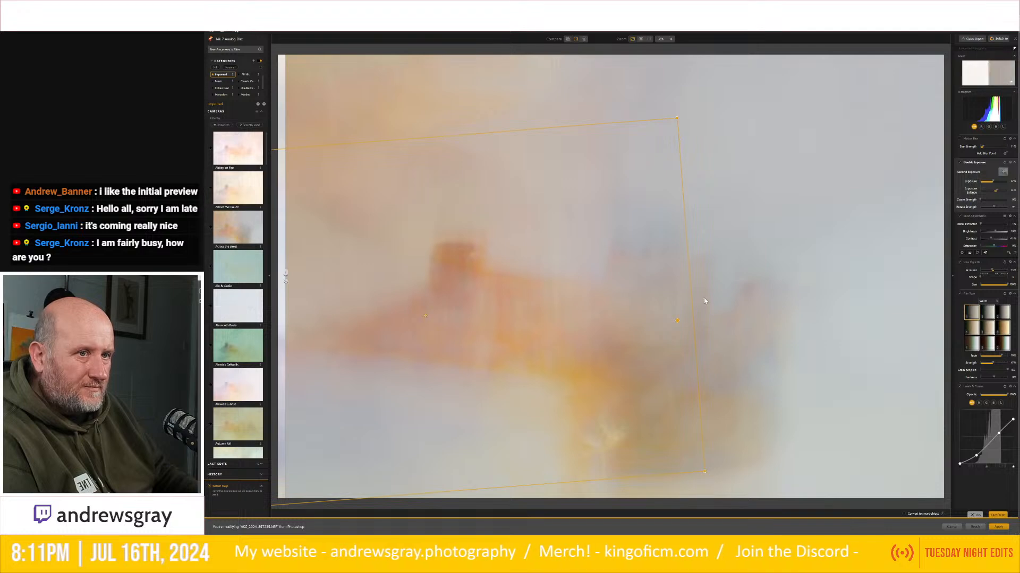
Nudge the Double Exposure's second image slightly down, and centre the lens vignette above the castle with an adjusted amount.
left_click_drag(426, 316, 425, 327)
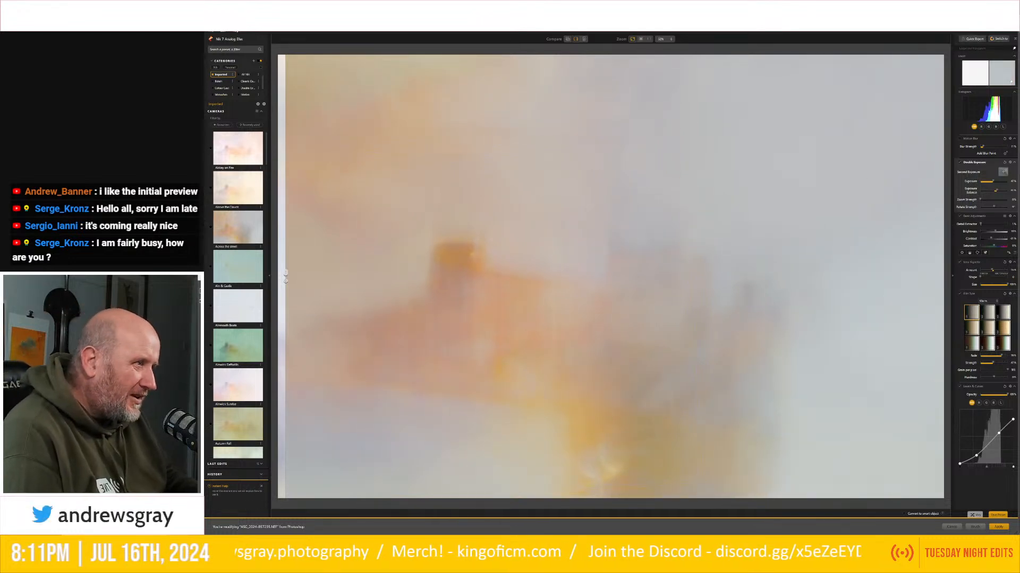
left_click(973, 263)
left_click(974, 265)
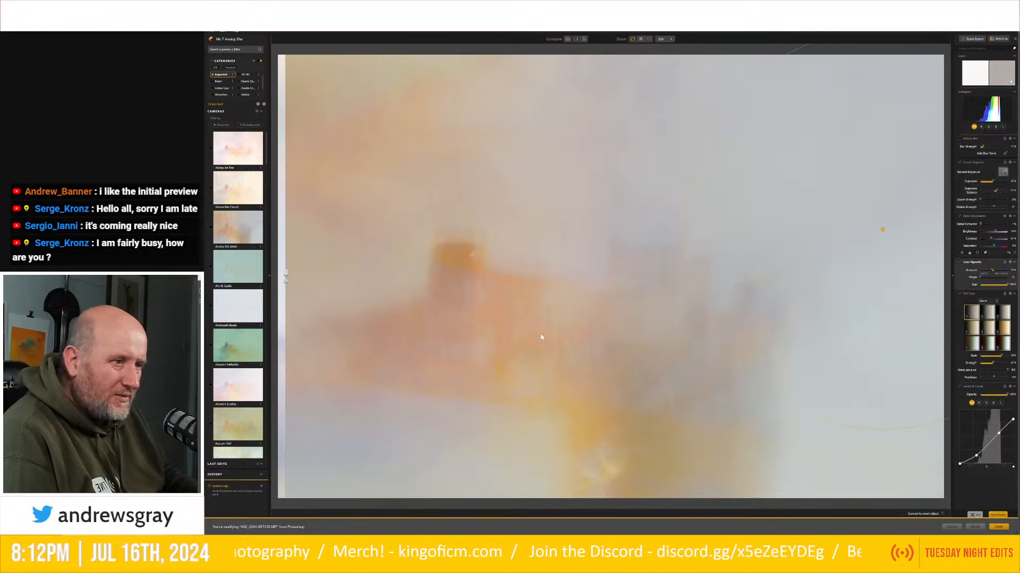
mouse_move(824, 242)
left_mouse_down()
mouse_move(556, 278)
mouse_move(569, 324)
left_mouse_up()
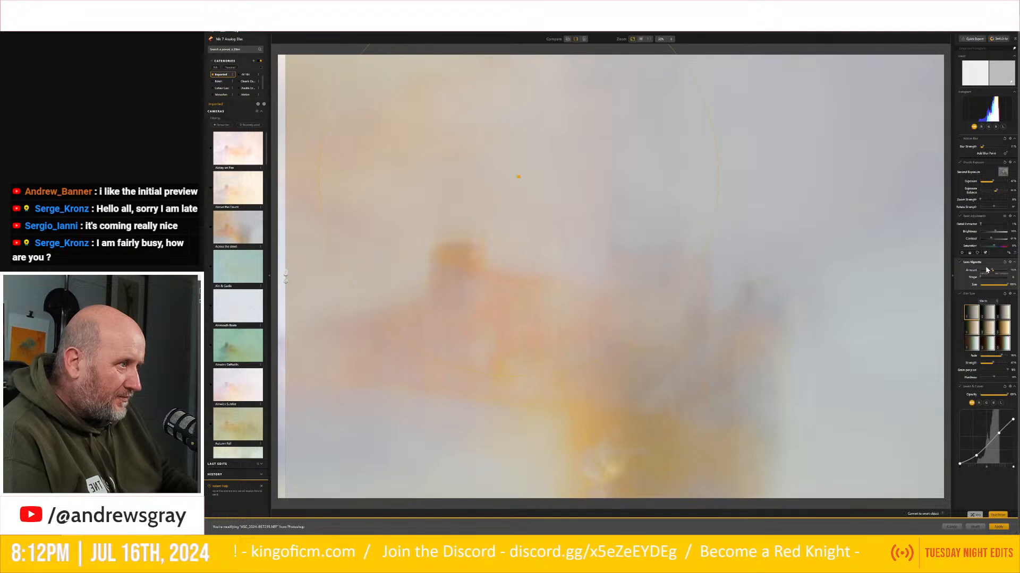
left_click_drag(986, 271, 991, 272)
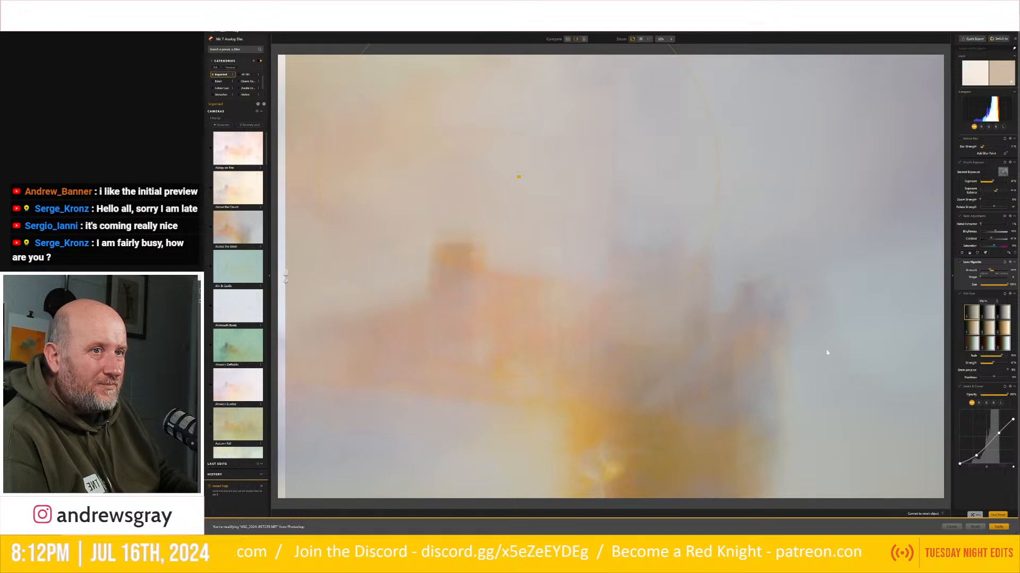
left_click_drag(989, 270, 991, 271)
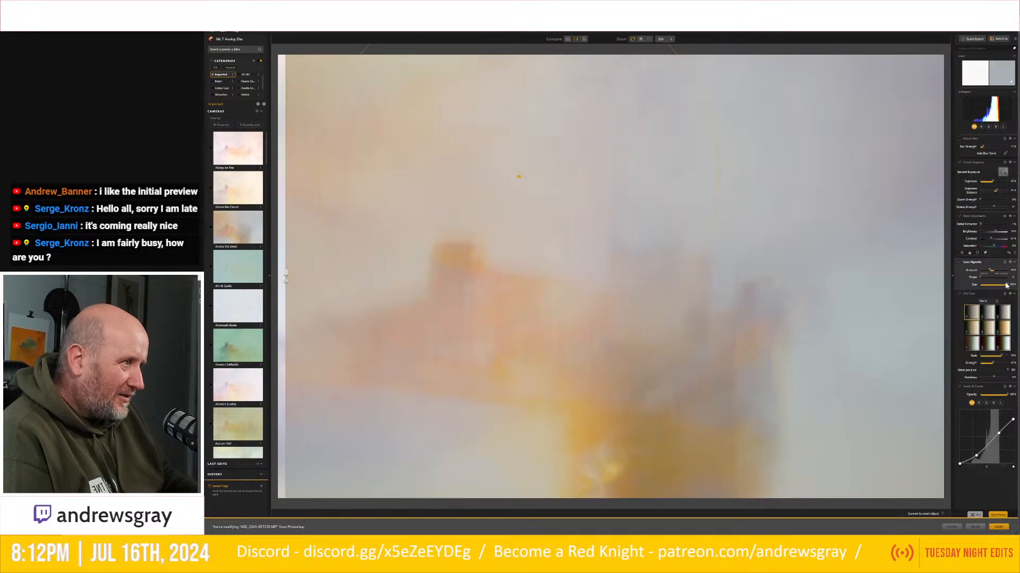
left_click_drag(988, 269, 991, 270)
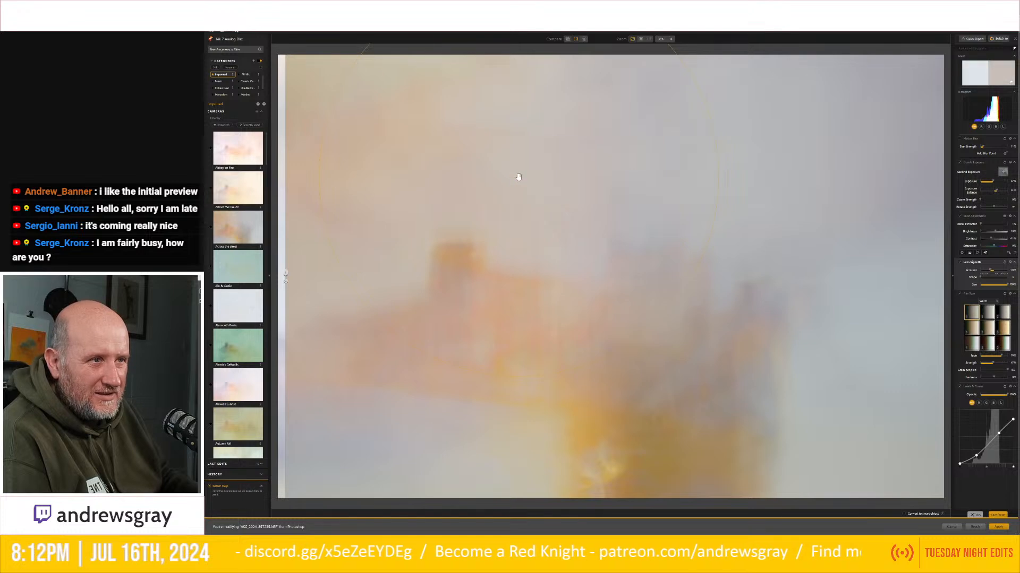
Reposition the lens vignette's centre to the image's right edge and fine-tune its amount.
mouse_move(510, 295)
left_mouse_down()
mouse_move(521, 255)
mouse_move(444, 188)
mouse_move(477, 206)
left_mouse_up()
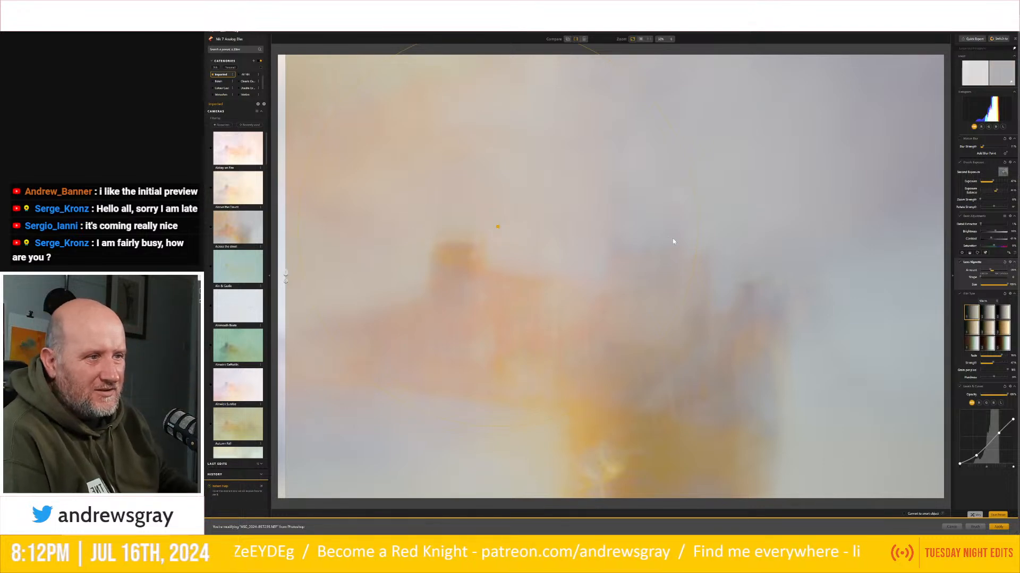
left_click(889, 246)
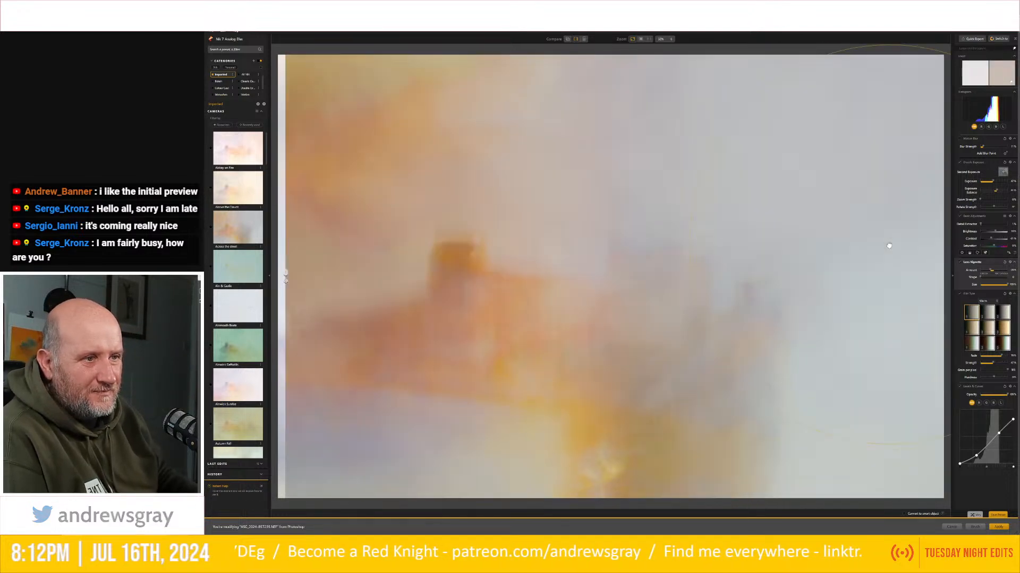
left_click_drag(889, 246, 870, 252)
left_click_drag(810, 336, 799, 341)
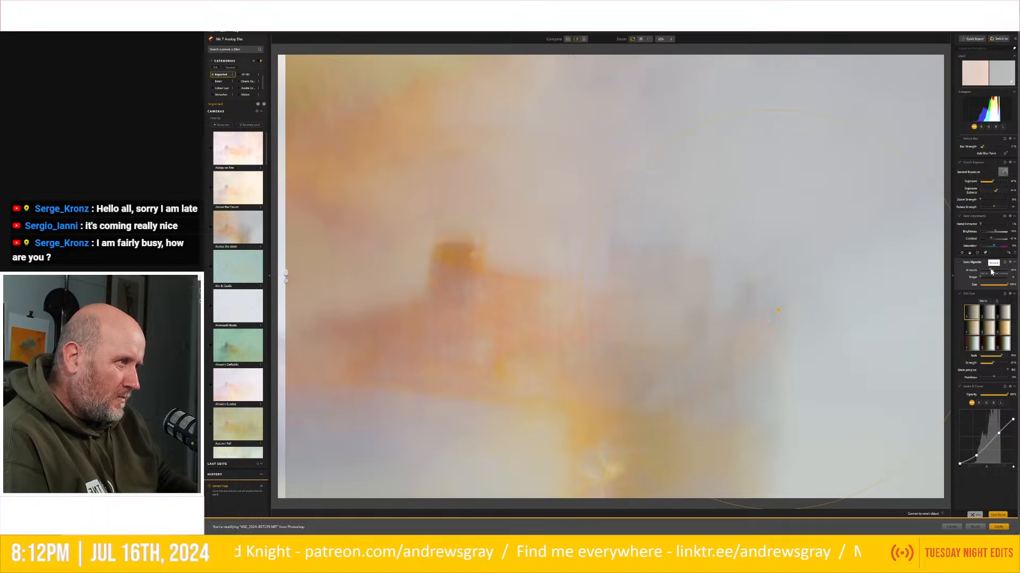
left_click_drag(991, 271, 992, 272)
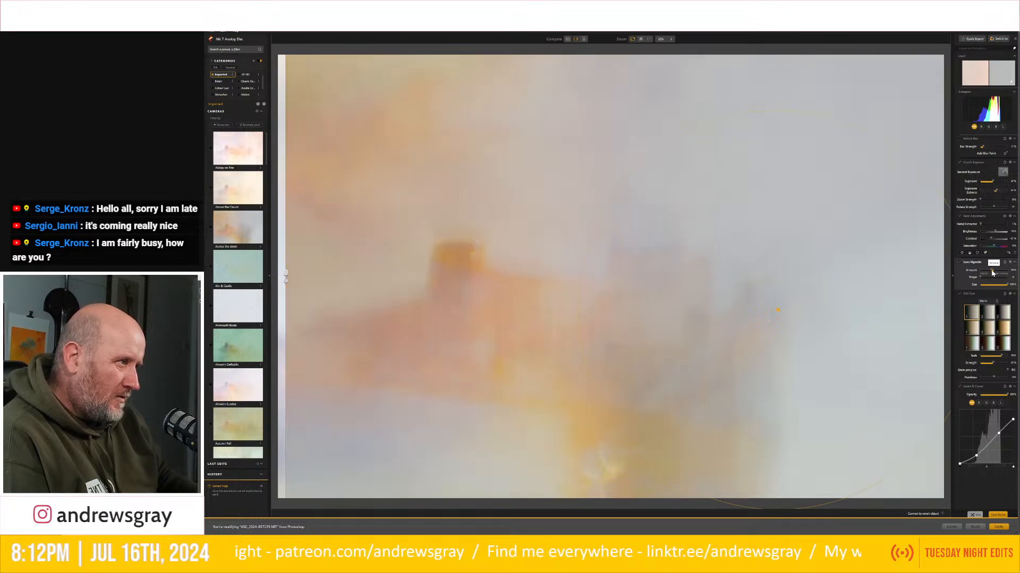
left_click_drag(778, 310, 1012, 283)
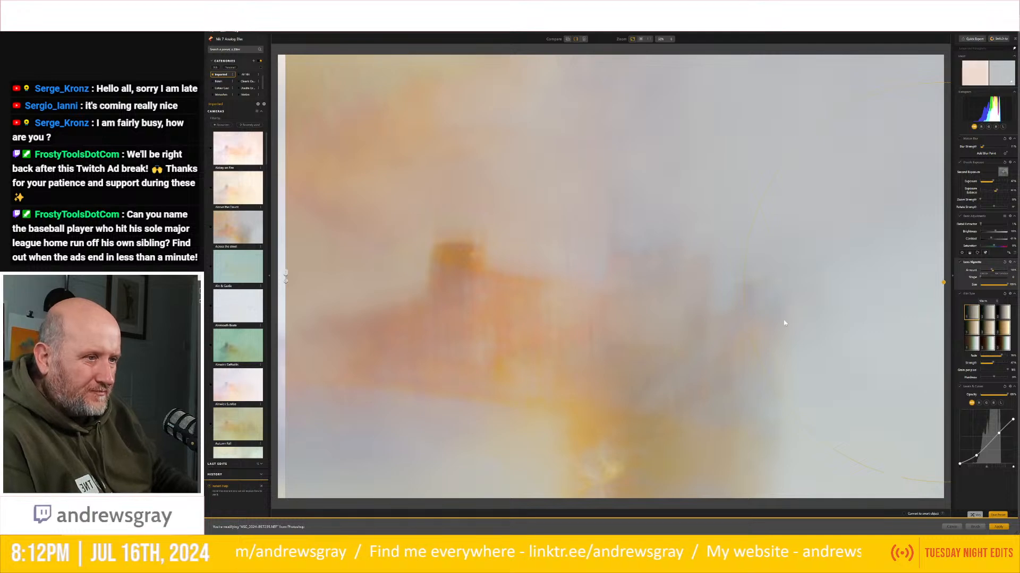
Lower the first film type's strength, reduce its fade to the minimum, and apply the Analog Efex filter.
left_click_drag(286, 273, 211, 238)
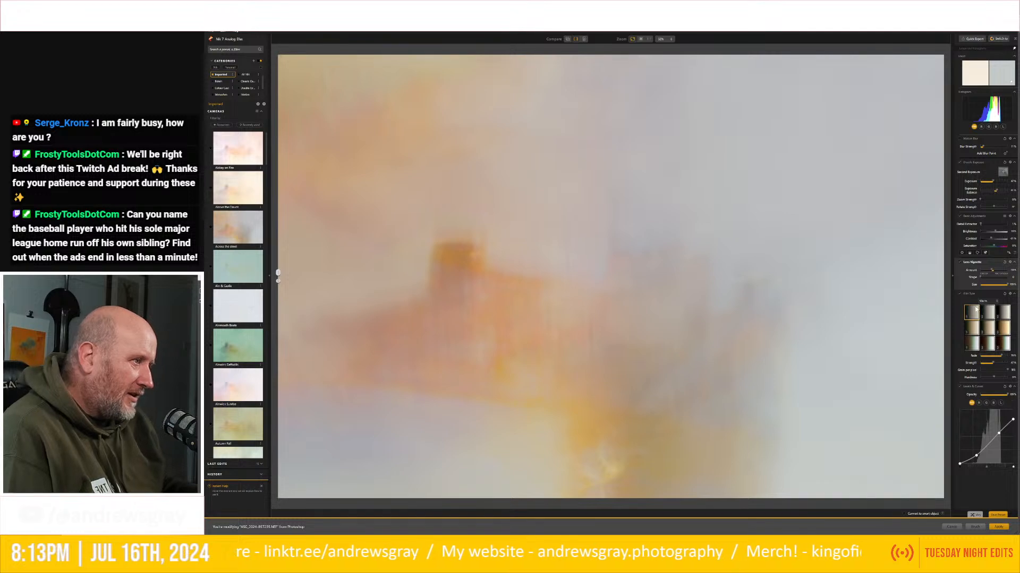
left_click(971, 330)
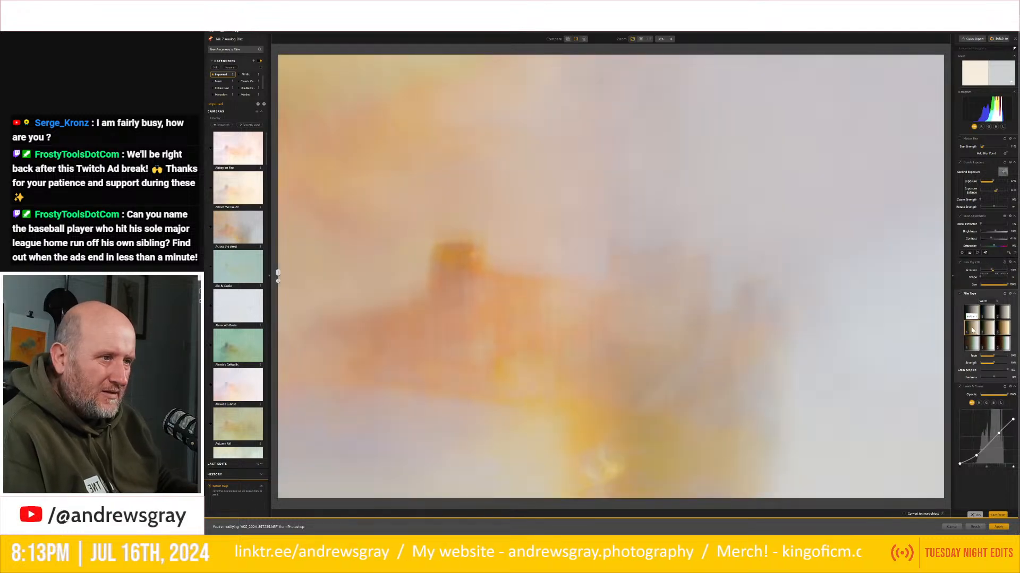
left_click(971, 314)
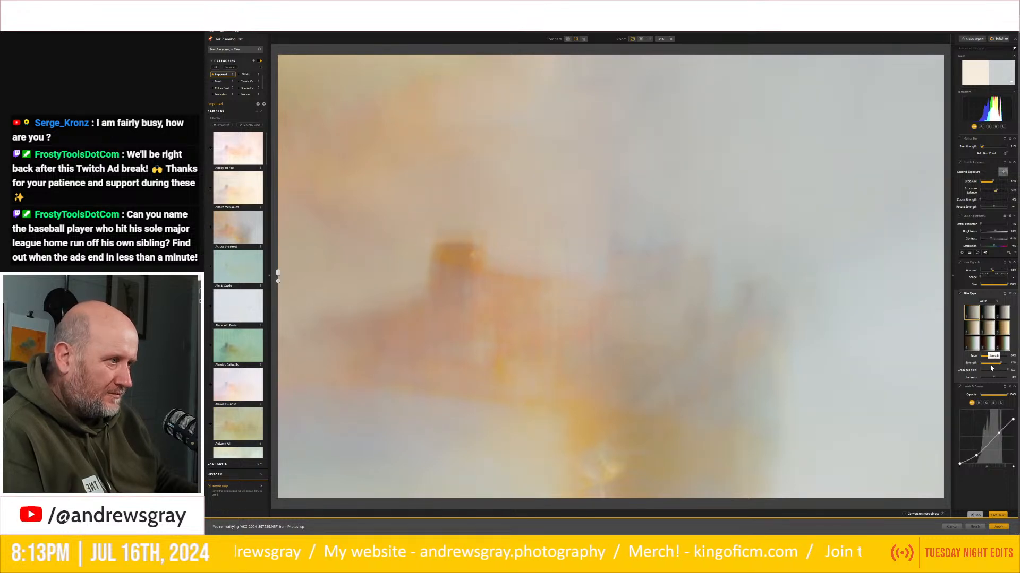
left_click(990, 364)
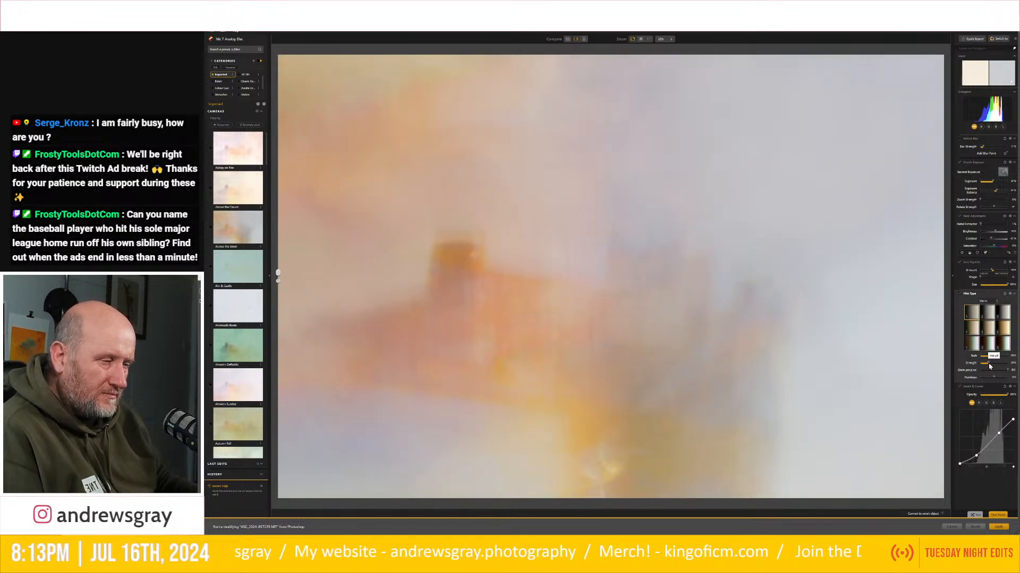
left_click_drag(1008, 356, 964, 356)
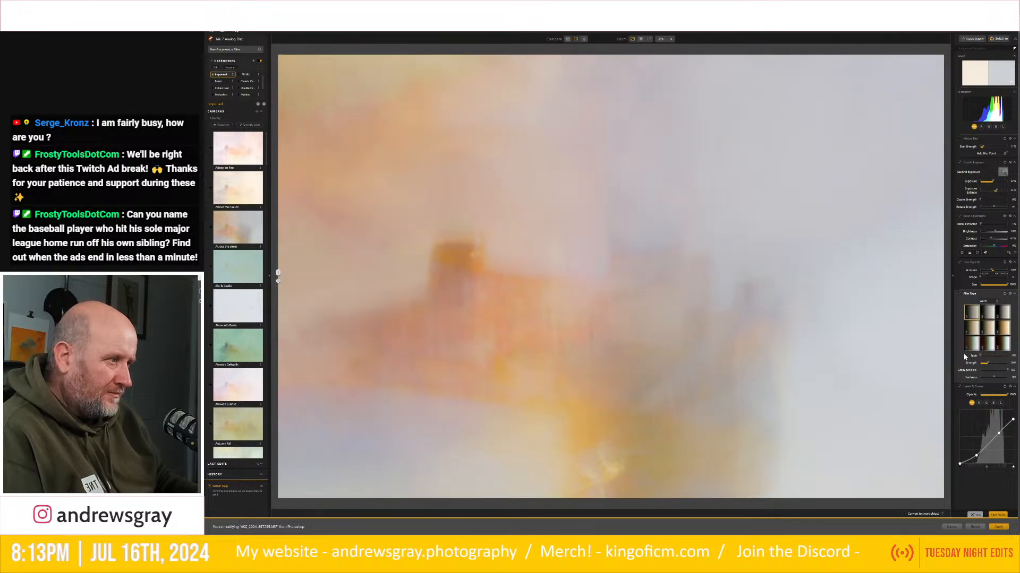
left_click(961, 297)
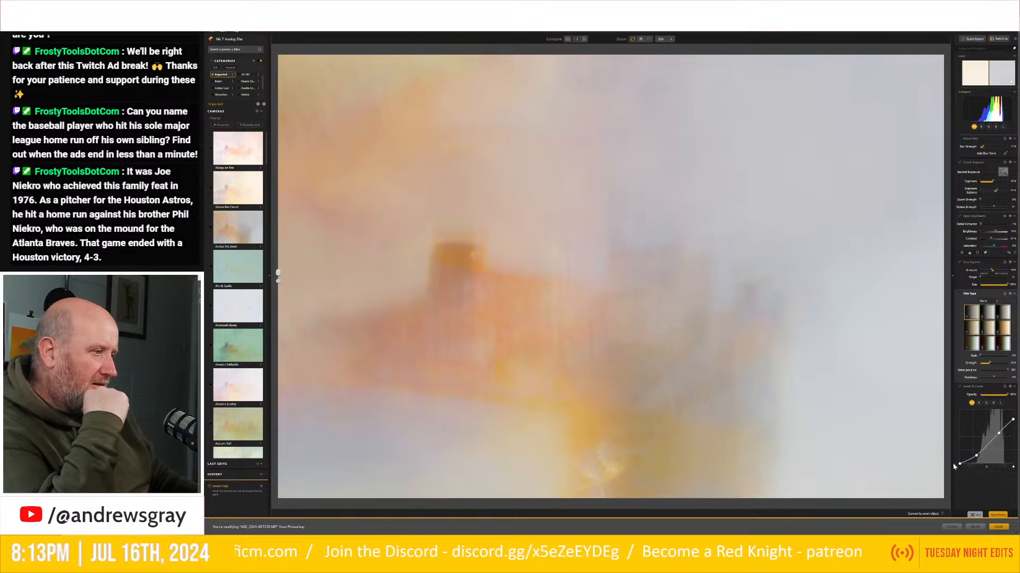
left_click(997, 530)
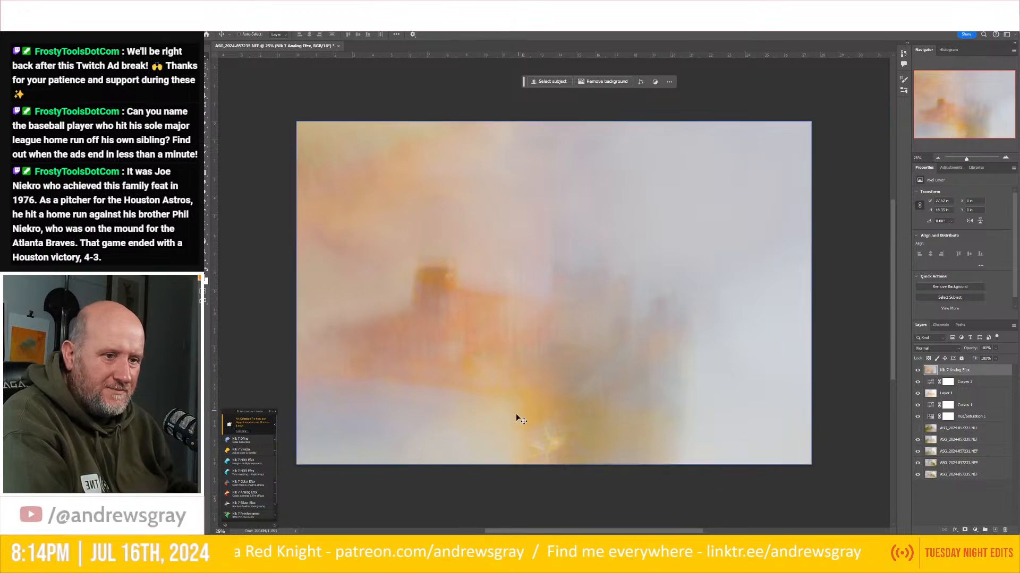
In Photoshop, hide the Nik 7 Analog Efex layer, select the Curves 2 layer, and launch Analog Efex again.
left_click(917, 370)
left_click(941, 383)
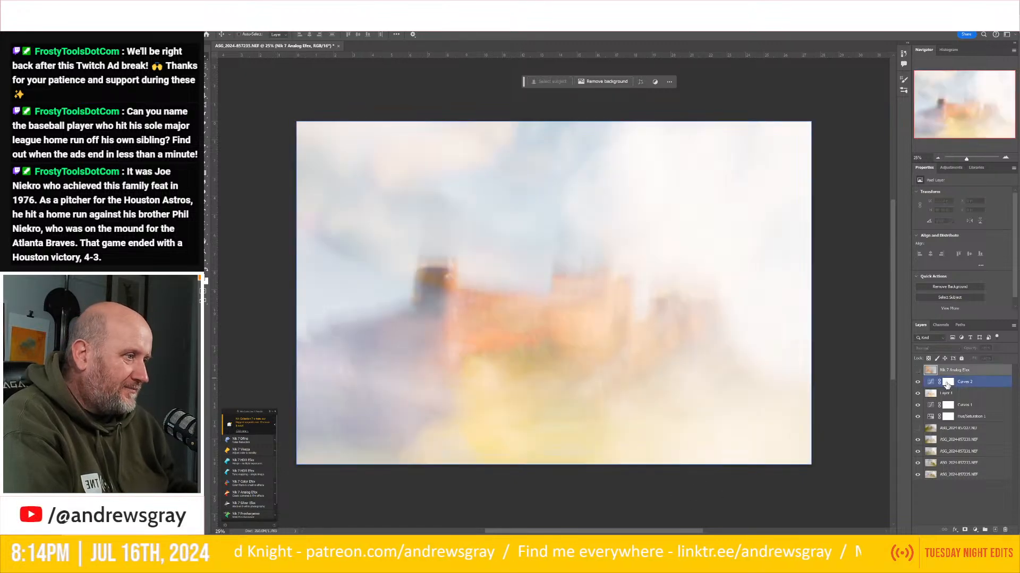
left_click(246, 498)
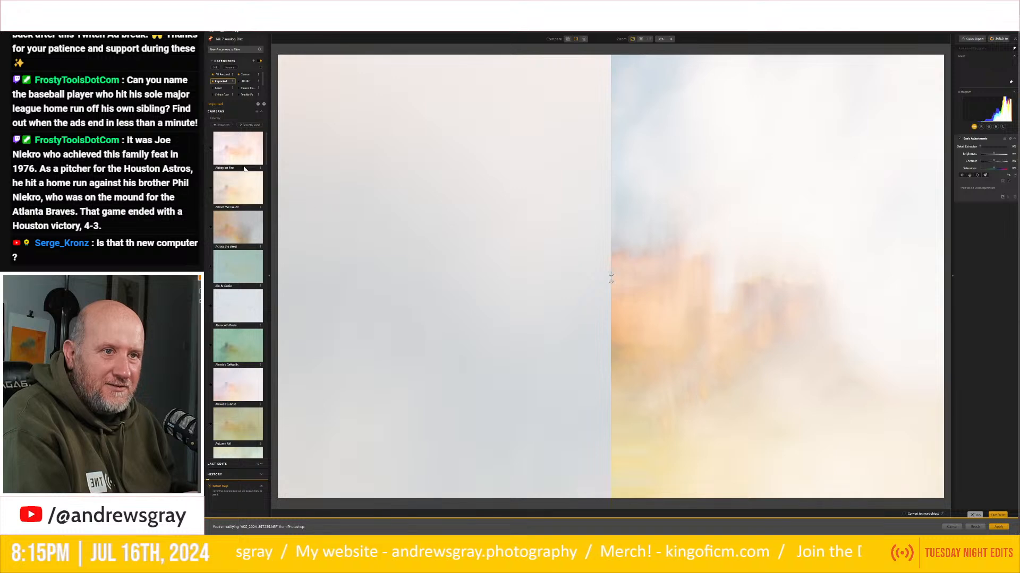
Try the first two imported presets and a Bamburgh preset on the full castle image.
left_click(238, 150)
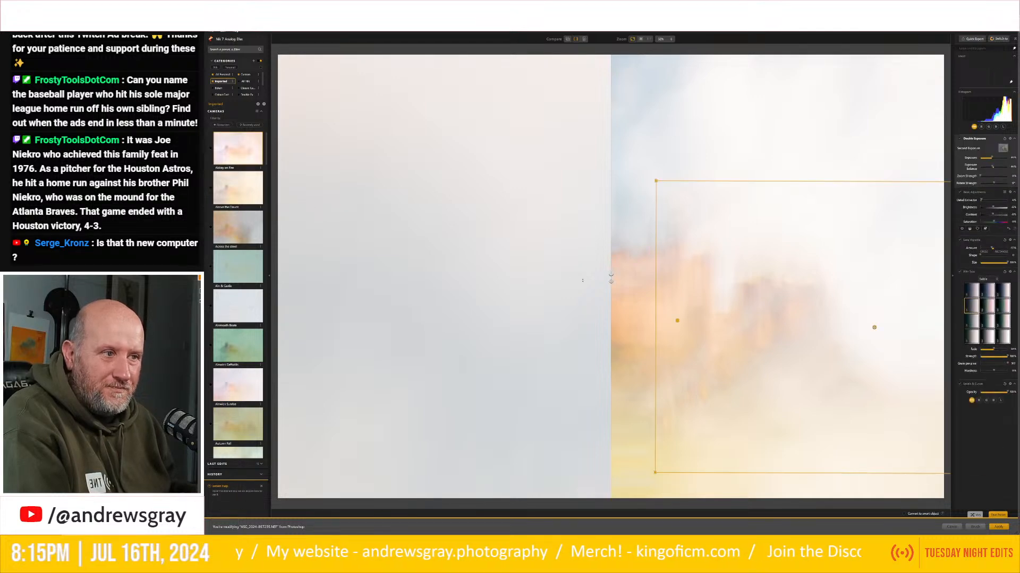
left_click_drag(611, 276, 277, 245)
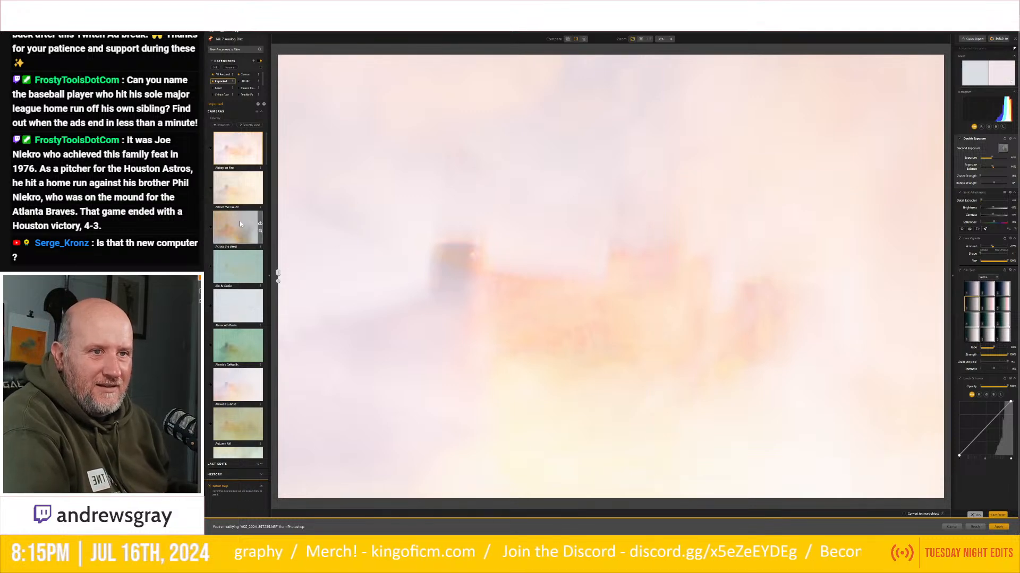
left_click(237, 197)
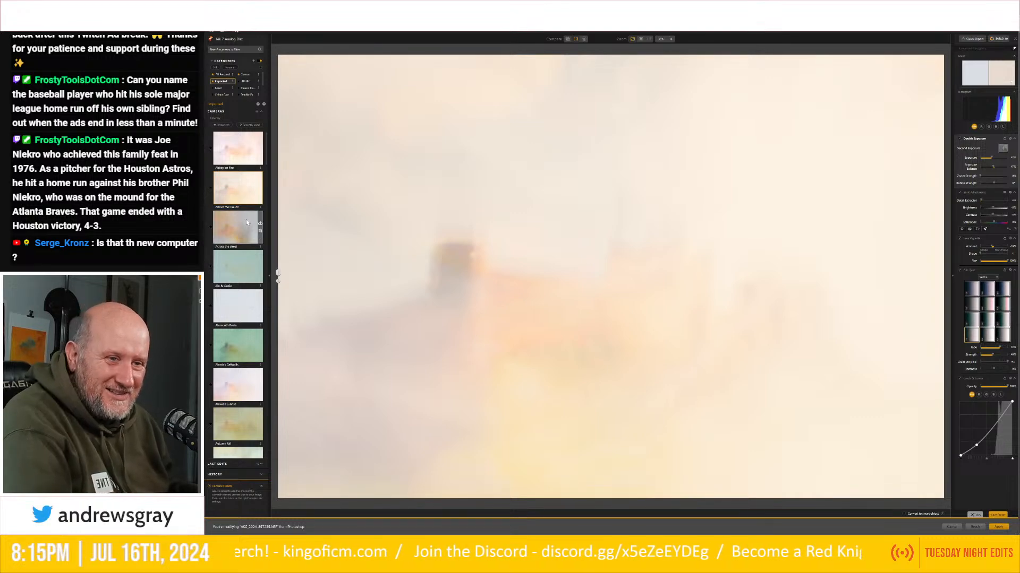
scroll(244, 202, "down", 3)
scroll(236, 266, "down", 1)
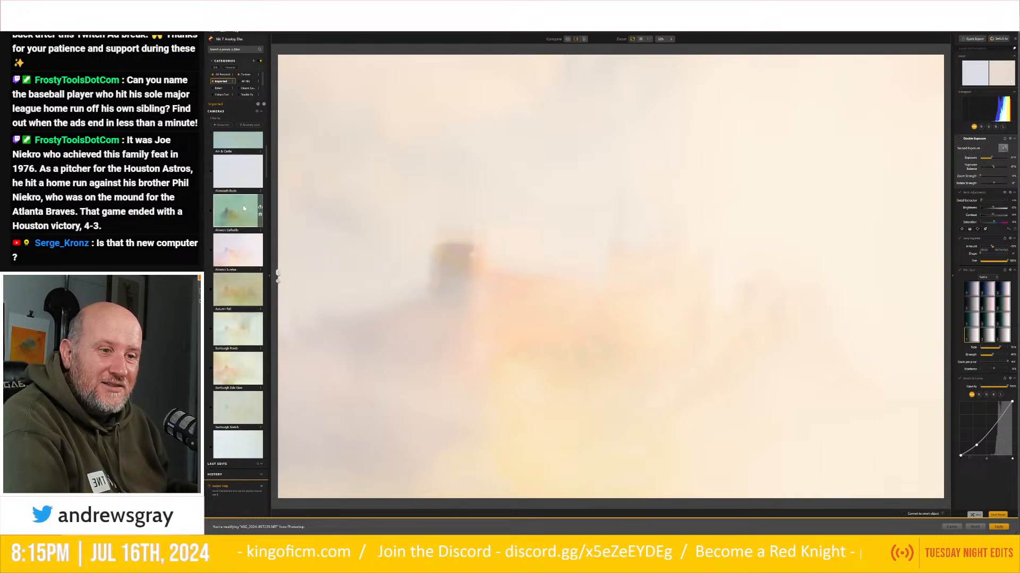
left_click(224, 343)
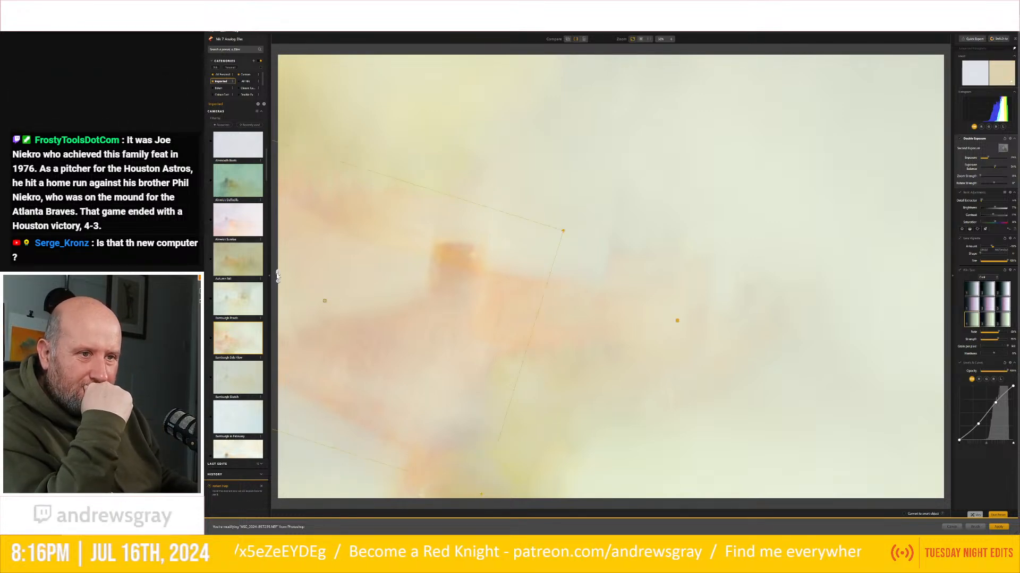
Browse further through the imported presets and apply the warm brown one with the light-leak effect.
scroll(246, 246, "down", 1)
scroll(247, 250, "down", 1)
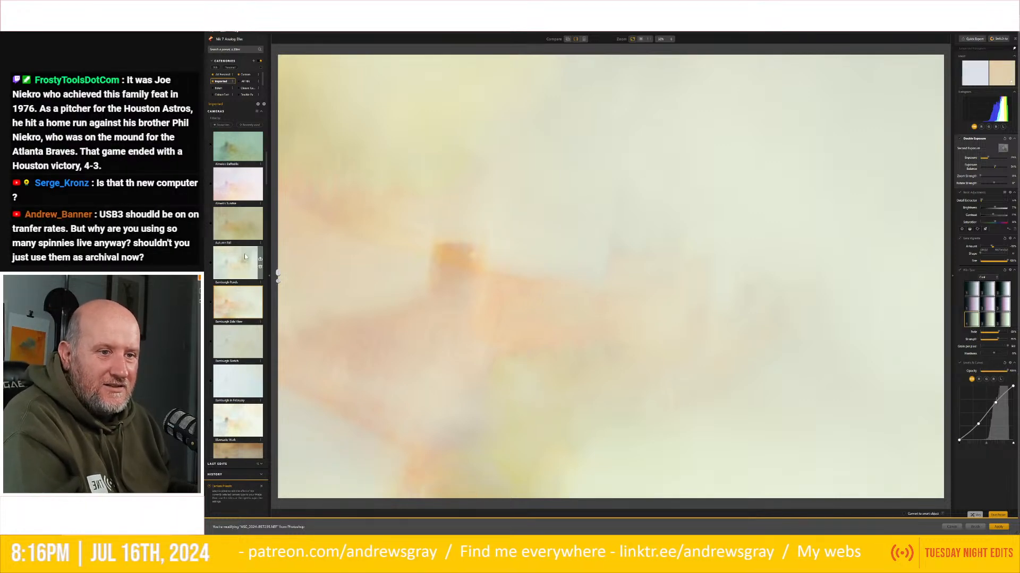
scroll(243, 250, "down", 1)
scroll(244, 250, "down", 1)
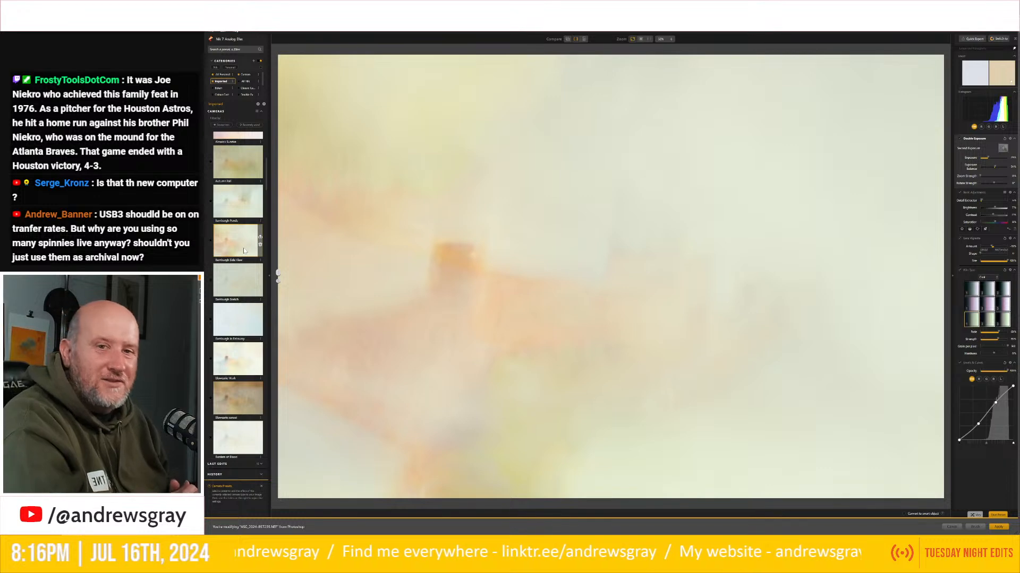
scroll(238, 228, "down", 2)
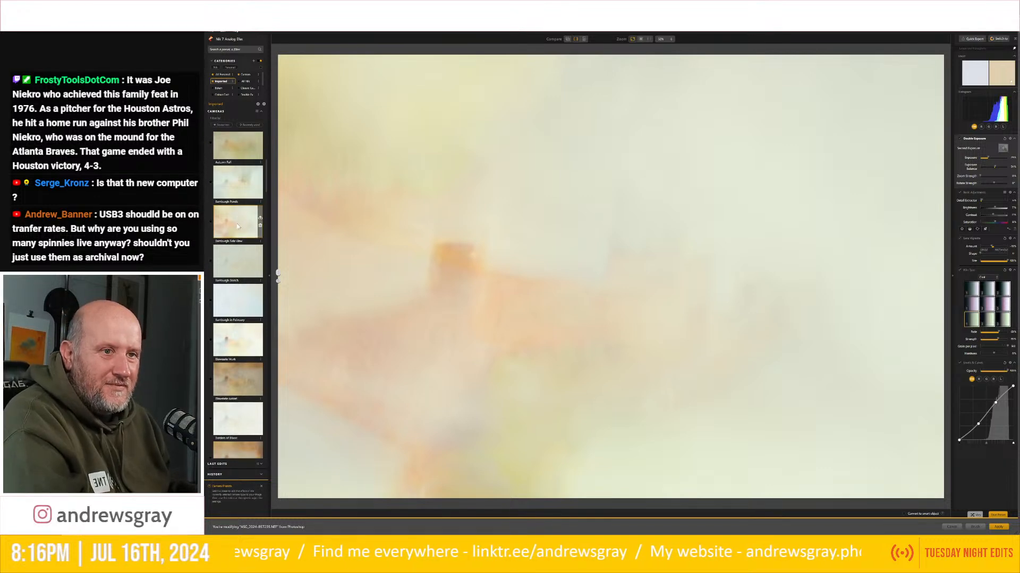
scroll(238, 225, "down", 2)
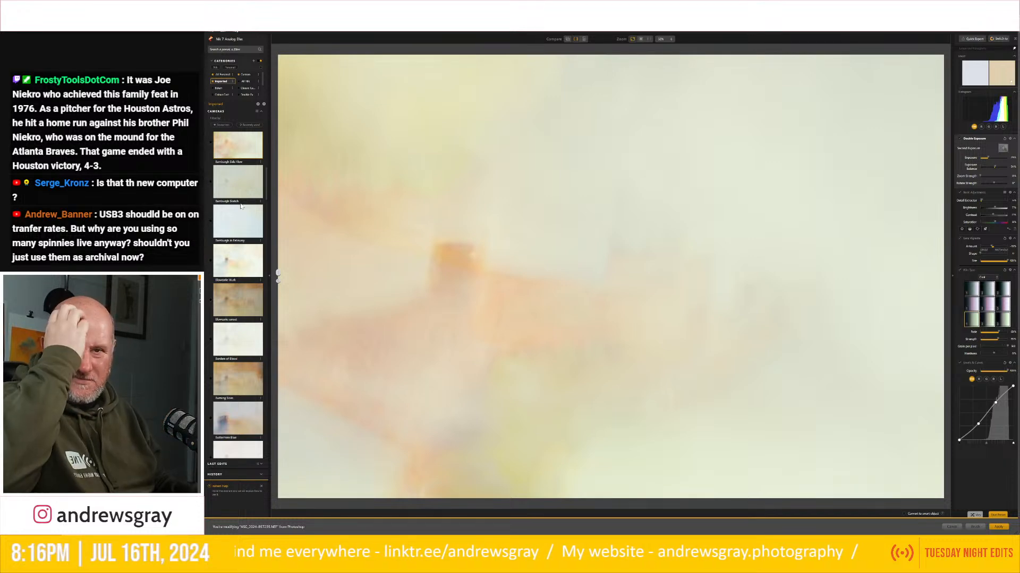
mouse_move(317, 311)
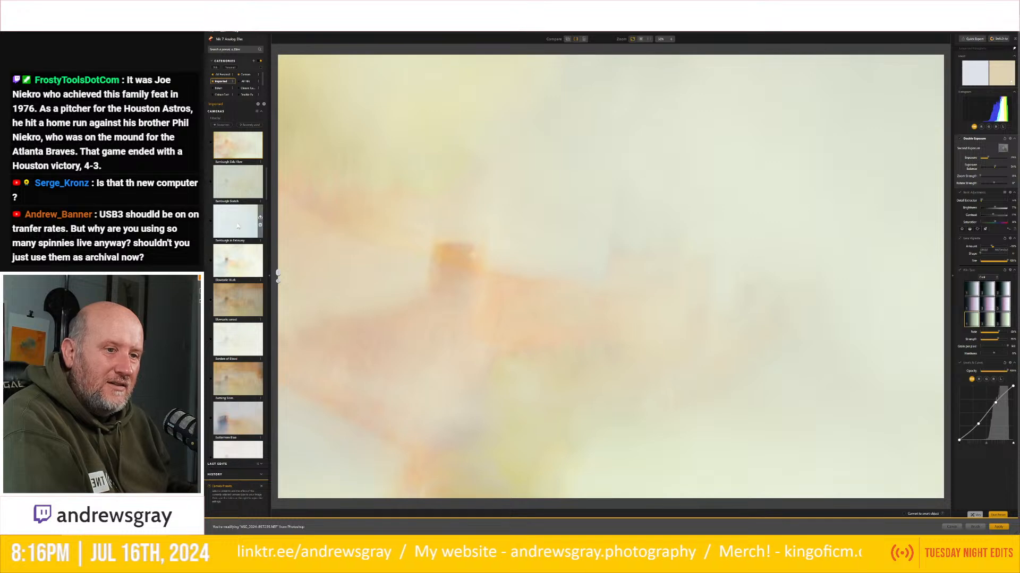
left_click(231, 296)
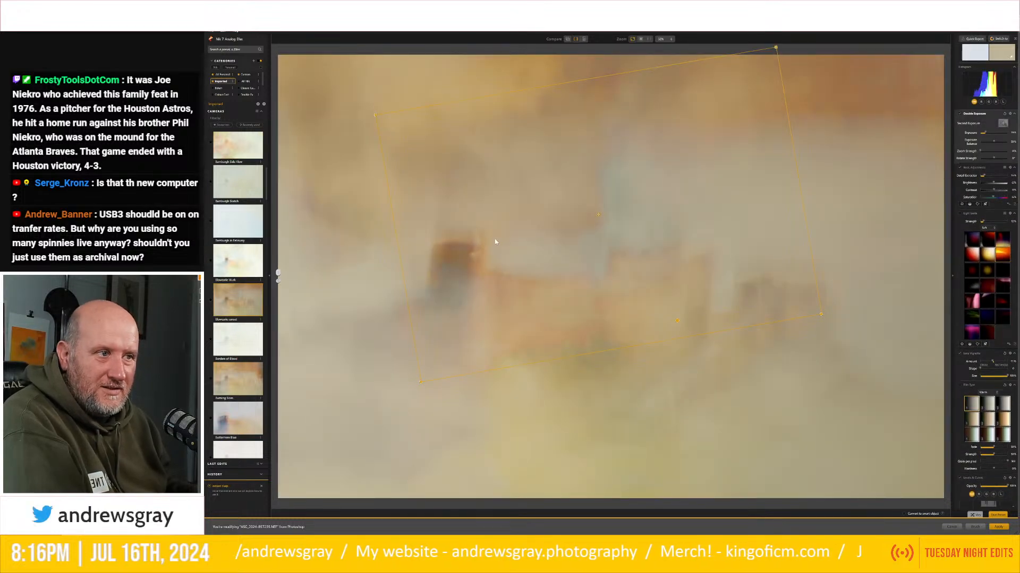
Enlarge and reposition the Double Exposure's second image over the castle, and toggle the Lens Vignette section.
left_click_drag(371, 115, 217, 81)
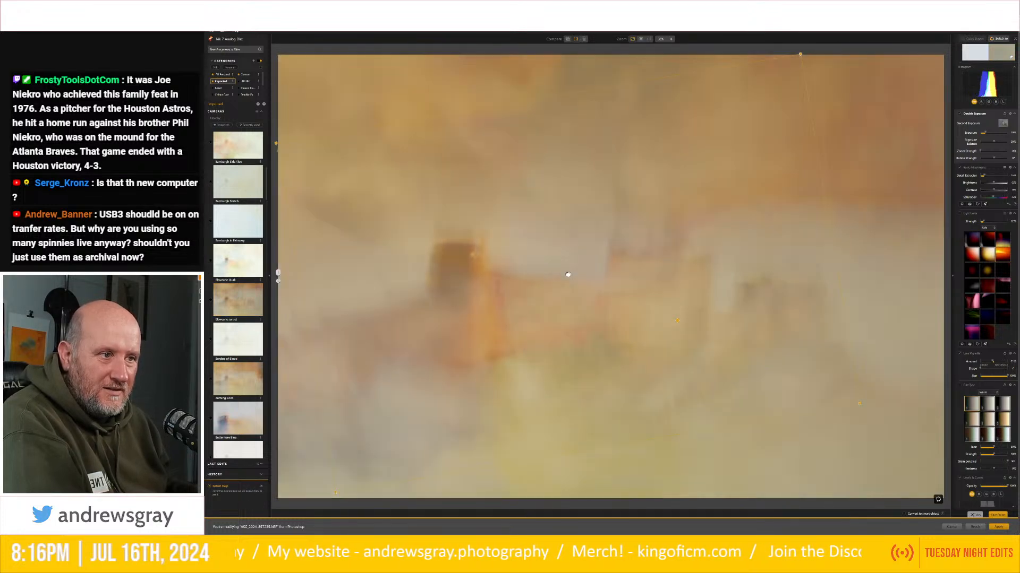
left_click_drag(568, 274, 501, 343)
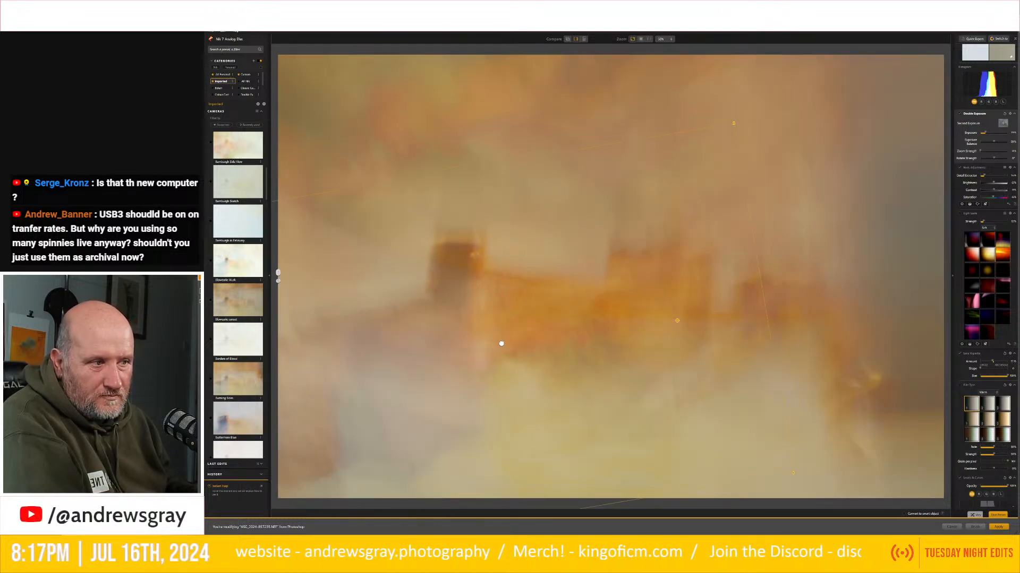
left_click_drag(586, 304, 678, 311)
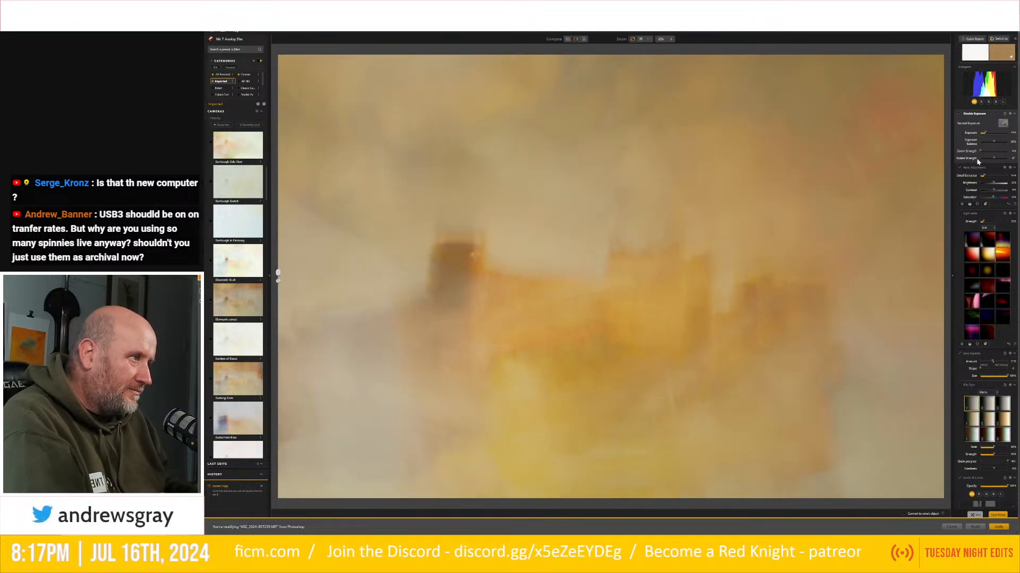
left_click(960, 355)
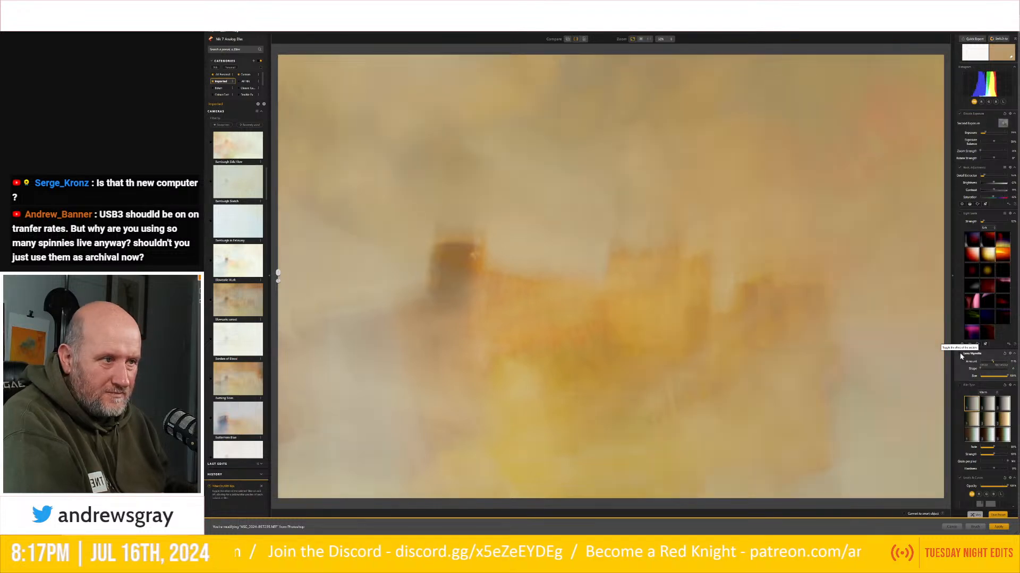
Re-enable the Lens Vignette, reposition its centre over the castle image, and fine-tune the vignette Amount.
left_click(960, 354)
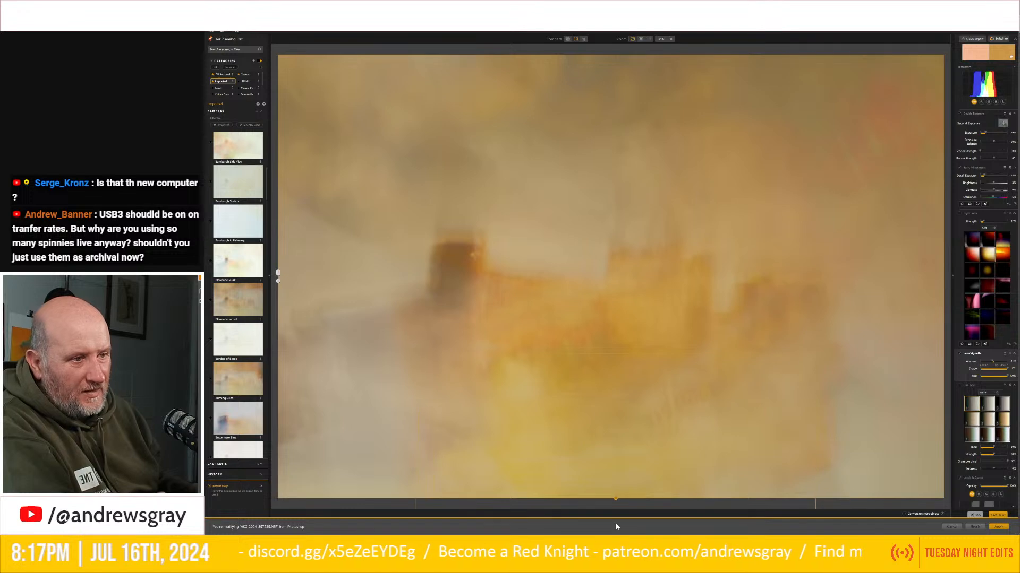
left_click_drag(511, 458, 653, 125)
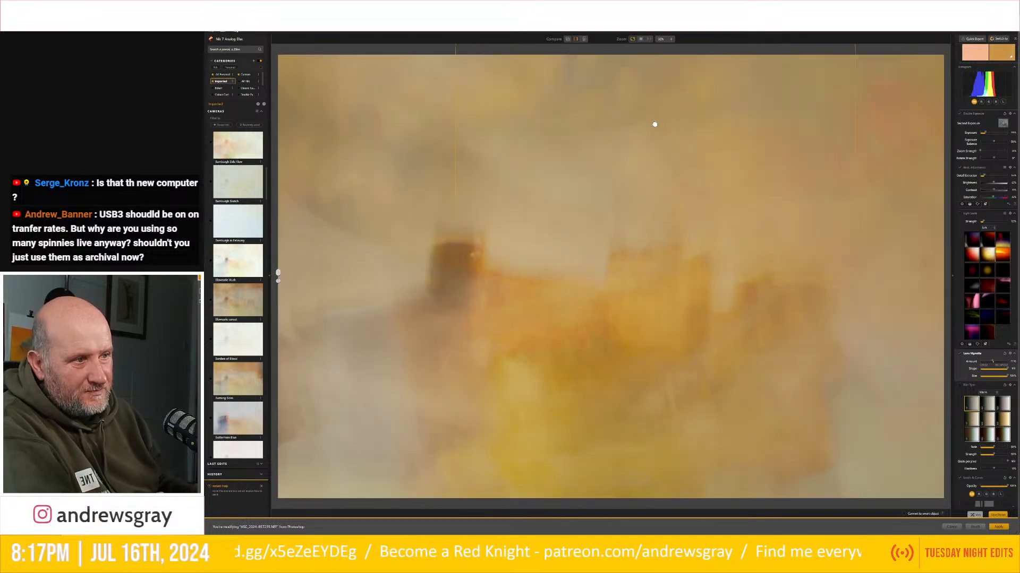
left_click_drag(603, 443, 596, 531)
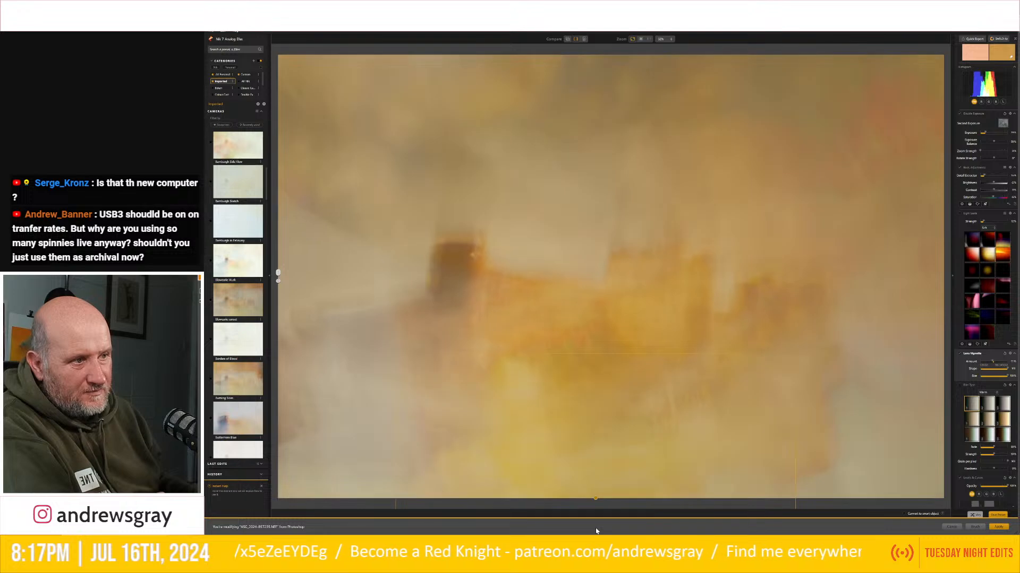
left_click(616, 217)
left_click_drag(618, 385, 622, 424)
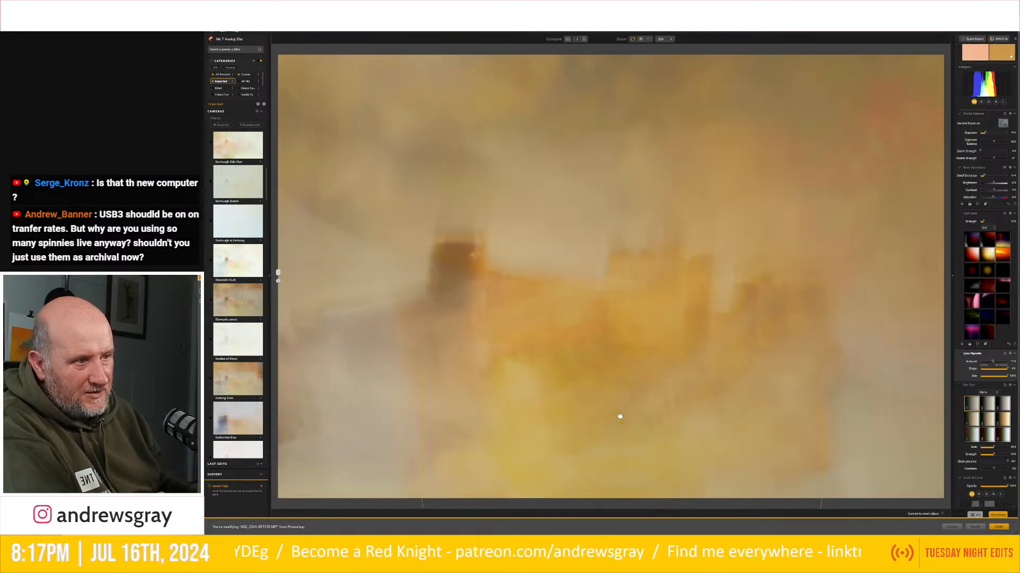
left_click_drag(615, 203, 608, 294)
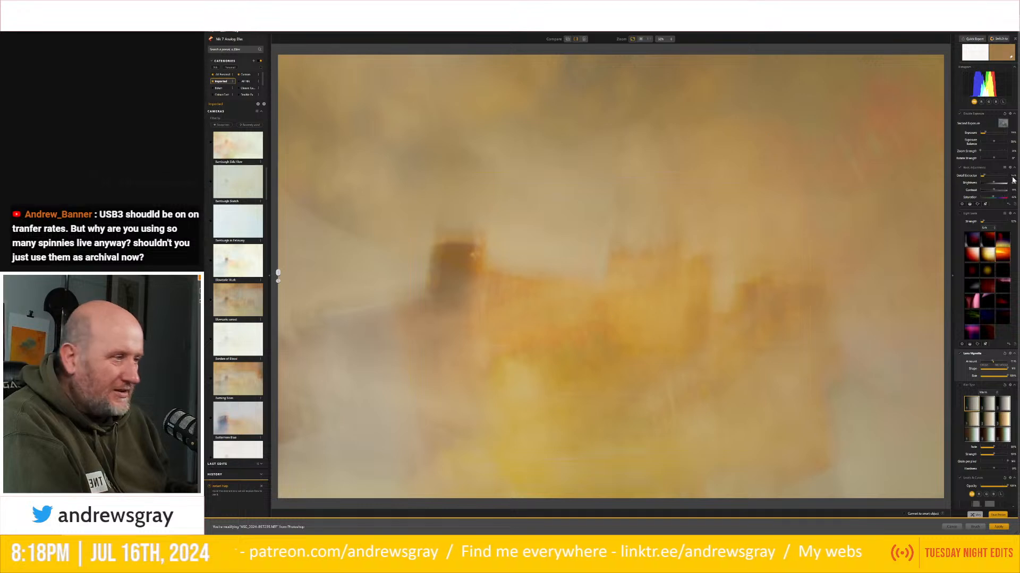
left_click_drag(995, 363, 994, 361)
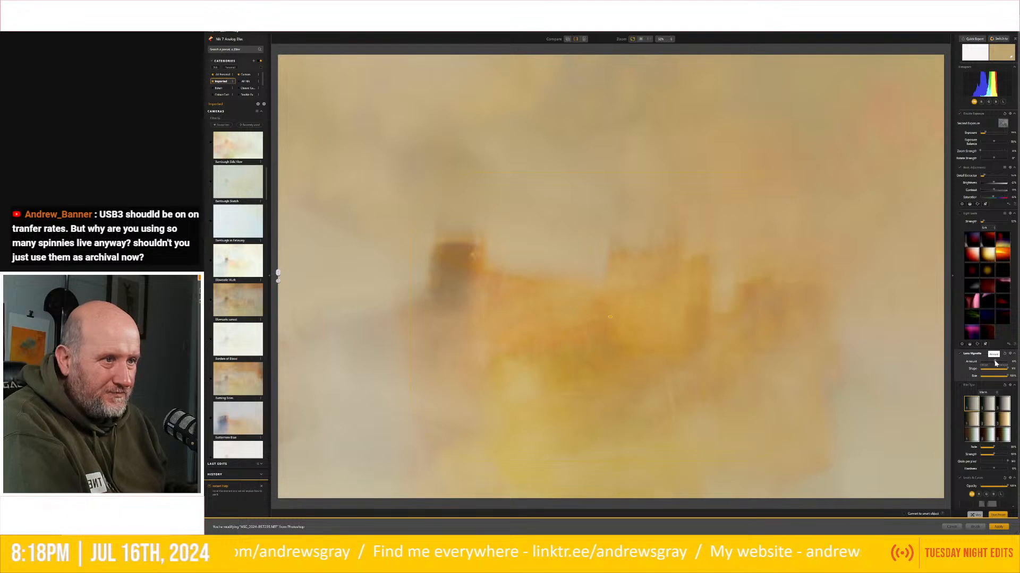
left_click_drag(995, 363, 994, 364)
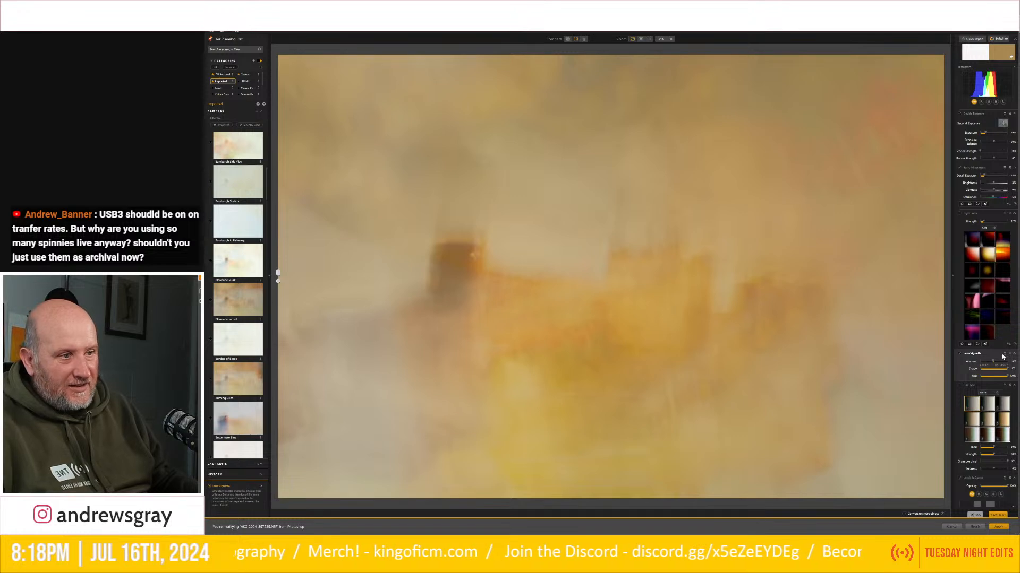
Adjust the white-point end and the upper control point of the Levels & Curves curve.
scroll(999, 384, "down", 2)
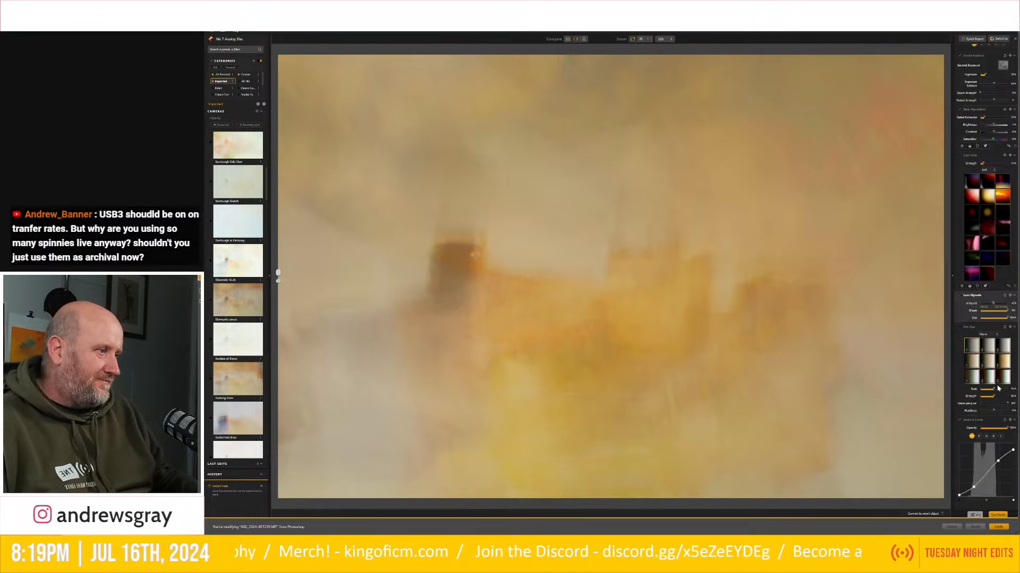
mouse_move(1013, 452)
left_mouse_down()
mouse_move(1015, 436)
mouse_move(1018, 451)
left_mouse_up()
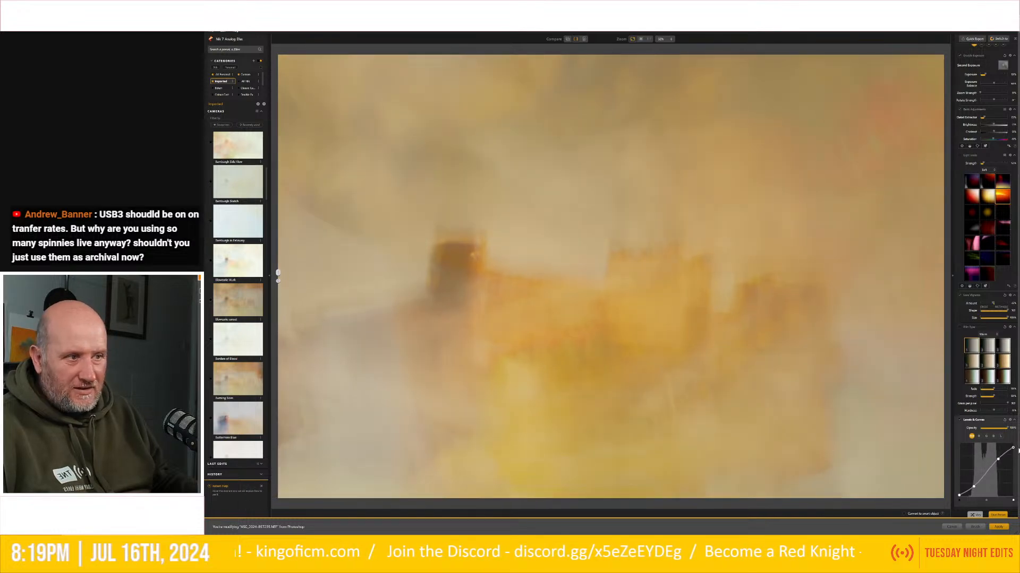
left_click_drag(998, 462, 998, 463)
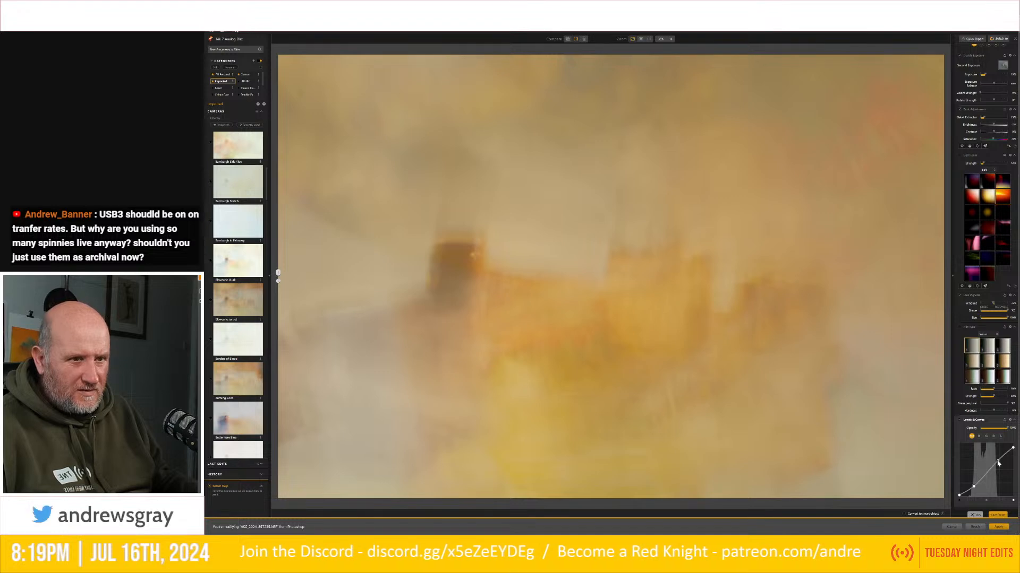
Look through the entire imported preset list for other looks, comparing their thumbnails, and return to its beginning.
scroll(231, 288, "down", 5)
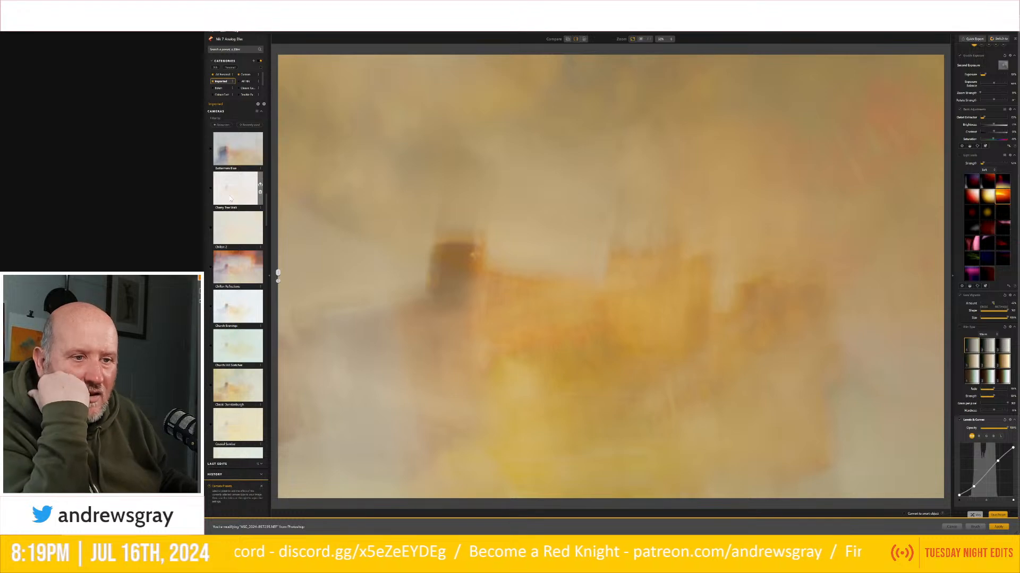
scroll(232, 200, "down", 5)
scroll(233, 200, "down", 10)
scroll(232, 200, "down", 2)
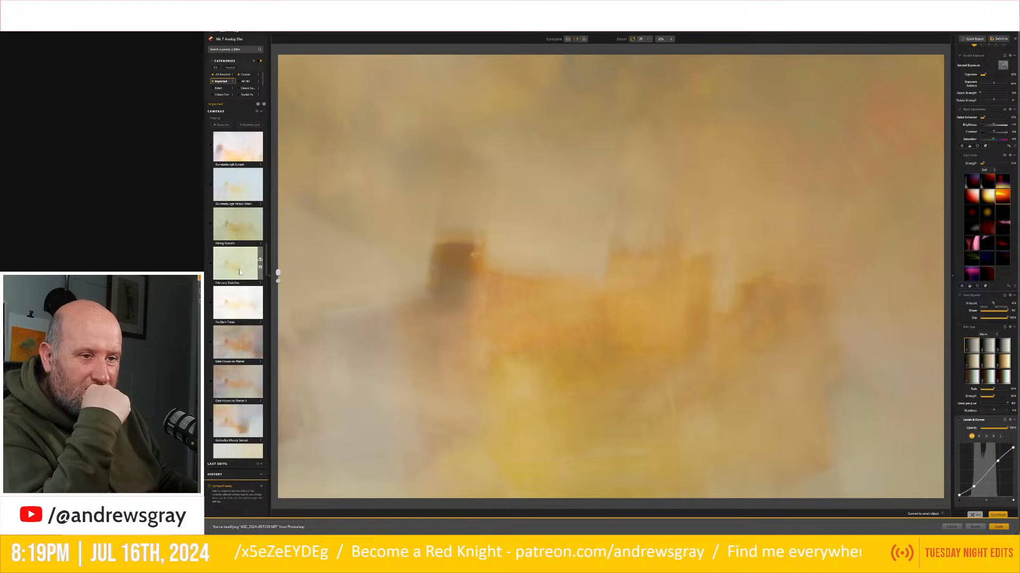
scroll(239, 271, "down", 5)
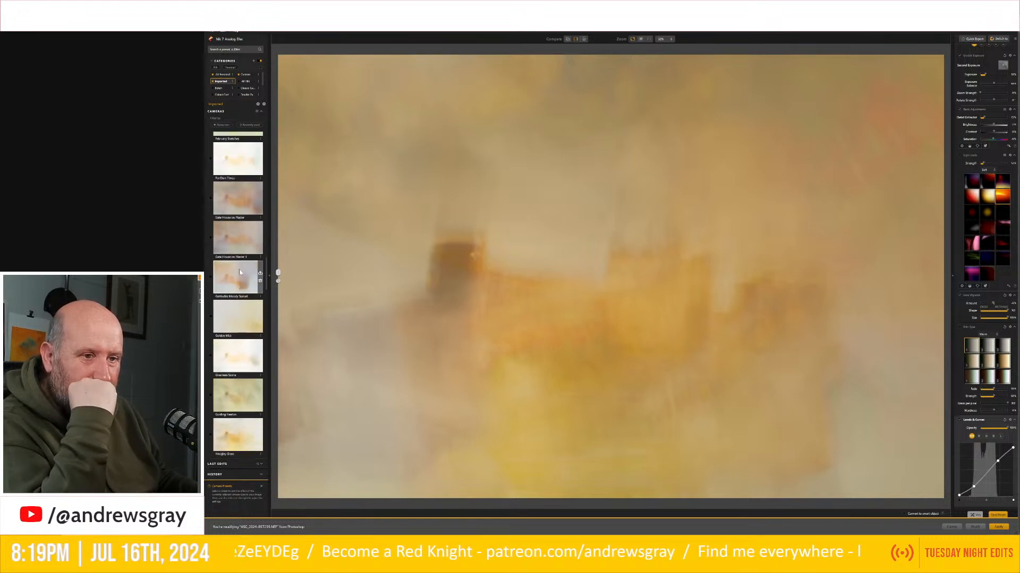
scroll(240, 273, "down", 8)
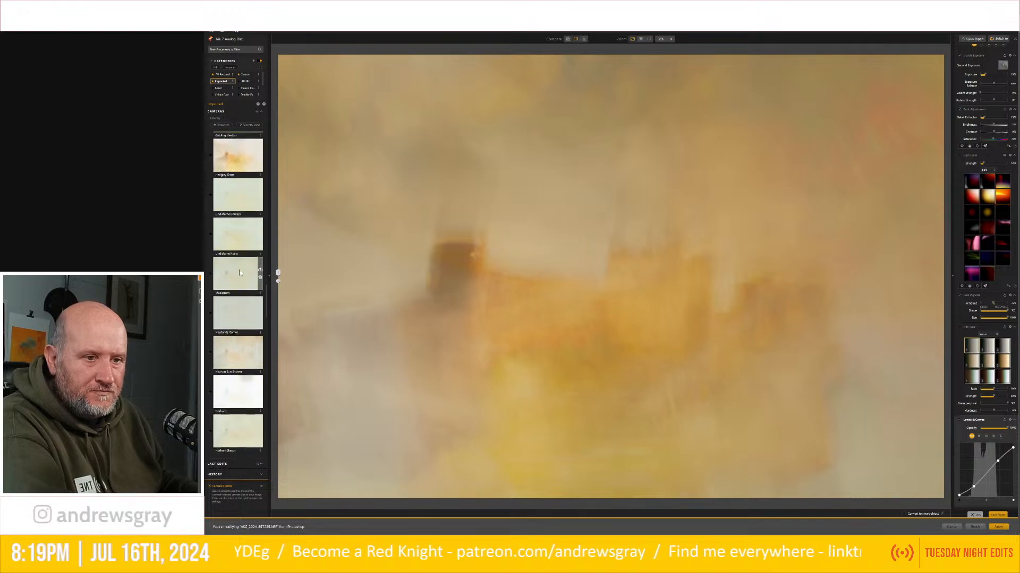
scroll(240, 272, "down", 5)
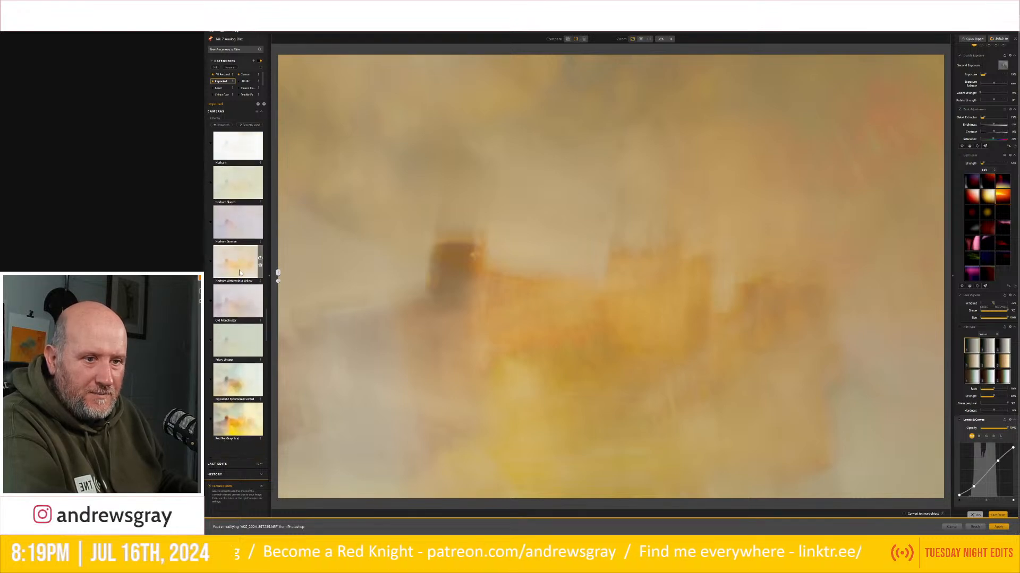
scroll(240, 272, "down", 8)
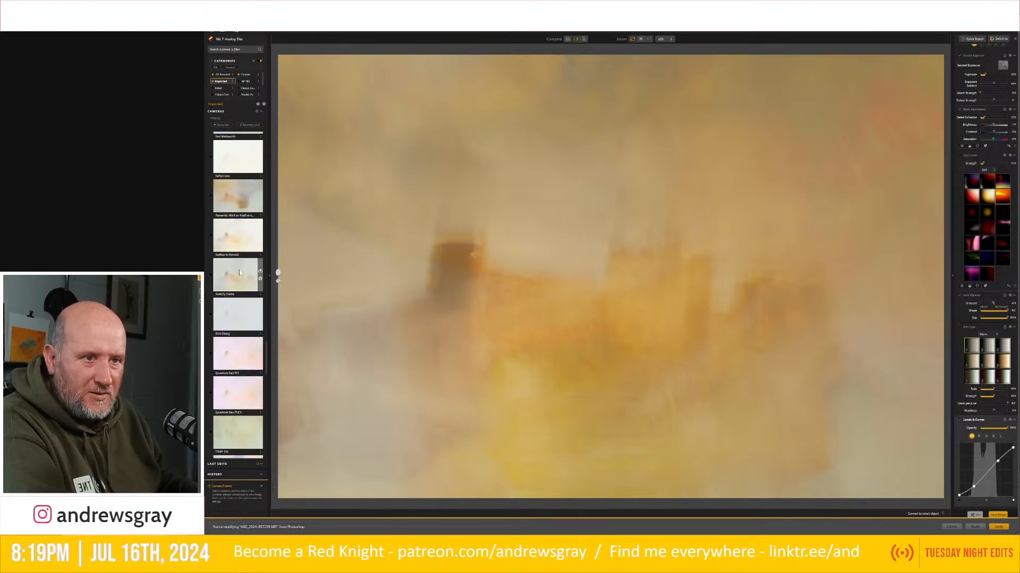
scroll(239, 272, "down", 4)
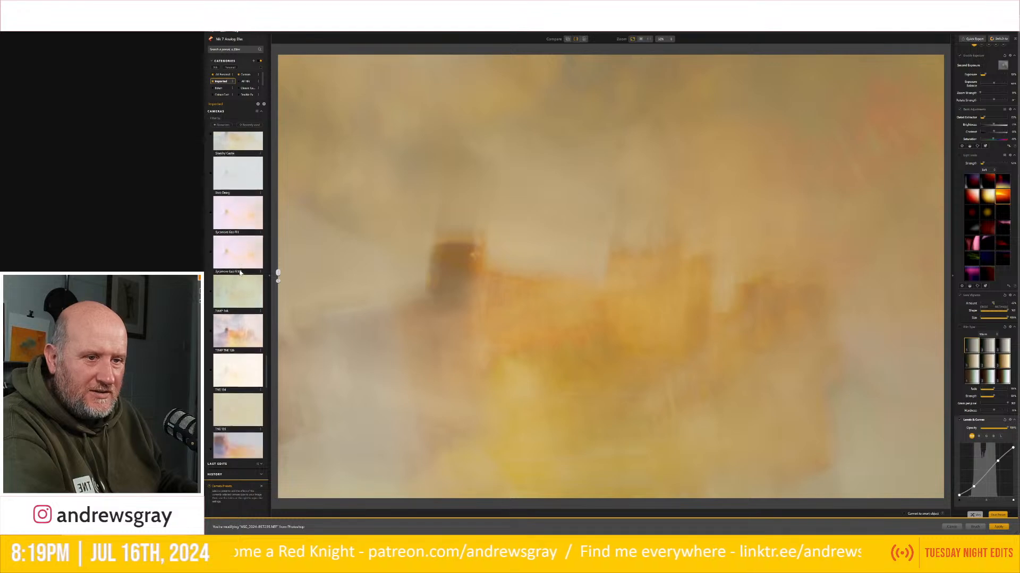
scroll(231, 298, "down", 4)
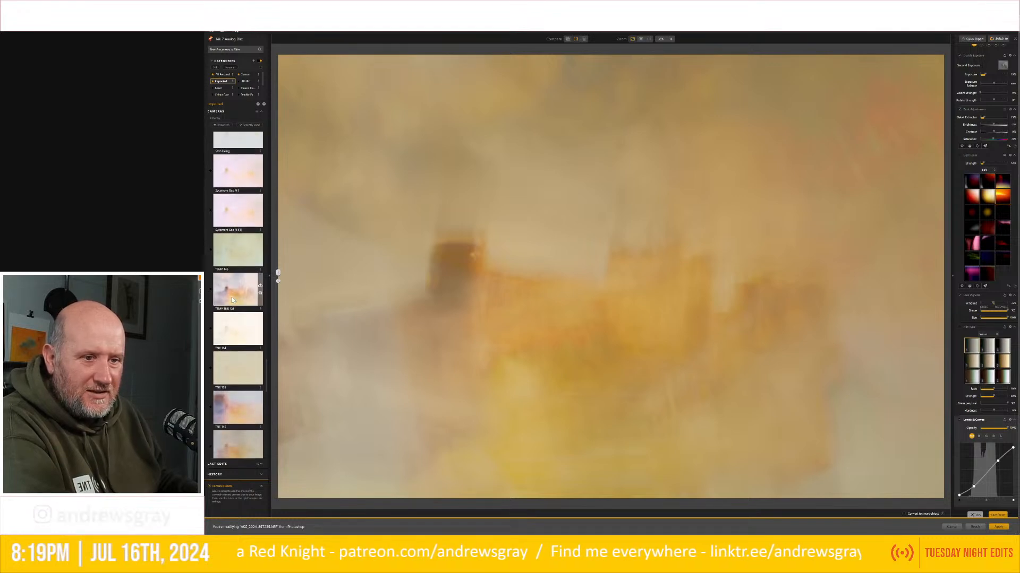
scroll(232, 298, "down", 9)
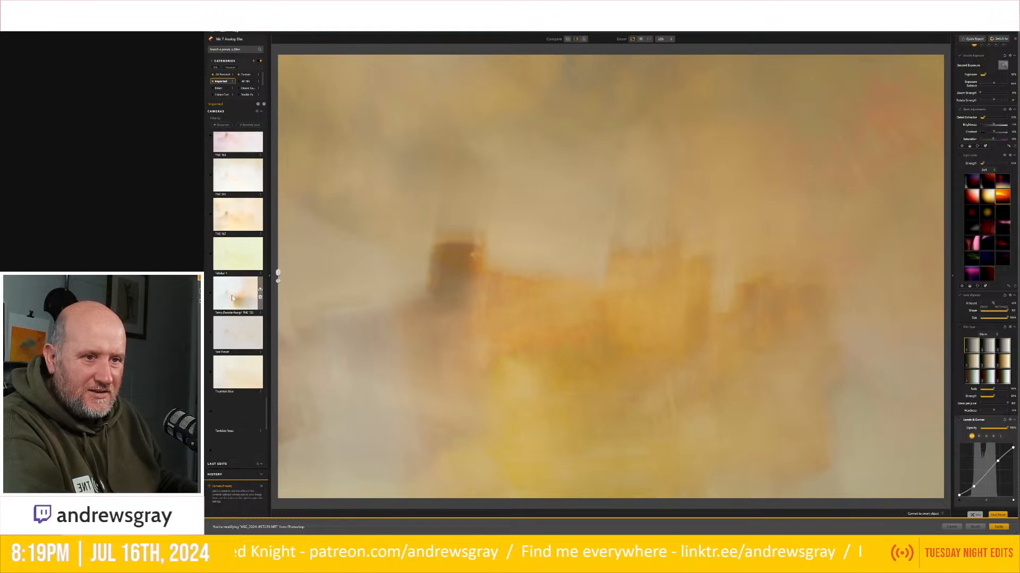
scroll(232, 296, "down", 6)
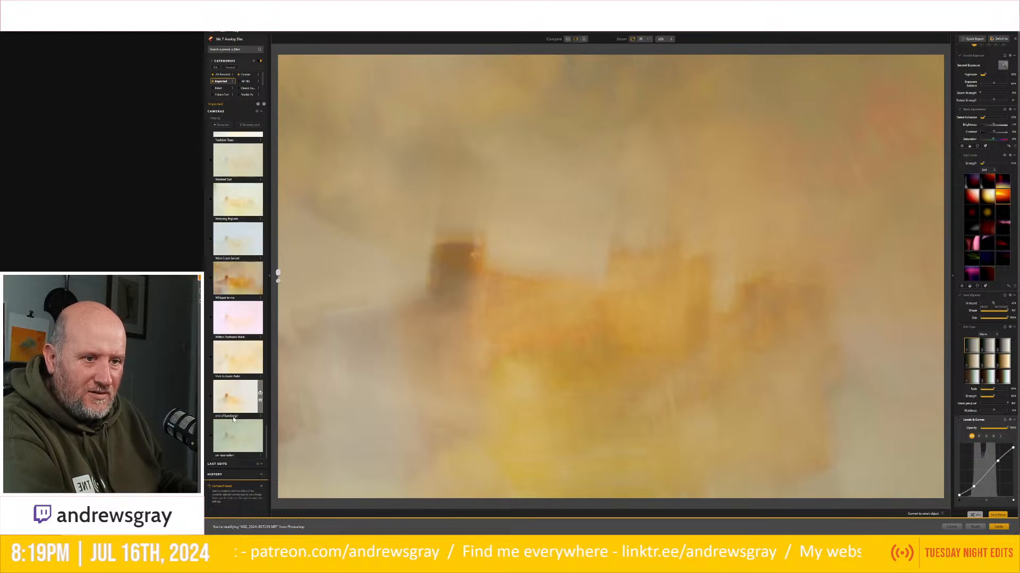
left_click_drag(268, 445, 275, 219)
scroll(232, 254, "up", 2)
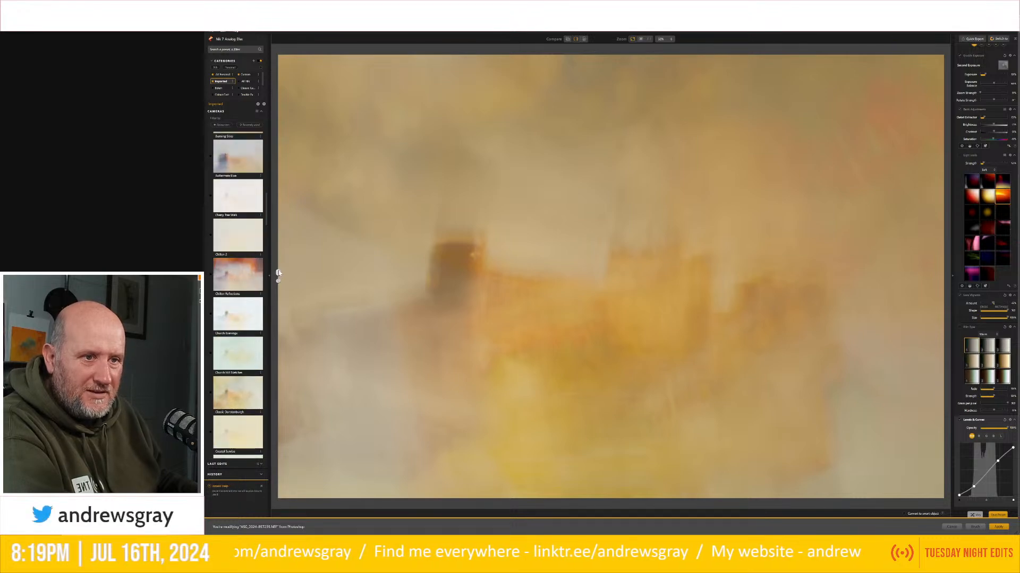
left_click_drag(267, 219, 269, 159)
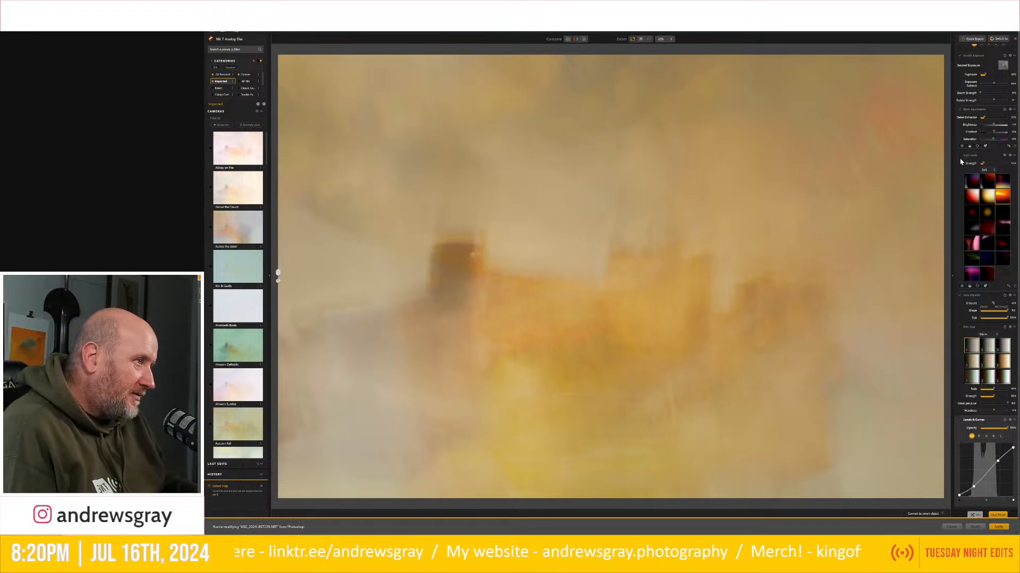
Slightly raise the Contrast and Double Exposure balance, and apply the Analog Efex result to the Photoshop document.
left_click(984, 113)
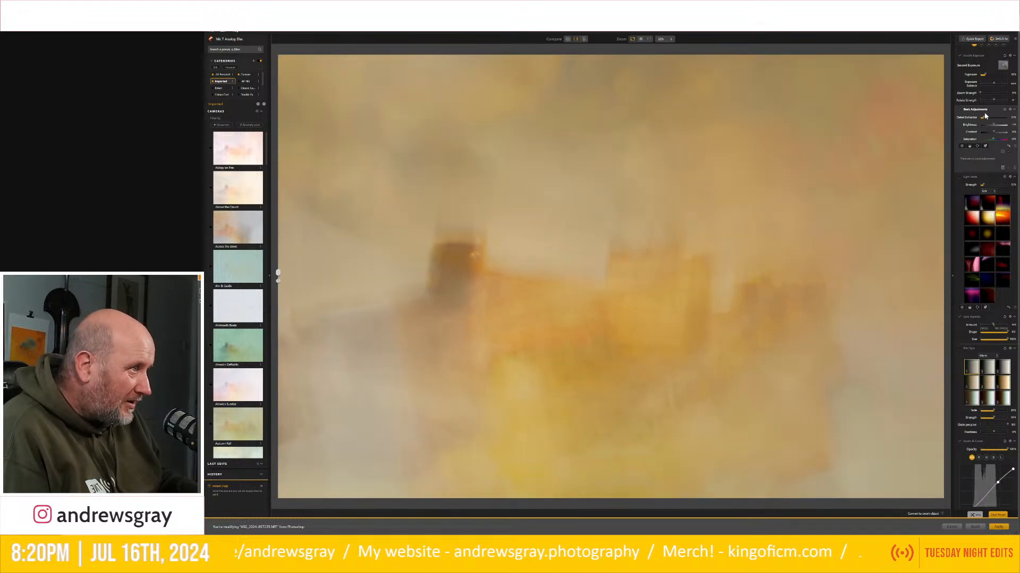
left_click_drag(991, 131, 997, 133)
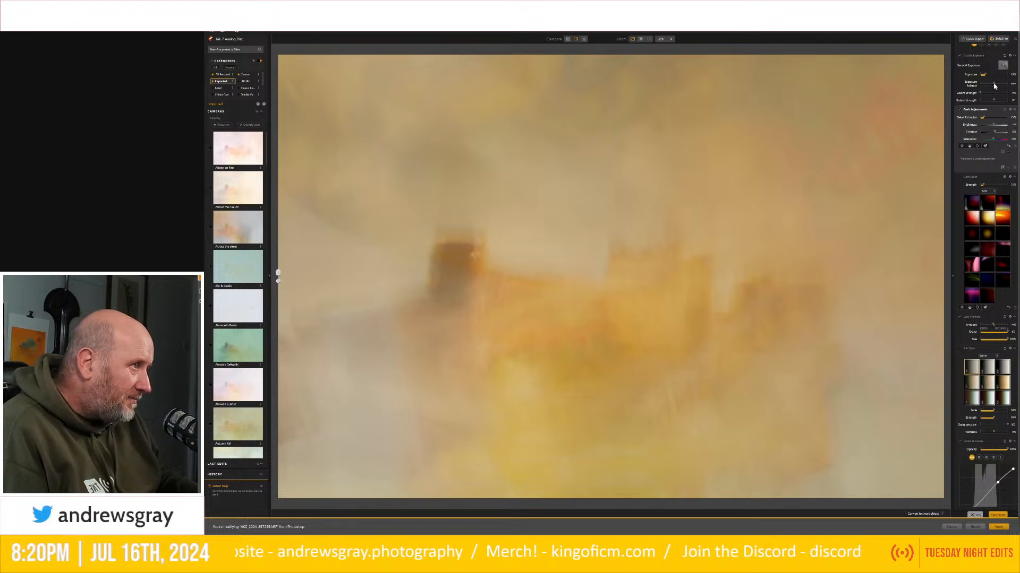
left_click_drag(994, 85, 996, 84)
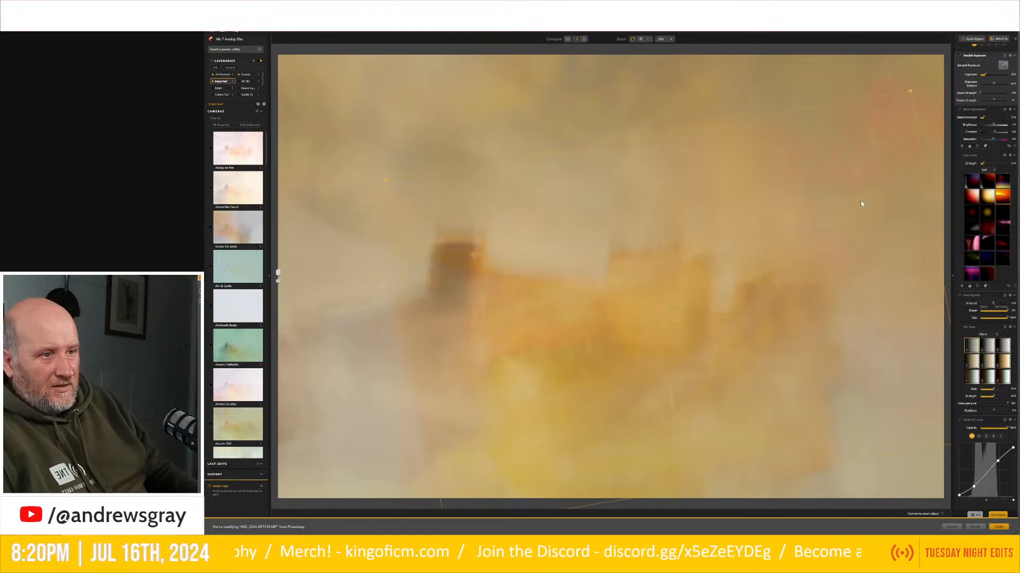
left_click(998, 527)
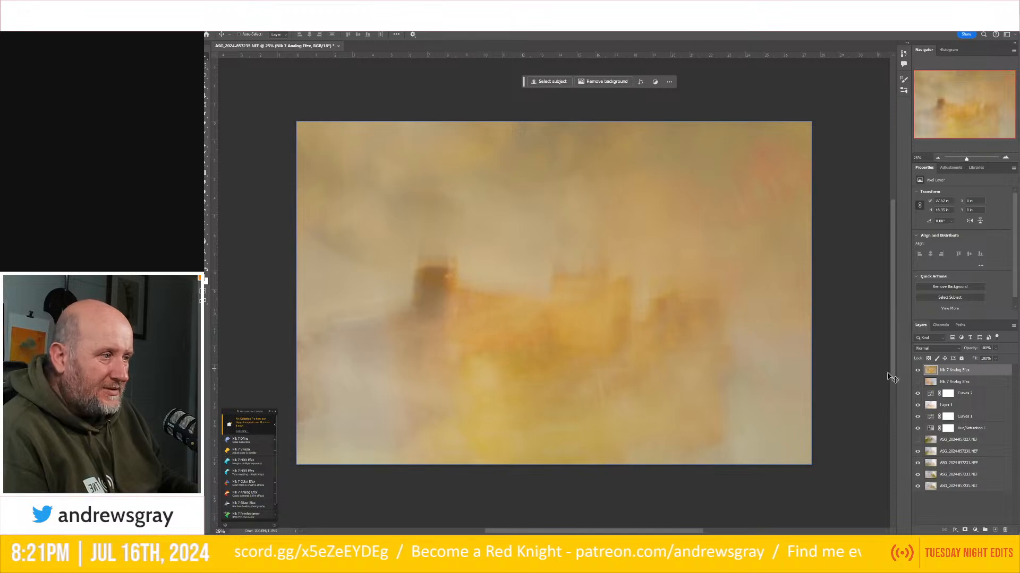
In Photoshop, hide the newest Nik 7 Analog Efex layer, select the Curves 2 layer, and relaunch Analog Efex.
left_click(918, 371)
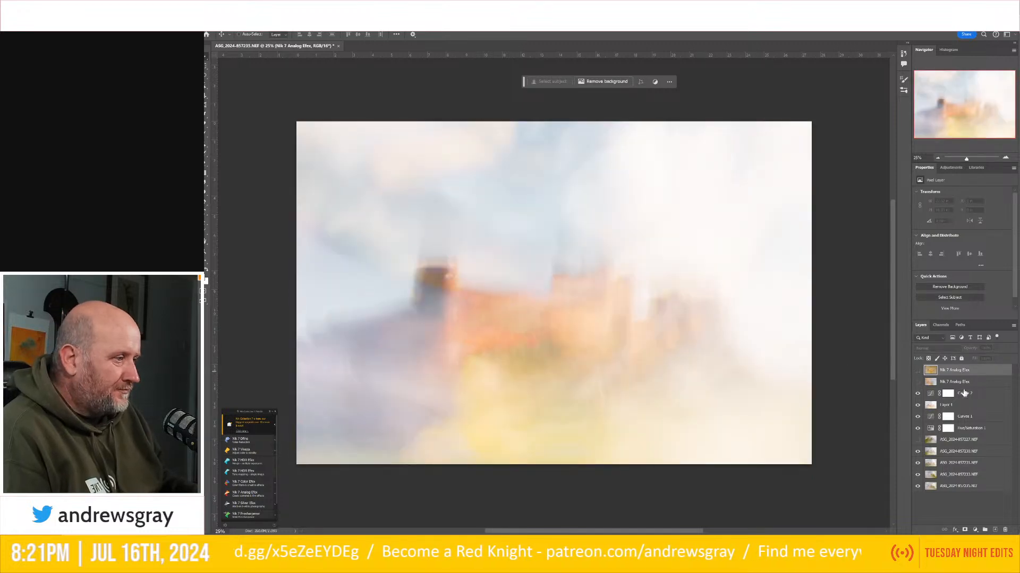
left_click(267, 491)
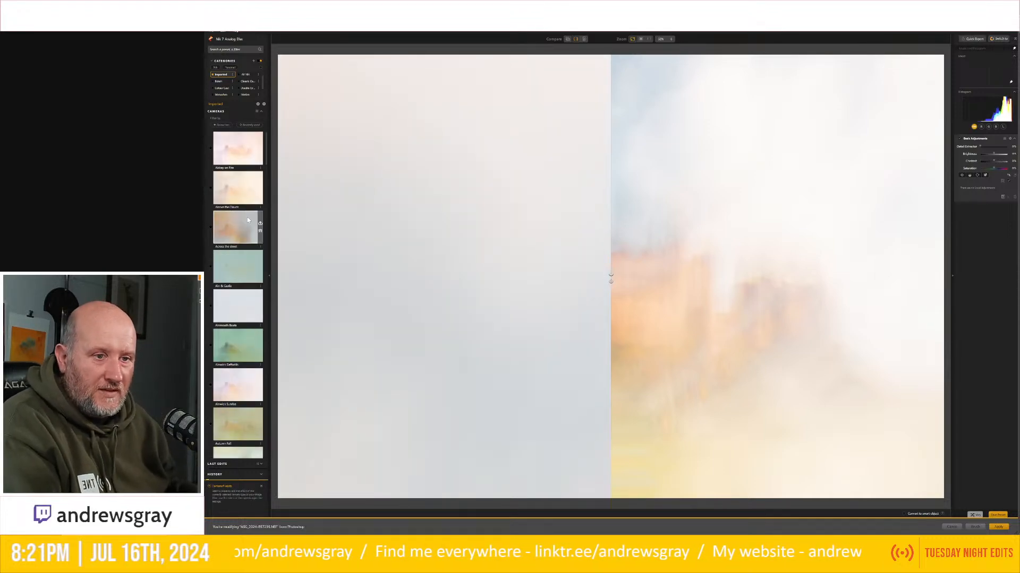
Try the imported Bamburgh Side View preset and extend the comparison preview across the full castle image.
scroll(241, 265, "down", 5)
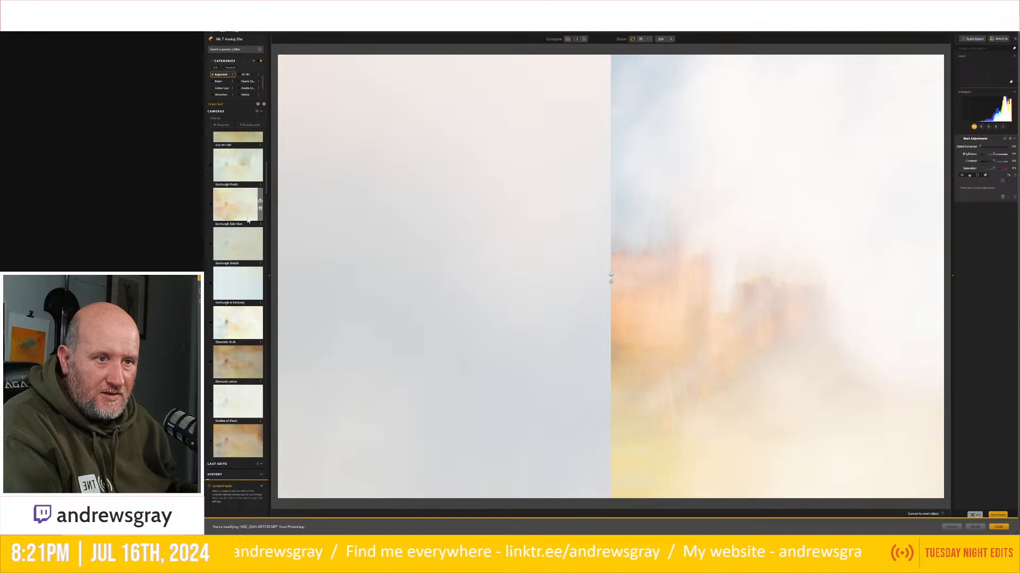
left_click(233, 209)
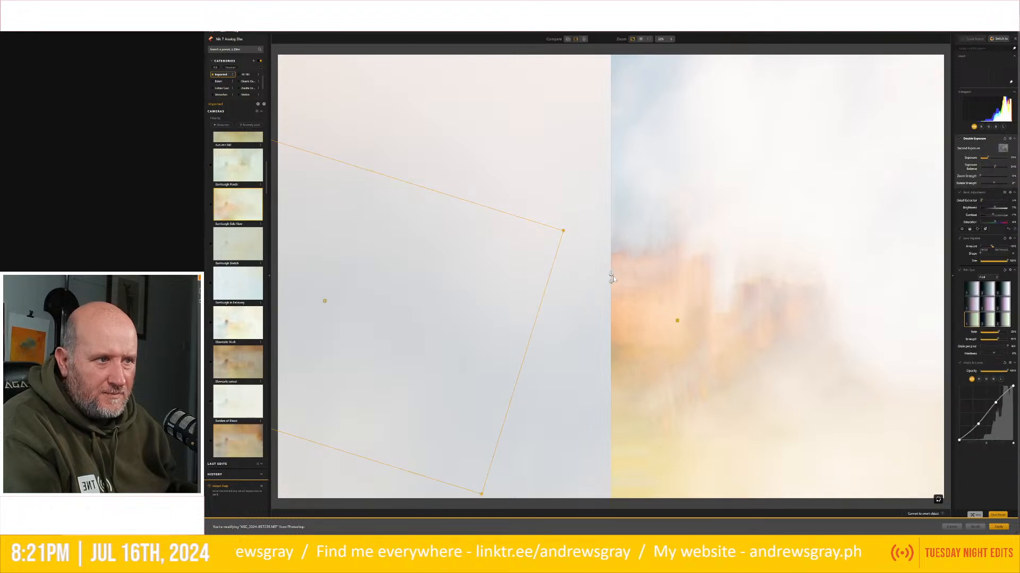
left_click_drag(610, 278, 268, 245)
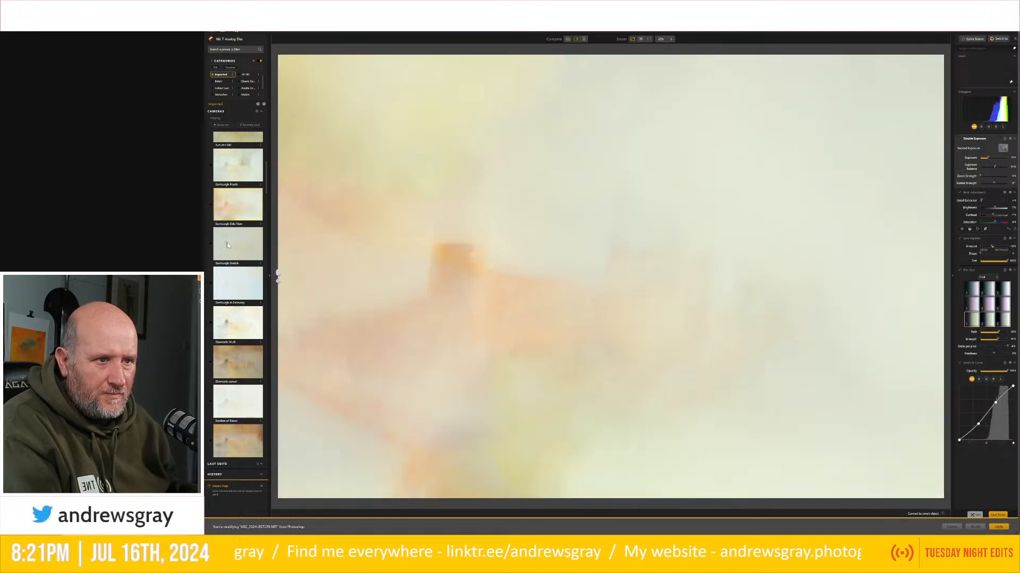
Try two warm, brown-toned imported presets further down the preset list on the castle image.
scroll(229, 244, "down", 1)
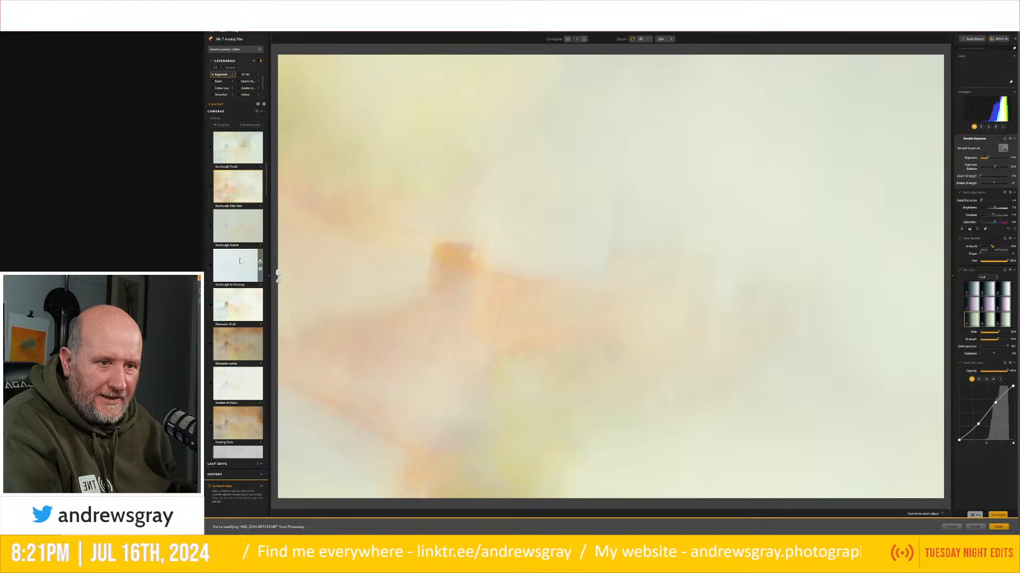
left_click(234, 346)
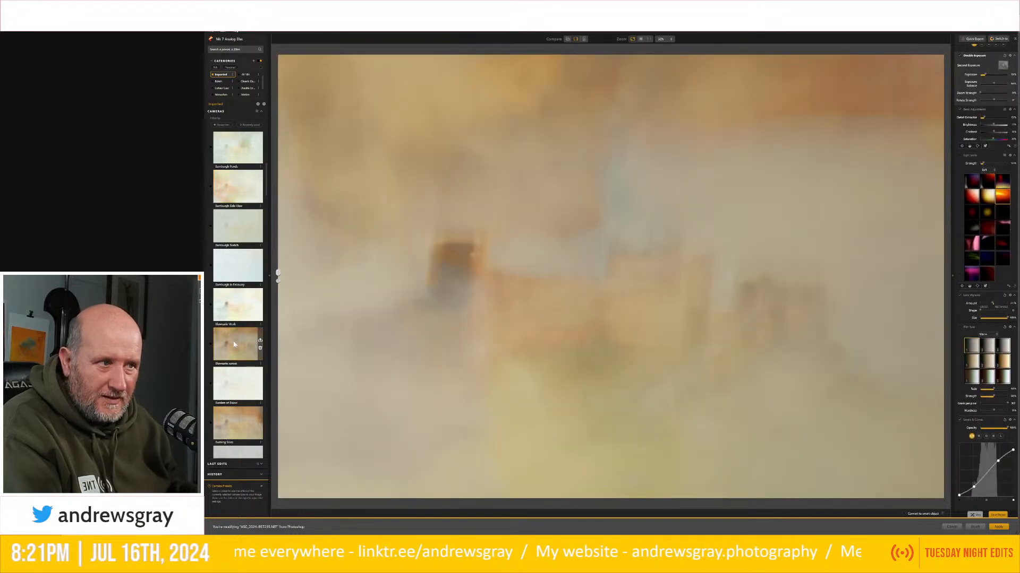
scroll(234, 342, "down", 1)
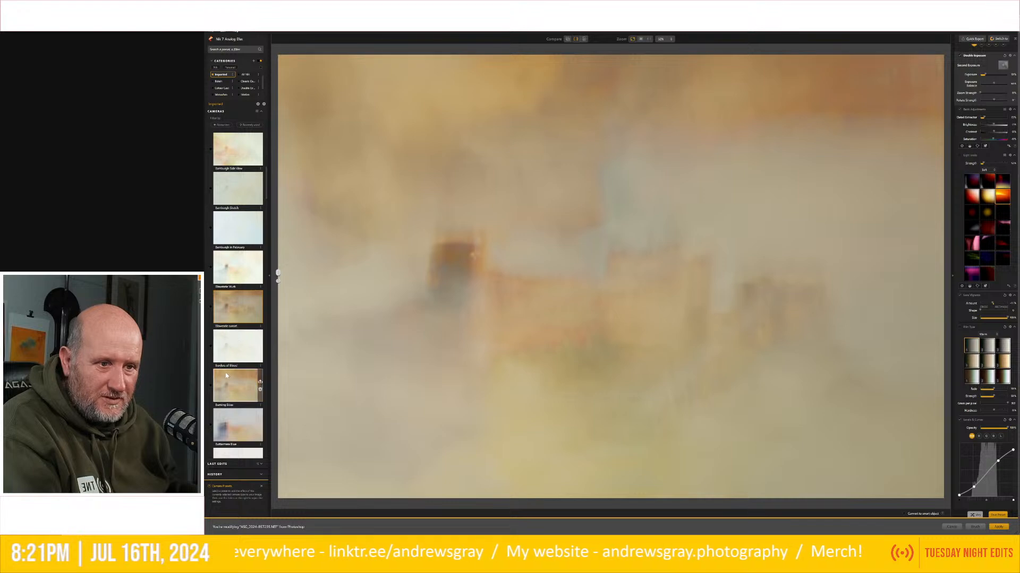
scroll(230, 371, "down", 4)
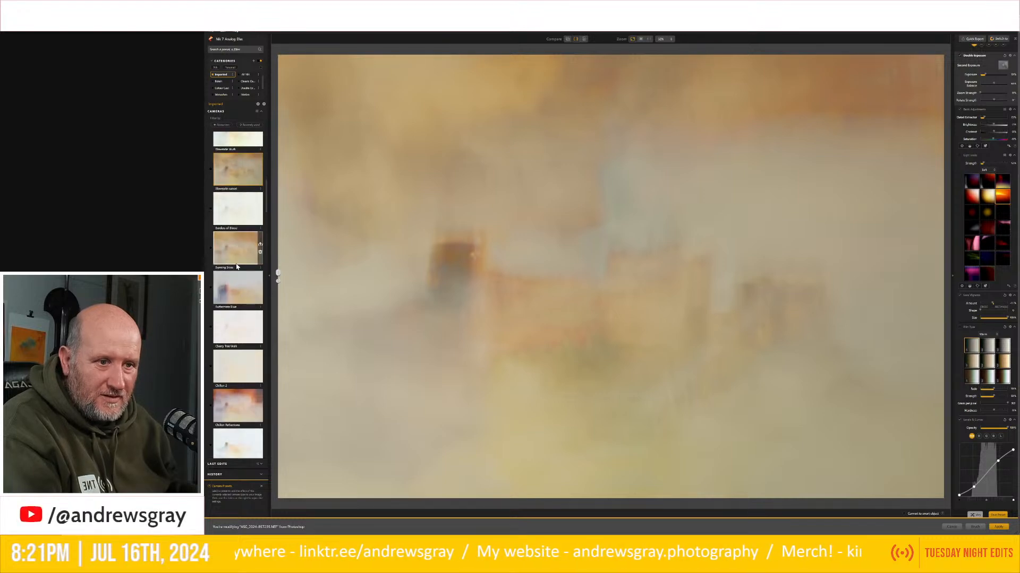
left_click(236, 257)
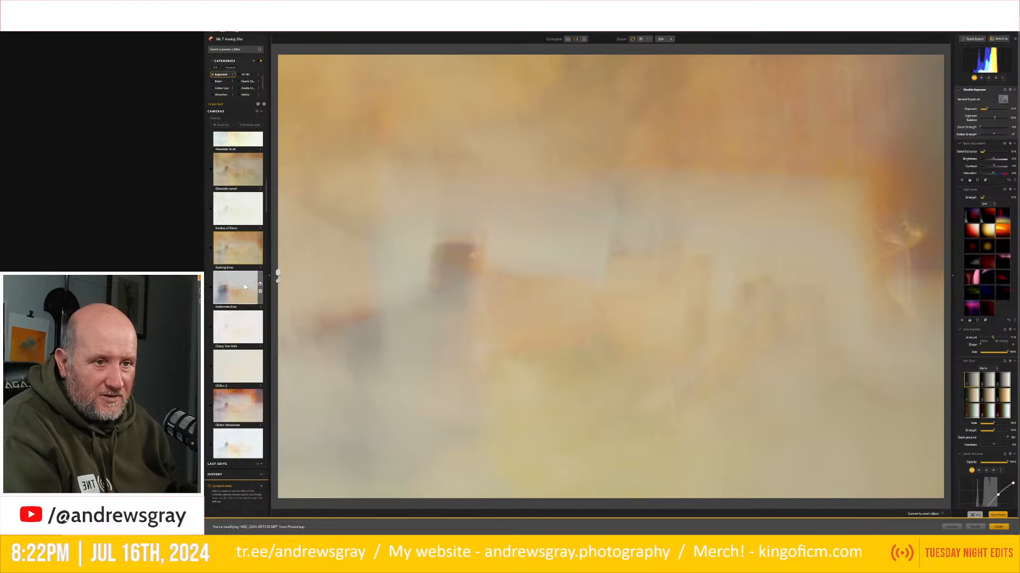
Choose the imported Buttermere Blue preset, rotate its second exposure nearly upright and move it toward the upper middle of the image.
left_click(238, 295)
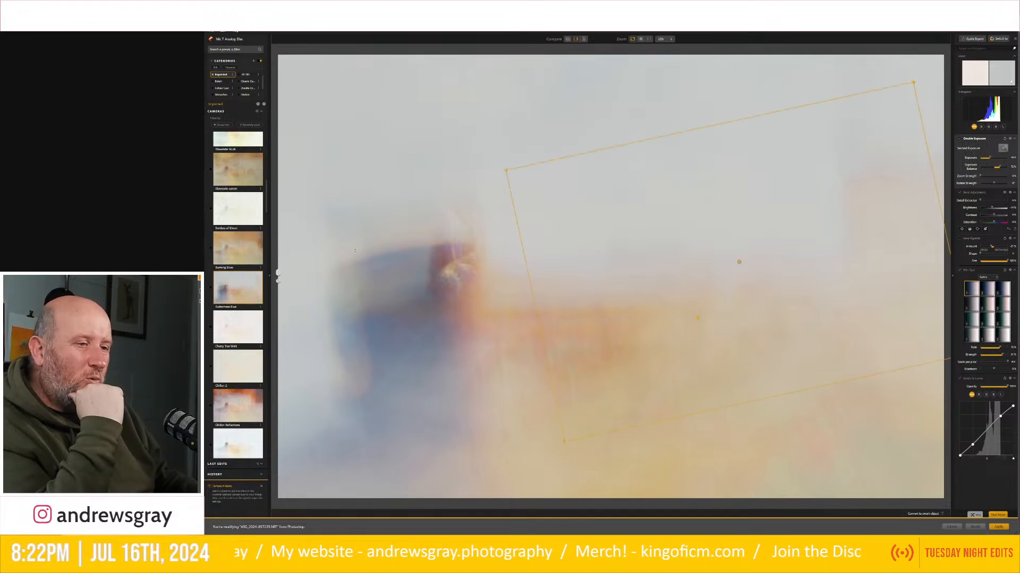
left_click_drag(739, 260, 725, 188)
left_click_drag(742, 258, 742, 264)
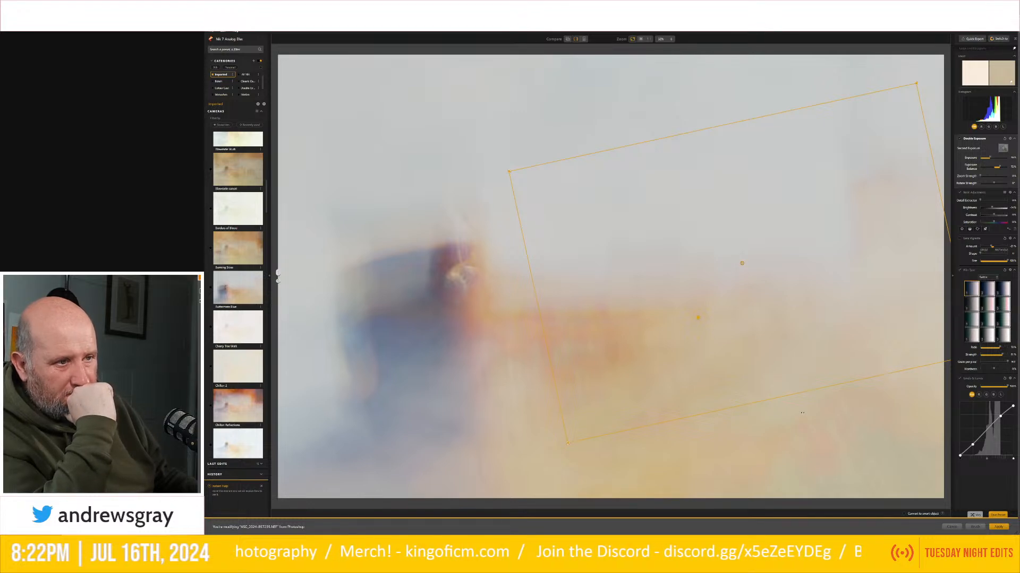
left_click_drag(507, 156, 621, 431)
left_click_drag(740, 263, 610, 210)
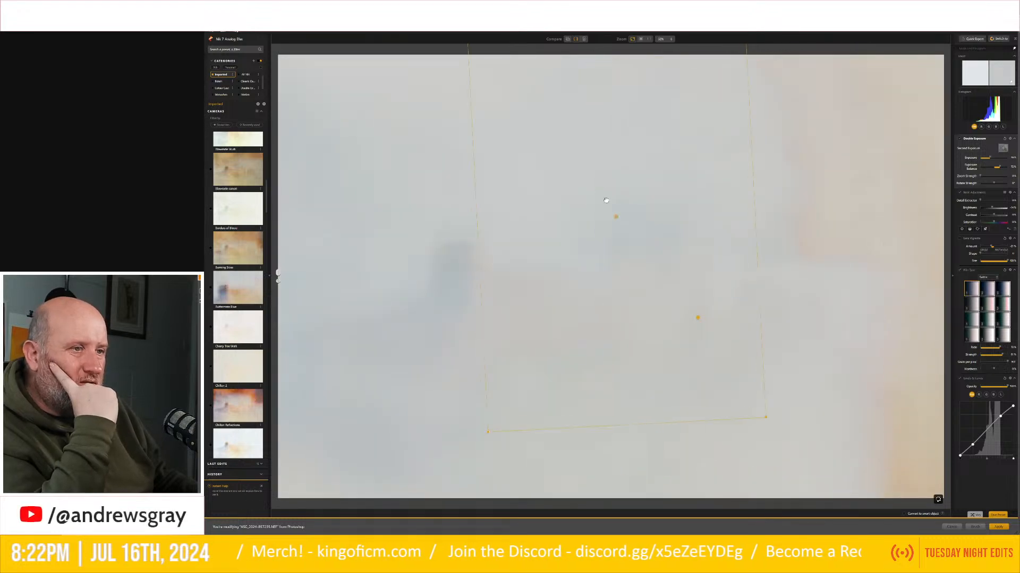
left_click_drag(576, 107, 551, 54)
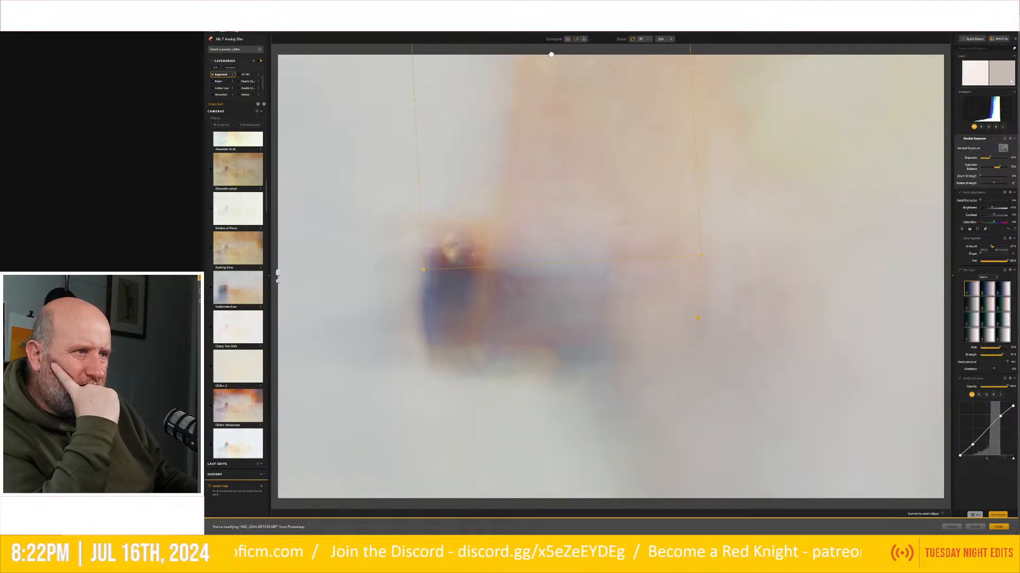
left_click_drag(551, 54, 551, 77)
mouse_move(552, 83)
left_mouse_down()
mouse_move(552, 54)
mouse_move(551, 63)
left_mouse_up()
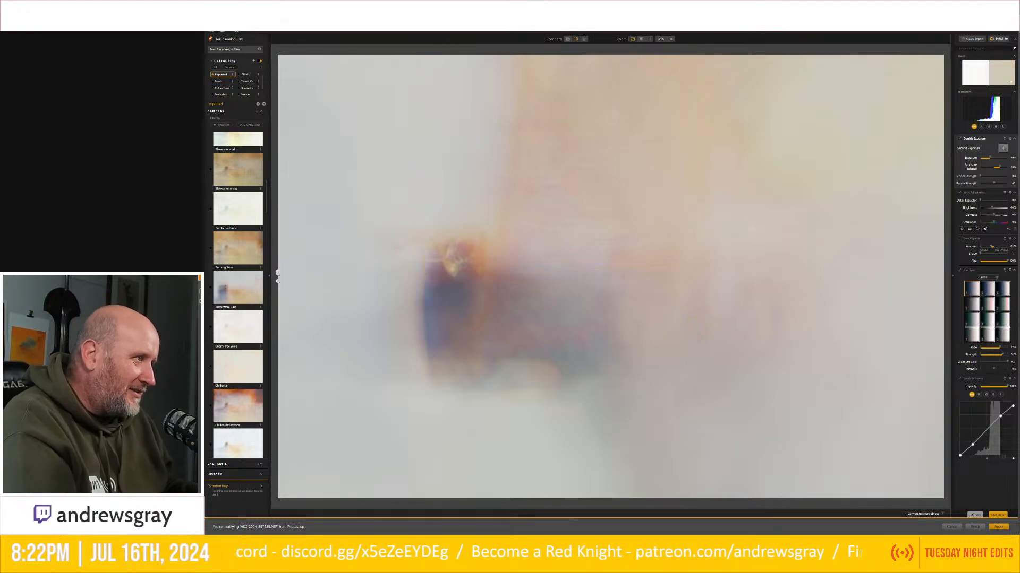
Compare other Film Type swatches, keep the first one, and give it a higher Strength and a lower Fade.
left_click(977, 307)
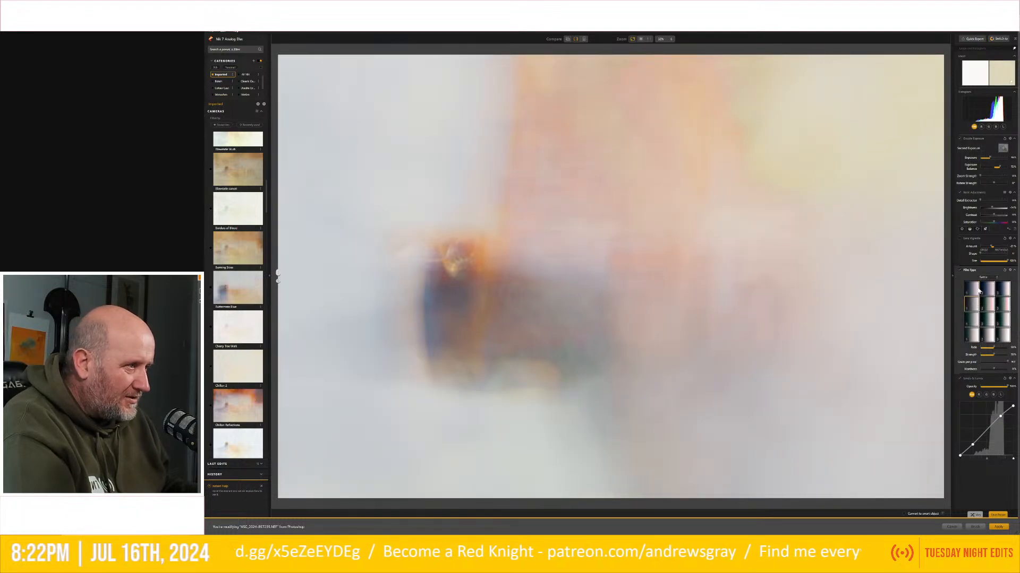
left_click(974, 322)
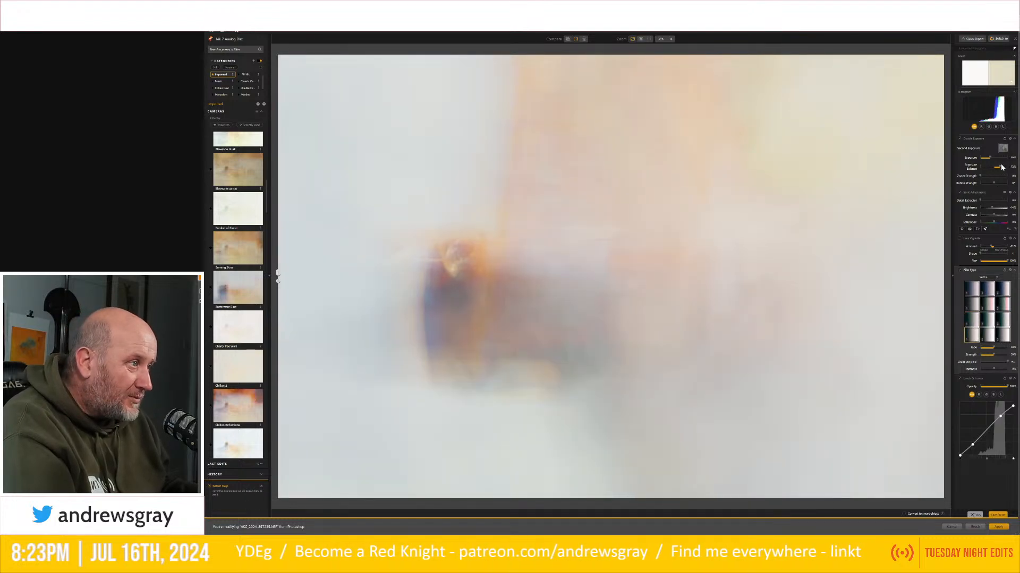
left_click_drag(999, 169, 1001, 171)
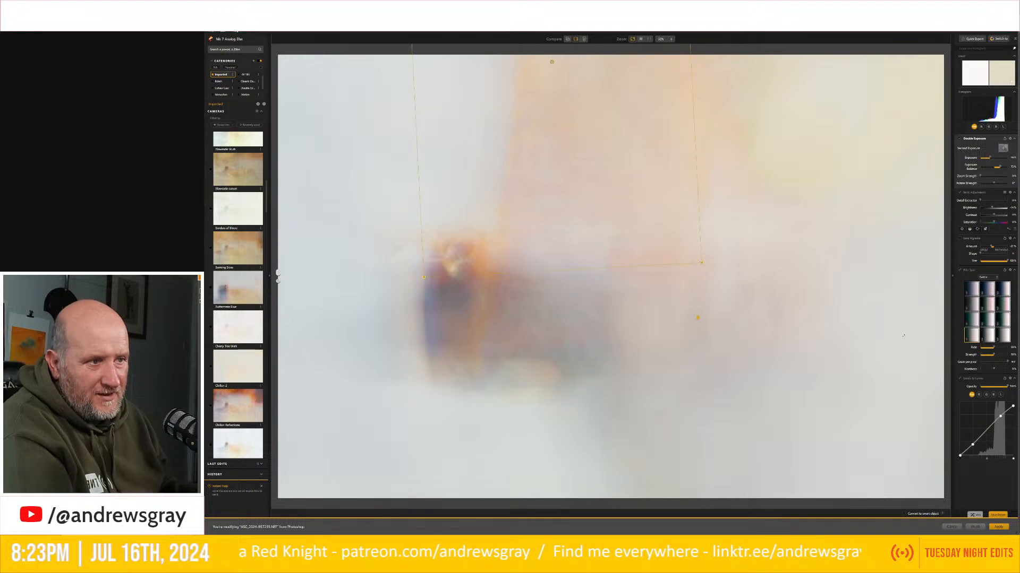
left_click(973, 288)
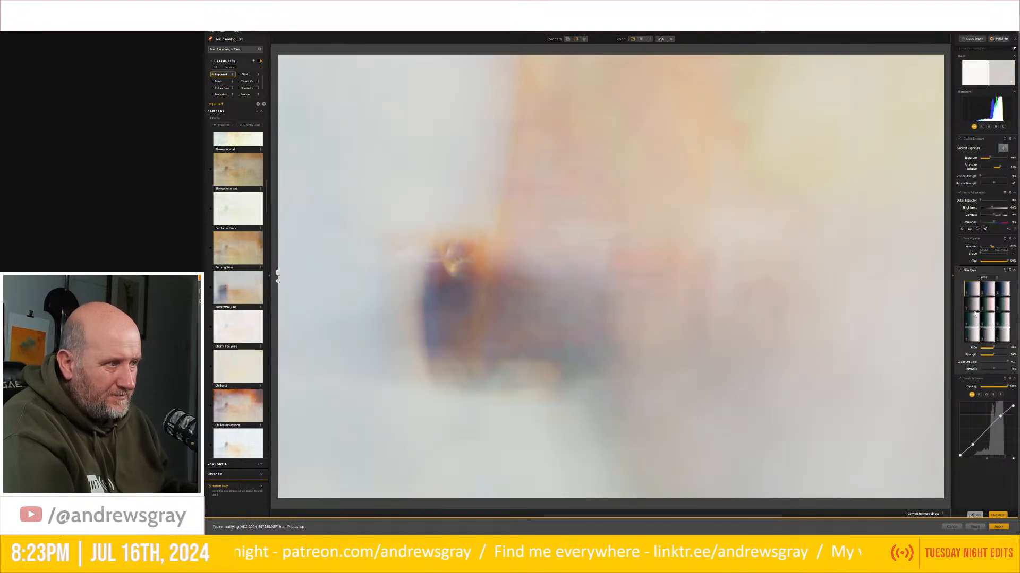
left_click(1000, 354)
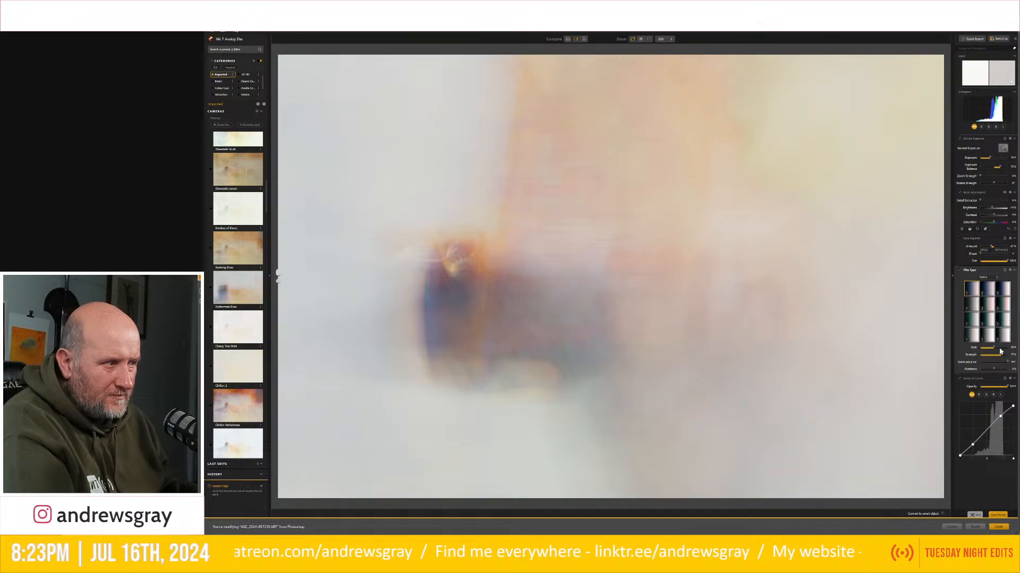
left_click(983, 347)
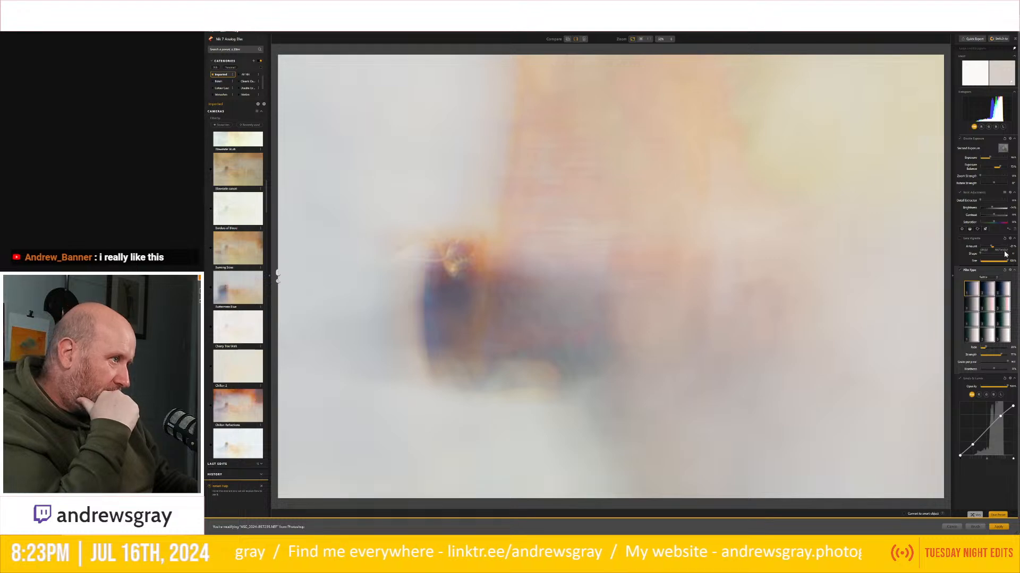
Reposition the Lens Vignette's centre within the image, trying it at different spots around the castle.
left_click(964, 240)
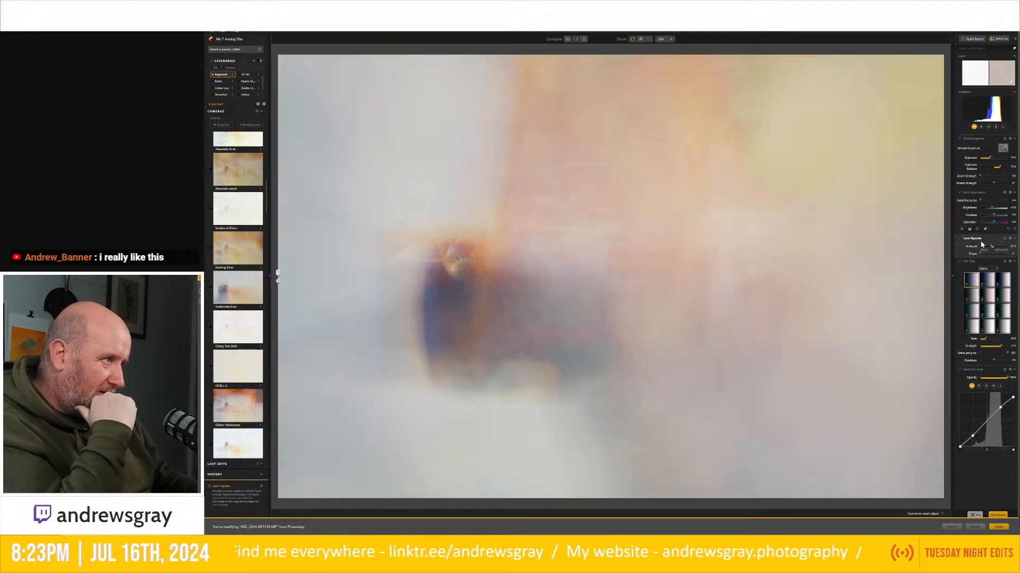
mouse_move(660, 292)
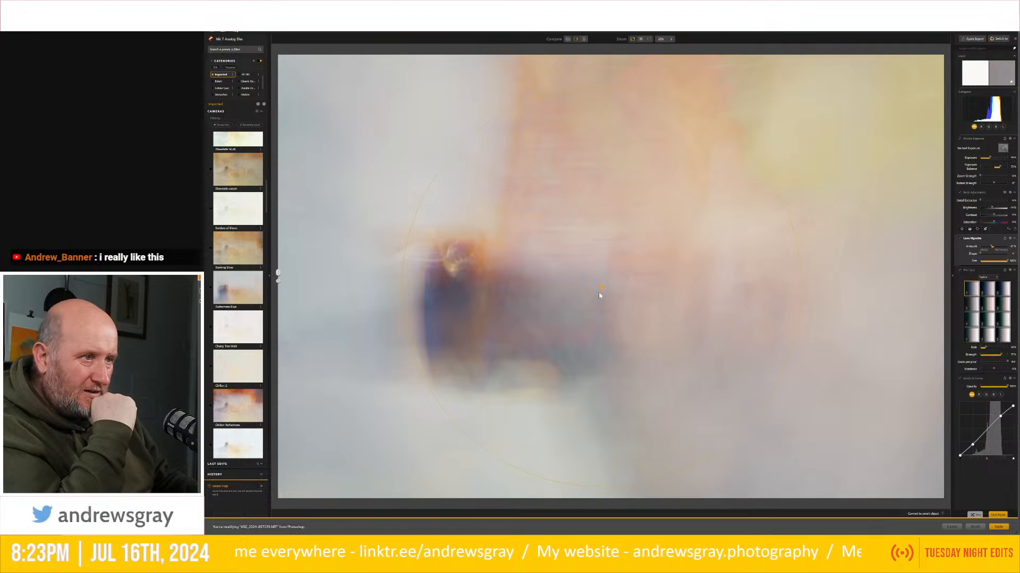
left_click_drag(473, 421, 808, 212)
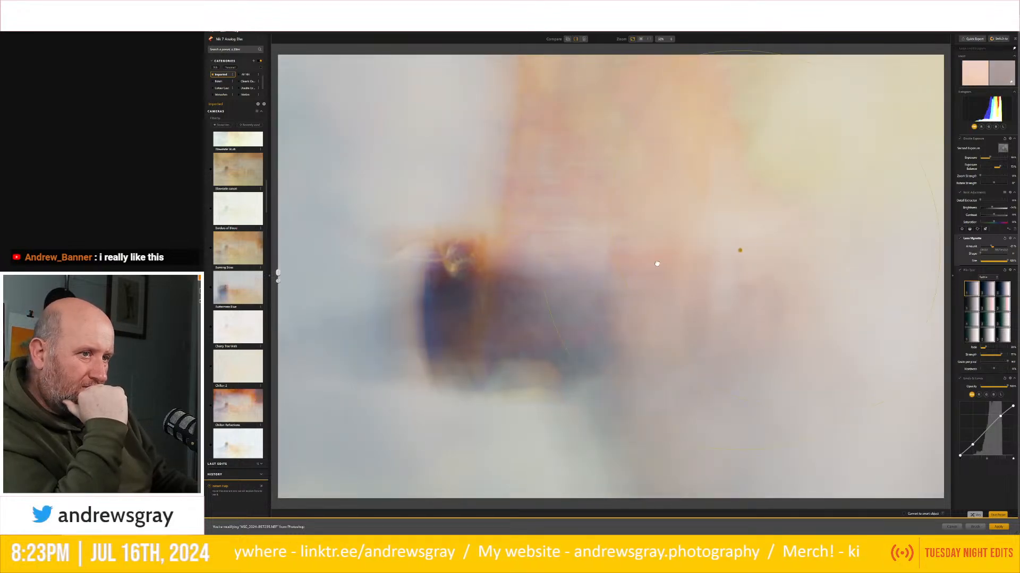
left_click(961, 239)
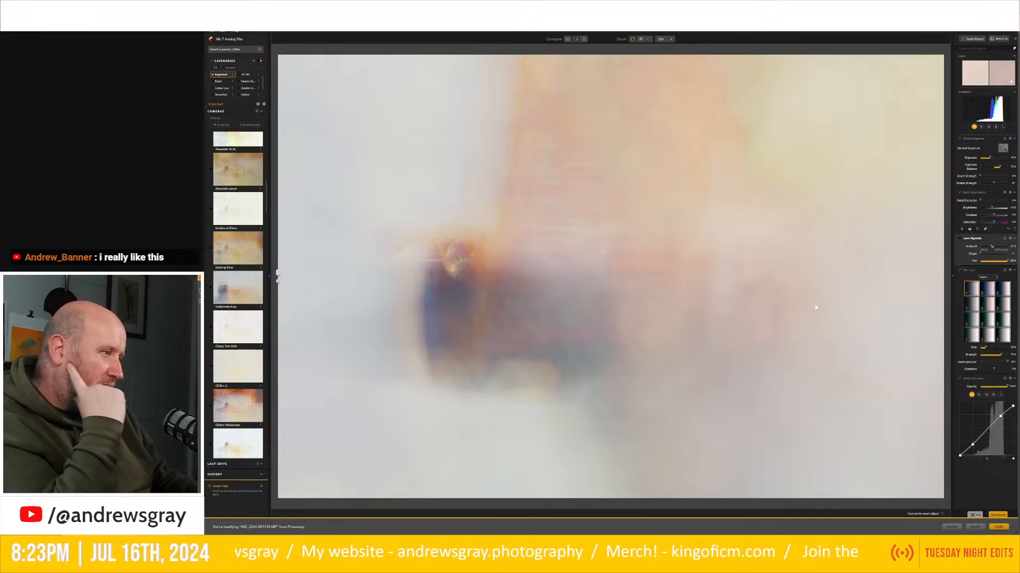
Try a lower Contrast and a stronger Detail Extraction in the Basic Adjustments.
left_click(994, 215)
mouse_move(993, 215)
left_mouse_down()
mouse_move(1003, 216)
mouse_move(991, 218)
left_mouse_up()
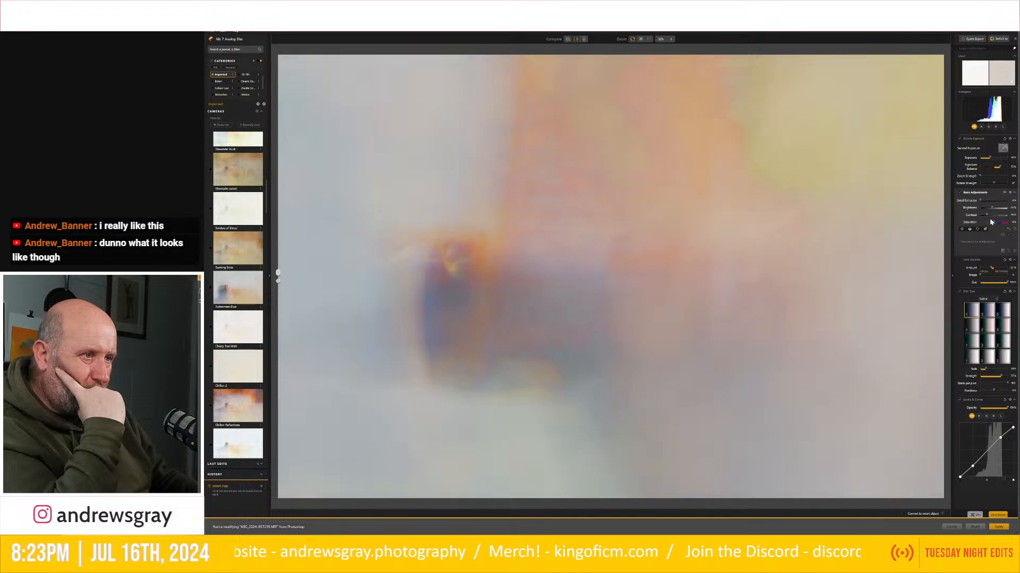
left_click_drag(984, 218, 991, 218)
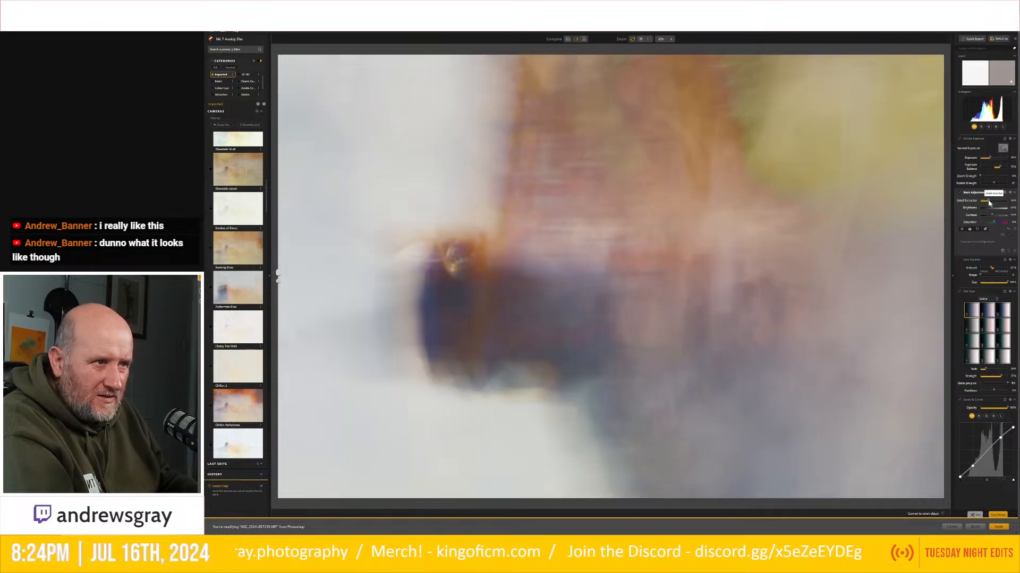
left_click_drag(989, 200, 982, 201)
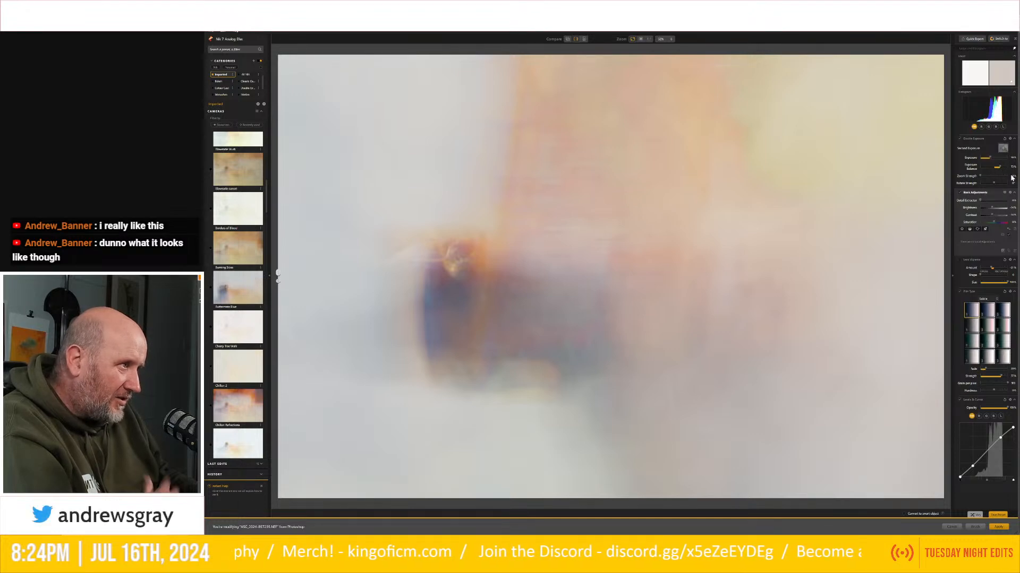
Fine-tune the Double Exposure's Exposure and Exposure Balance, and apply the Analog Efex result to the Photoshop document.
left_click(991, 159)
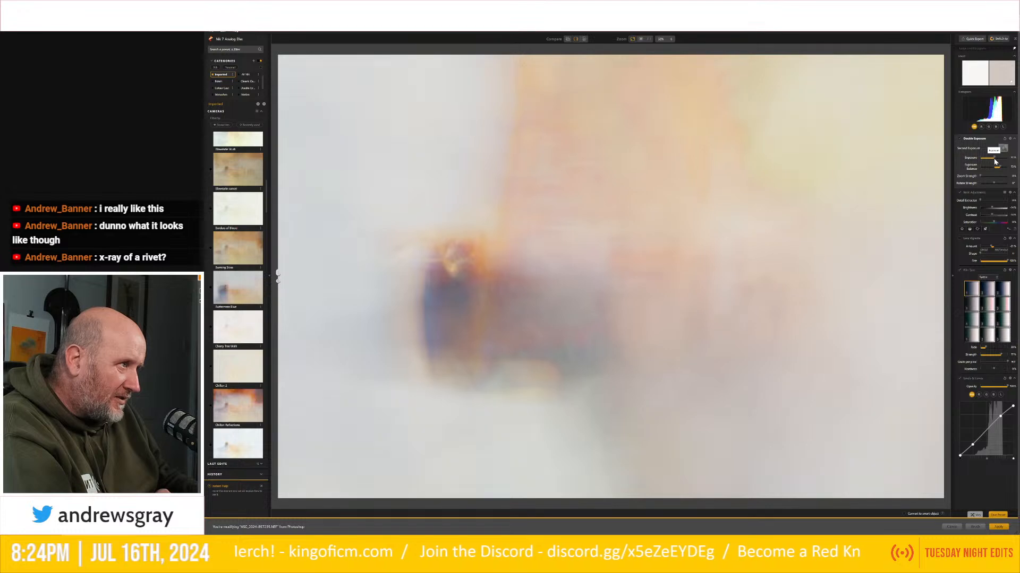
left_click_drag(992, 163, 987, 164)
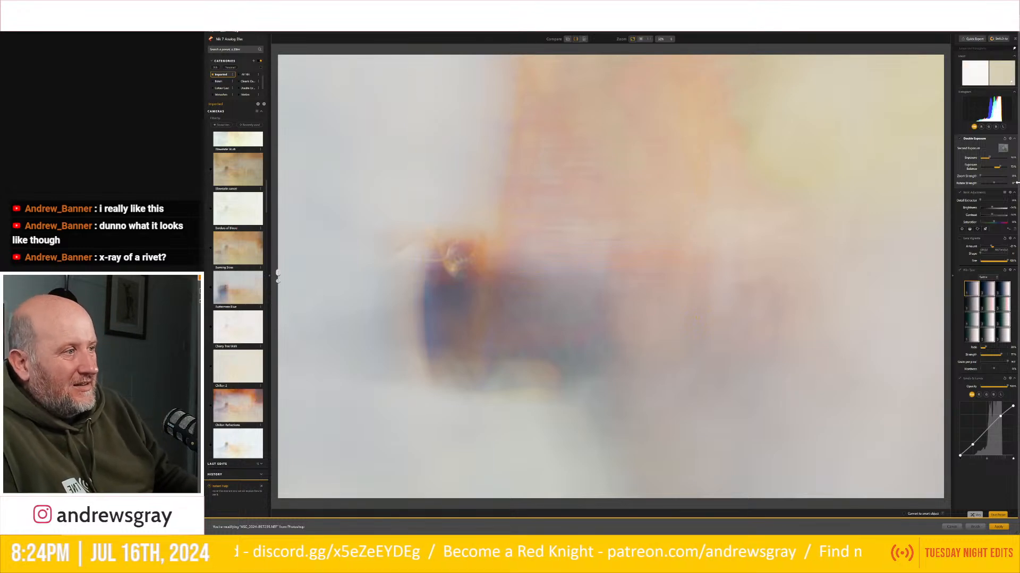
left_click_drag(1001, 169, 997, 169)
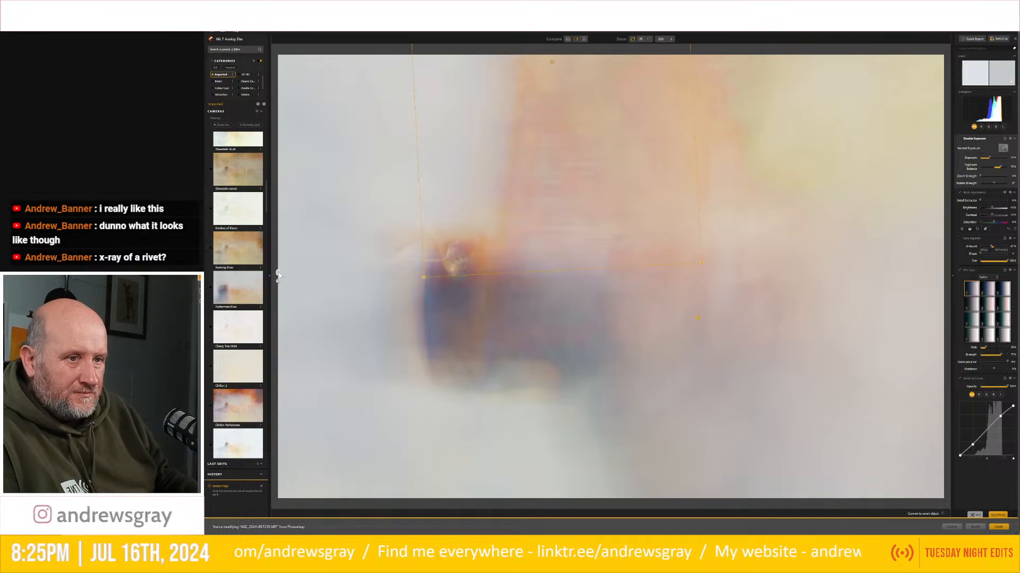
left_click_drag(280, 283, 300, 268)
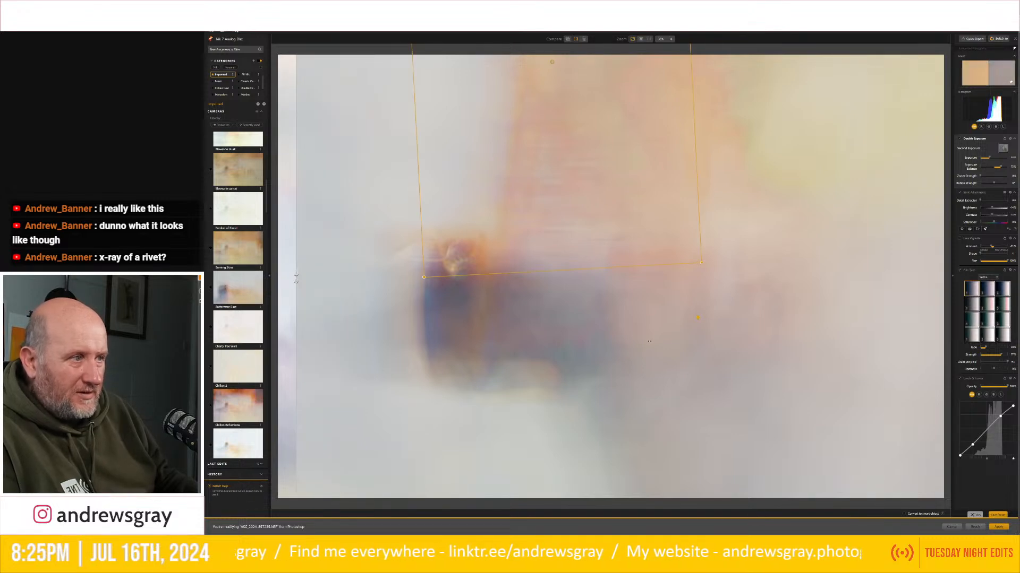
left_click(1005, 528)
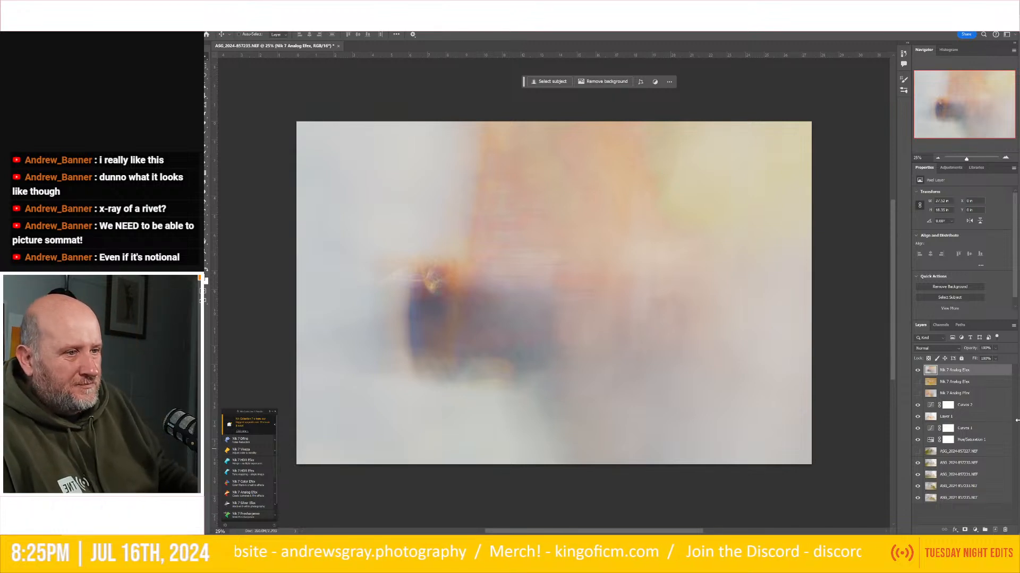
In Photoshop, hide the newest Nik 7 Analog Efex layer and relaunch Analog Efex.
left_click(918, 371)
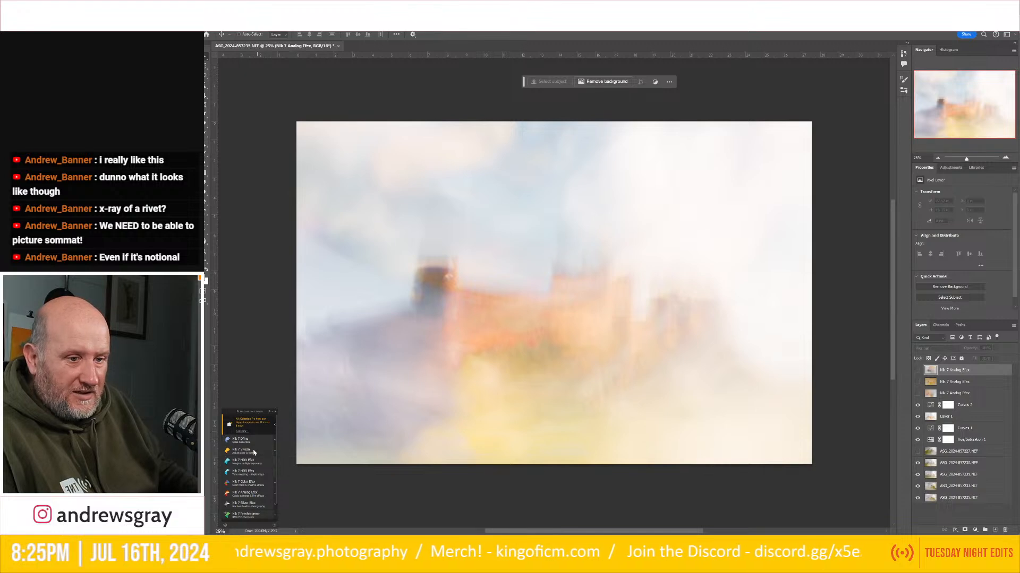
left_click(239, 496)
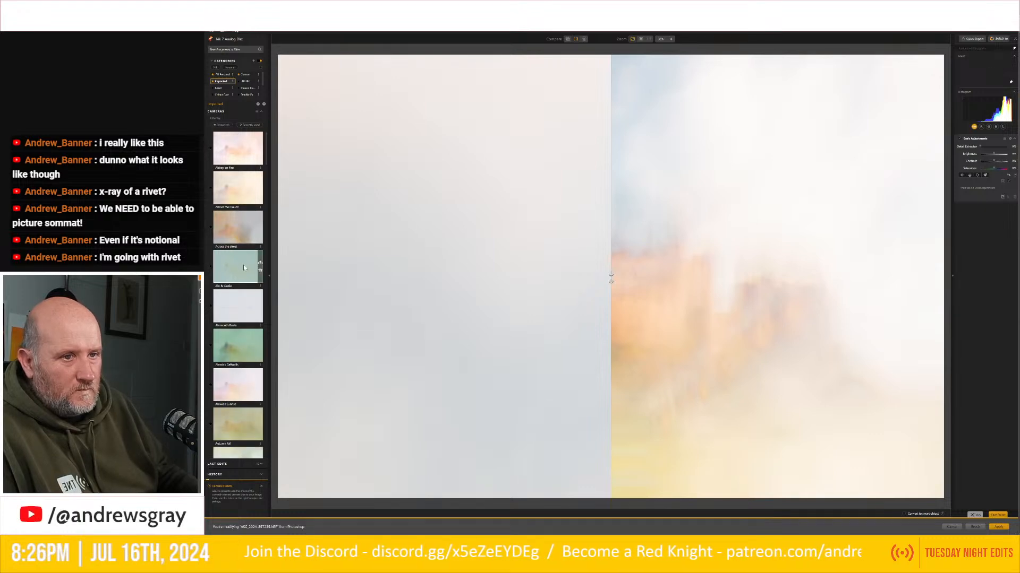
Choose the orange-topped imported Reflections preset and extend the comparison preview across the full castle image.
scroll(244, 268, "down", 10)
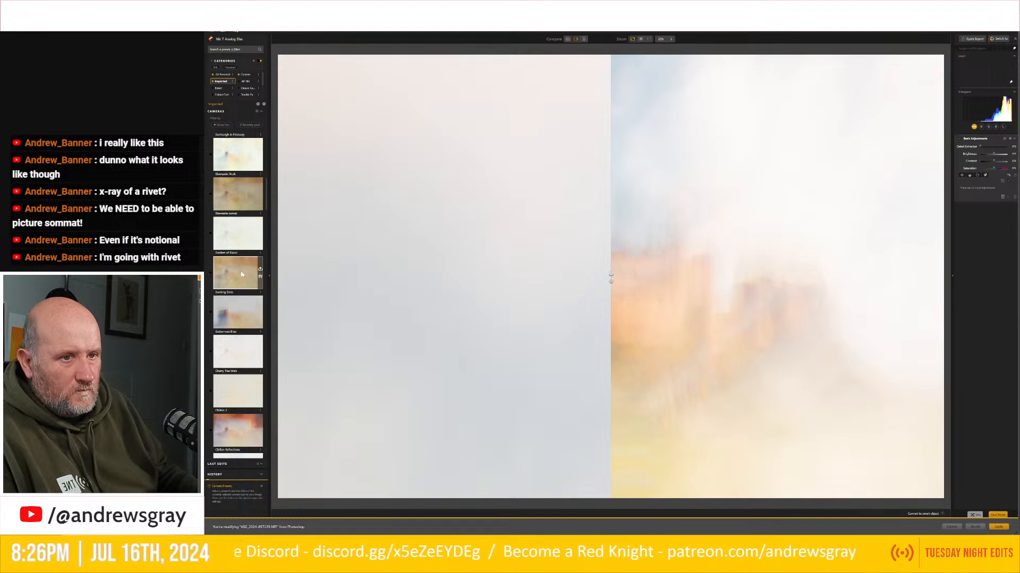
scroll(240, 282, "down", 5)
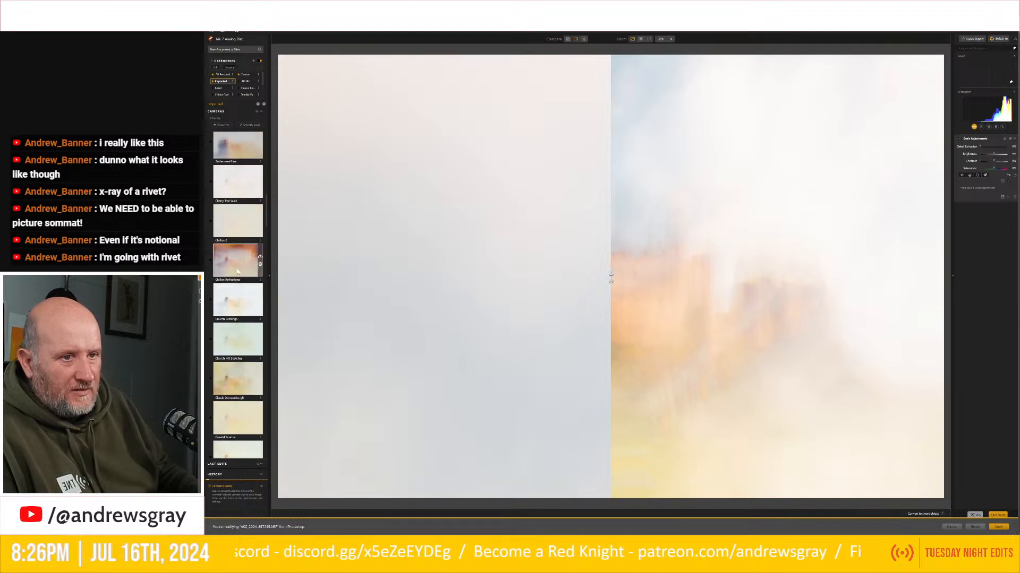
left_click_drag(610, 274, 277, 263)
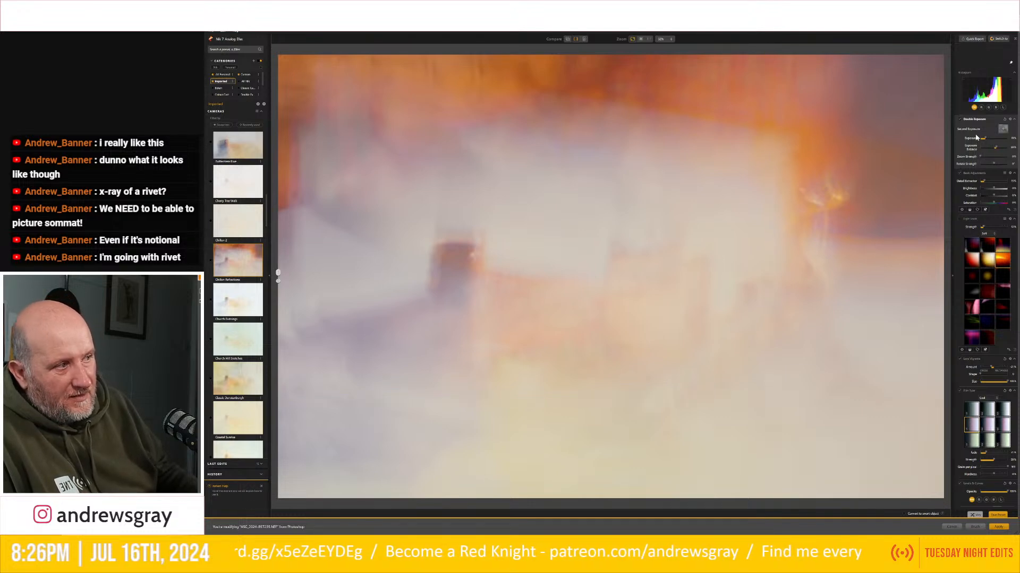
Move the second exposure down to the image's lower edge and set a negative Rotate Strength for the Double Exposure.
mouse_move(498, 224)
left_click_drag(501, 221, 486, 504)
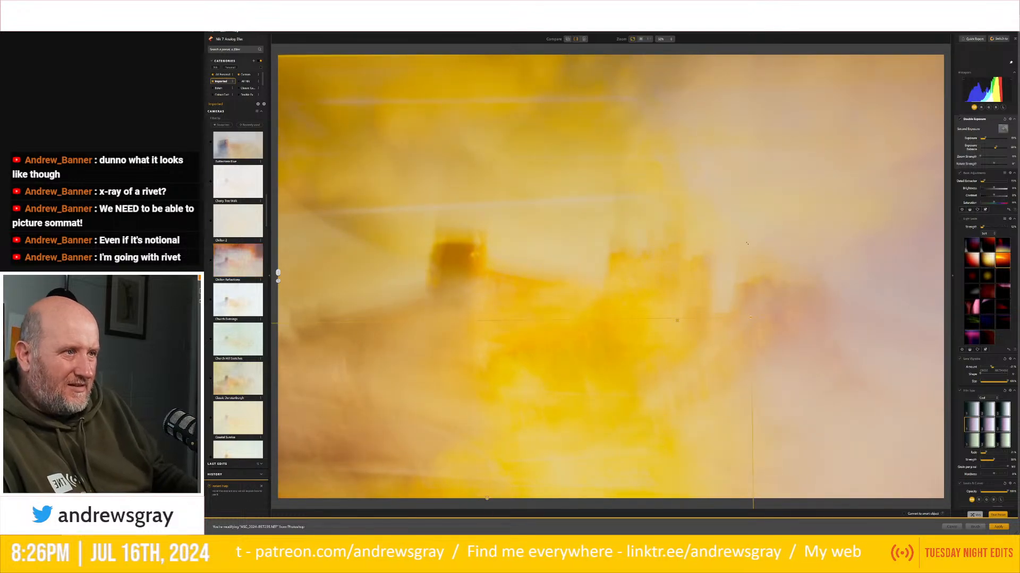
mouse_move(750, 317)
left_mouse_down()
mouse_move(725, 333)
mouse_move(750, 318)
left_mouse_up()
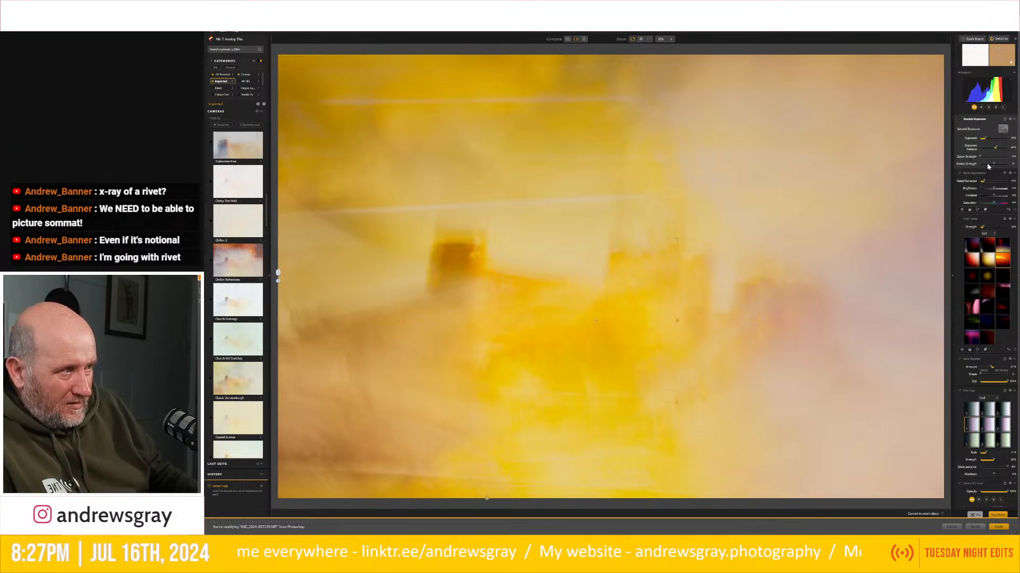
left_click_drag(988, 166, 986, 165)
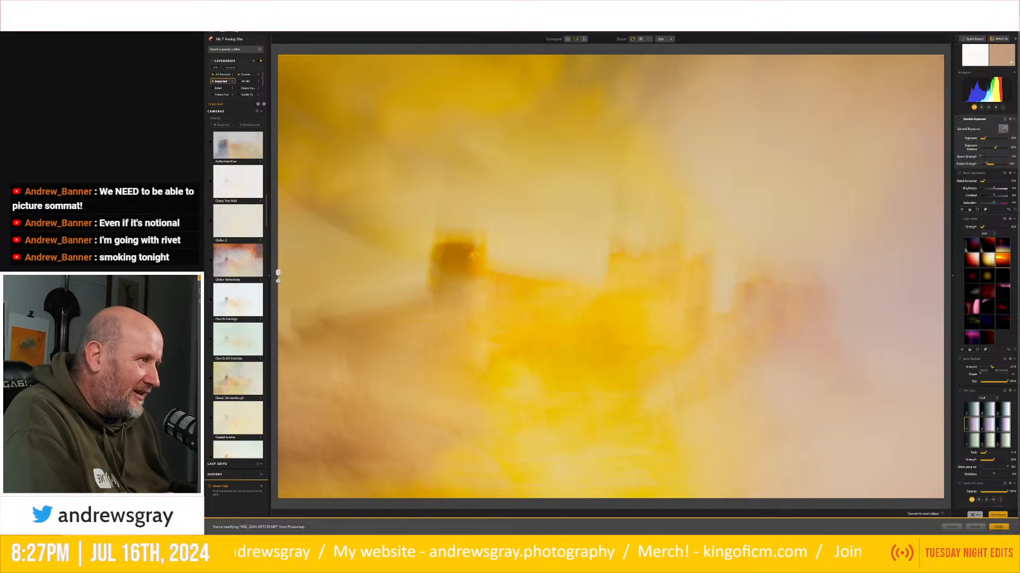
Compare two swatches of the current film set, and switch Film Type to the first swatch of a warmer set.
scroll(986, 335, "down", 2)
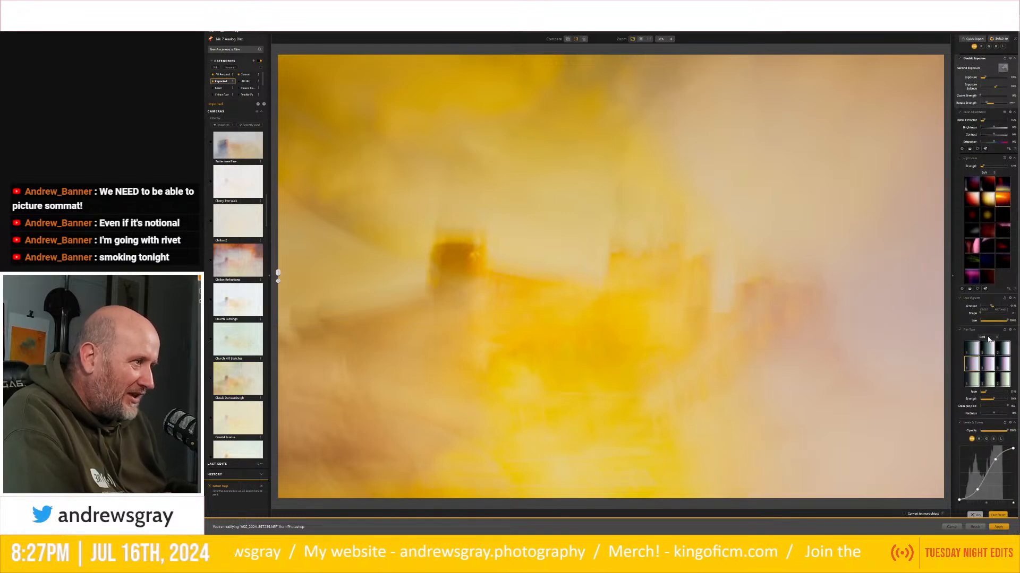
left_click(972, 350)
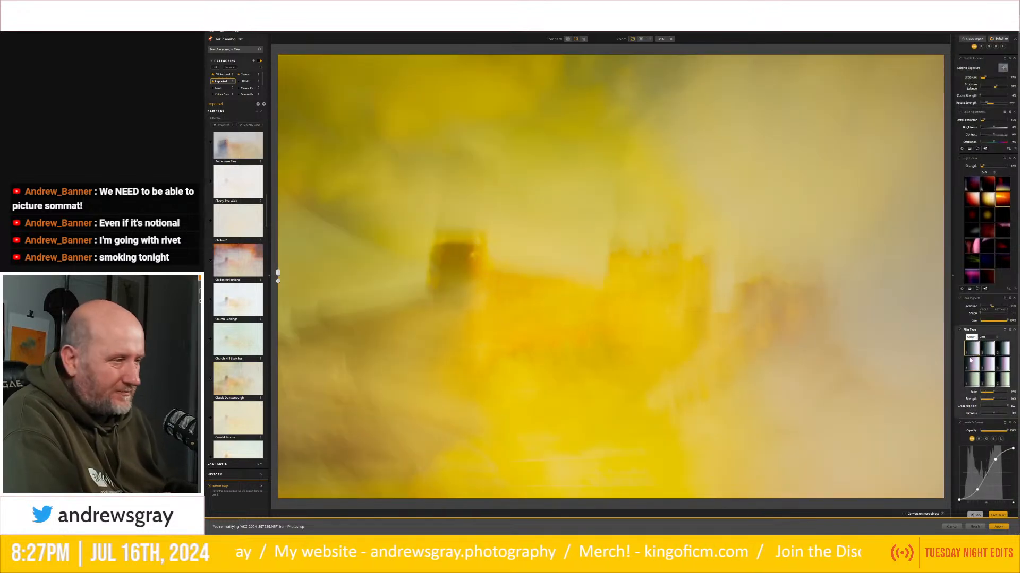
left_click(968, 380)
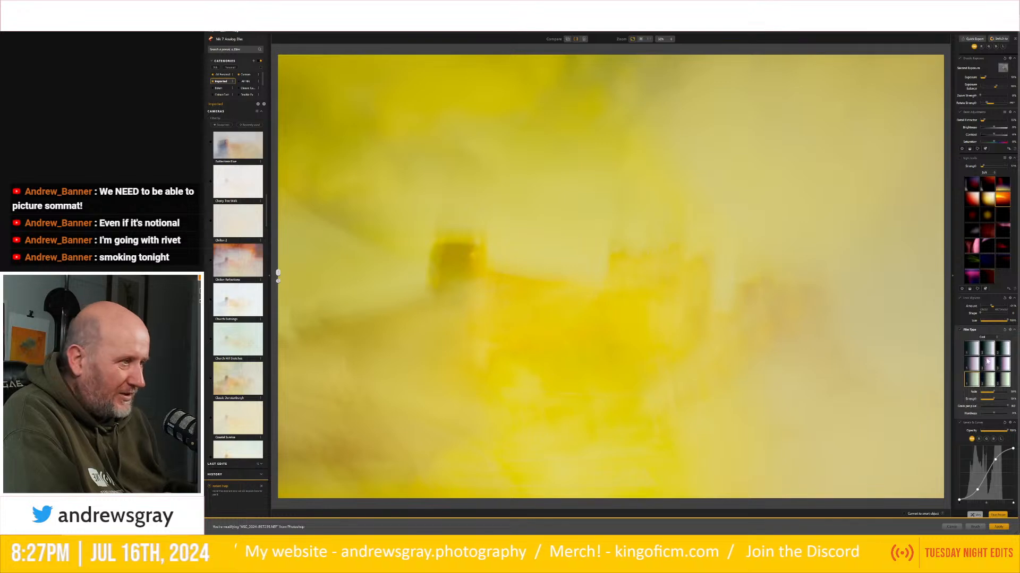
left_click(986, 337)
left_click(986, 346)
left_click(975, 352)
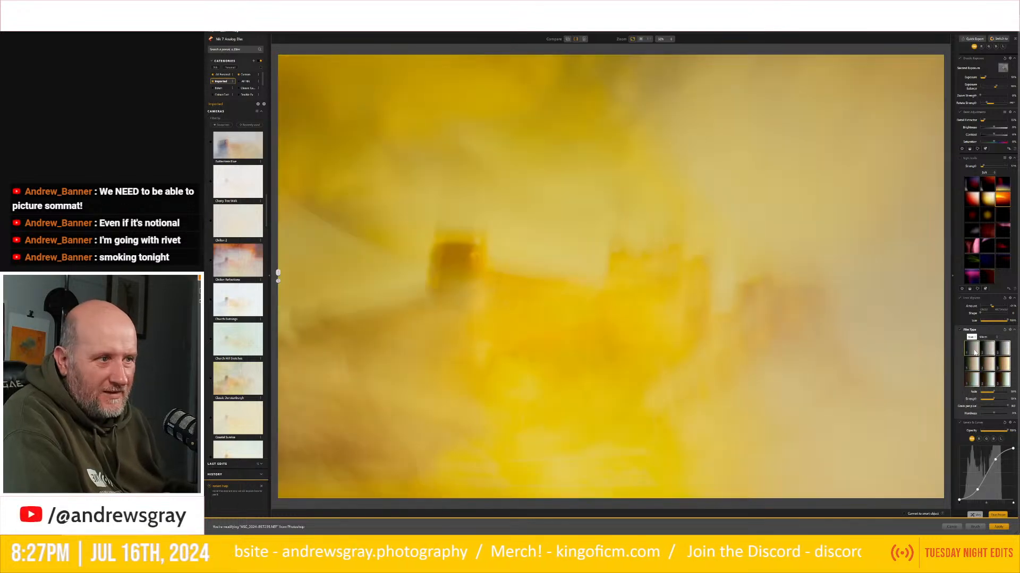
Try several film types from the Warm and Subtle categories on the yellow castle image.
left_click(974, 365)
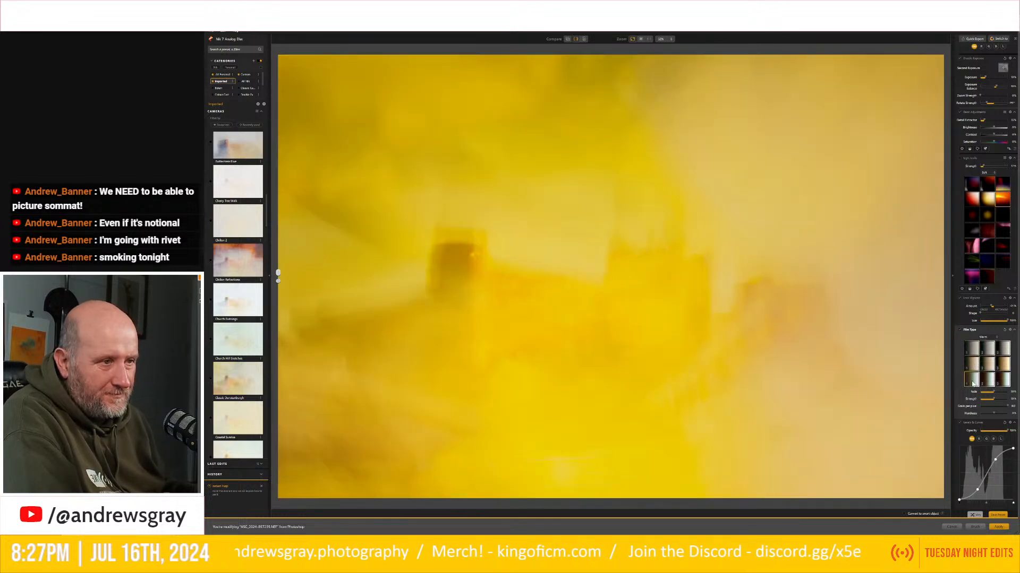
left_click(973, 380)
left_click(984, 338)
left_click(985, 354)
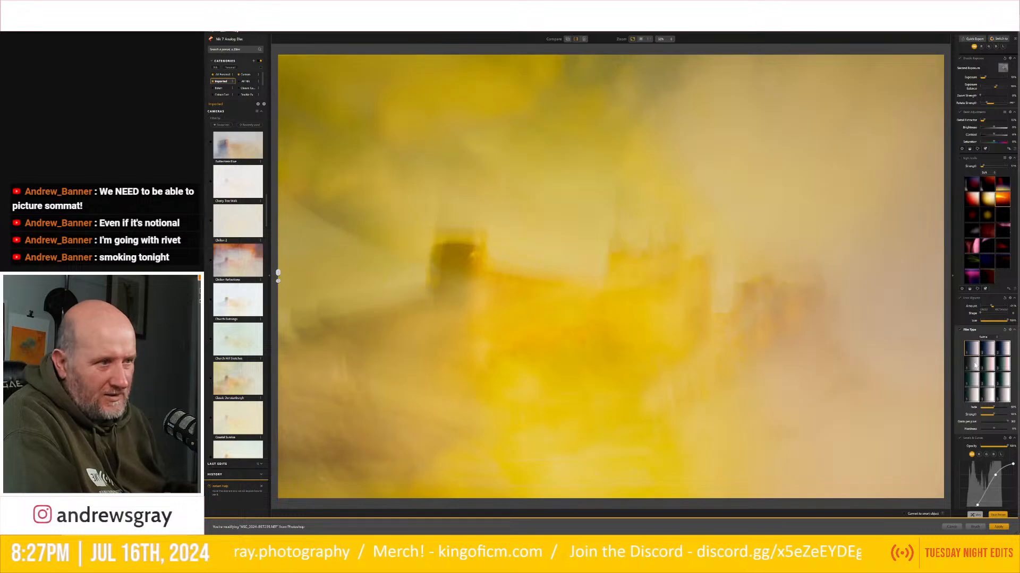
left_click(974, 367)
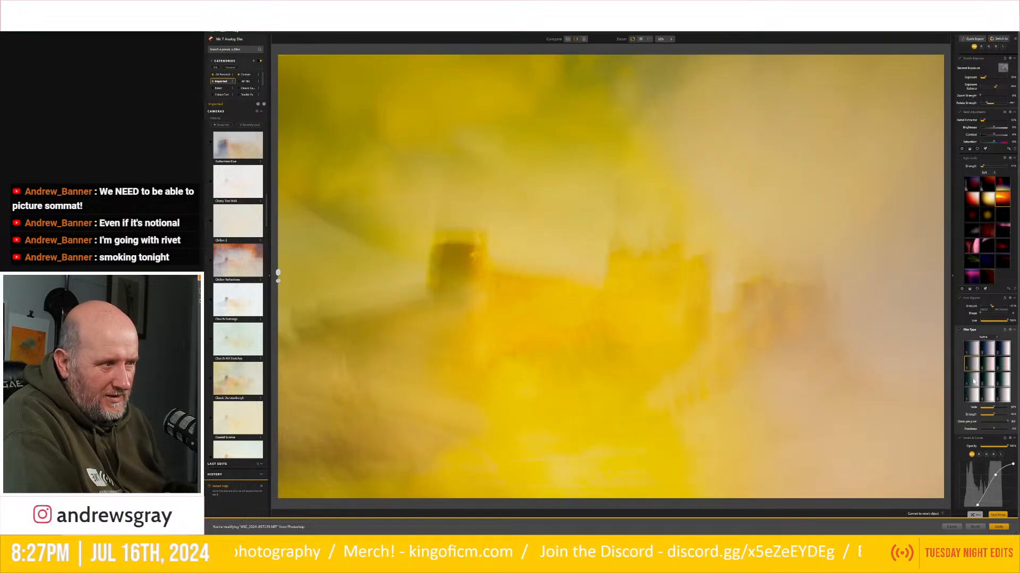
left_click(974, 394)
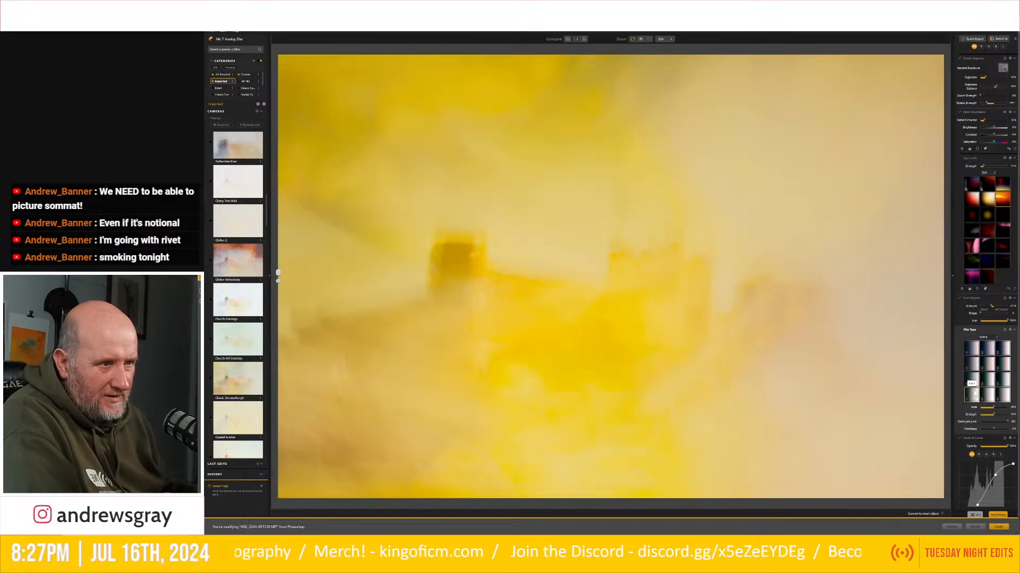
Switch the film type to a category other than Warm or Subtle and apply the first film in its middle row.
left_click(983, 339)
left_click(978, 354)
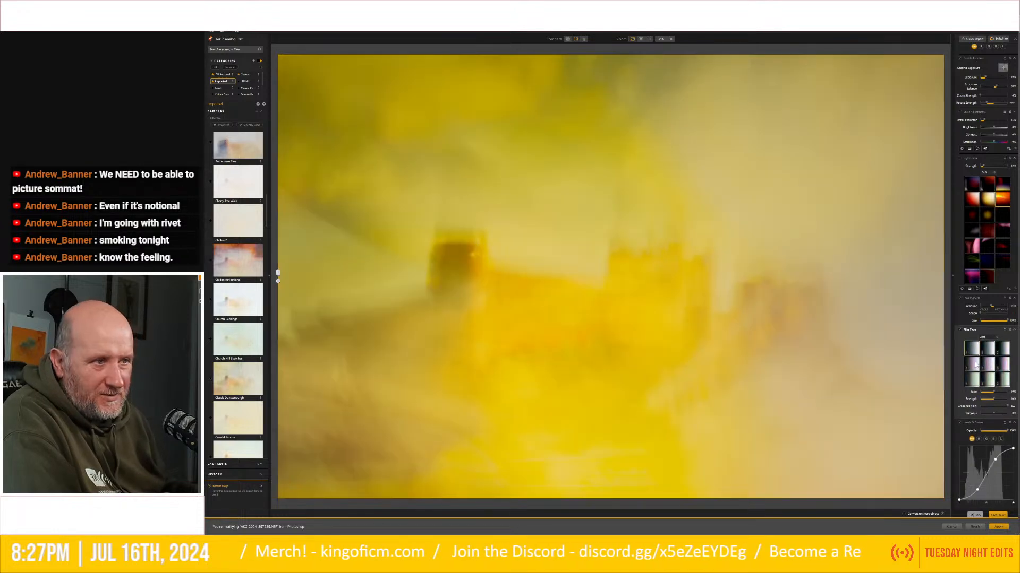
left_click(975, 366)
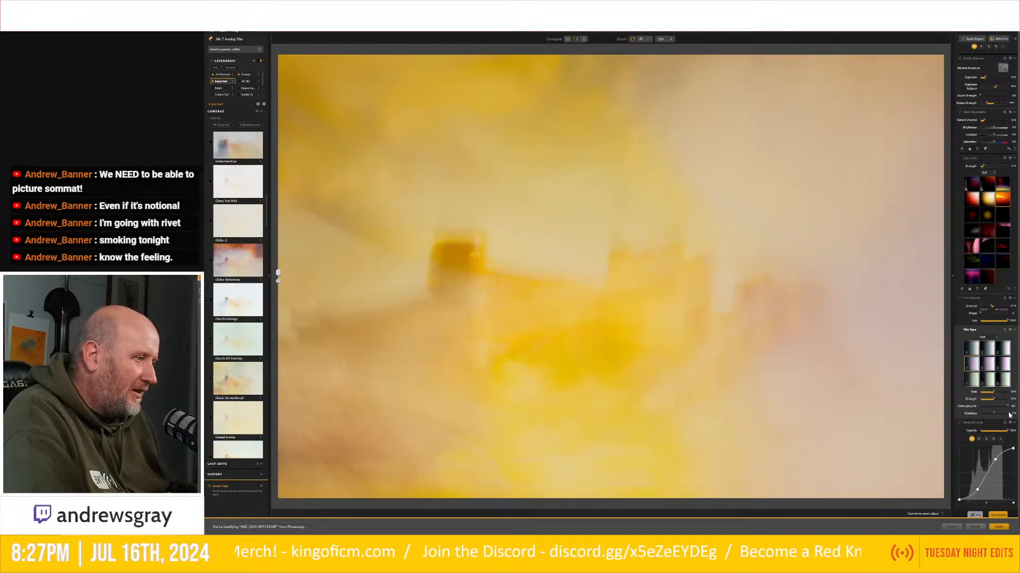
Adjust the blue channel curve in Levels & Curves, slightly lowering its highlight end.
left_click(986, 439)
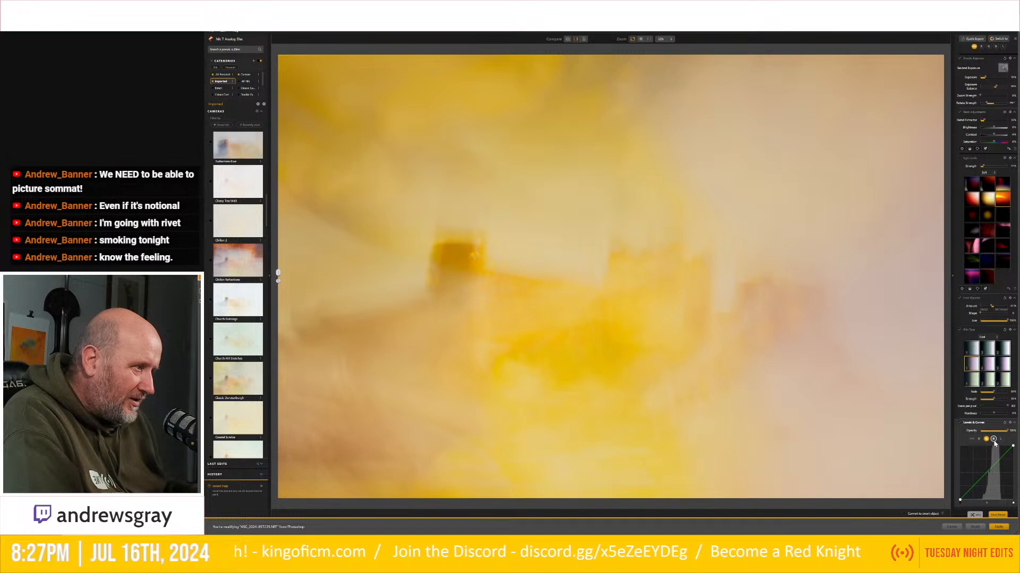
left_click(993, 440)
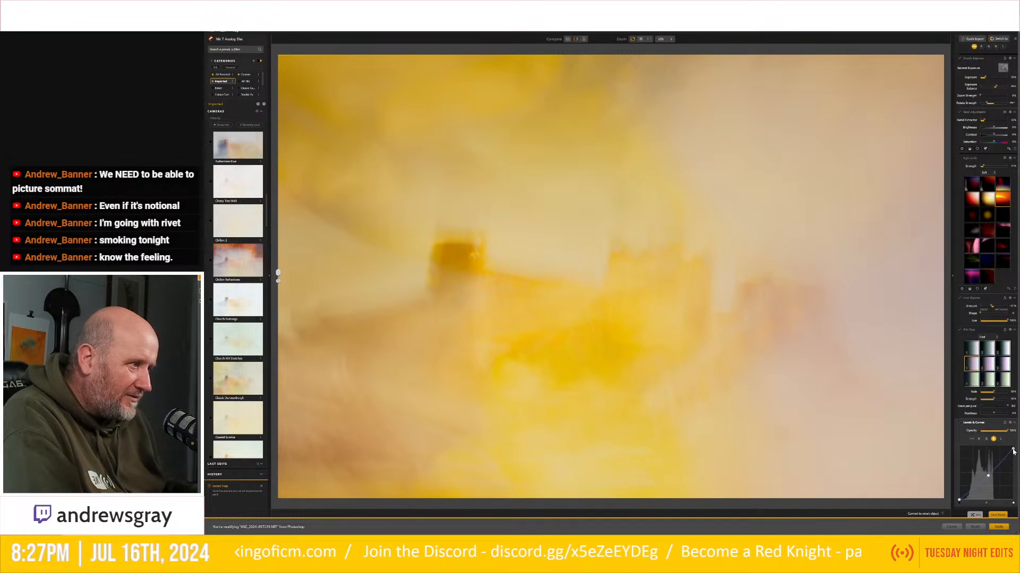
left_click_drag(1013, 451, 988, 476)
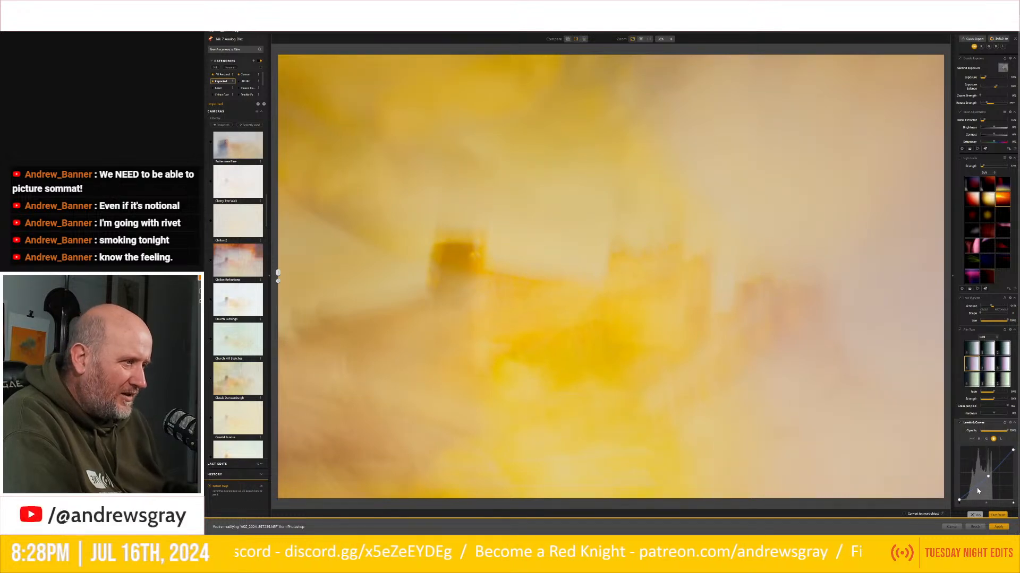
mouse_move(960, 502)
left_mouse_down()
mouse_move(958, 492)
mouse_move(948, 507)
left_mouse_up()
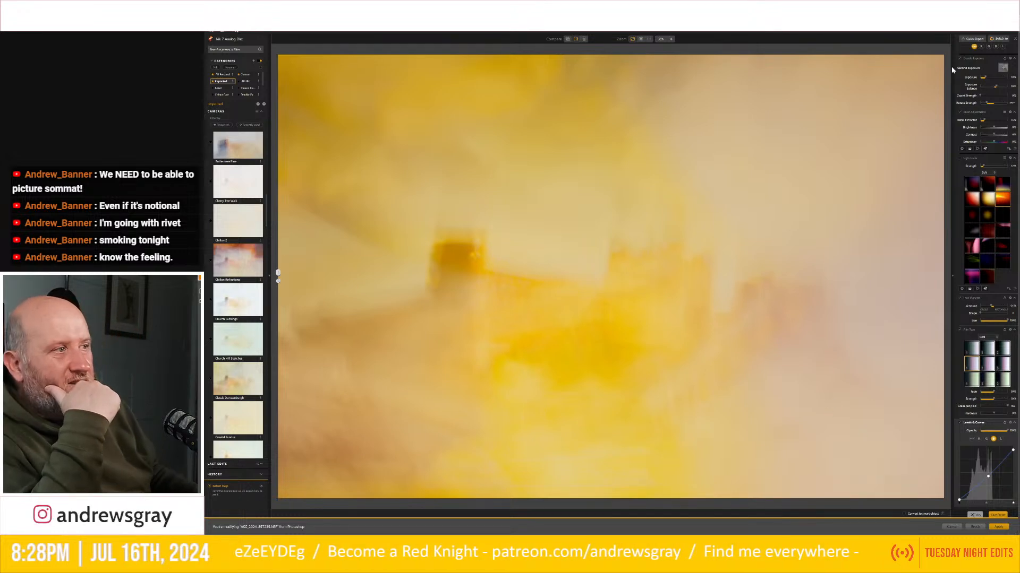
Slightly lower the saturation in Basic Adjustments, compare with the original, and apply the edit back to Photoshop.
left_click(986, 148)
left_click_drag(986, 142, 991, 143)
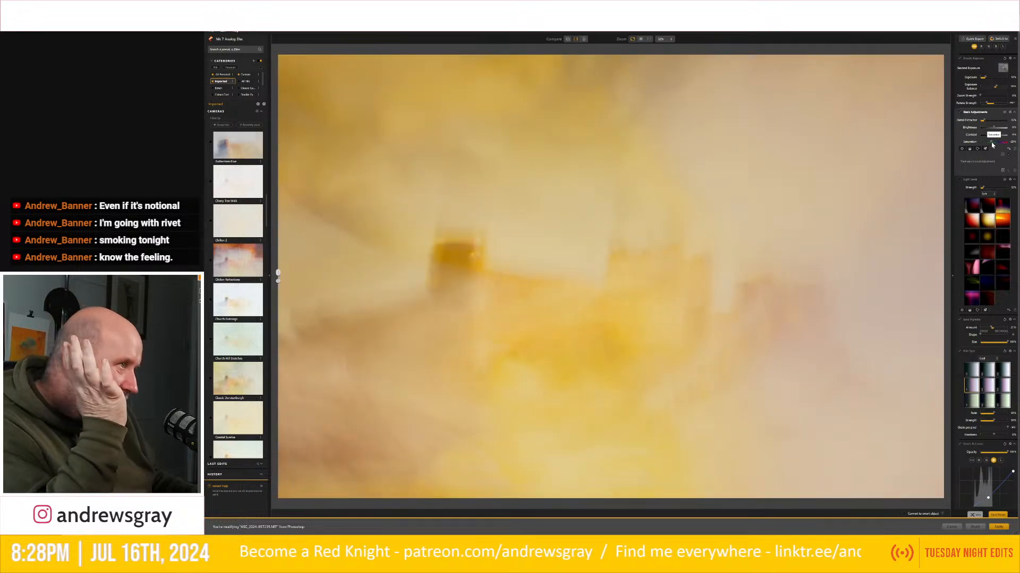
left_click_drag(991, 142, 993, 143)
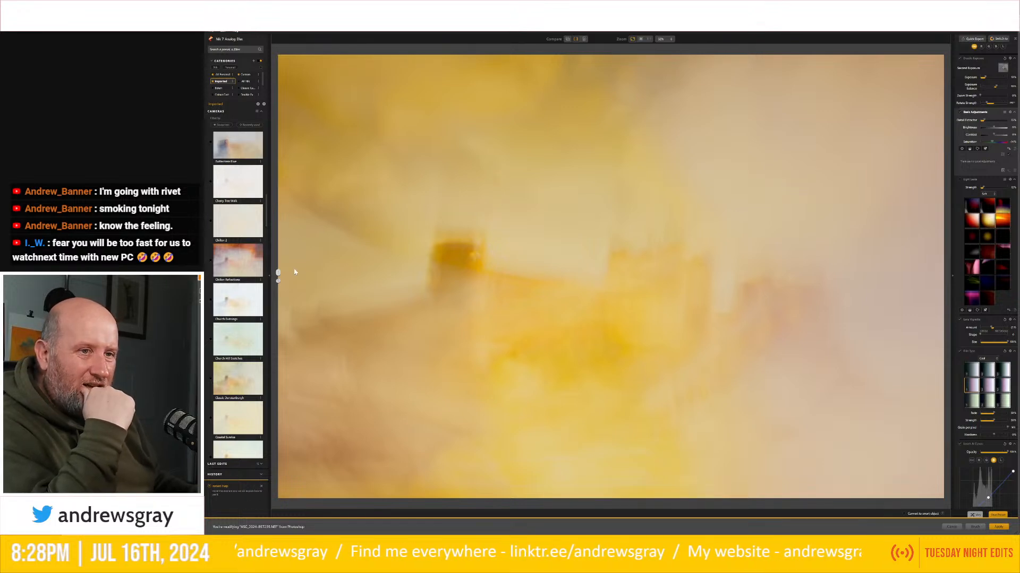
left_click_drag(277, 273, 277, 164)
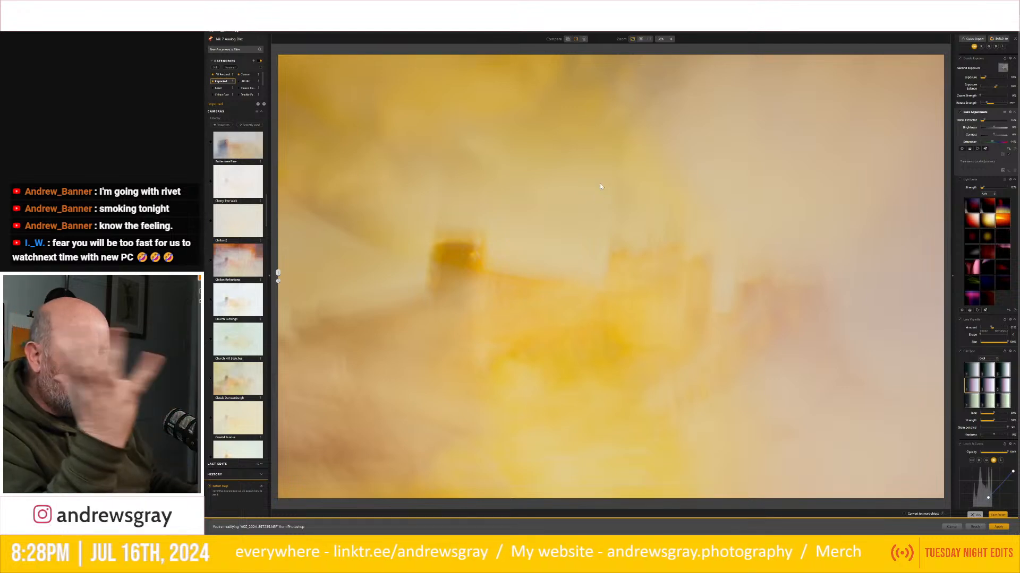
left_click(999, 528)
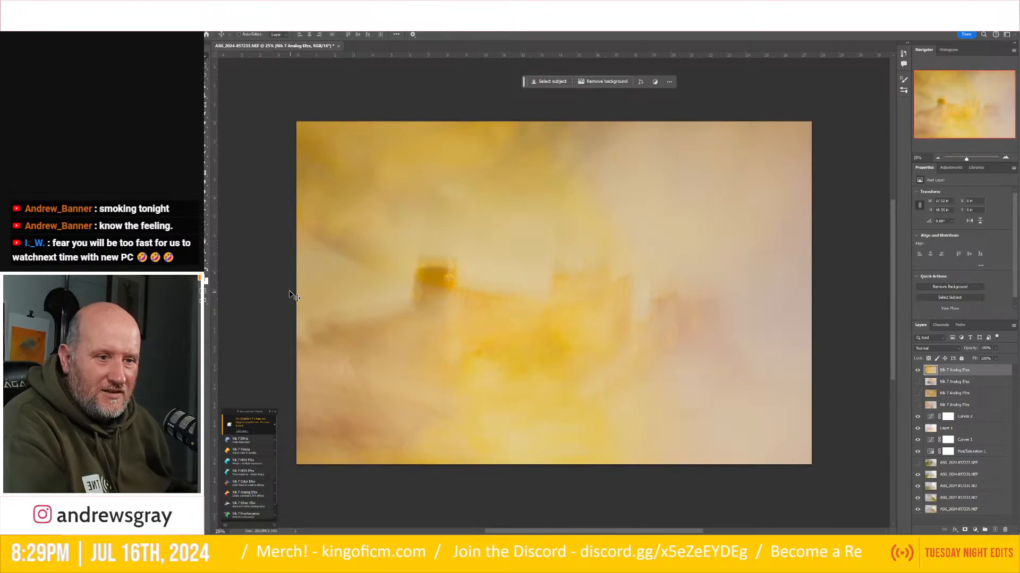
Hide the topmost Nik 7 Analog Efex layer and launch Nik 7 Analog Efex with the Curves 2 layer selected.
left_click(917, 370)
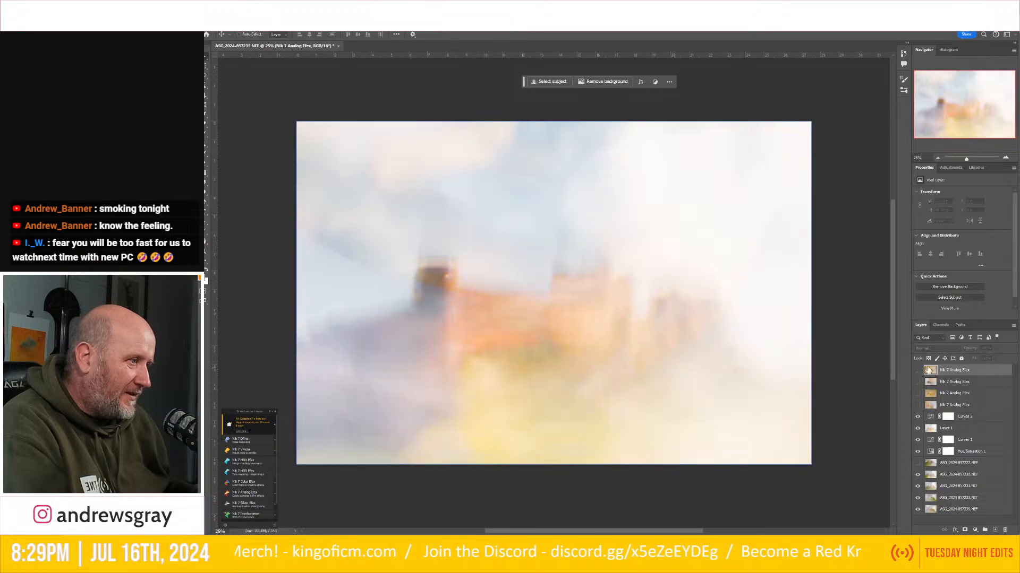
left_click(965, 418)
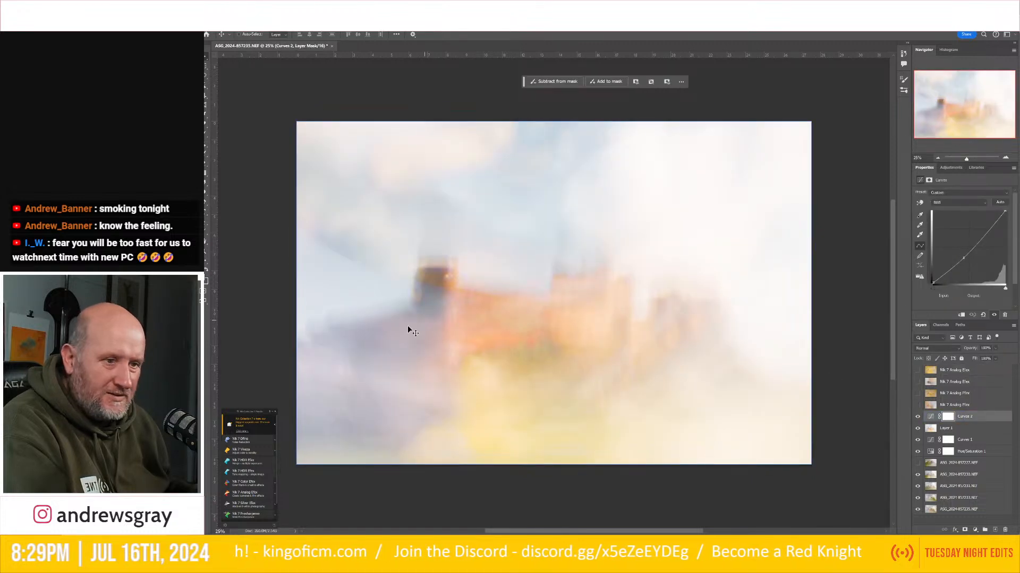
left_click(247, 493)
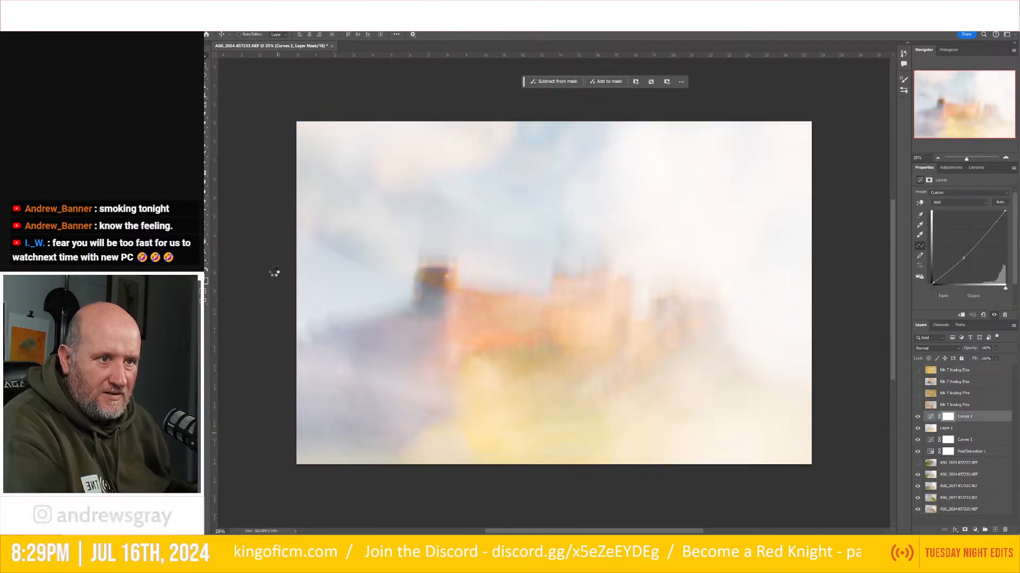
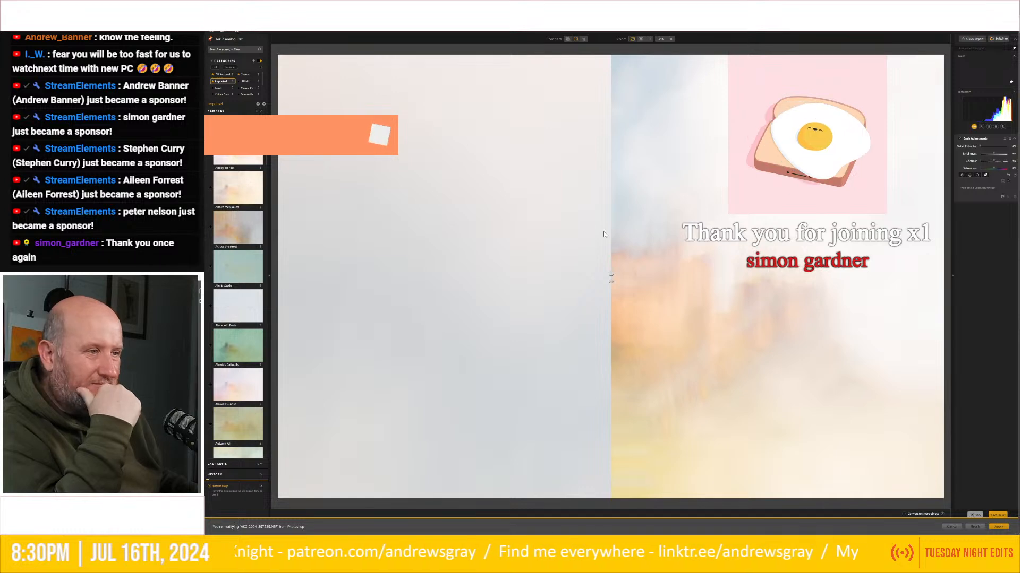
Show the full edited preview and try a muted orange-brown castle preset from the imported camera presets.
left_click_drag(609, 276, 304, 251)
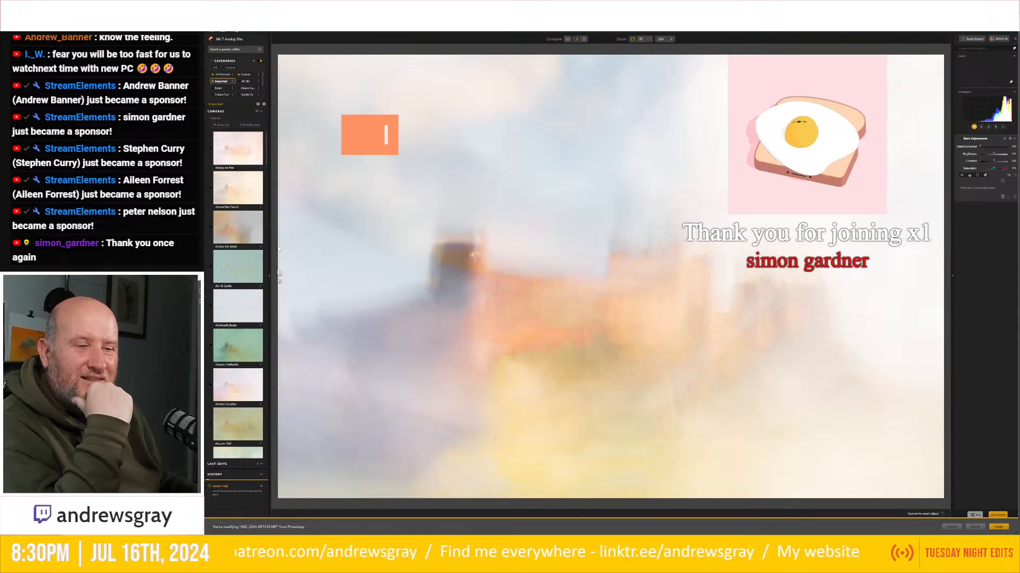
scroll(241, 212, "down", 3)
scroll(241, 214, "down", 1)
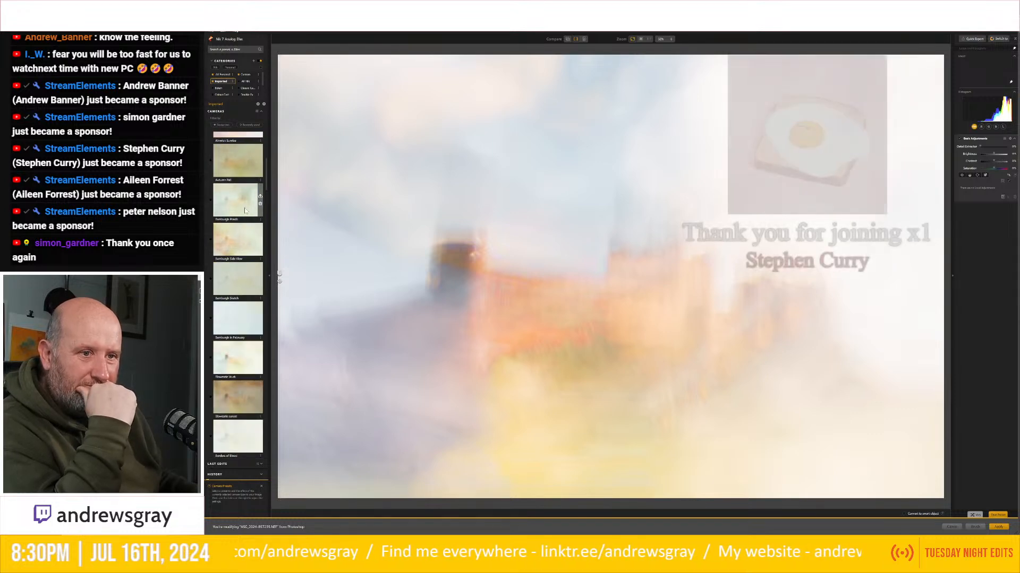
scroll(244, 210, "down", 6)
scroll(244, 211, "down", 3)
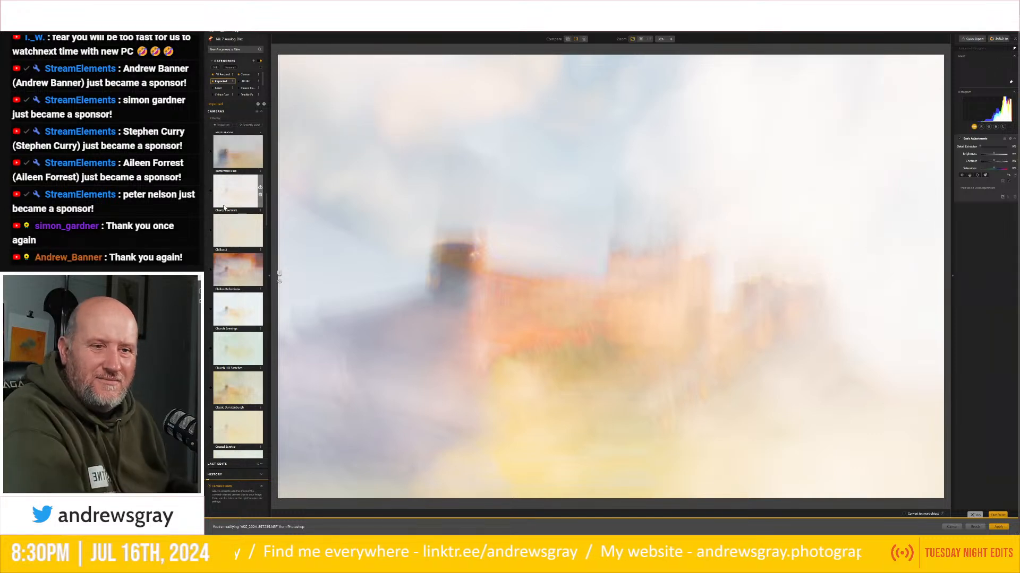
scroll(230, 244, "down", 3)
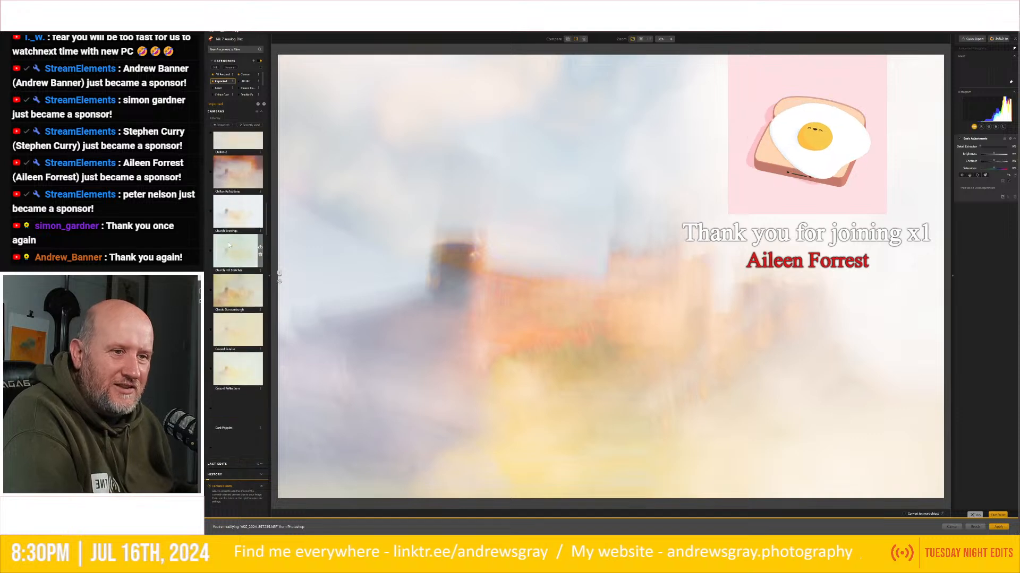
scroll(237, 213, "down", 2)
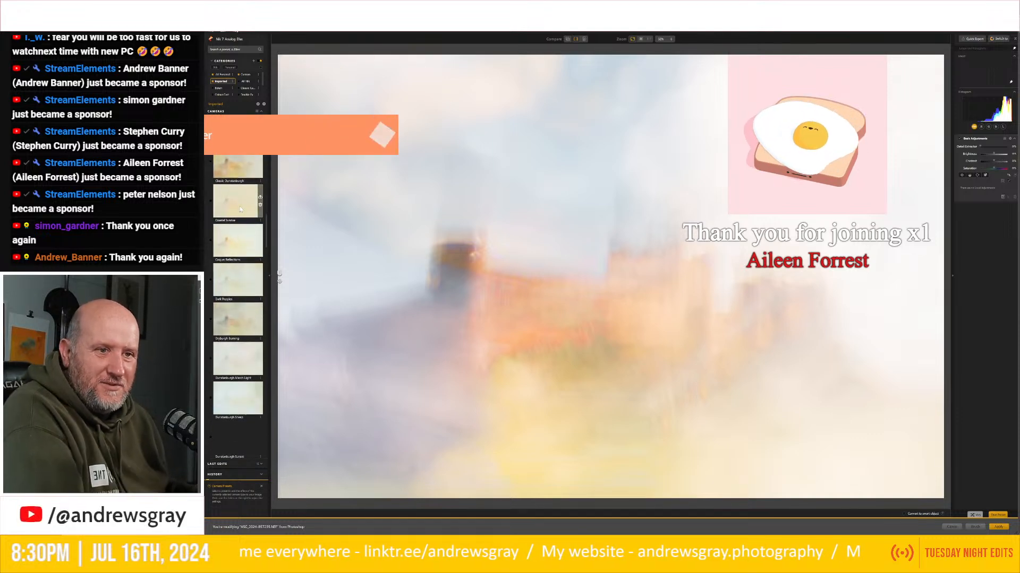
scroll(237, 223, "down", 2)
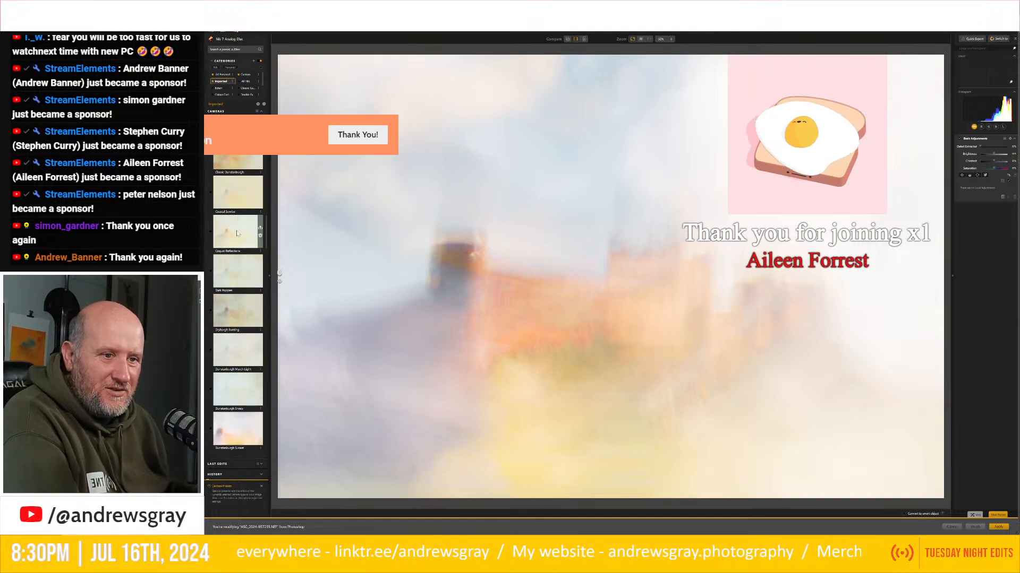
scroll(236, 234, "down", 2)
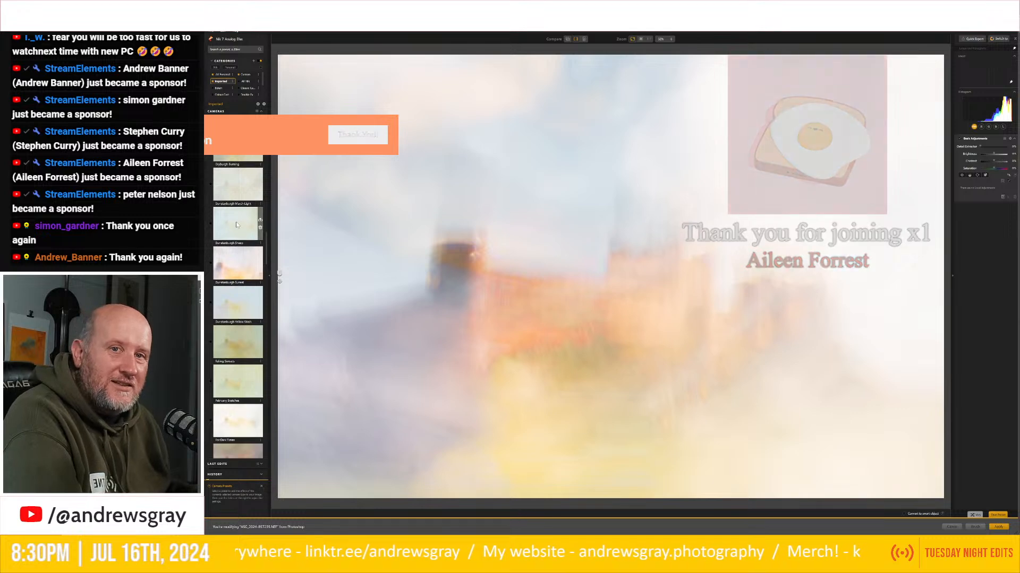
scroll(236, 223, "down", 3)
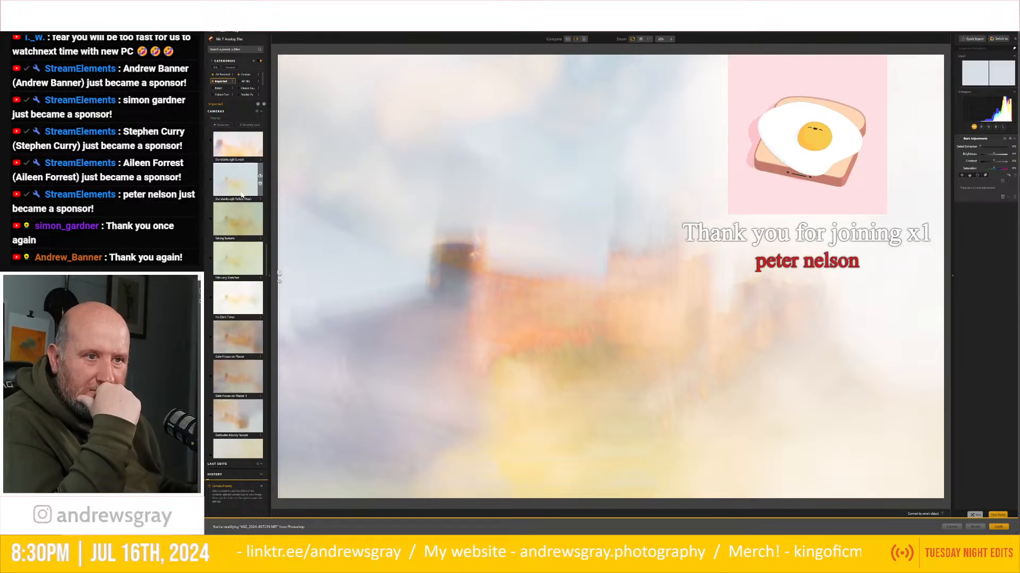
scroll(239, 214, "up", 1)
scroll(241, 213, "down", 3)
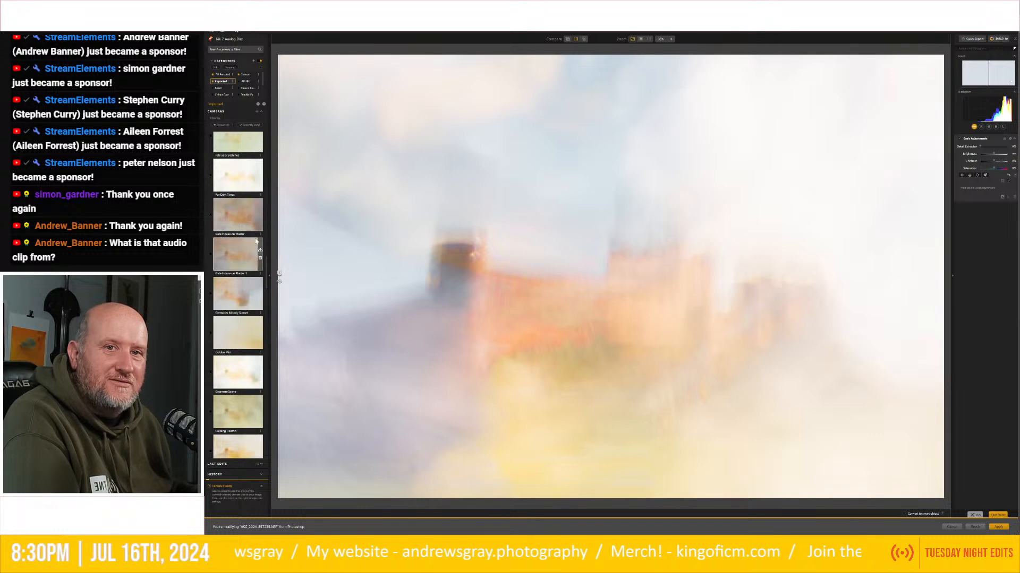
left_click(233, 219)
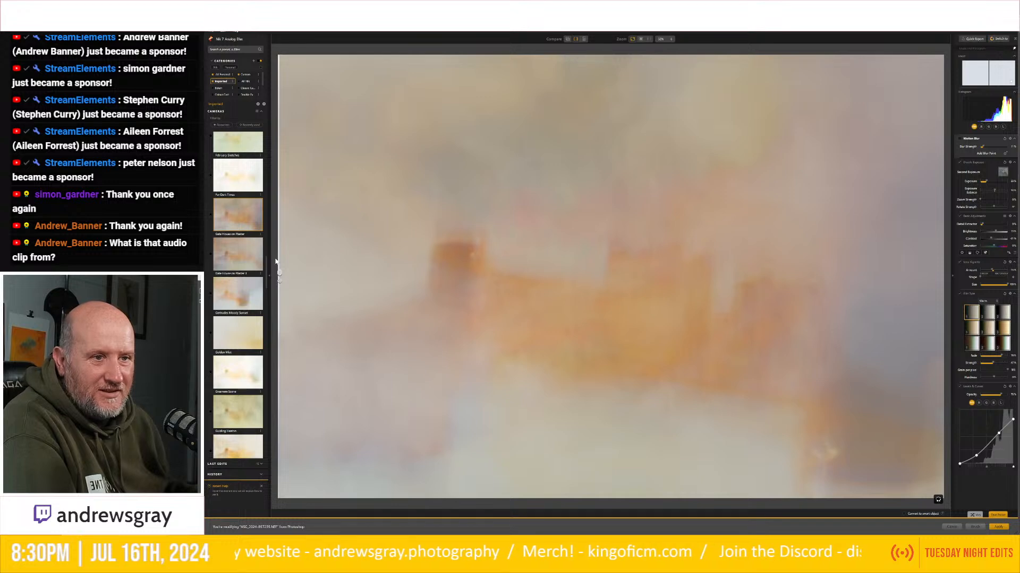
Try the imported Romantic Walk preset on the castle image.
scroll(247, 244, "down", 7)
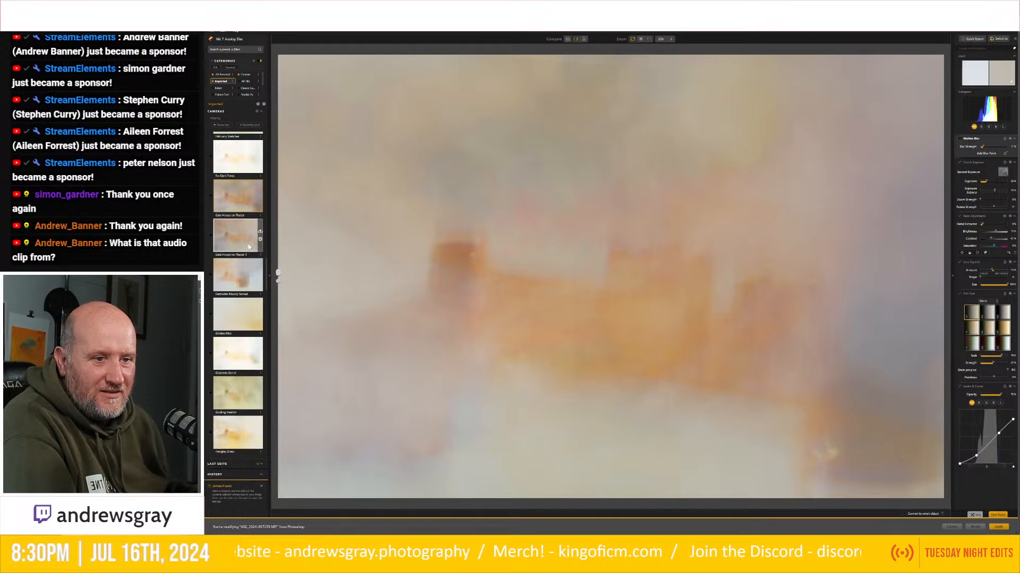
scroll(247, 244, "down", 7)
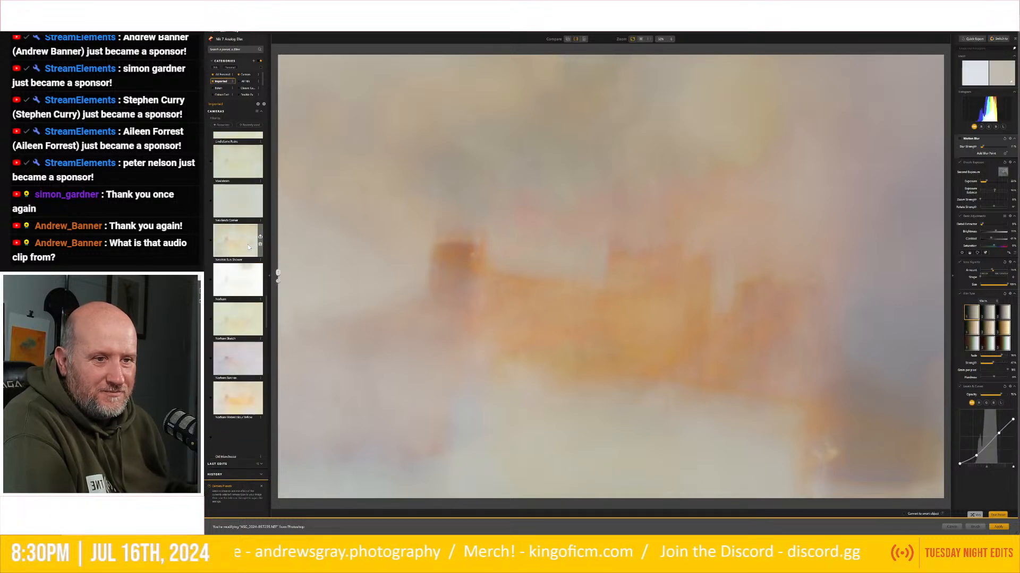
scroll(248, 244, "down", 7)
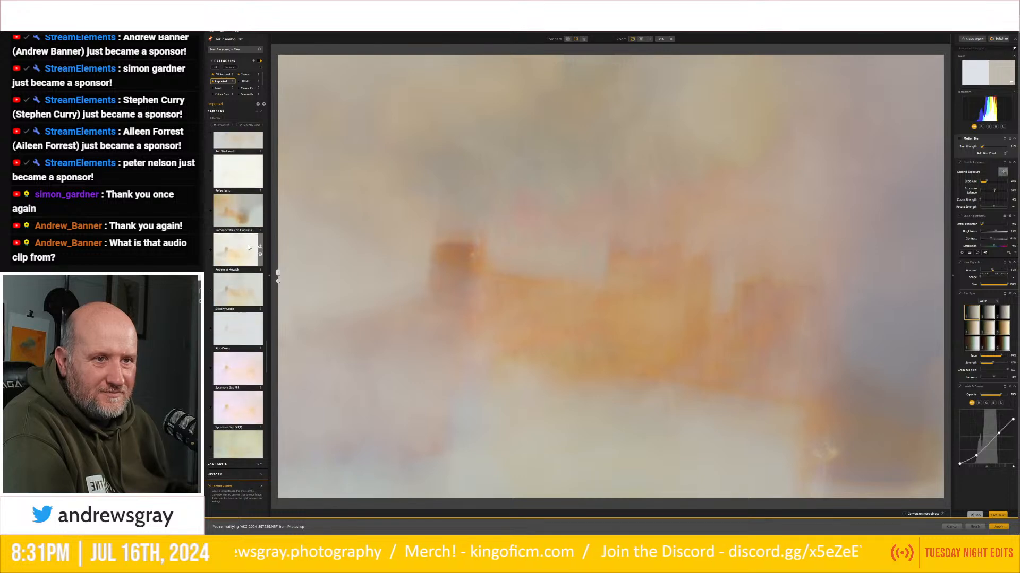
left_click(235, 212)
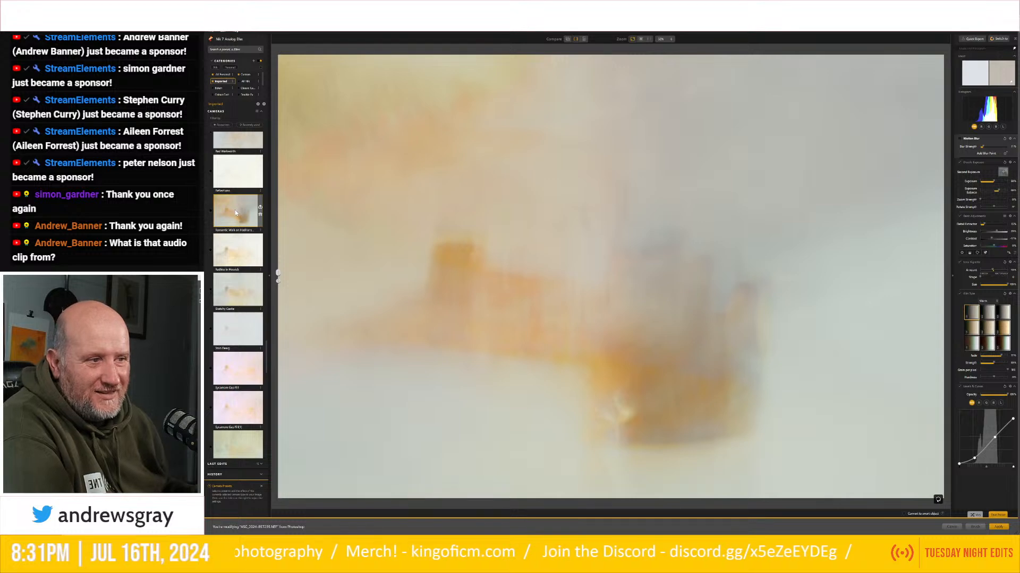
Try the violet-and-orange TNE preset among the imported presets, and apply the grey-beige TNE preset directly below it.
scroll(237, 255, "down", 2)
scroll(238, 269, "down", 8)
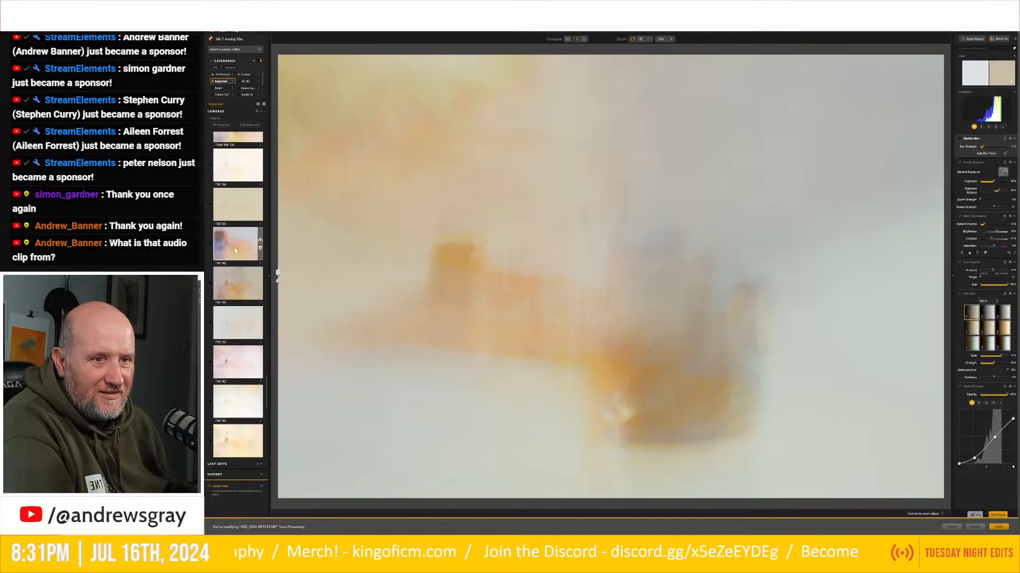
left_click(235, 250)
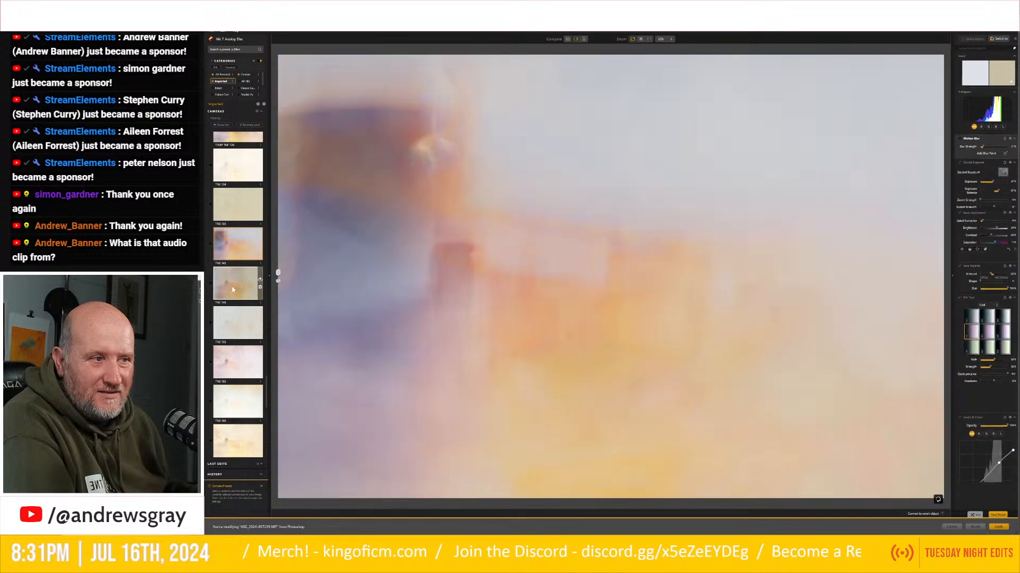
left_click(233, 289)
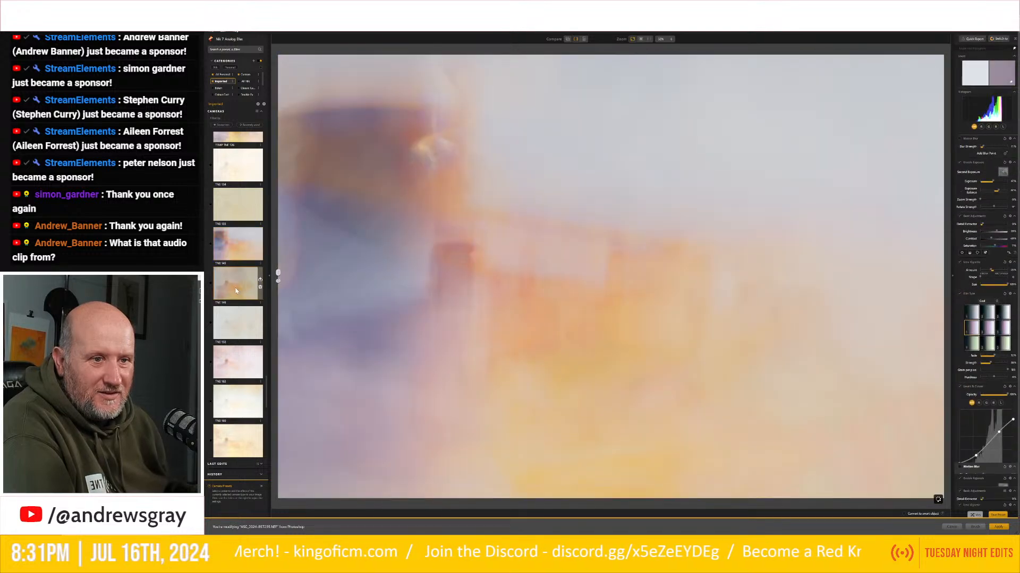
Browse further down the imported camera presets and apply the orange-brown Whisper to me preset to the castle image.
scroll(236, 293, "down", 5)
scroll(238, 296, "down", 8)
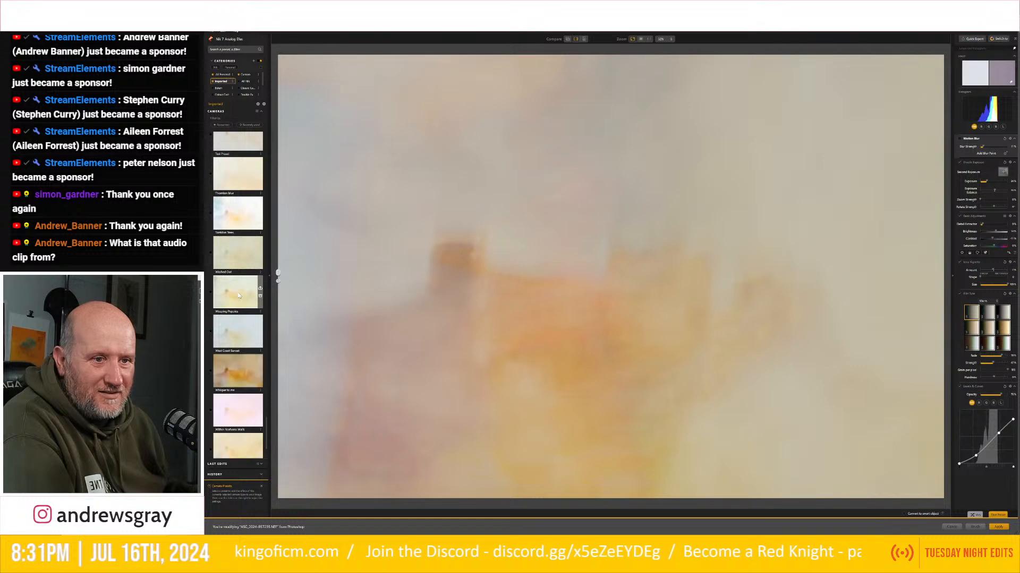
scroll(237, 312, "down", 3)
left_click(240, 281)
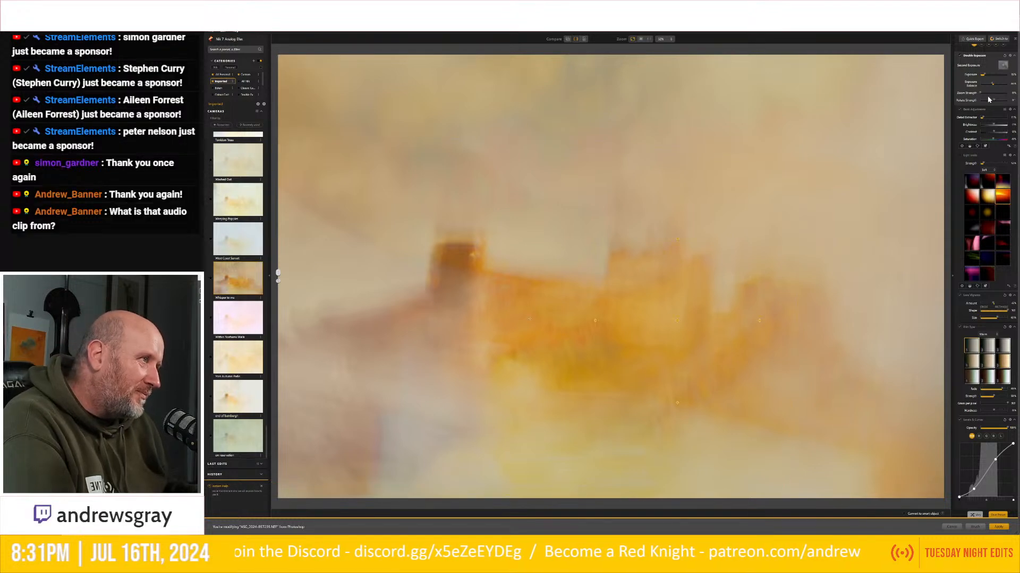
Lower the saturation slightly and fine-tune the contrast and brightness in the Basic Adjustments.
left_click(990, 140)
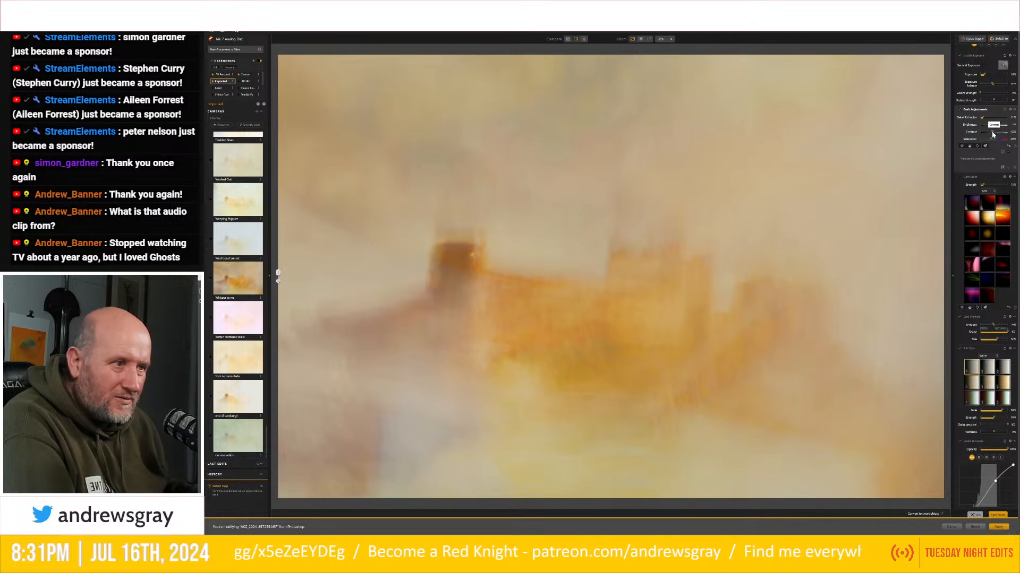
left_click_drag(989, 135, 994, 135)
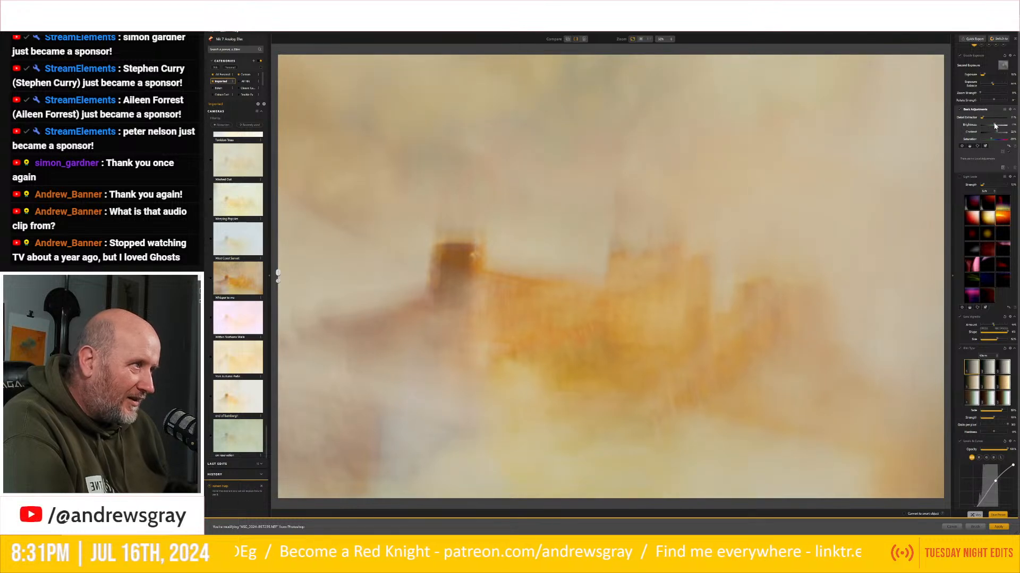
left_click_drag(996, 123, 995, 124)
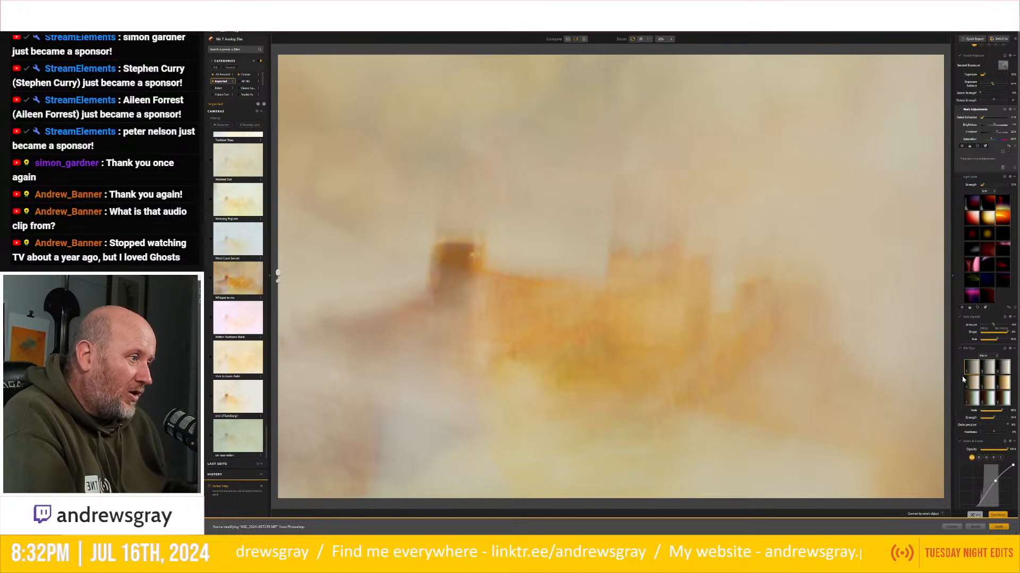
Tilt the Double Exposure overlay counterclockwise and reposition it so the second exposure blends with the castle walls.
scroll(979, 307, "up", 3)
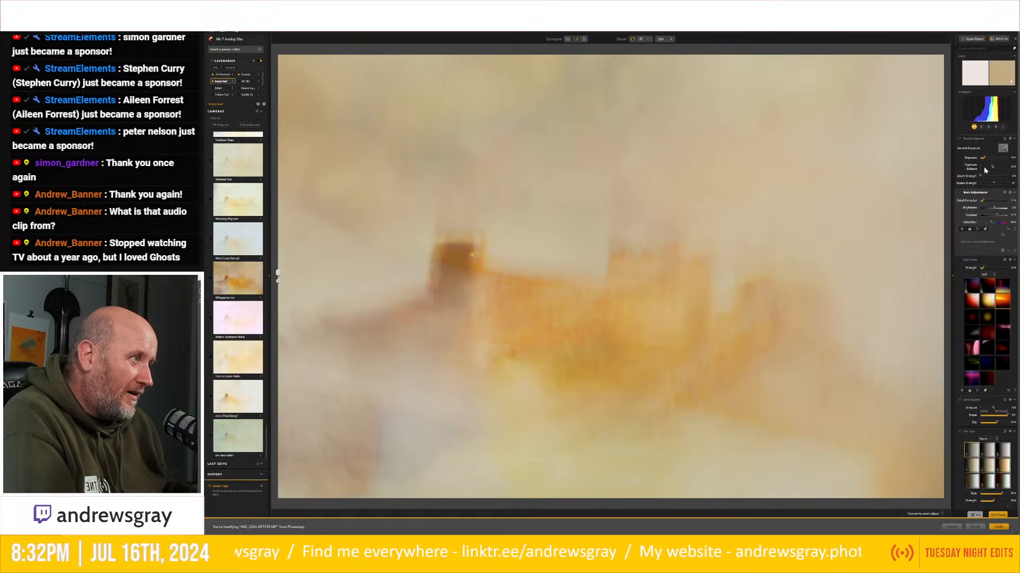
left_click(982, 153)
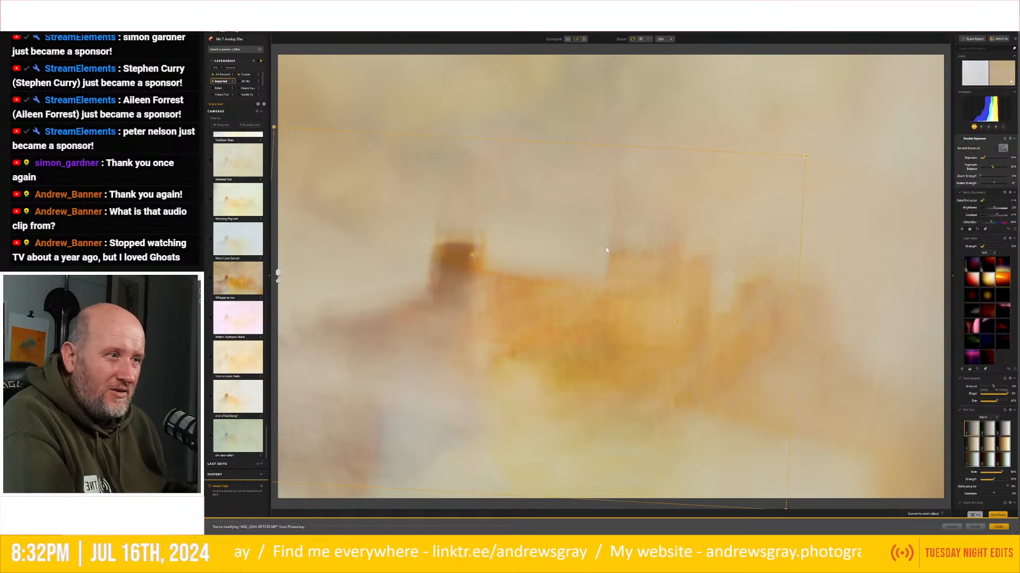
mouse_move(535, 313)
left_mouse_down()
mouse_move(527, 337)
mouse_move(520, 306)
mouse_move(533, 310)
mouse_move(530, 323)
mouse_move(518, 321)
left_mouse_up()
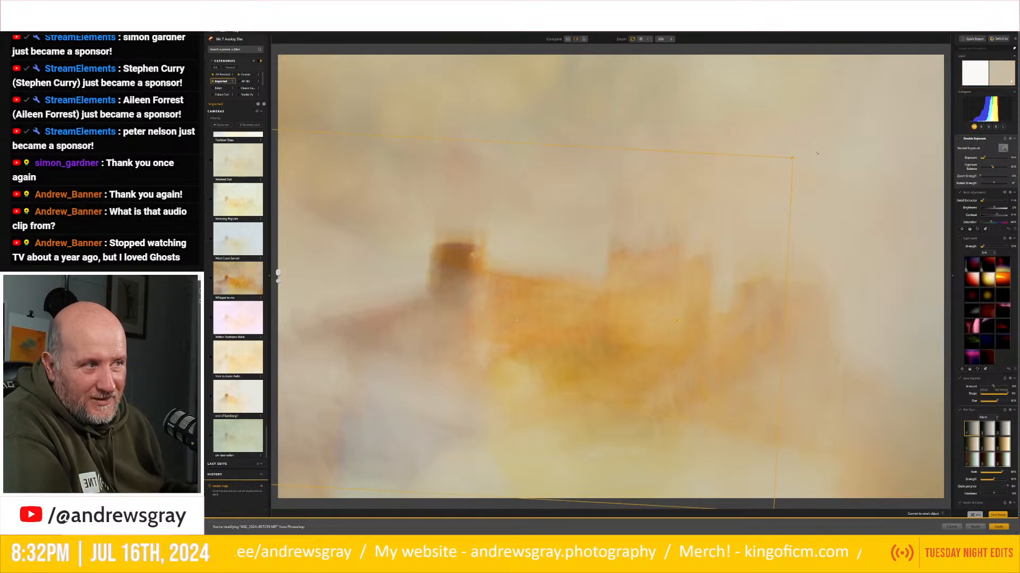
left_click_drag(806, 140, 781, 109)
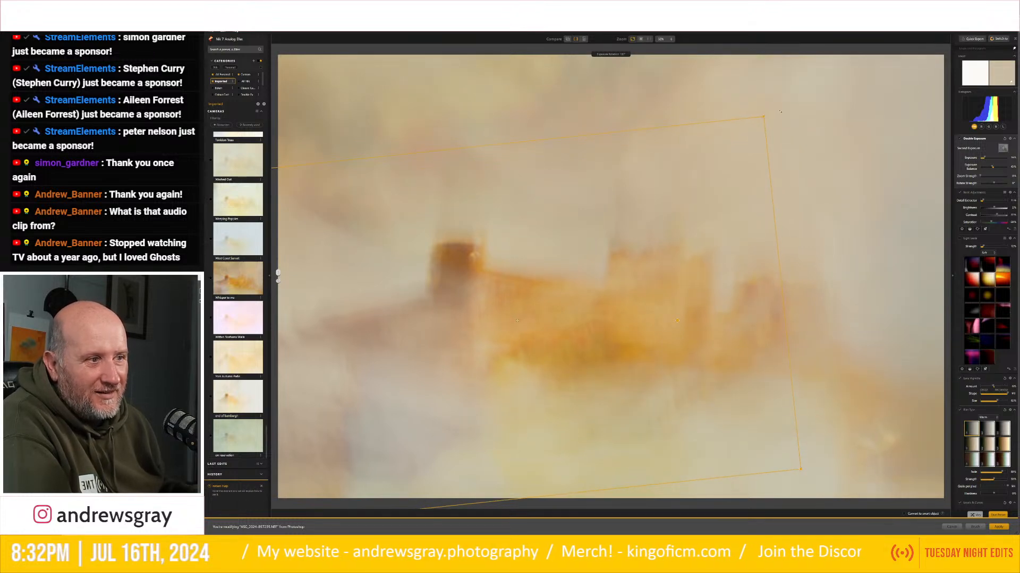
mouse_move(517, 320)
left_mouse_down()
mouse_move(516, 337)
mouse_move(500, 327)
mouse_move(529, 326)
left_mouse_up()
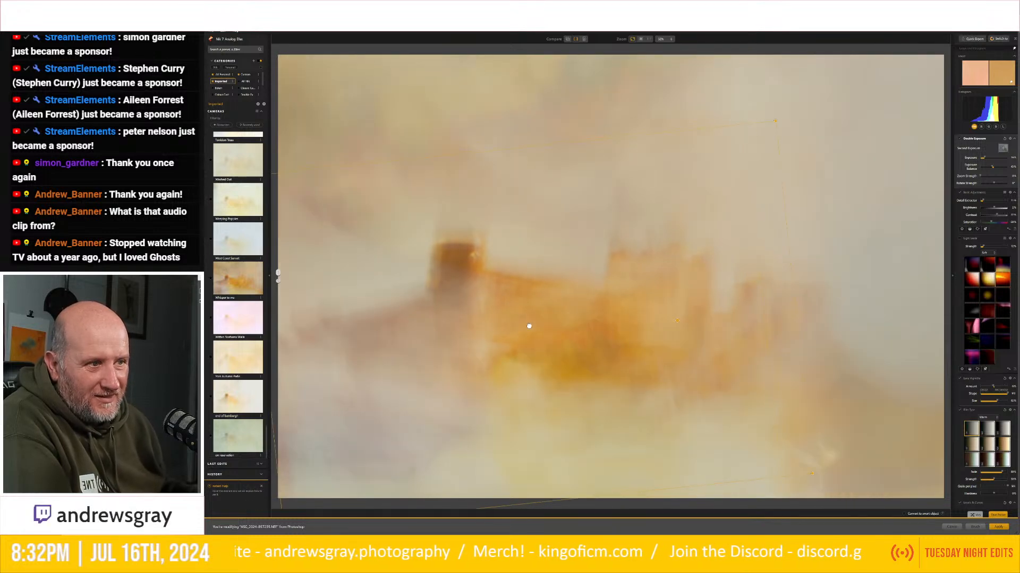
mouse_move(545, 328)
left_mouse_down()
mouse_move(570, 331)
mouse_move(536, 346)
left_mouse_up()
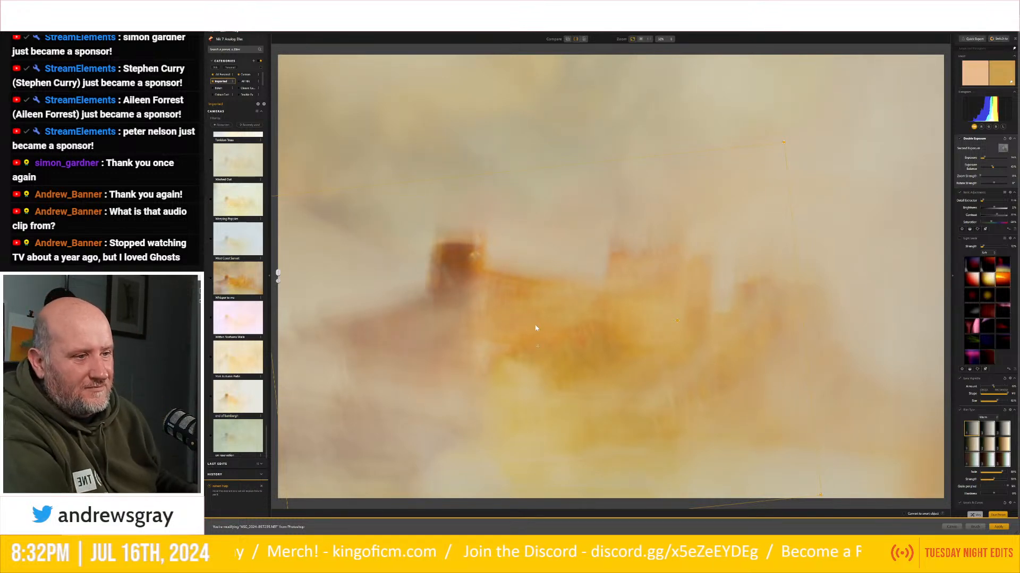
left_click_drag(536, 344, 532, 331)
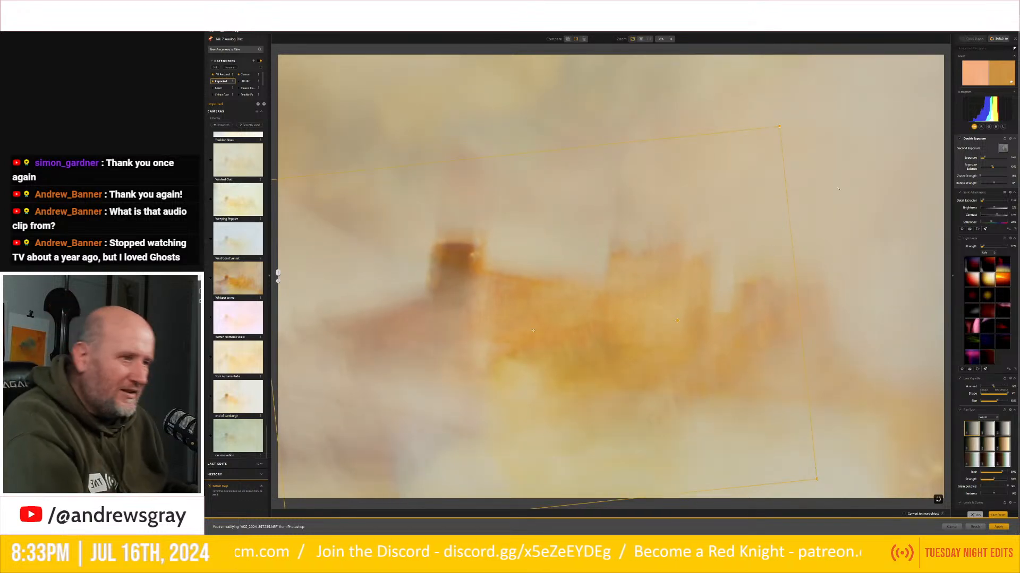
left_click(960, 380)
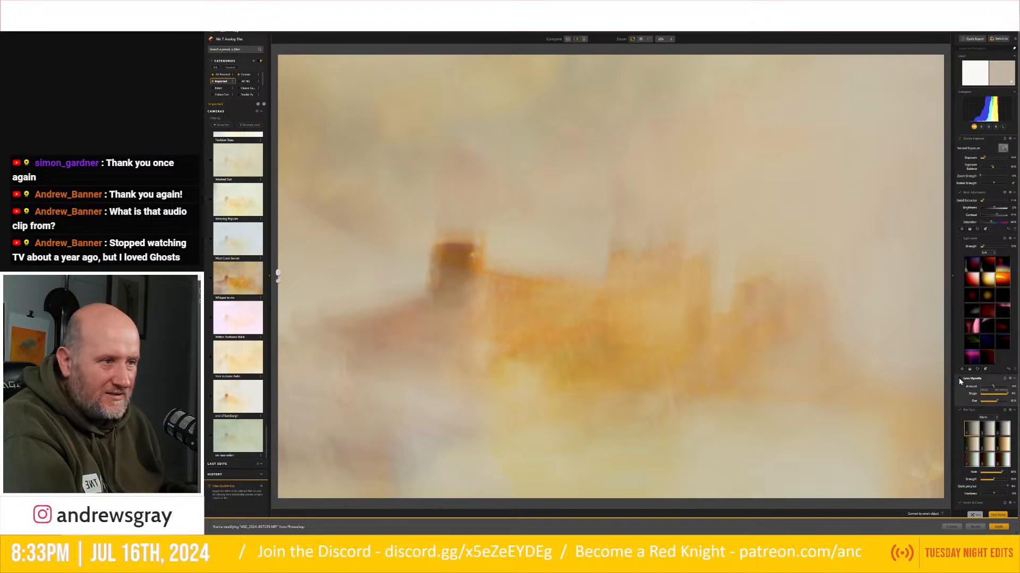
left_click(959, 379)
left_click(960, 381)
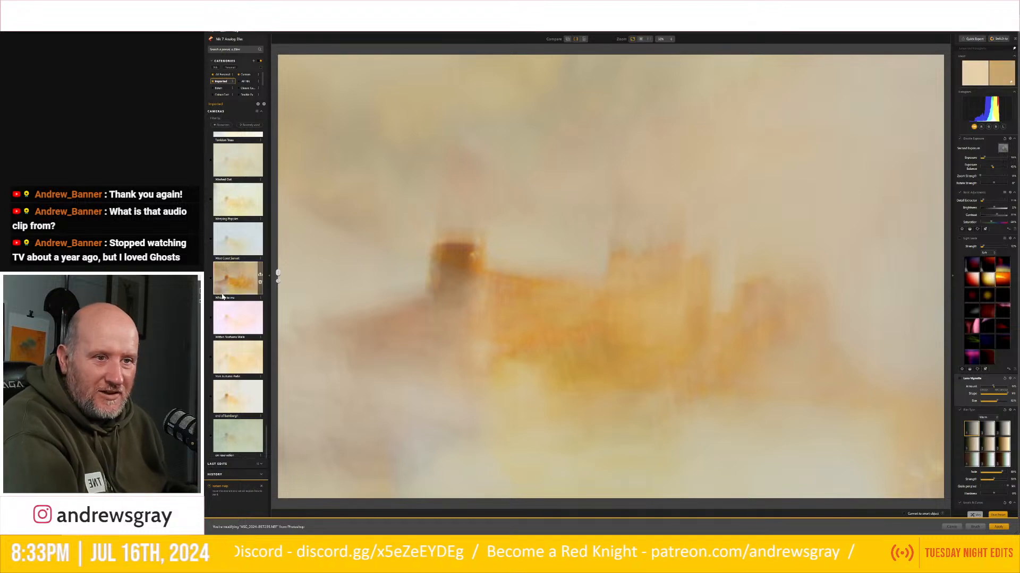
Look through the other imported presets, keep the current look and apply it to the Photoshop document.
left_click_drag(268, 438, 270, 263)
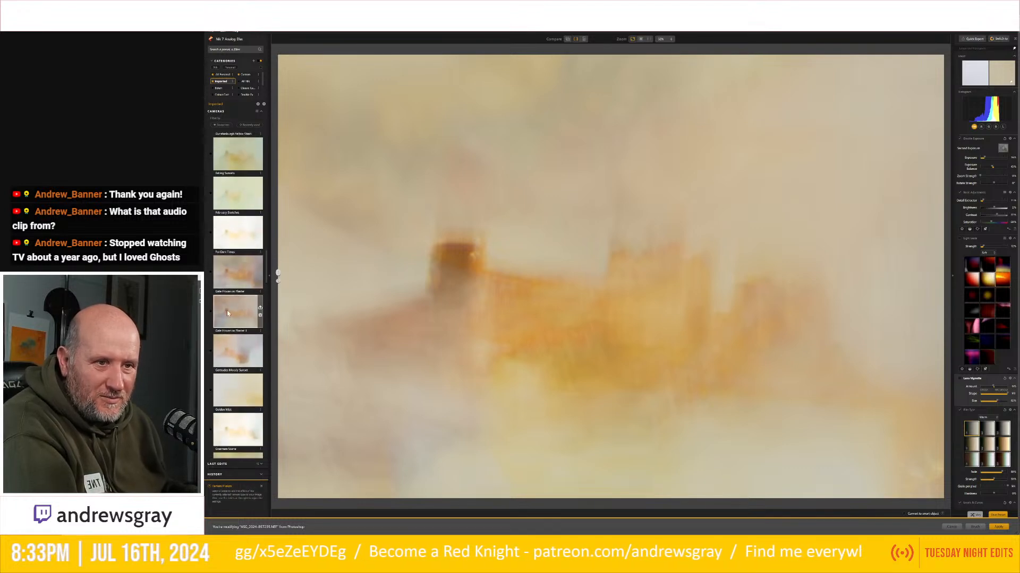
left_click(998, 527)
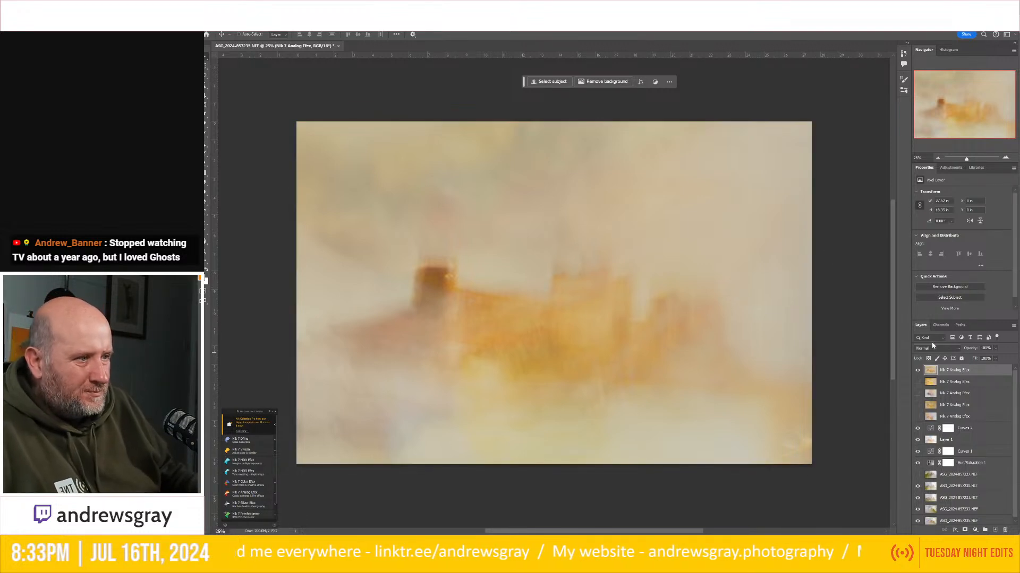
Hide the topmost Nik 7 Analog Efex layer and launch Nik 7 Analog Efex with Layer 1 selected.
left_click(917, 370)
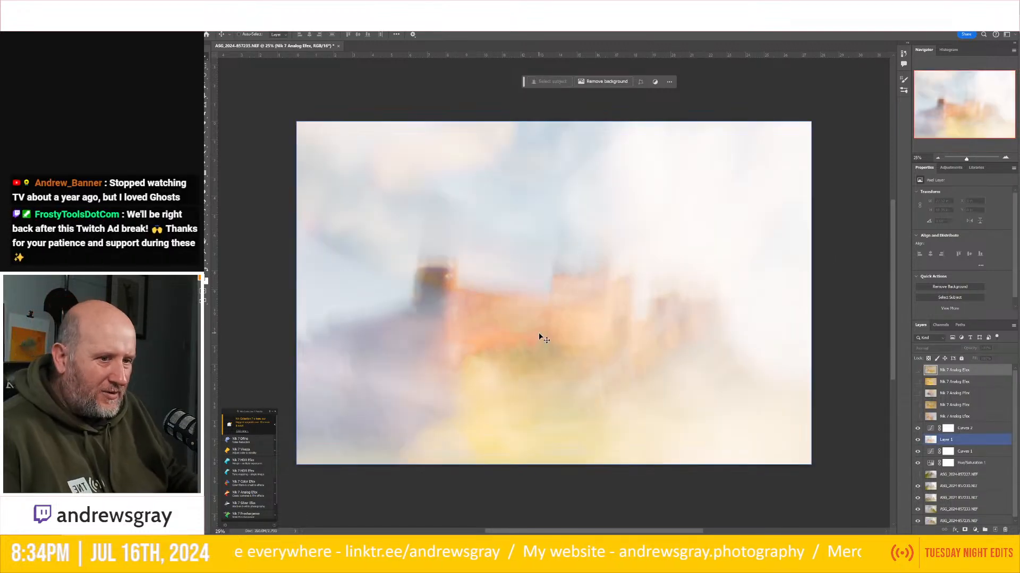
left_click(248, 494)
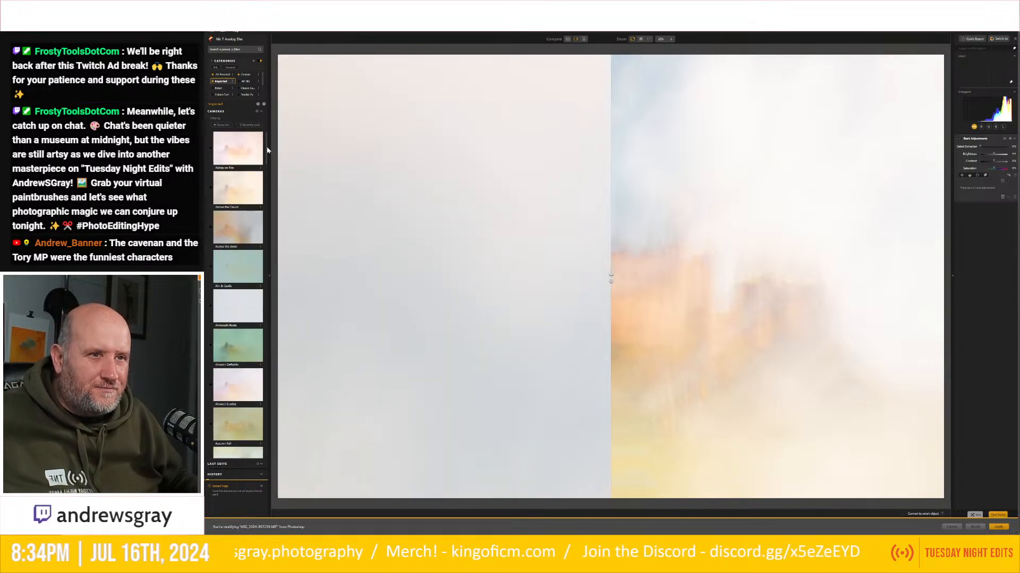
Apply a muted grey-orange castle preset from the imported camera presets and reveal the full edited preview.
left_click_drag(267, 150, 260, 300)
scroll(260, 287, "up", 5)
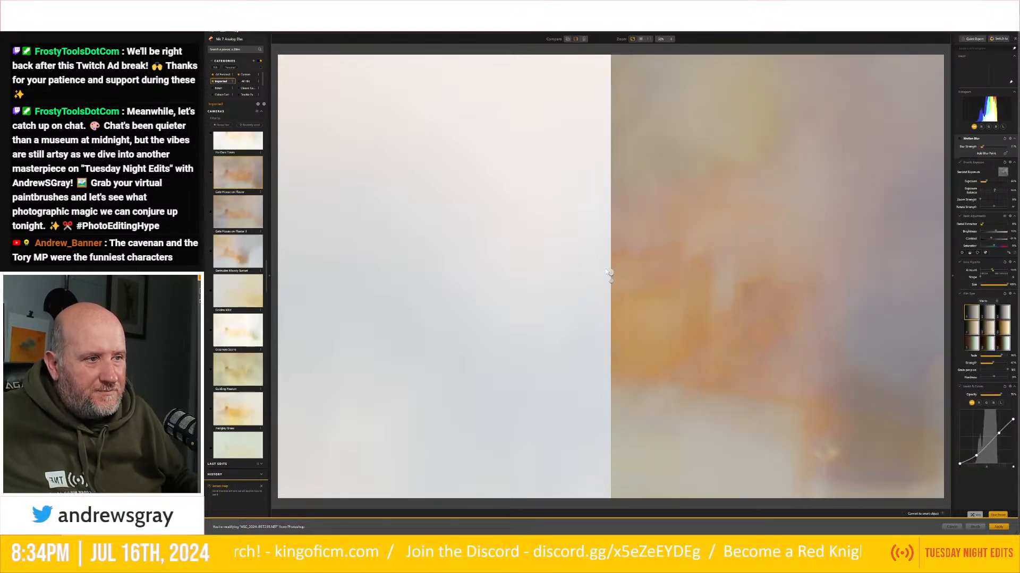
left_click_drag(611, 276, 224, 219)
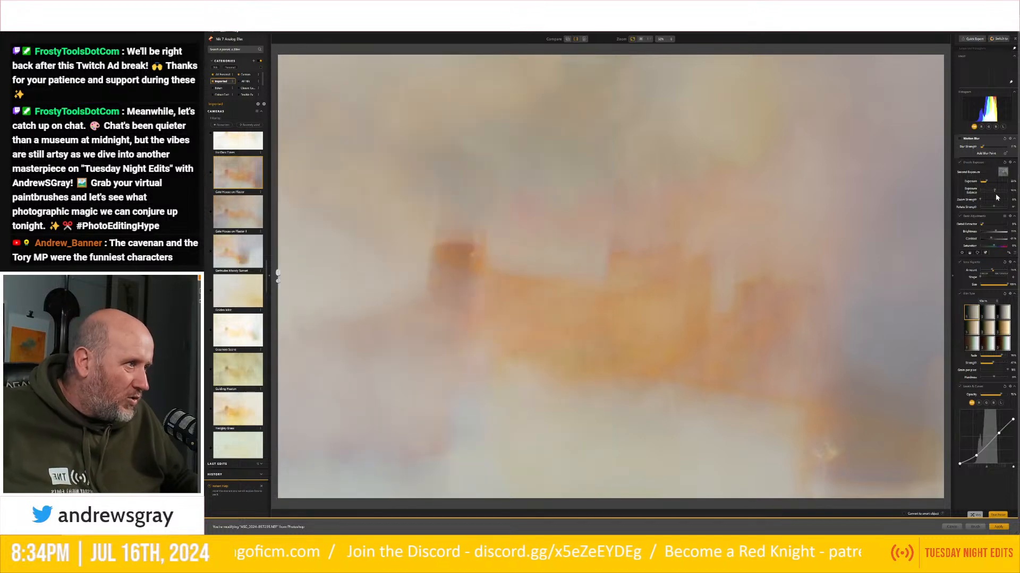
Adjust the Double Exposure balance, and rotate and reposition the second exposure so it slopes diagonally across the castle.
left_click_drag(994, 191, 998, 195)
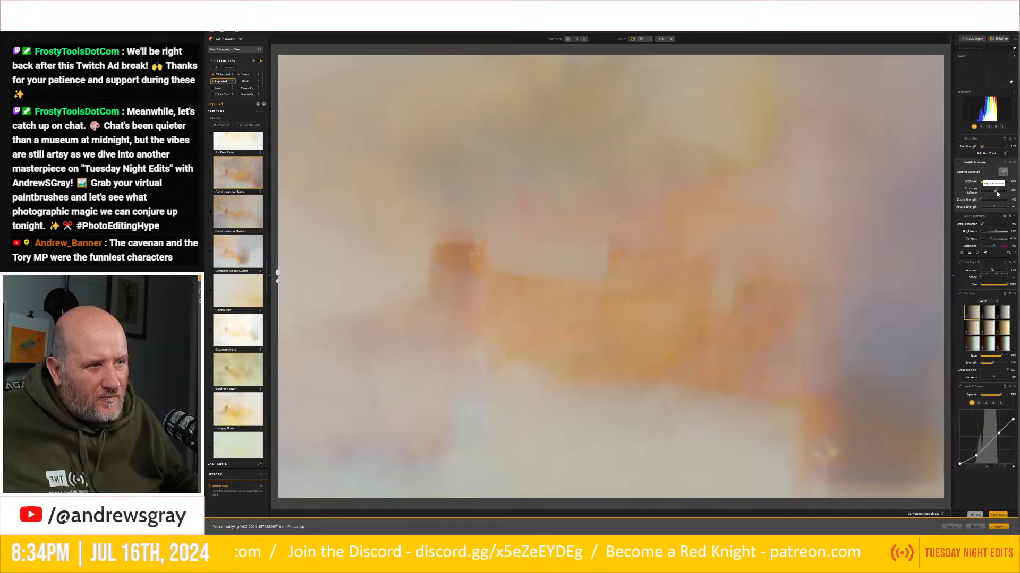
left_click_drag(994, 192, 995, 192)
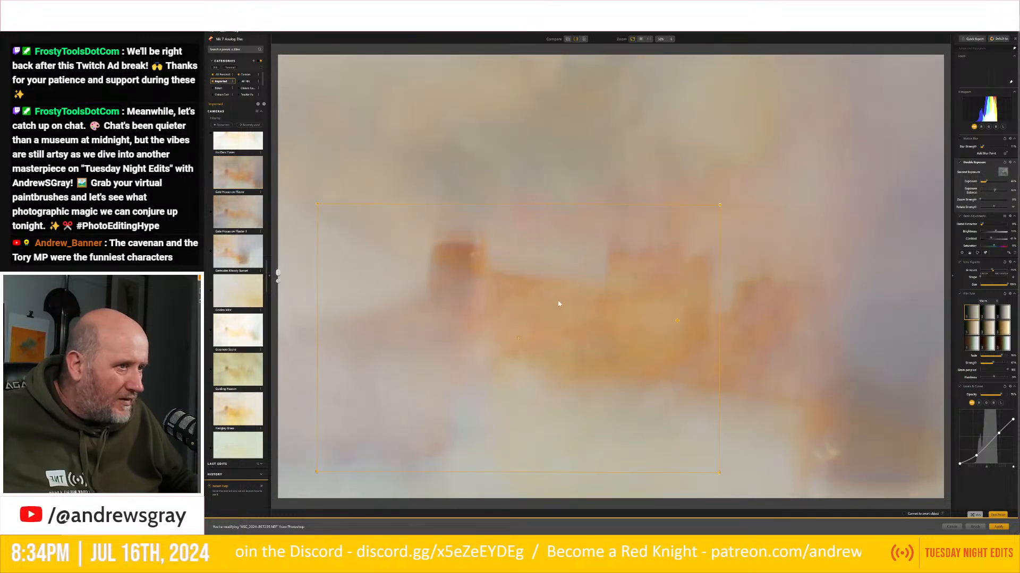
left_click_drag(721, 172, 712, 163)
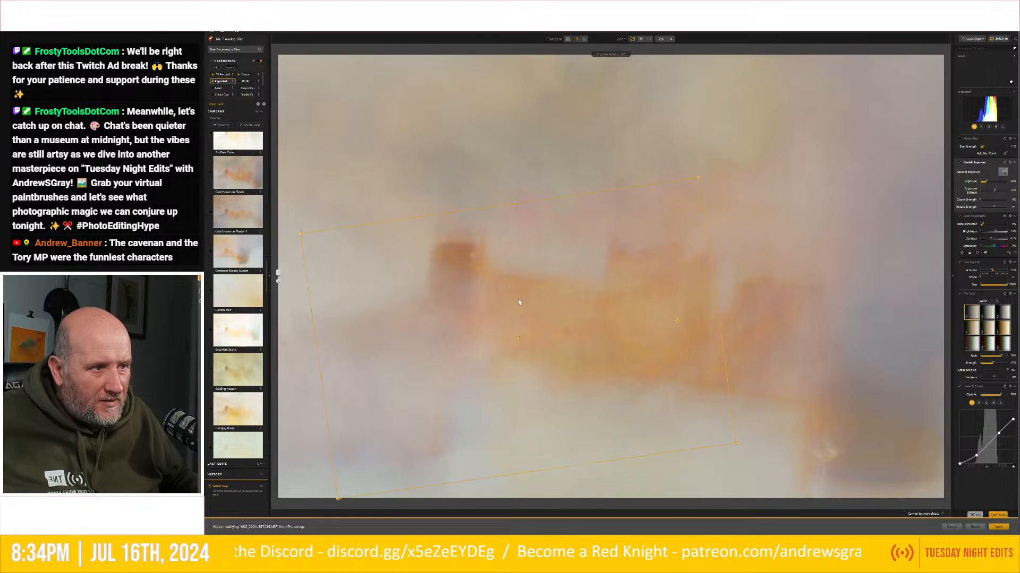
left_click_drag(514, 345, 530, 370)
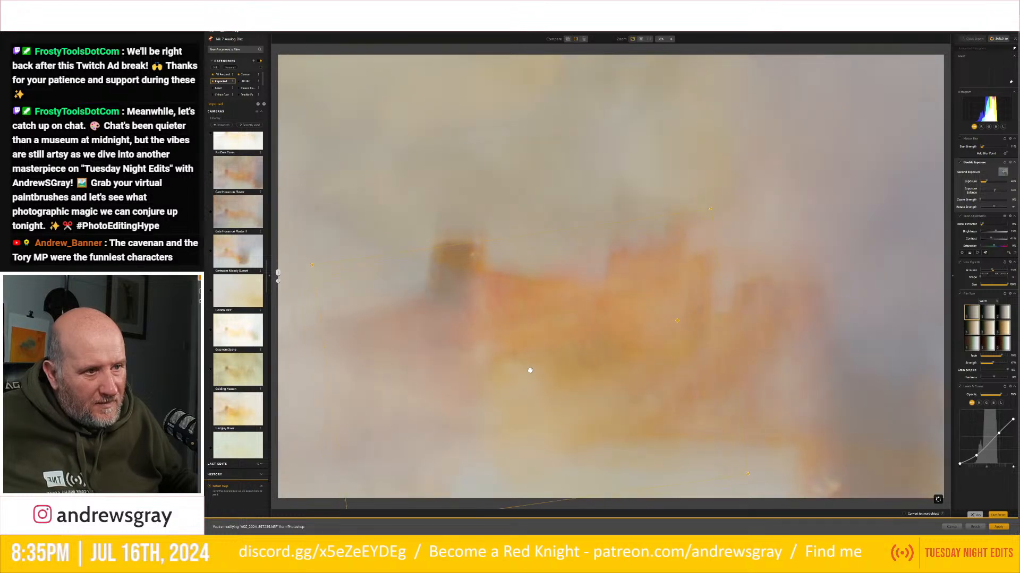
left_click_drag(321, 246, 429, 194)
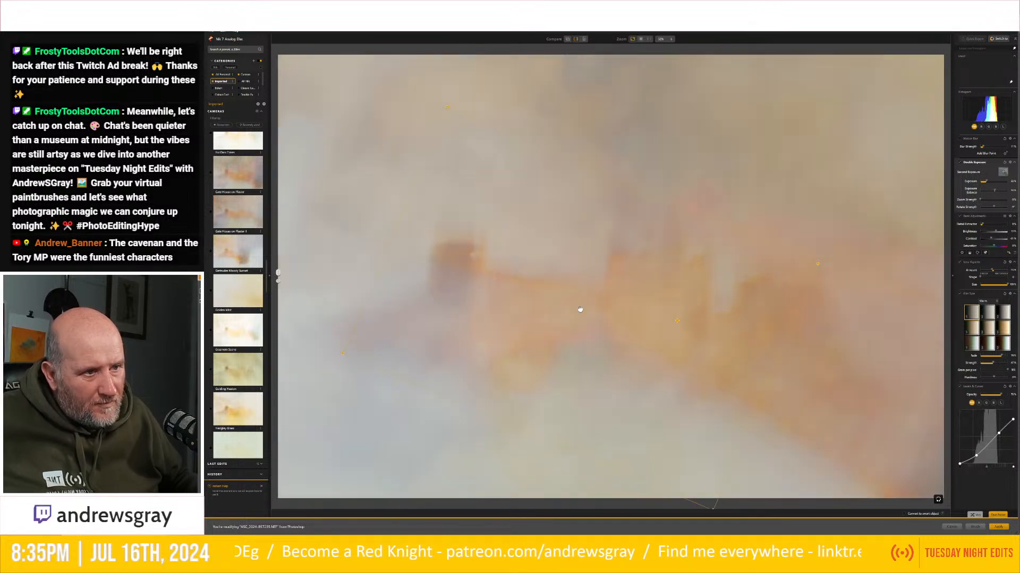
left_click_drag(568, 308, 449, 271)
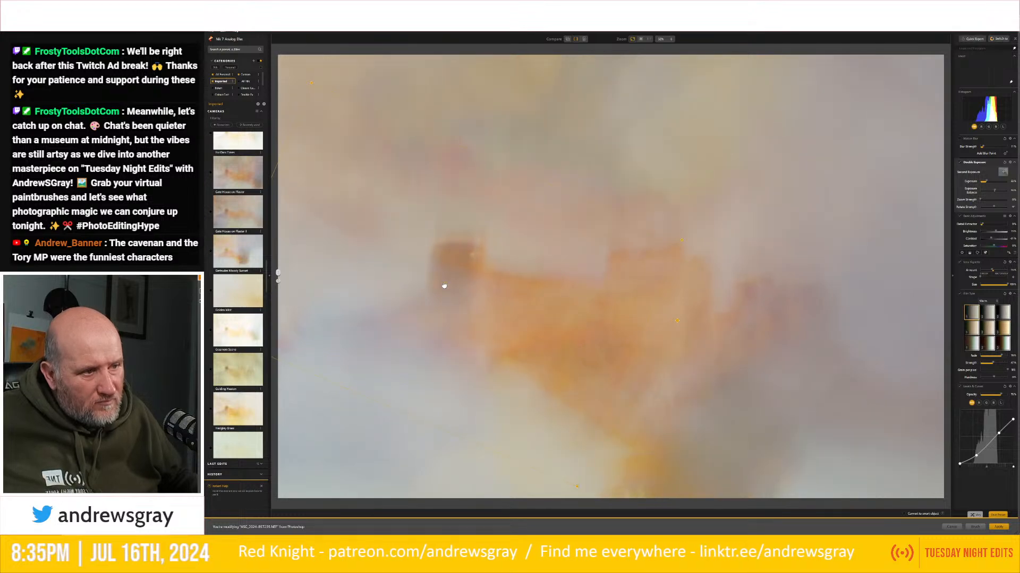
left_click_drag(444, 285, 444, 290)
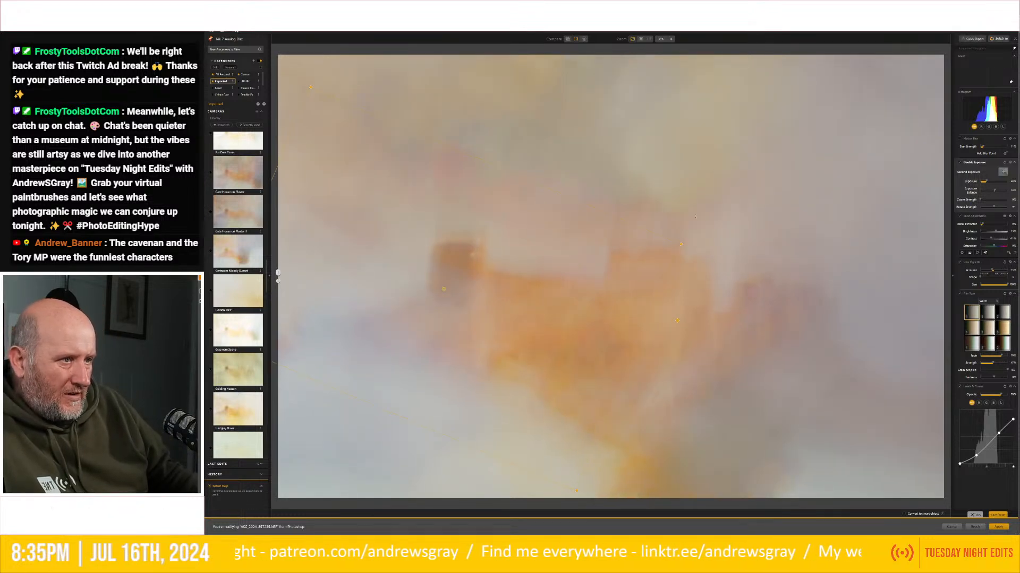
left_click_drag(681, 243, 718, 227)
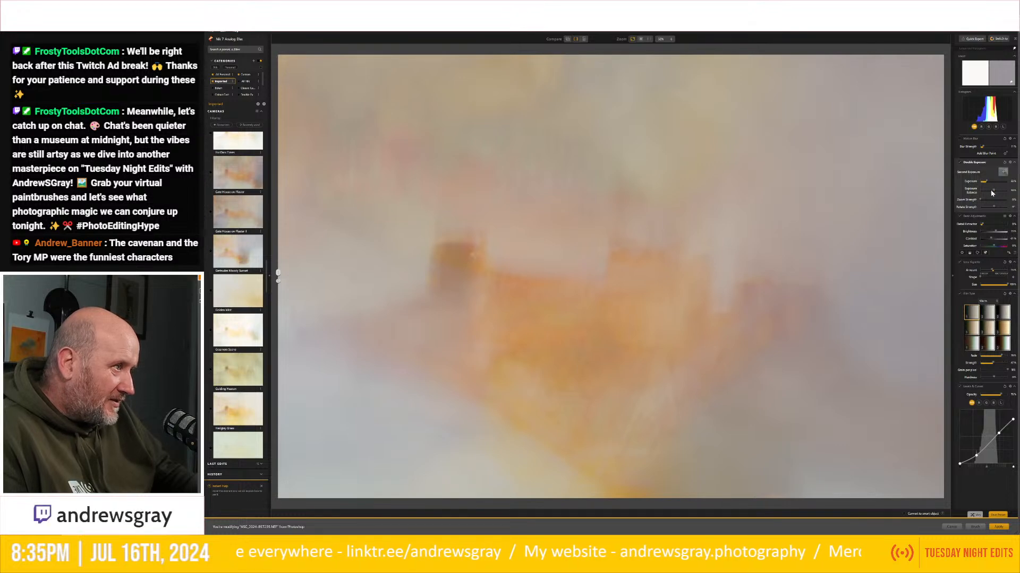
Try a stronger second exposure and settle the Double Exposure balance back near the middle.
left_click_drag(991, 193, 997, 193)
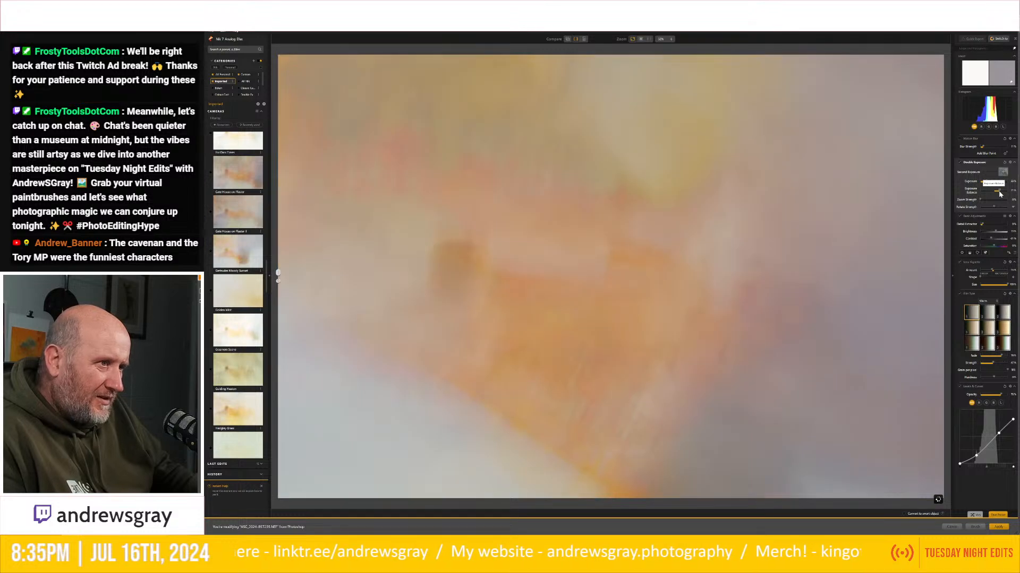
double_click(997, 192)
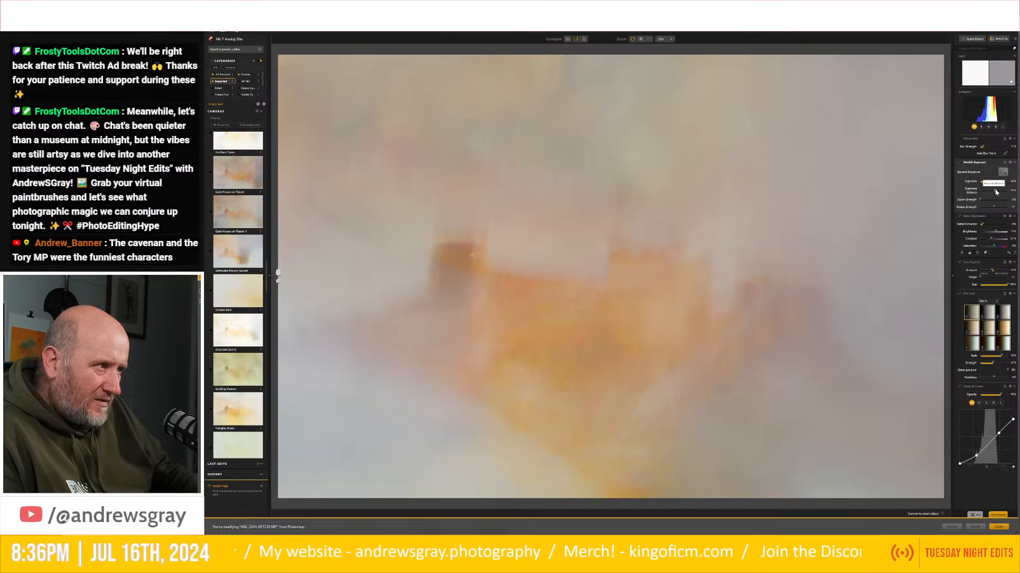
left_click_drag(992, 190, 994, 189)
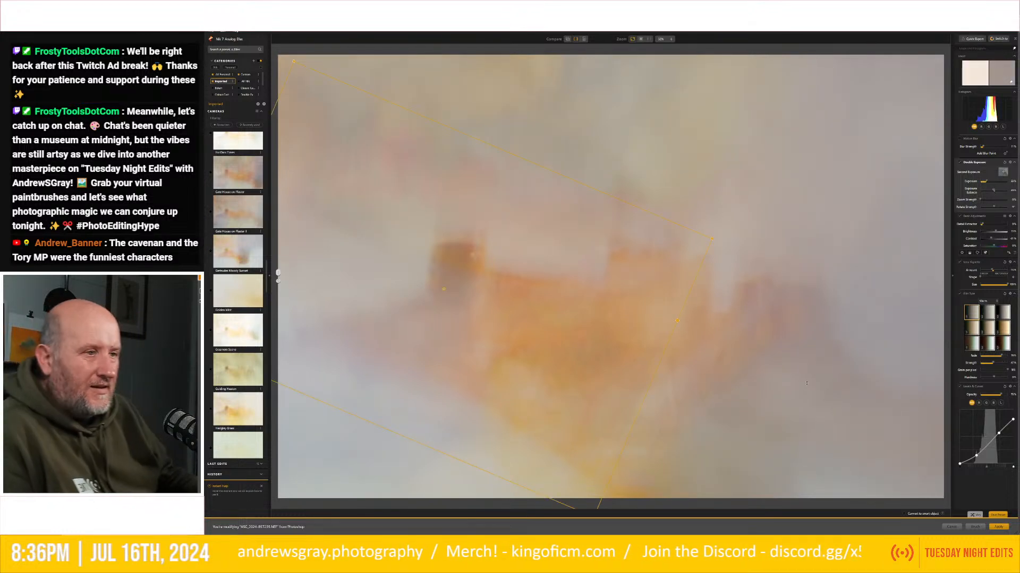
Move the Lens Vignette centre from the image corner to the castle's base and slightly darken the vignette amount.
left_click(983, 263)
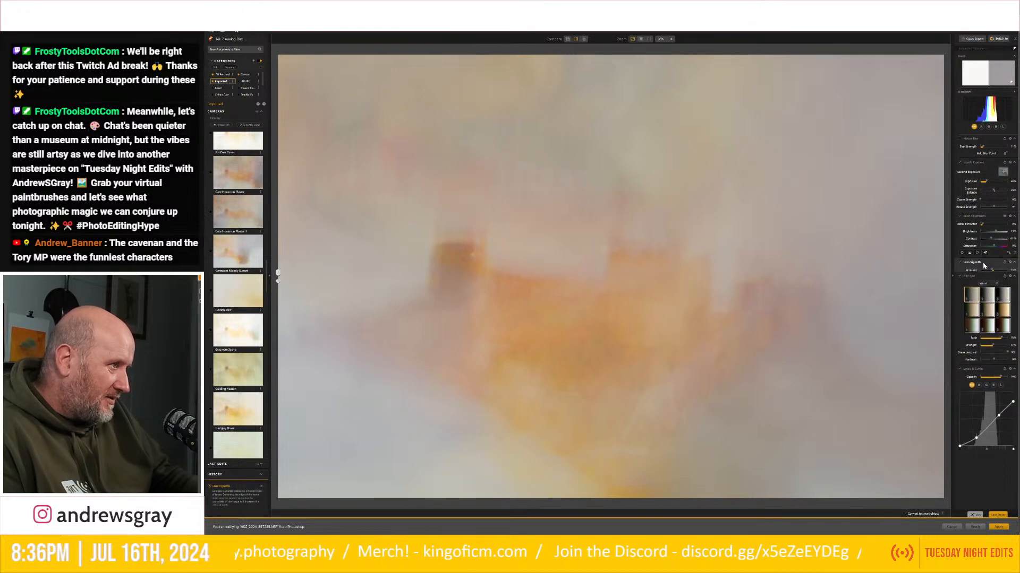
left_click(983, 264)
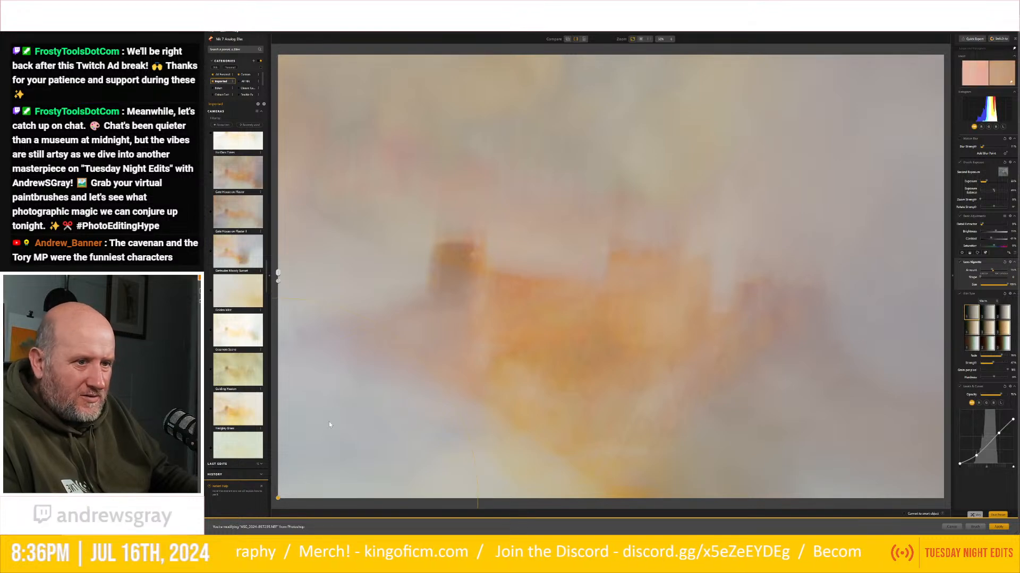
left_click_drag(278, 497, 565, 382)
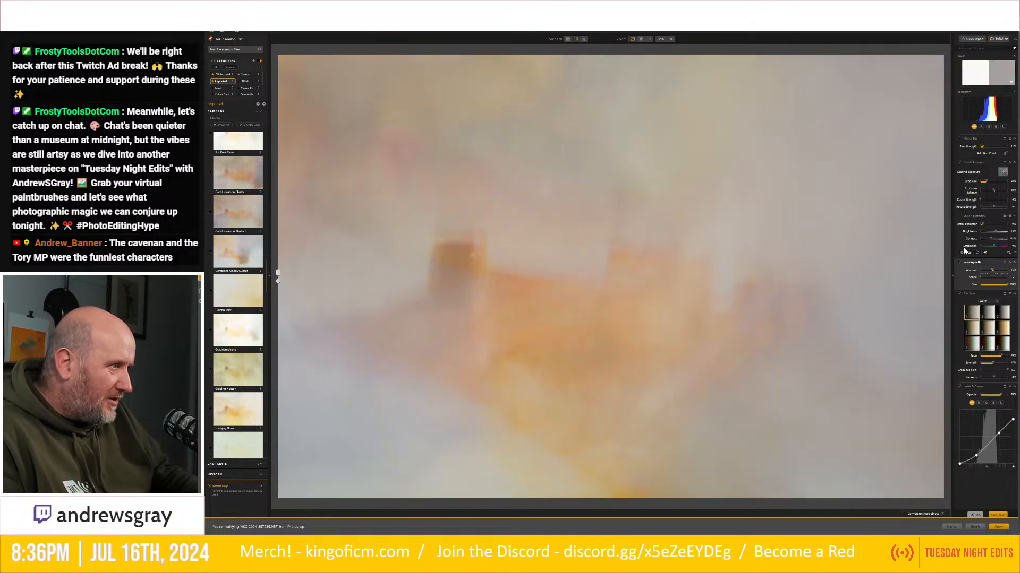
left_click_drag(994, 272, 992, 273)
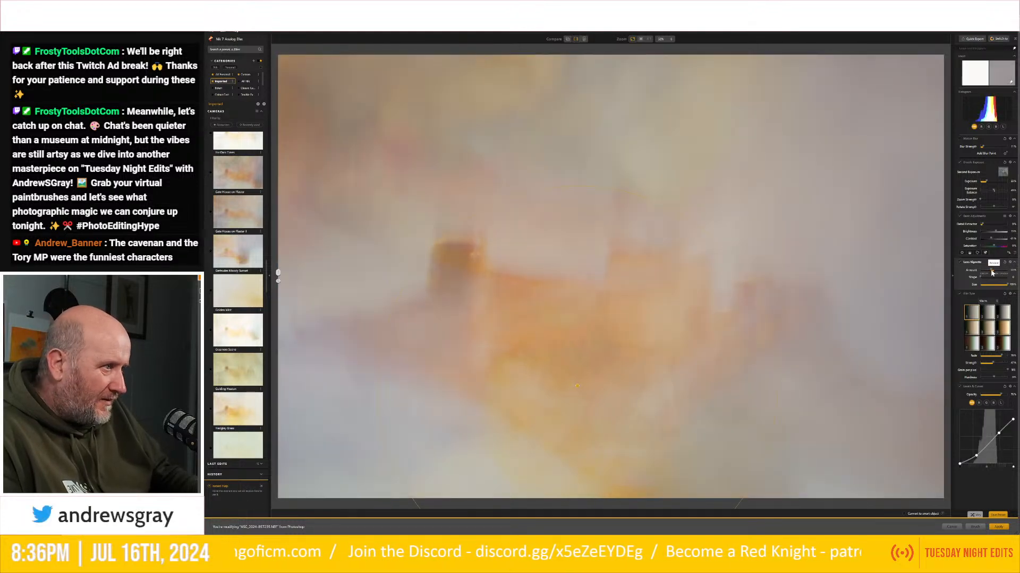
Try several positions for the Lens Vignette centre and settle it on the image's left edge, just below mid-height.
left_click_drag(577, 386, 610, 453)
left_click_drag(731, 498, 745, 498)
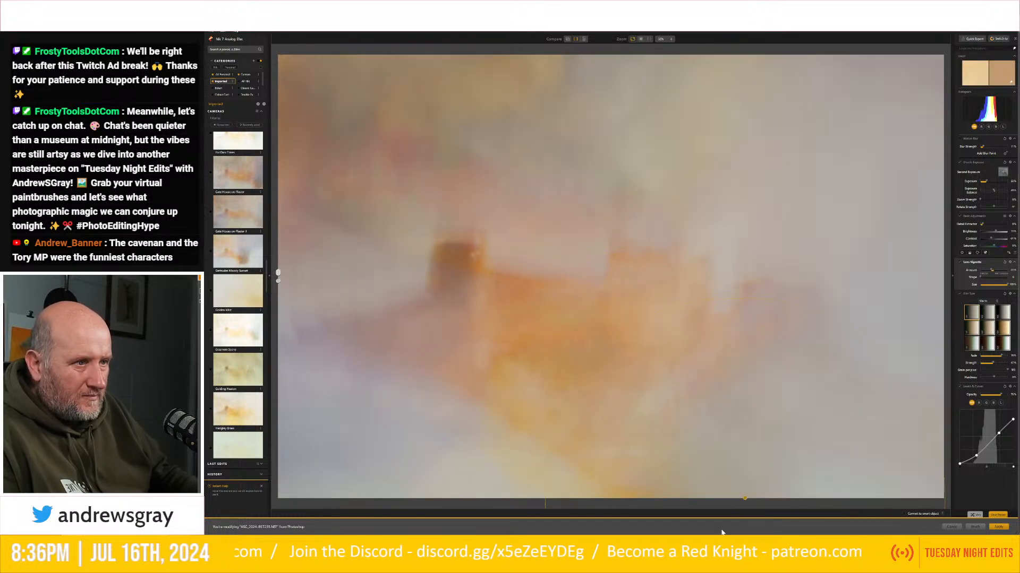
left_click_drag(563, 208, 276, 390)
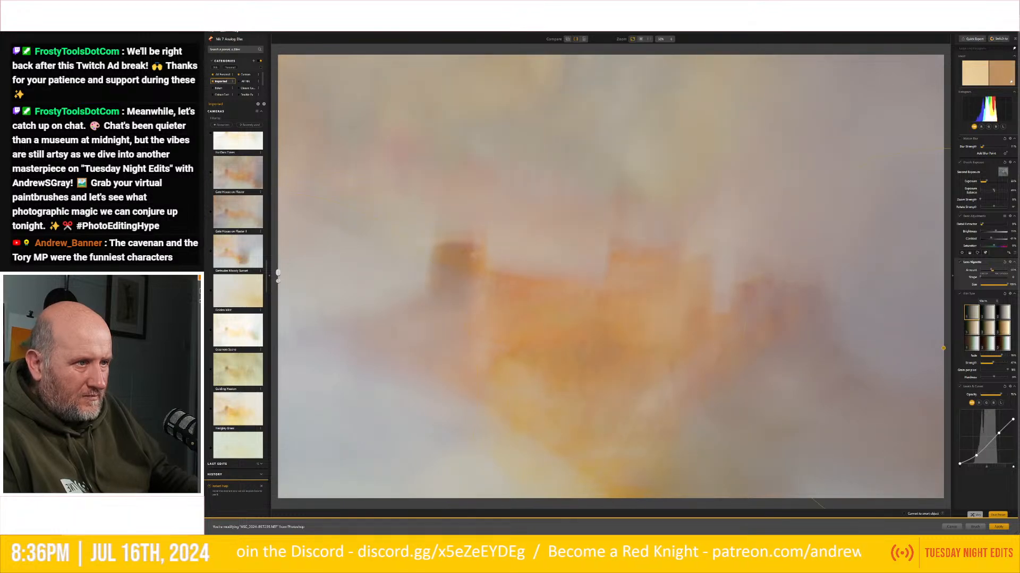
left_click_drag(943, 353, 758, 333)
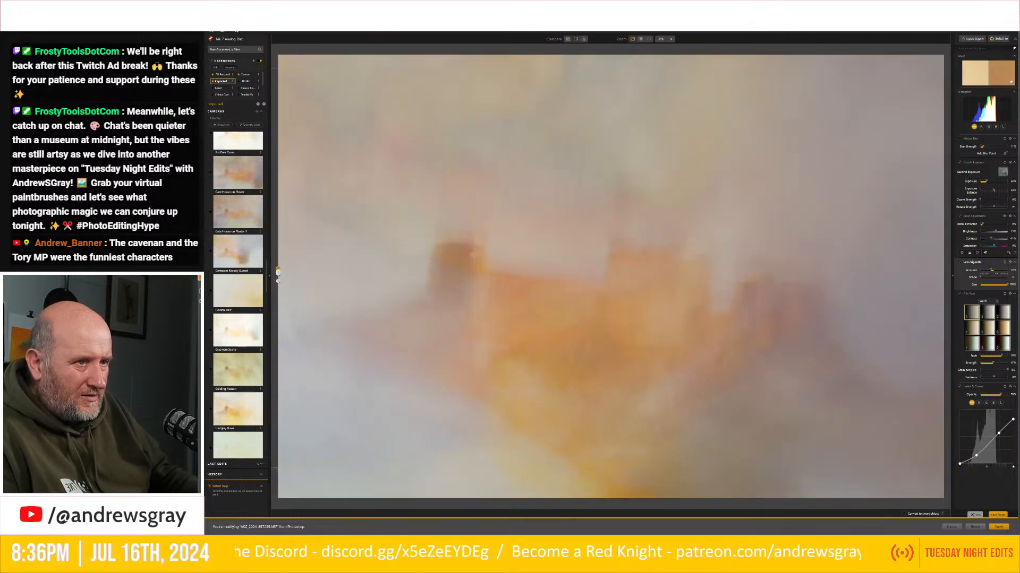
left_click_drag(278, 287, 278, 308)
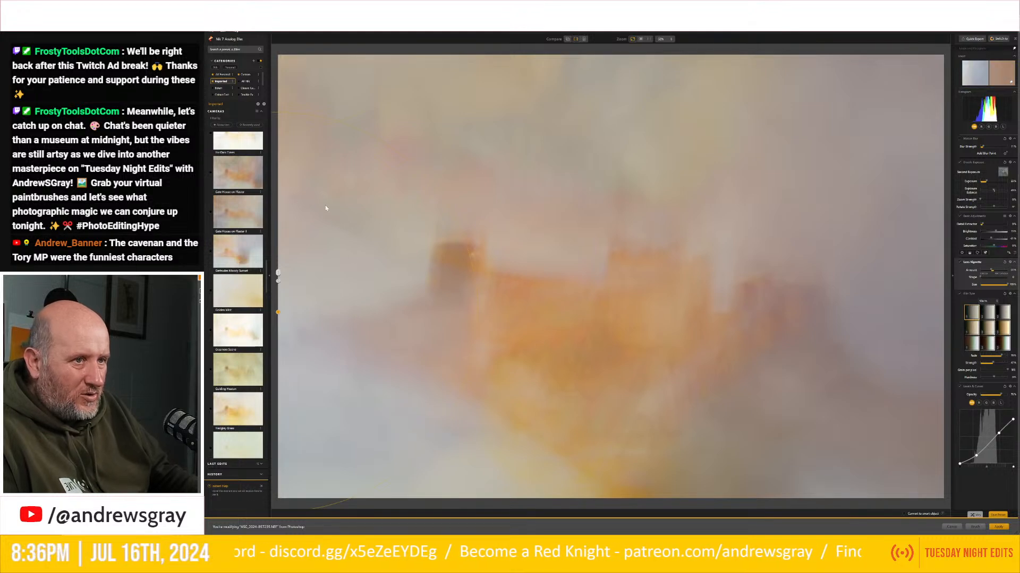
left_click_drag(279, 312, 285, 367)
left_click_drag(285, 433, 289, 297)
left_click_drag(418, 322, 420, 323)
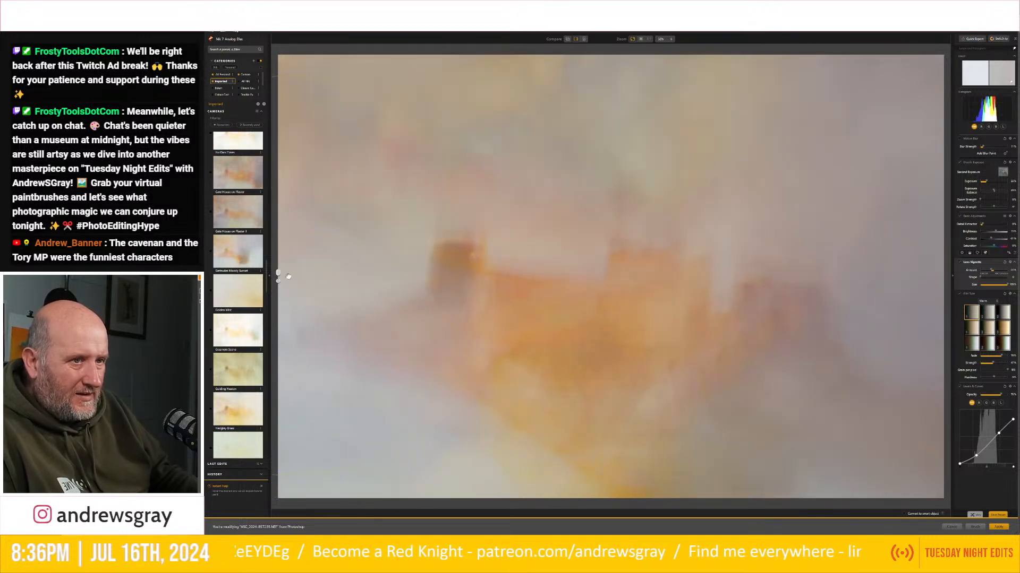
left_click_drag(289, 277, 290, 291)
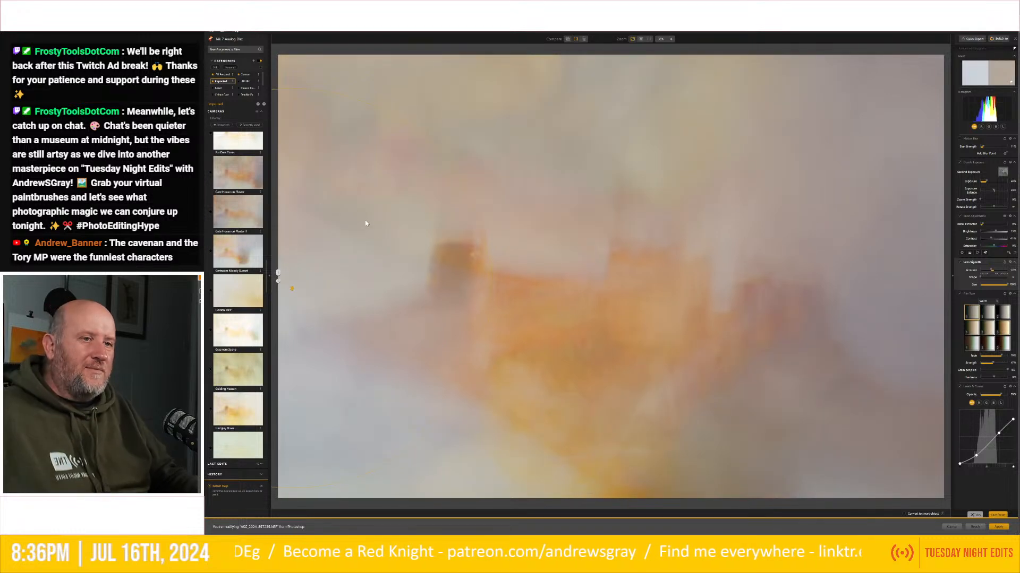
left_click_drag(292, 289, 842, 406)
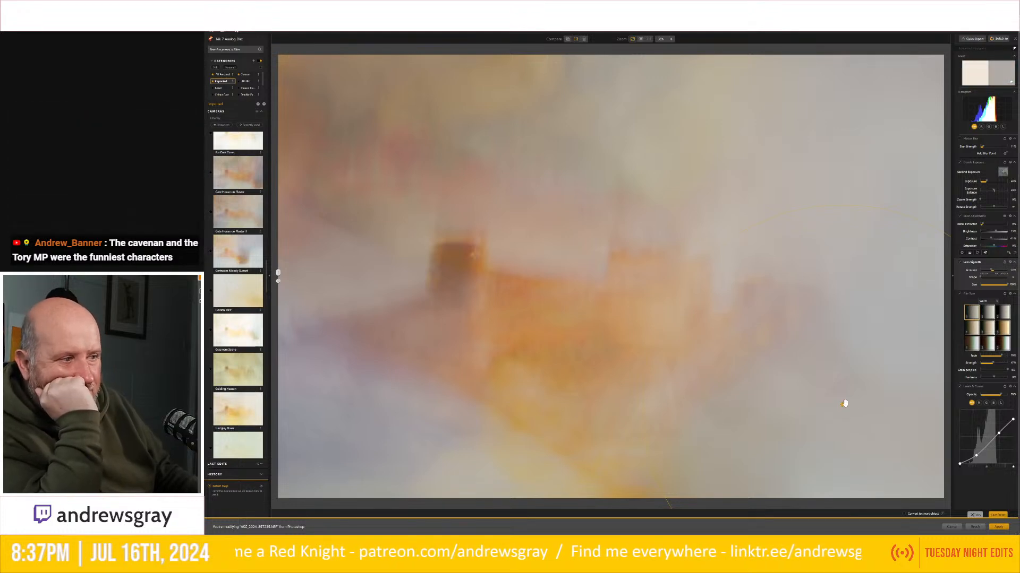
left_click_drag(344, 274, 279, 305)
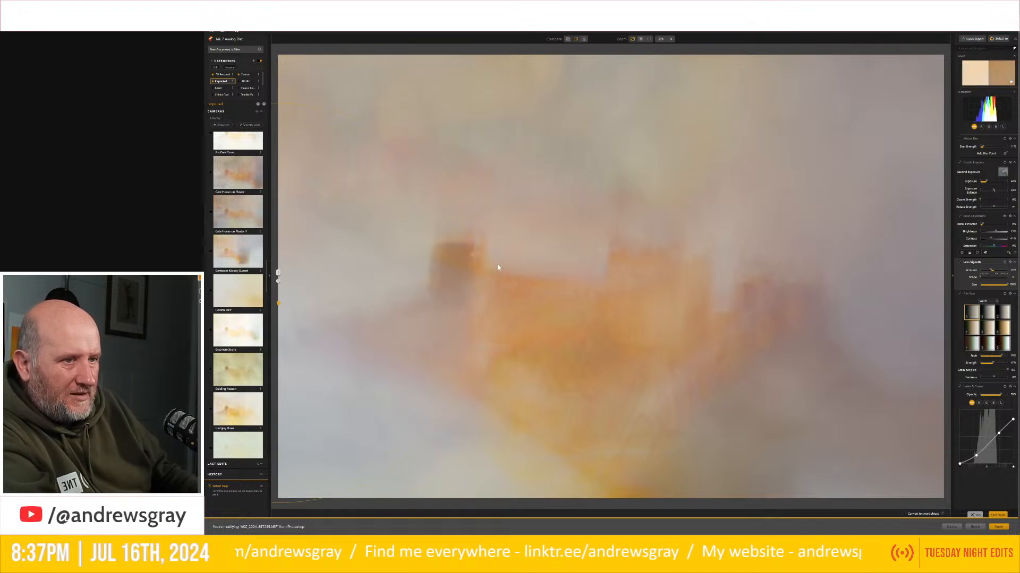
Rotate the Double Exposure's second image slightly, try a further clockwise rotation and undo that last turn.
left_click(968, 173)
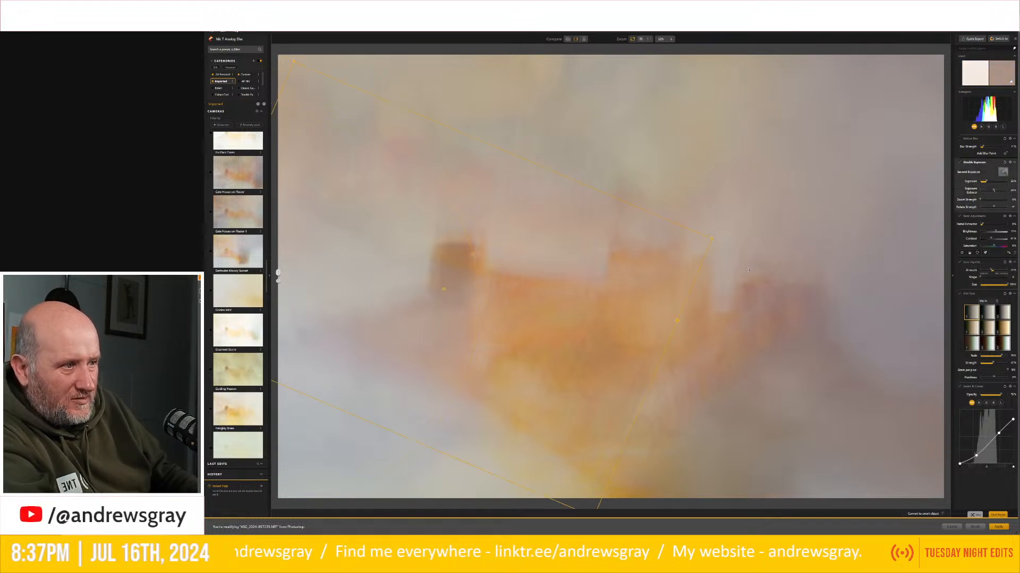
left_click_drag(723, 246, 746, 247)
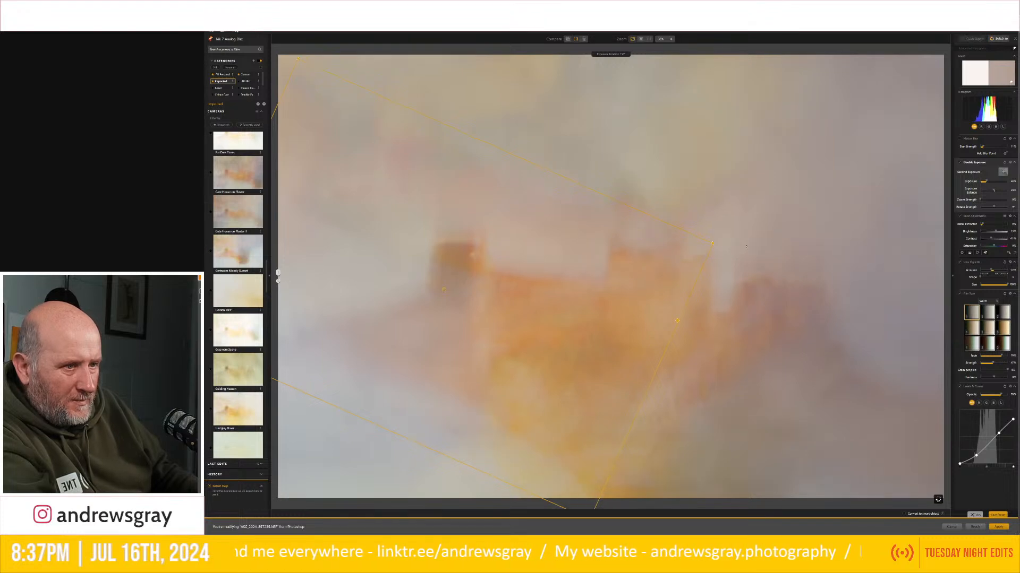
left_click_drag(744, 253, 733, 266)
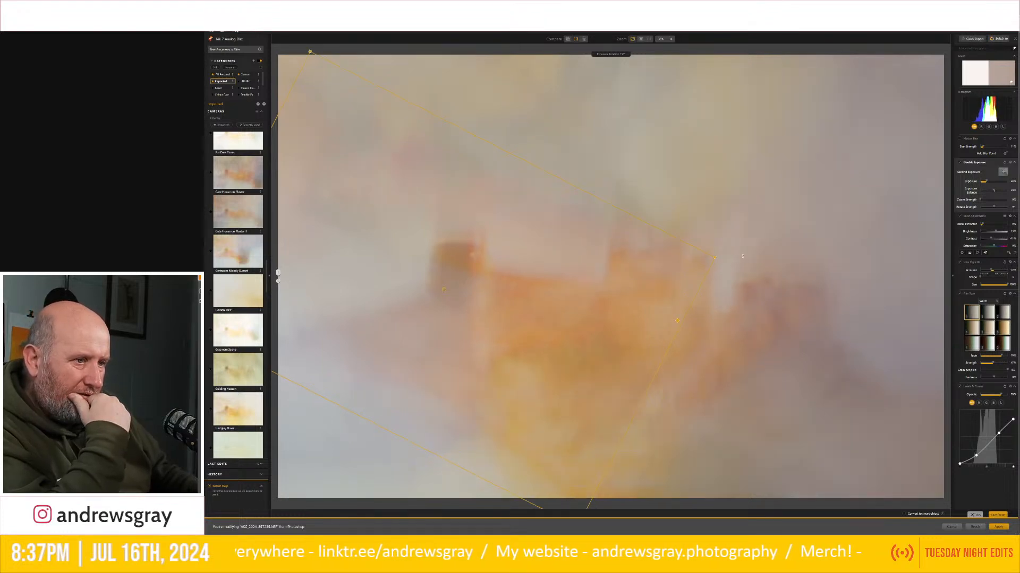
key("ctrl+z")
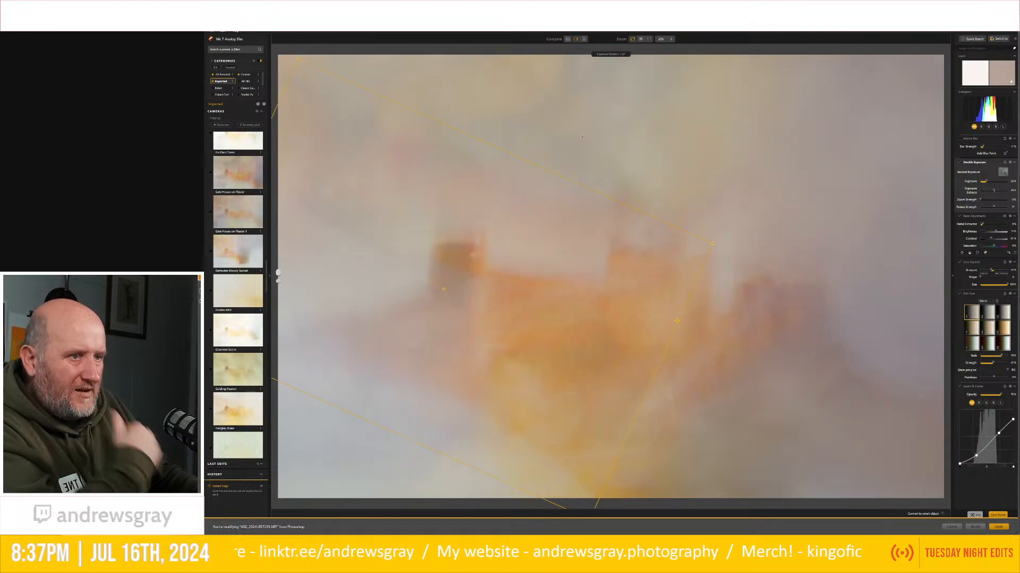
Shift the second exposure slightly to the right and down over the castle, fine-tuning its overlap with the towers.
left_click_drag(445, 287, 451, 289)
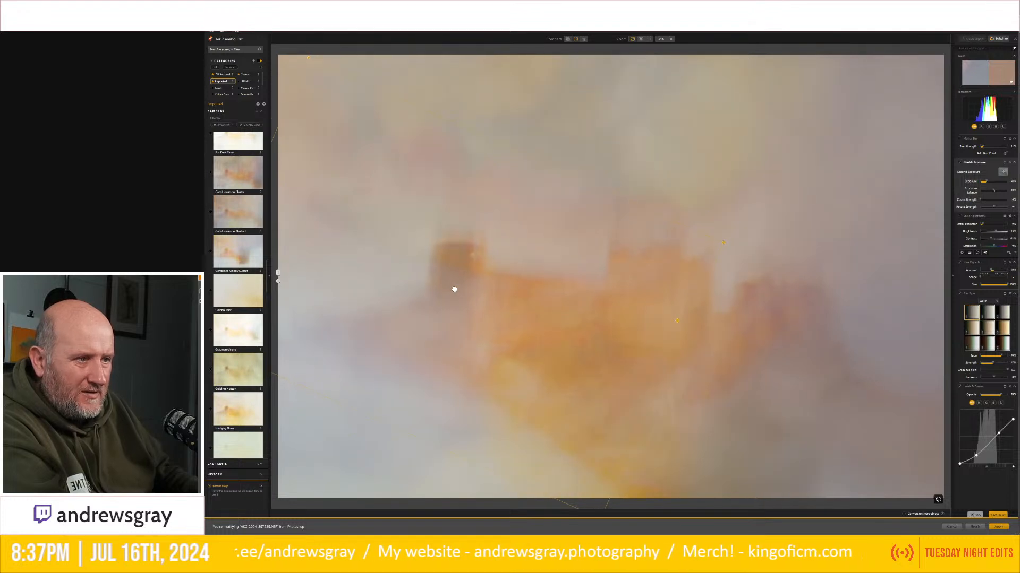
left_click_drag(454, 289, 477, 294)
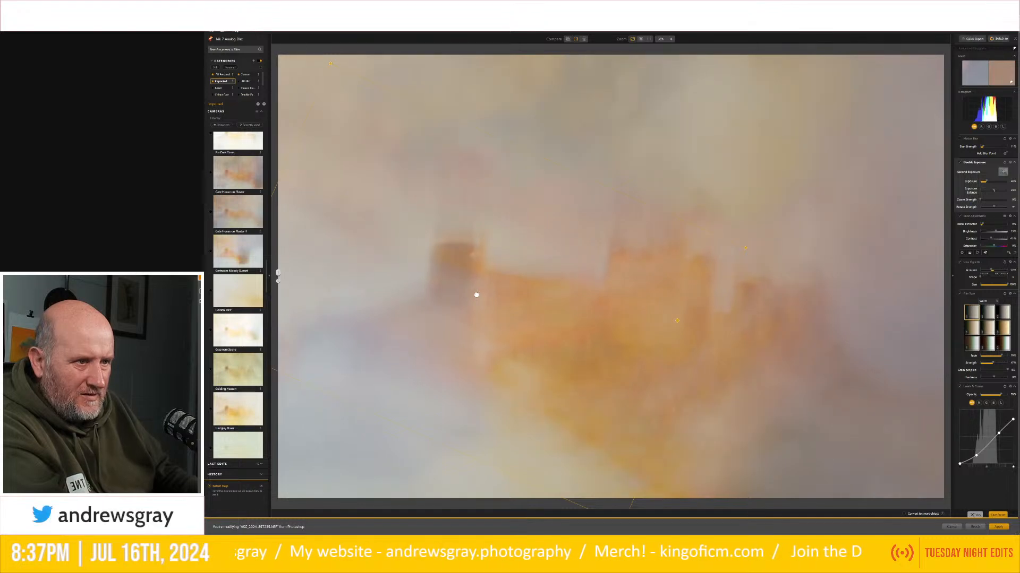
left_click_drag(475, 294, 465, 296)
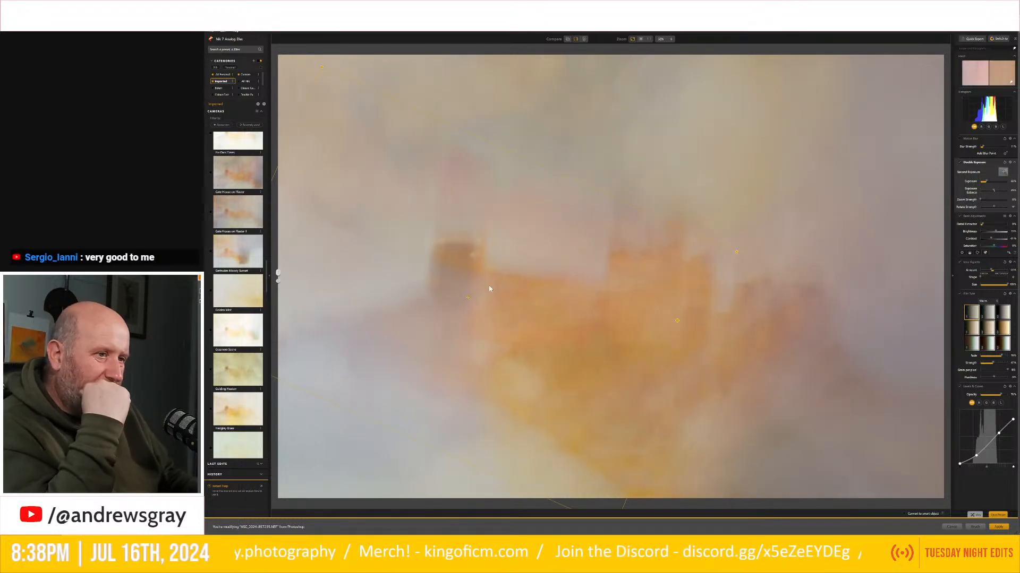
left_click_drag(277, 273, 282, 209)
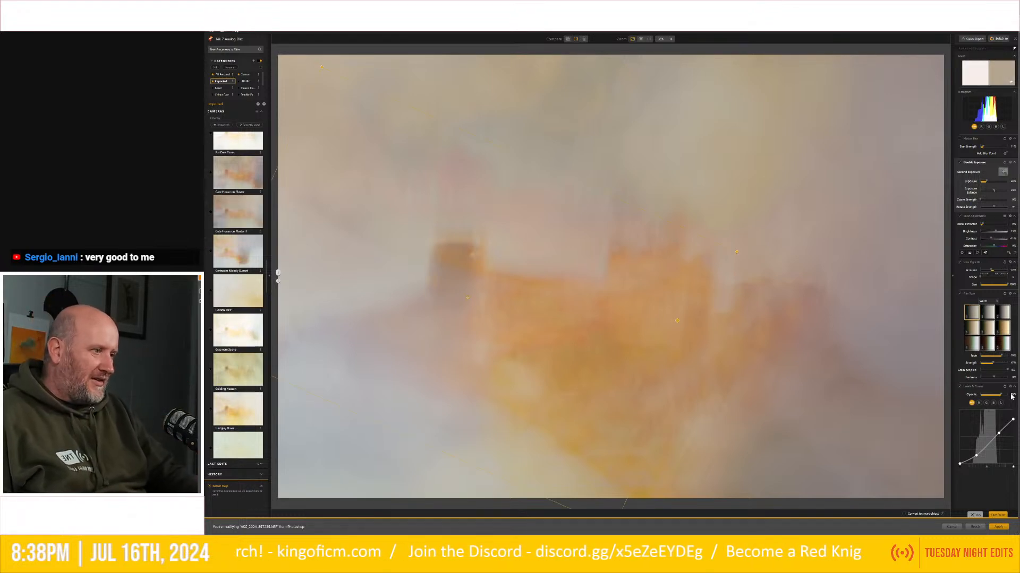
Slightly raise the upper part of the Levels & Curves curve to brighten the highlights, and apply the Analog Efex edit to the document.
mouse_move(1012, 420)
left_mouse_down()
mouse_move(1013, 406)
mouse_move(1000, 429)
left_mouse_up()
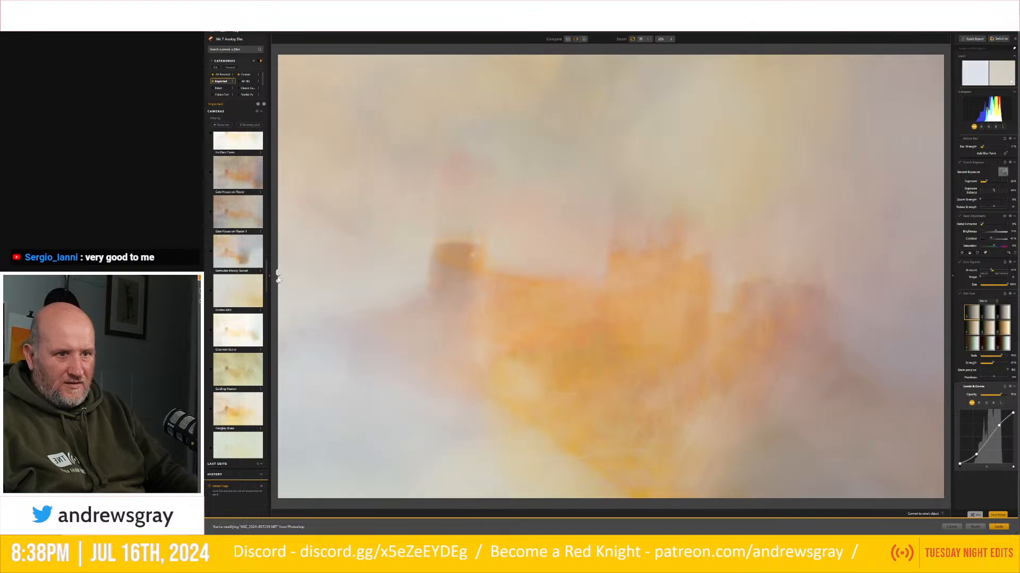
mouse_move(278, 276)
left_mouse_down()
mouse_move(835, 321)
mouse_move(719, 298)
mouse_move(283, 272)
left_mouse_up()
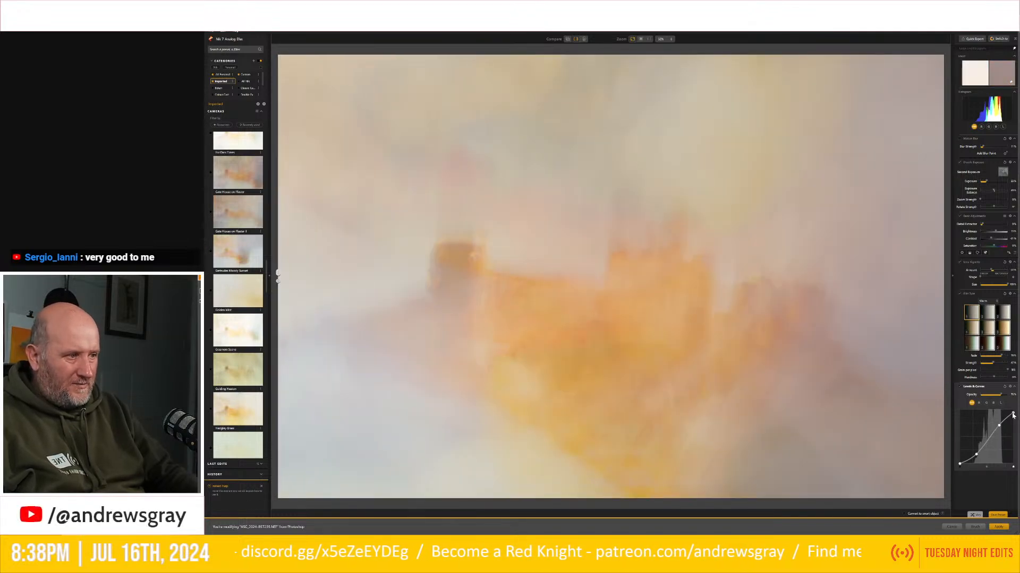
left_click_drag(1018, 419, 1018, 423)
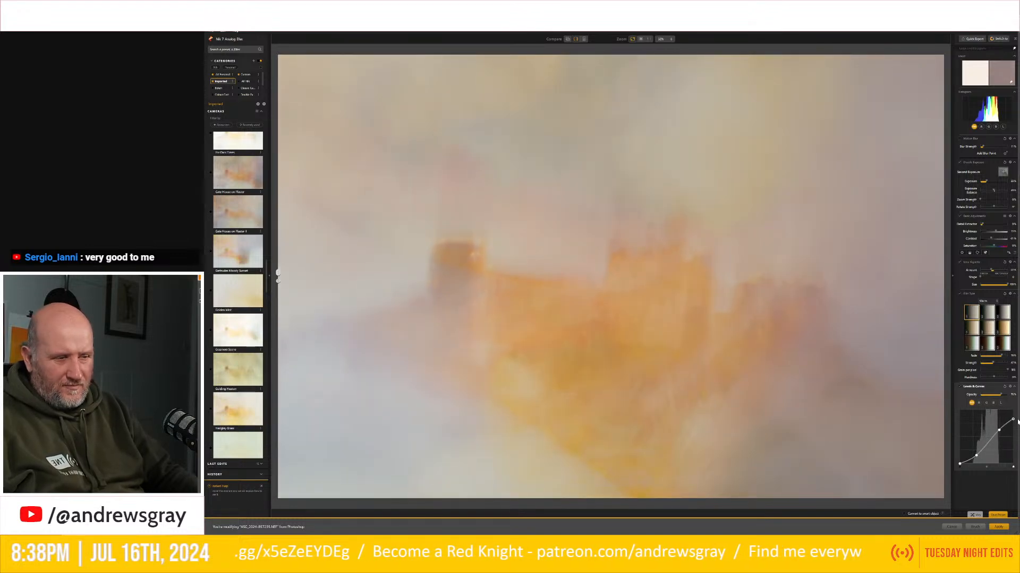
left_click_drag(1018, 421, 1018, 420)
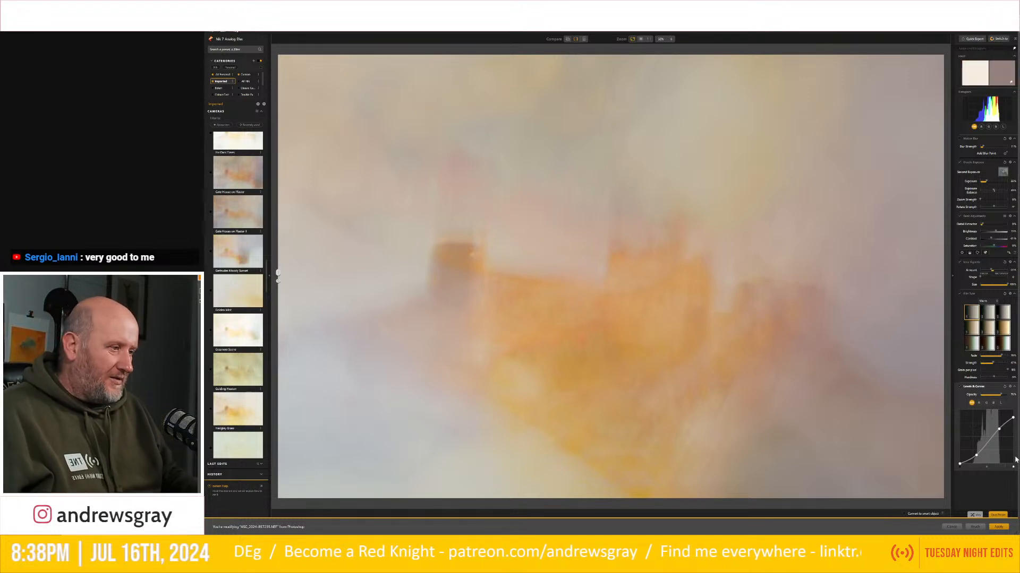
left_click(999, 528)
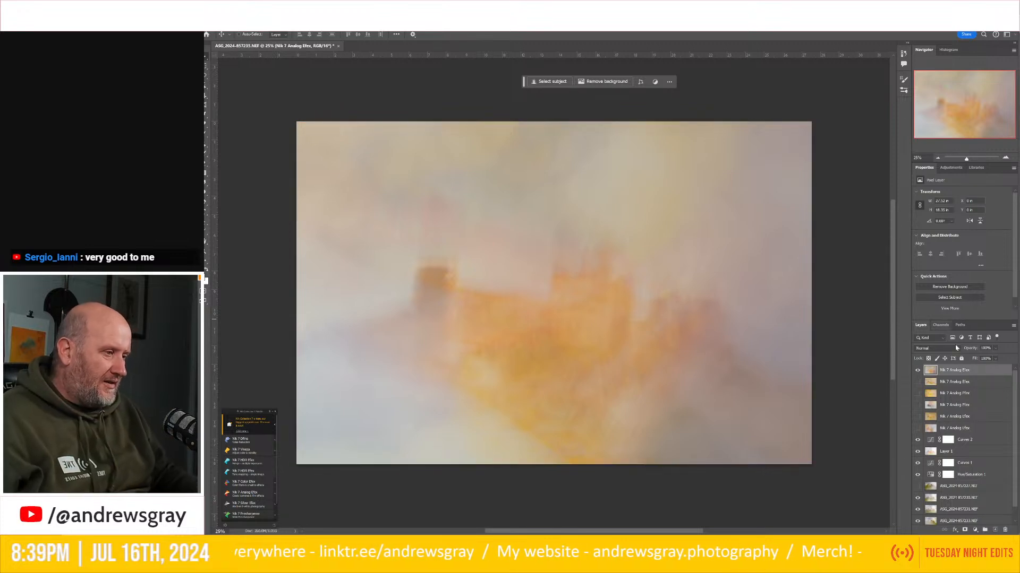
Delete the Curves 1, Hue/Saturation 1 and all source NEF layers beneath Layer 1.
scroll(980, 411, "down", 1)
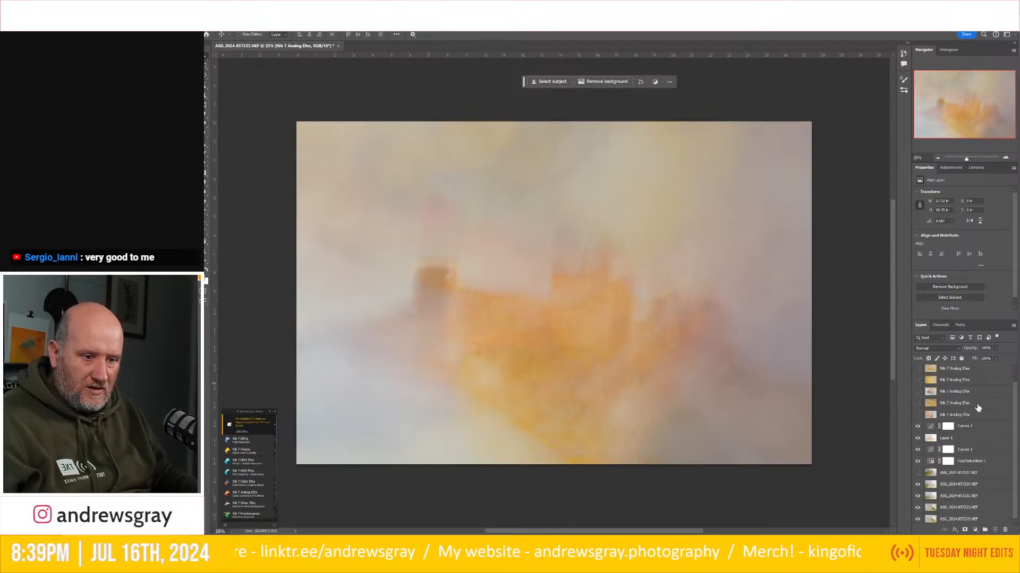
left_click(985, 426)
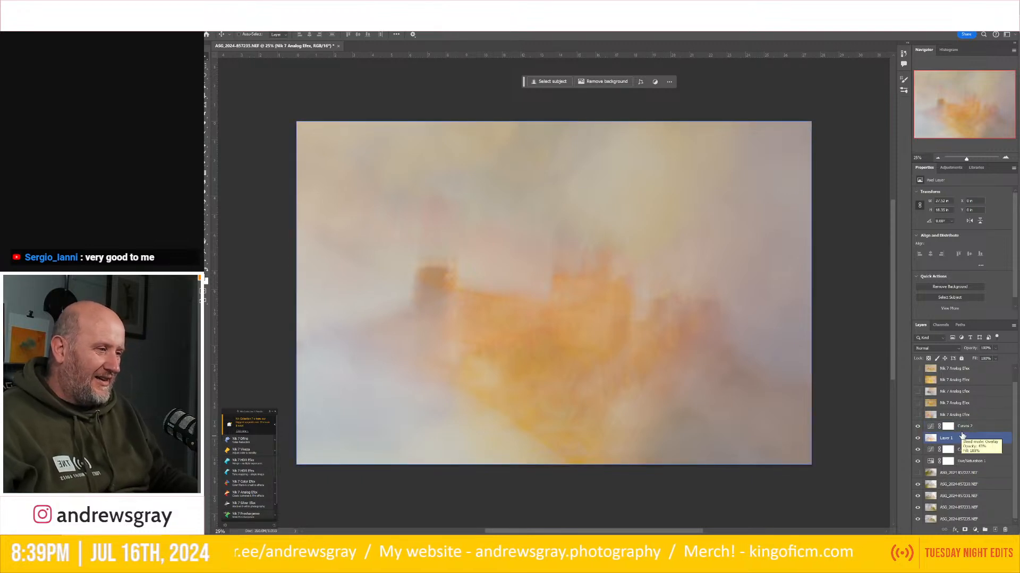
left_click(969, 431)
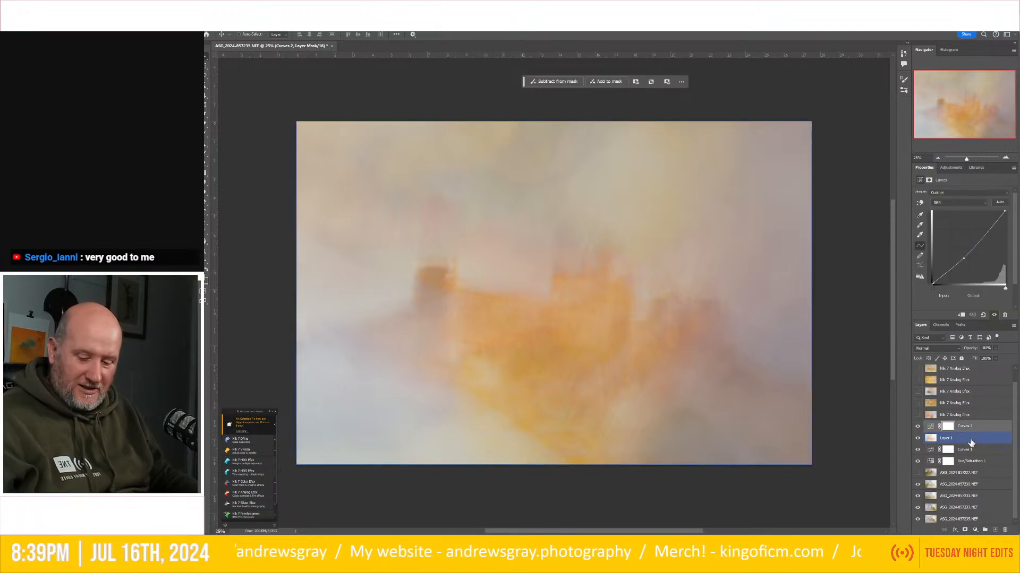
left_click(976, 520, "shift")
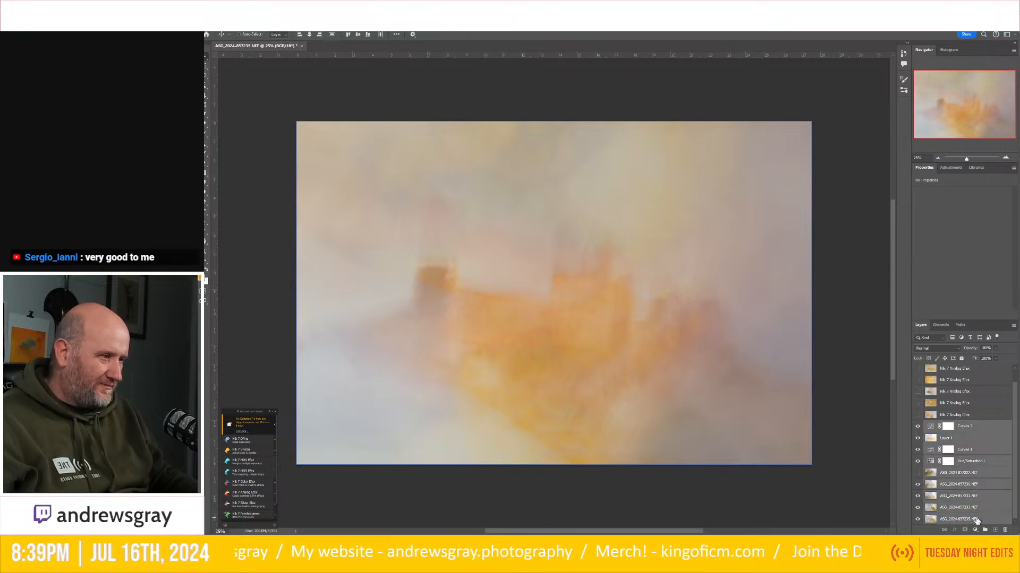
left_click(971, 455)
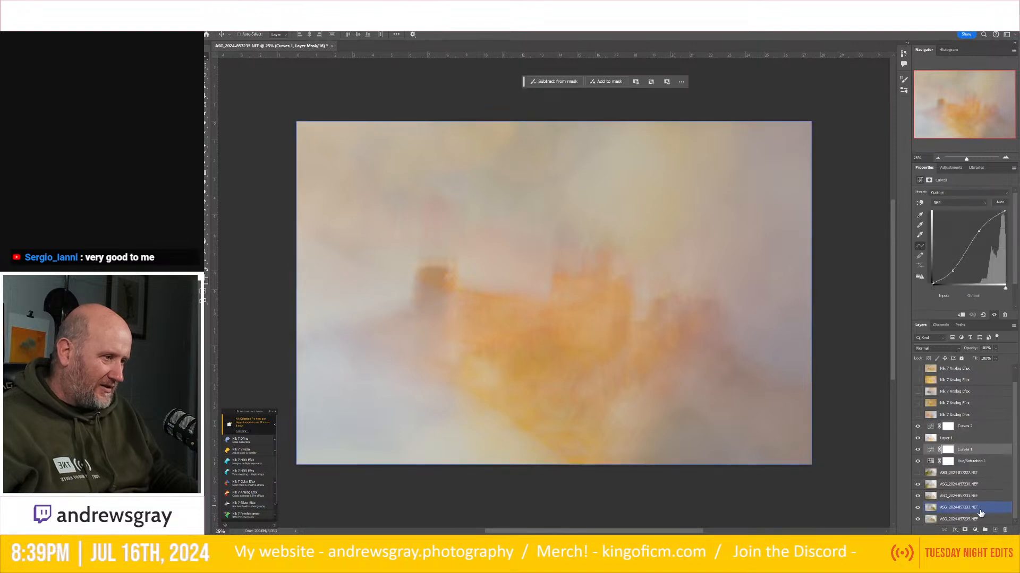
left_click(979, 519, "shift")
left_click_drag(979, 519, 1005, 530)
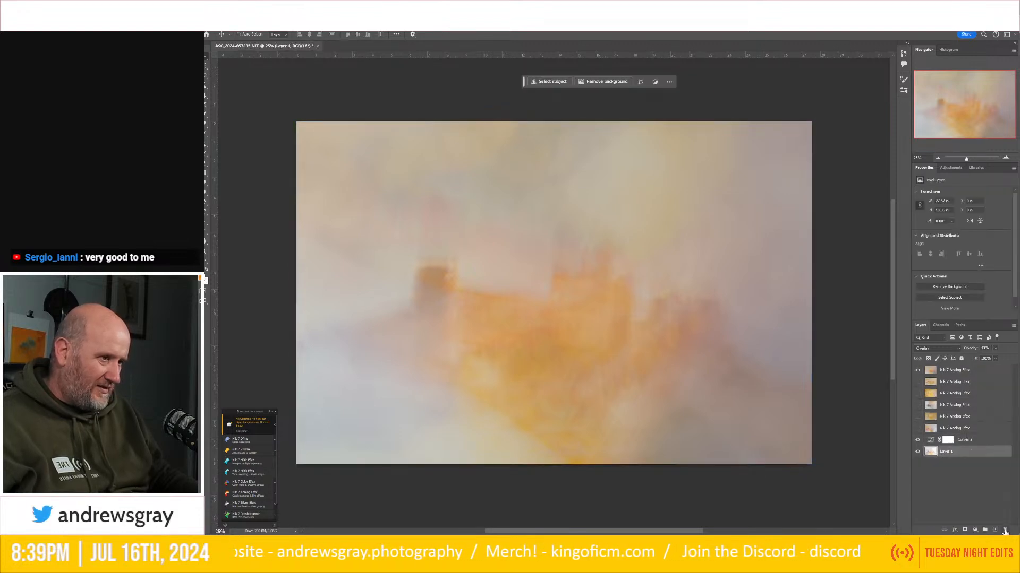
Show all the Nik 7 Analog Efex layers, select them together and set their blend mode to Normal.
left_click(997, 496)
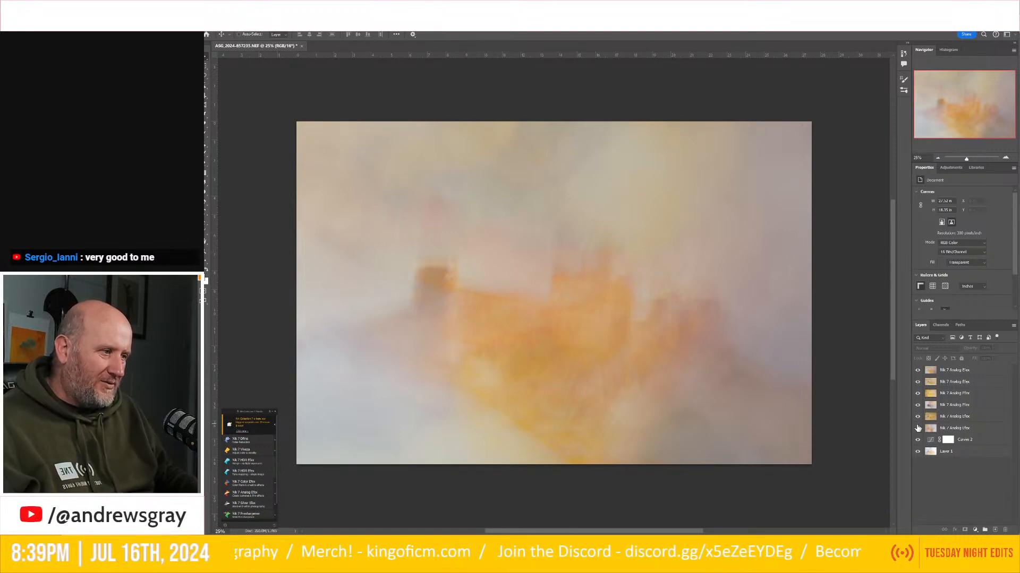
left_click(946, 429)
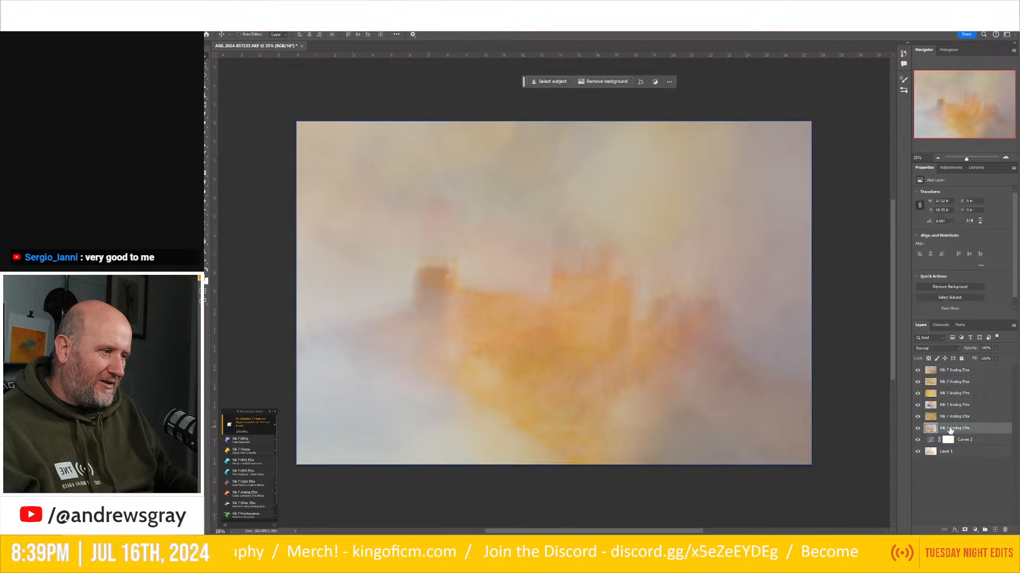
left_click(955, 377, "shift")
left_click(937, 349)
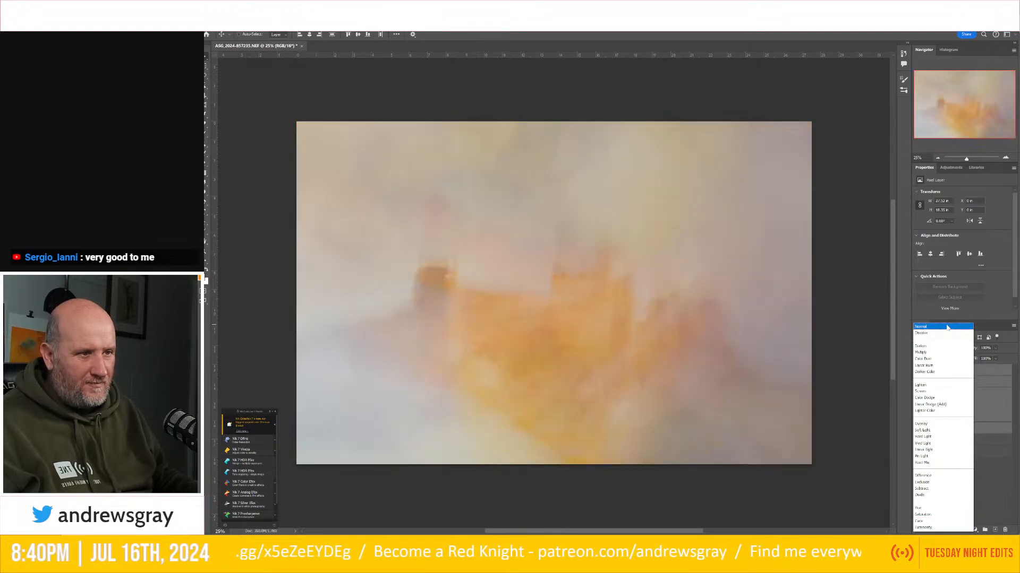
left_click(947, 328)
Clear the layer selection and save the layered document under a new name as a TIFF edit file.
left_click(970, 497)
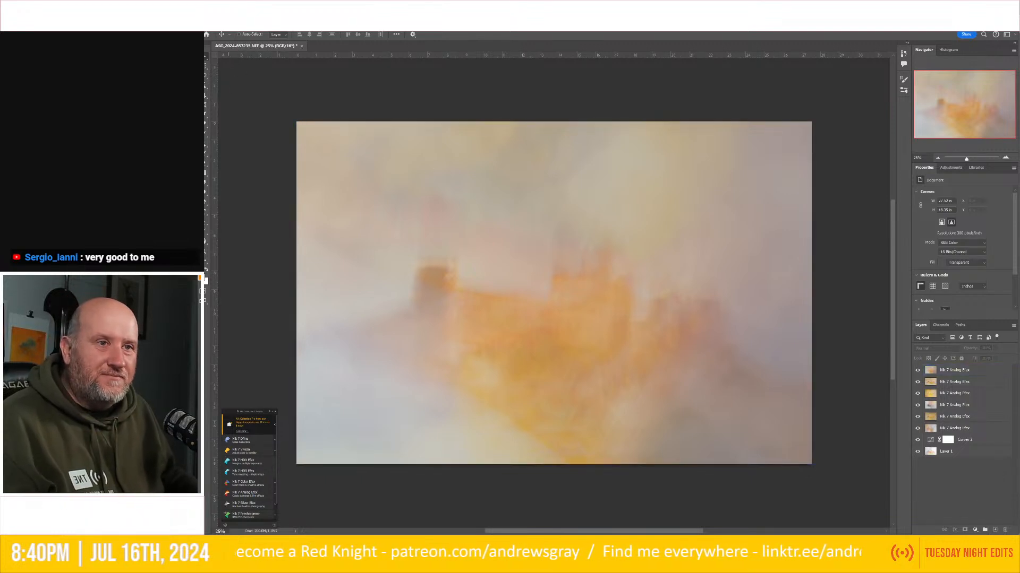
left_click(213, 25)
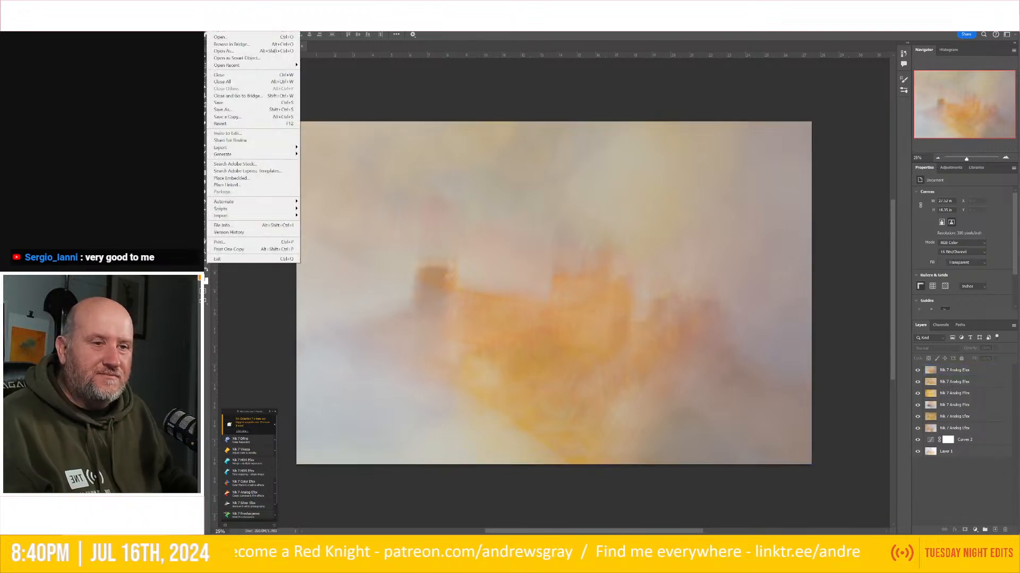
left_click(240, 110)
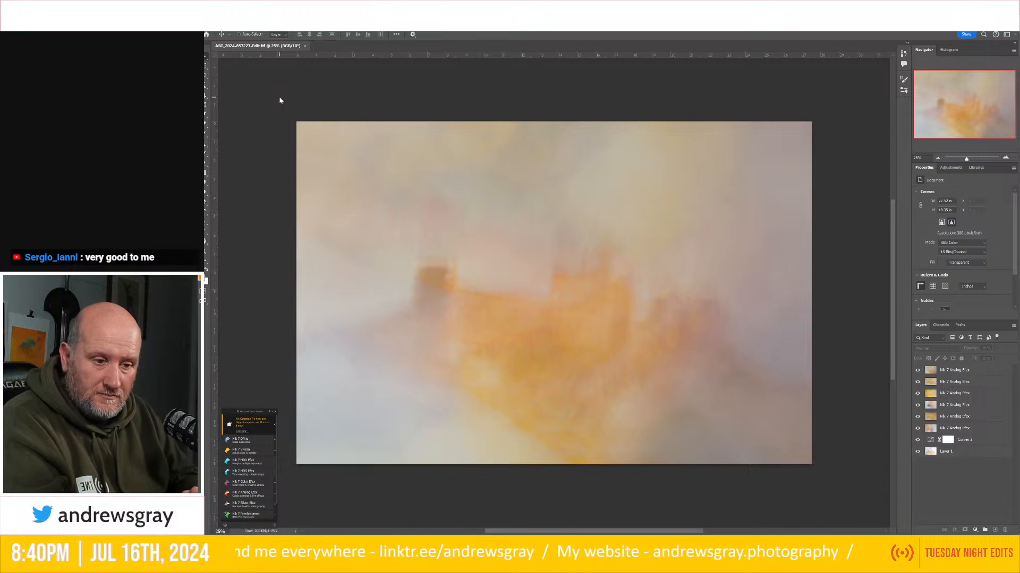
Hide the topmost Nik 7 Analog Efex layer and flatten the image, discarding the hidden layer.
left_click(921, 373)
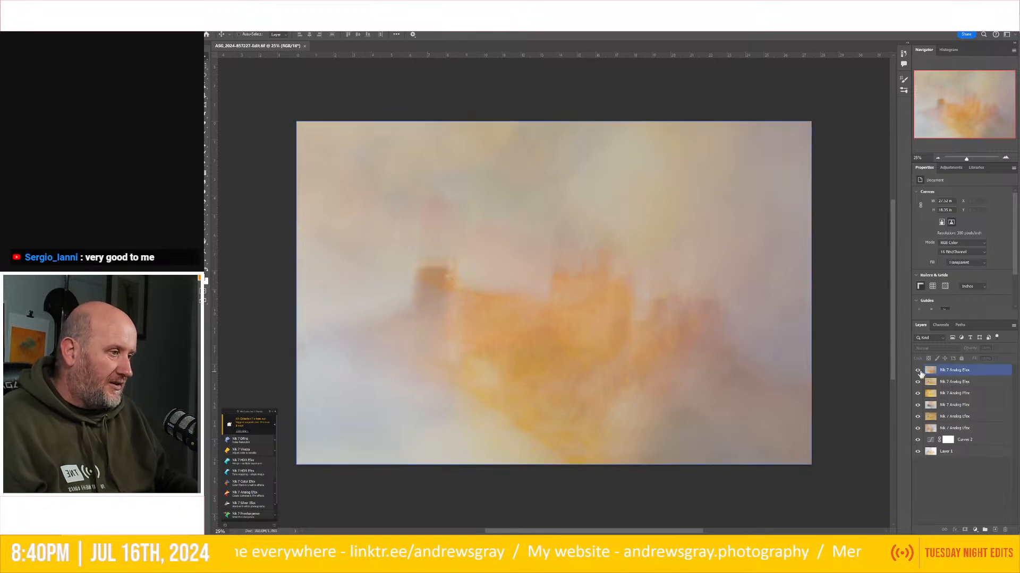
left_click(918, 371)
left_click(1013, 325)
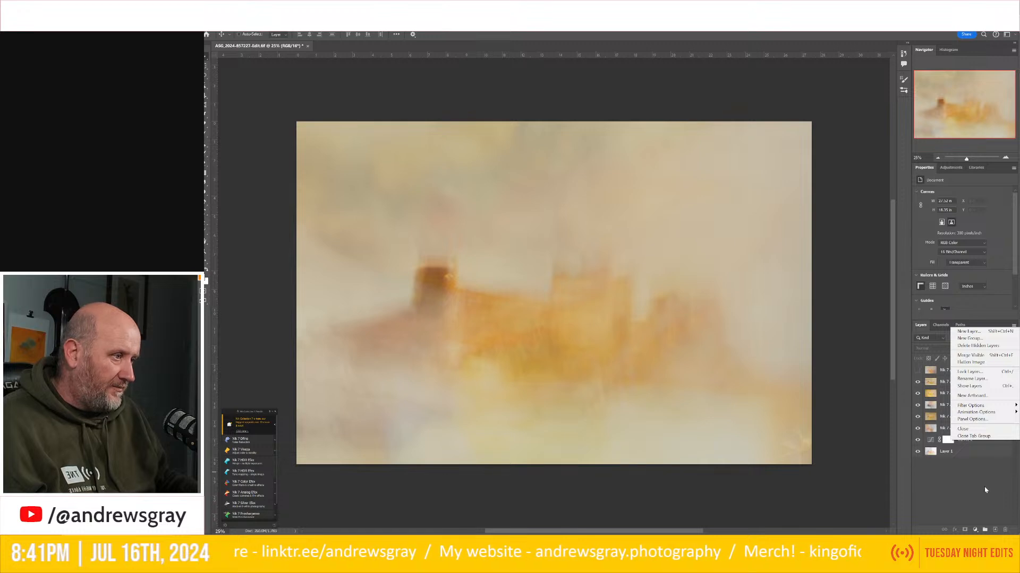
left_click(982, 362)
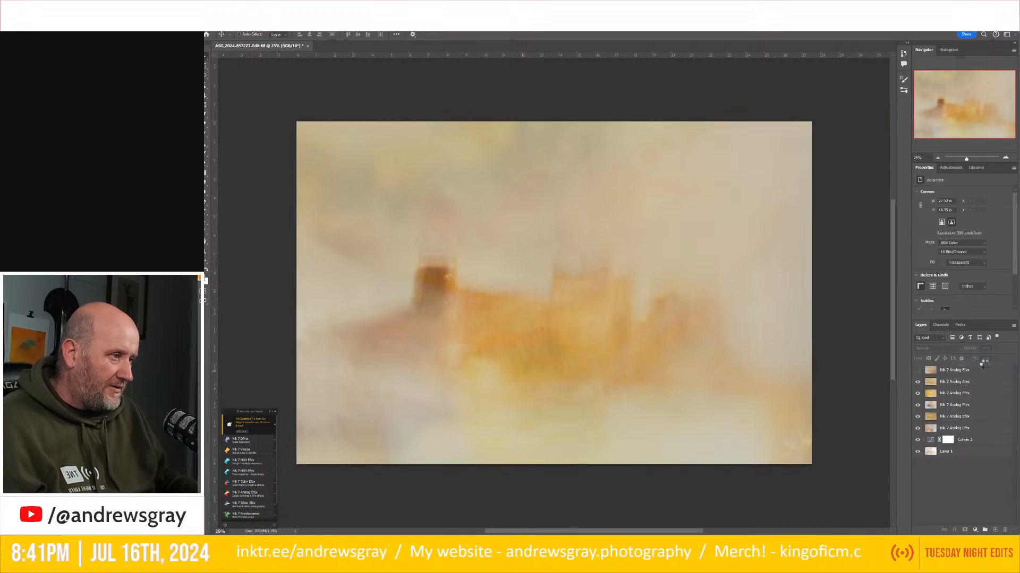
left_click(212, 26)
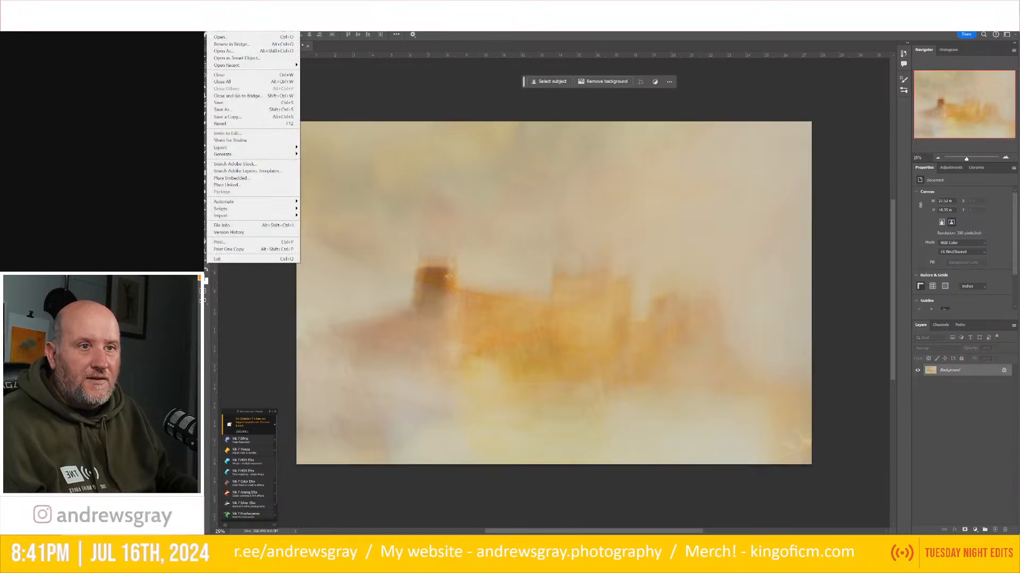
left_click(242, 110)
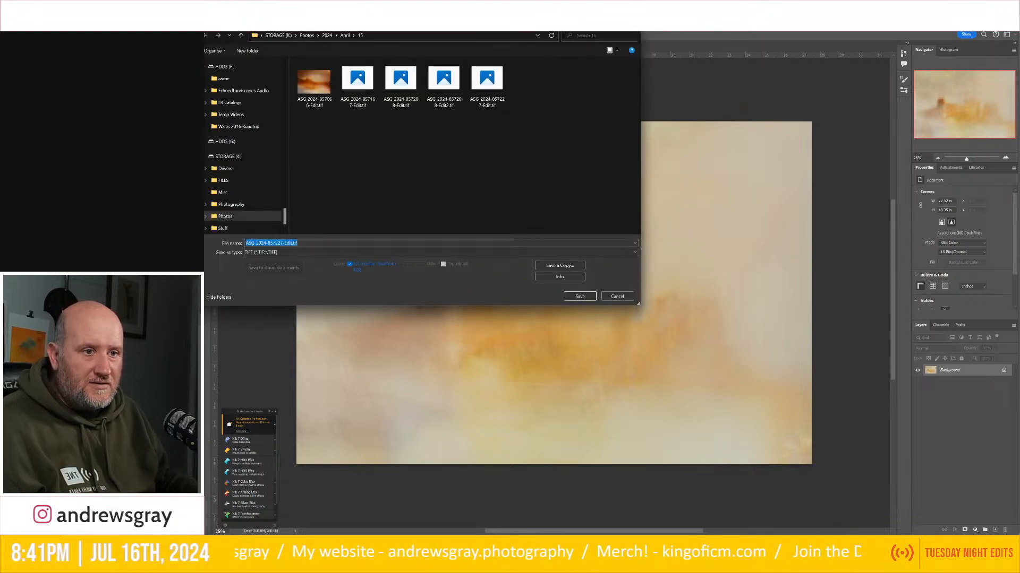
left_click(316, 227)
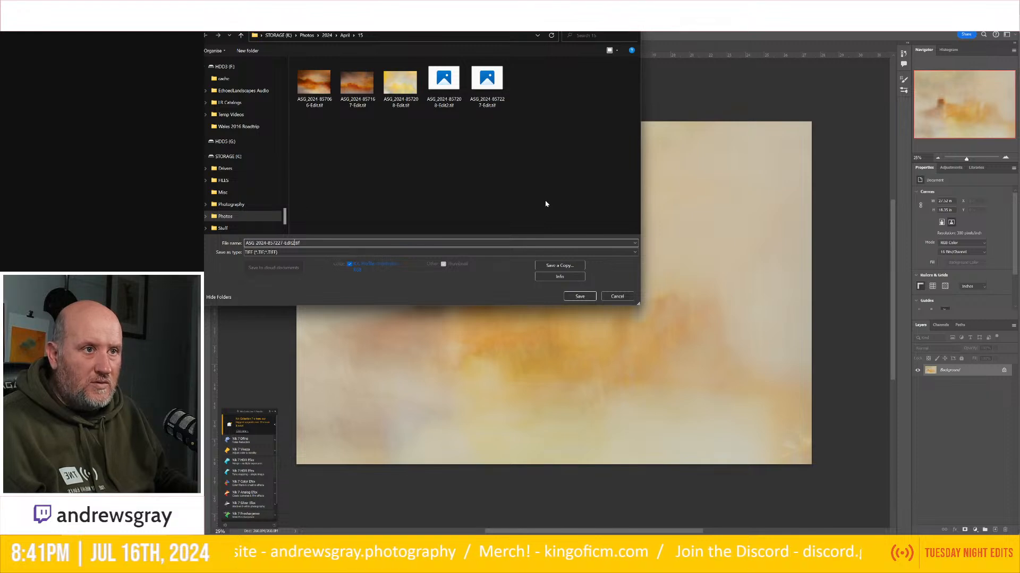
left_click(578, 296)
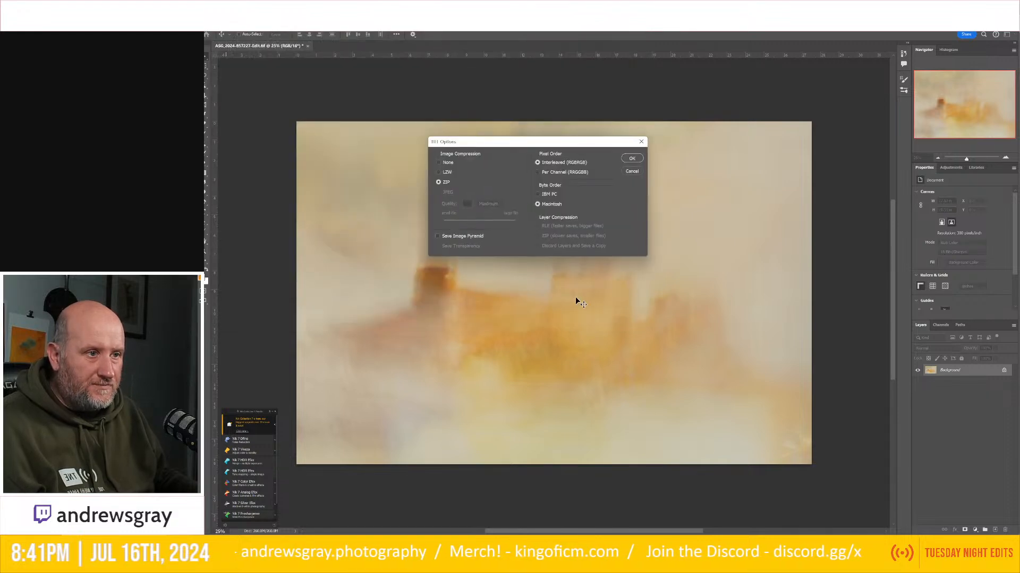
left_click(632, 158)
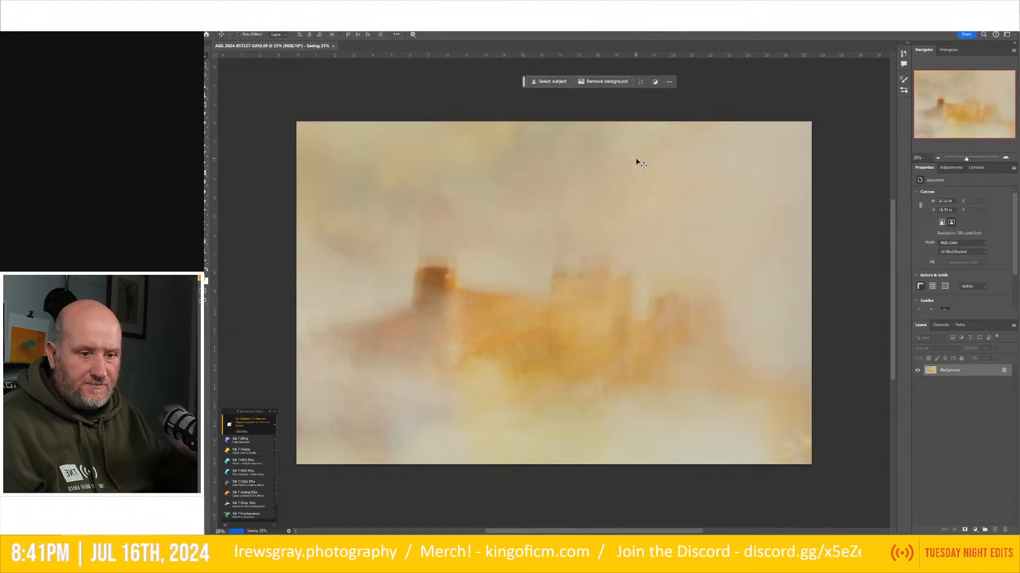
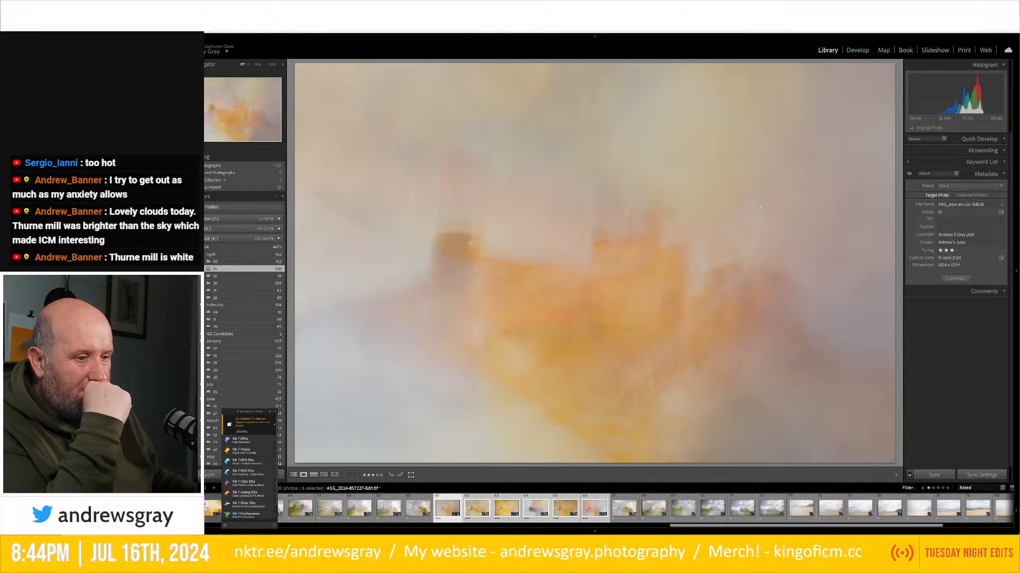
key("Right")
key("Right")
key("Right")
key("Right")
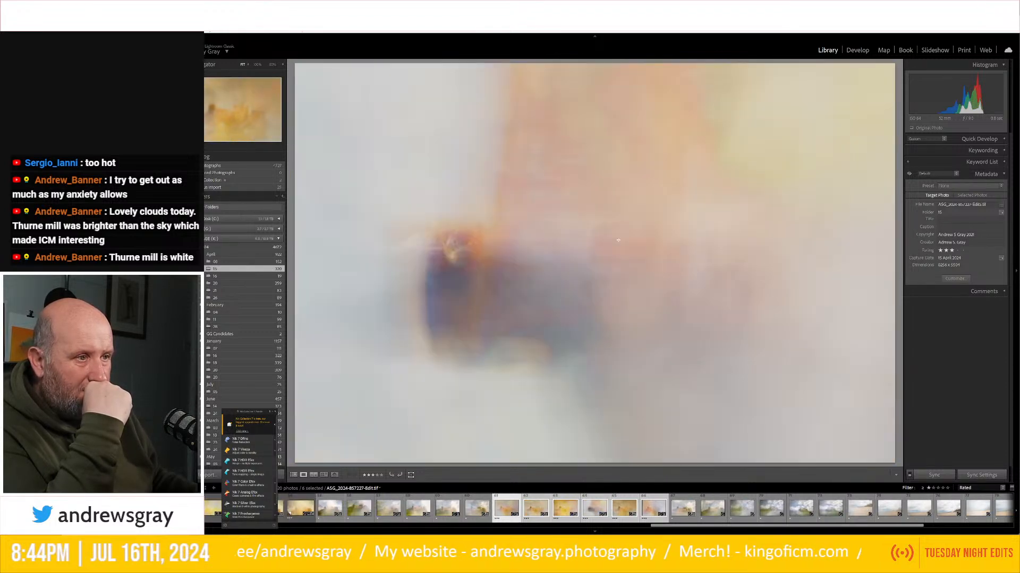
key("Right")
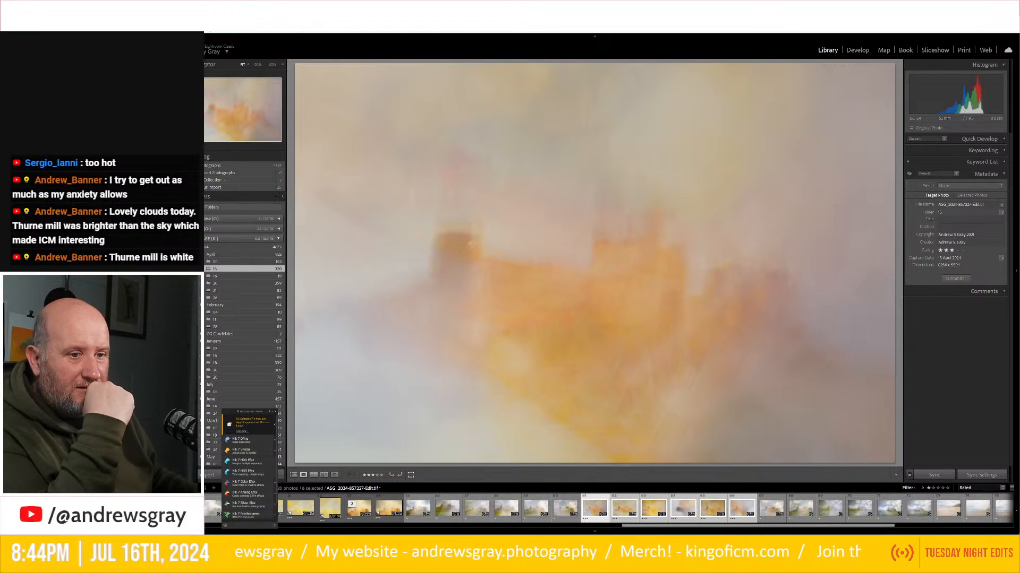
left_click(274, 414)
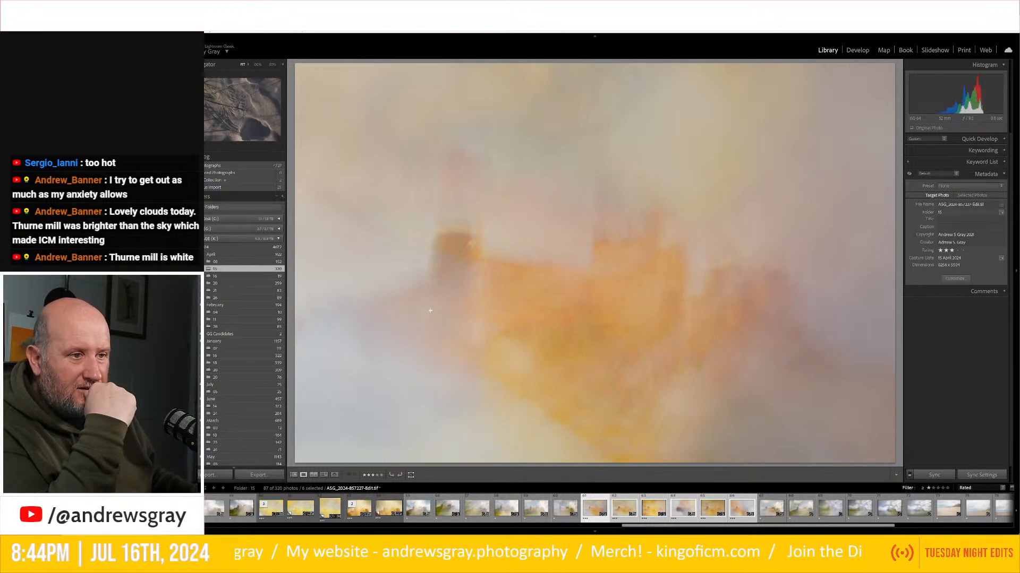
left_click(256, 64)
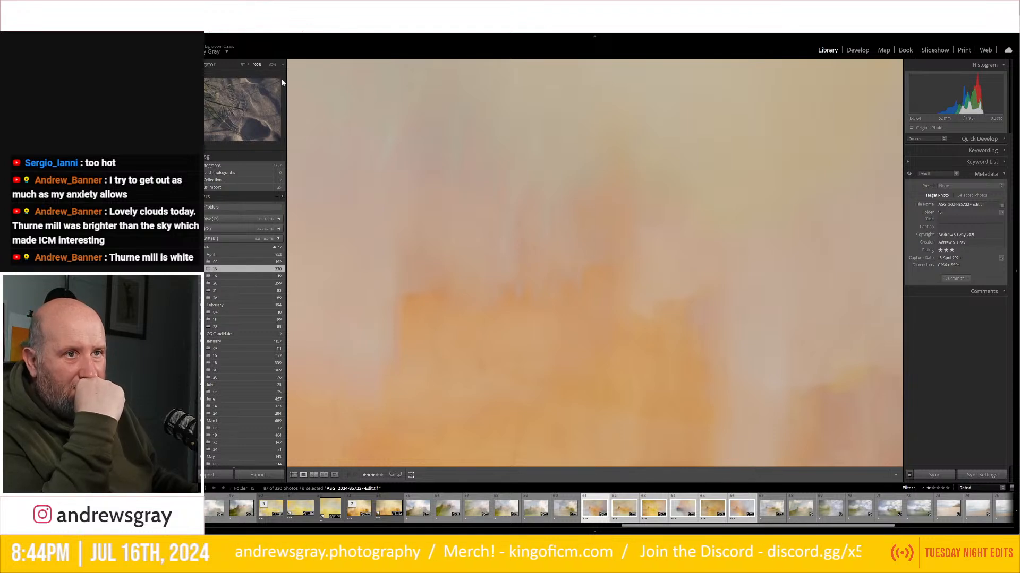
left_click(241, 65)
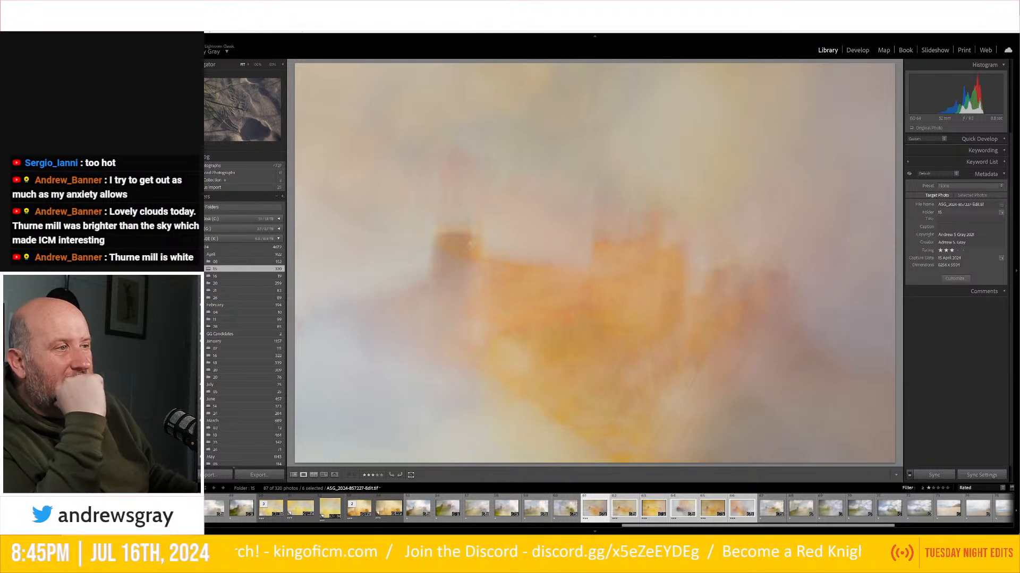
key("d")
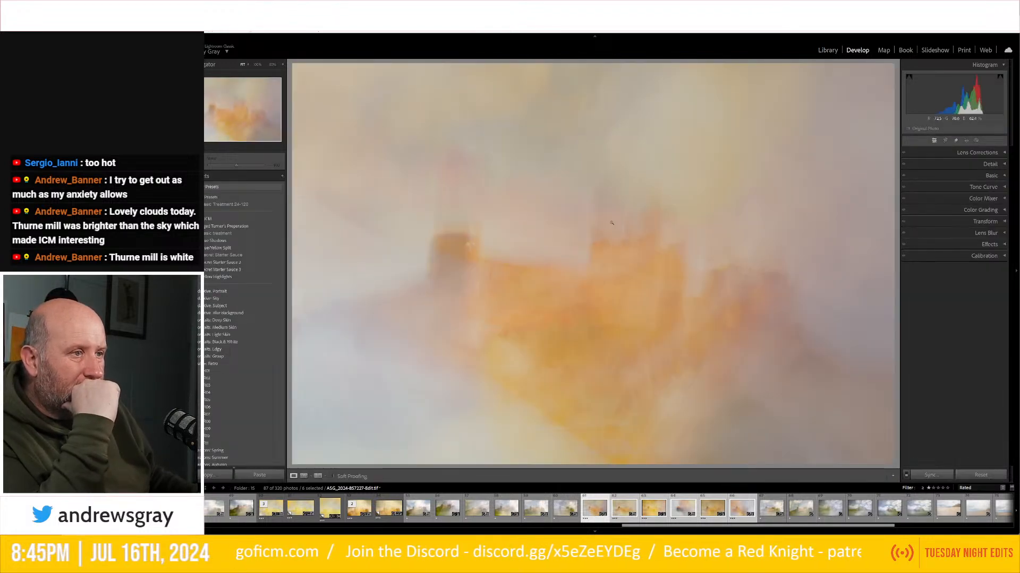
left_click(589, 262)
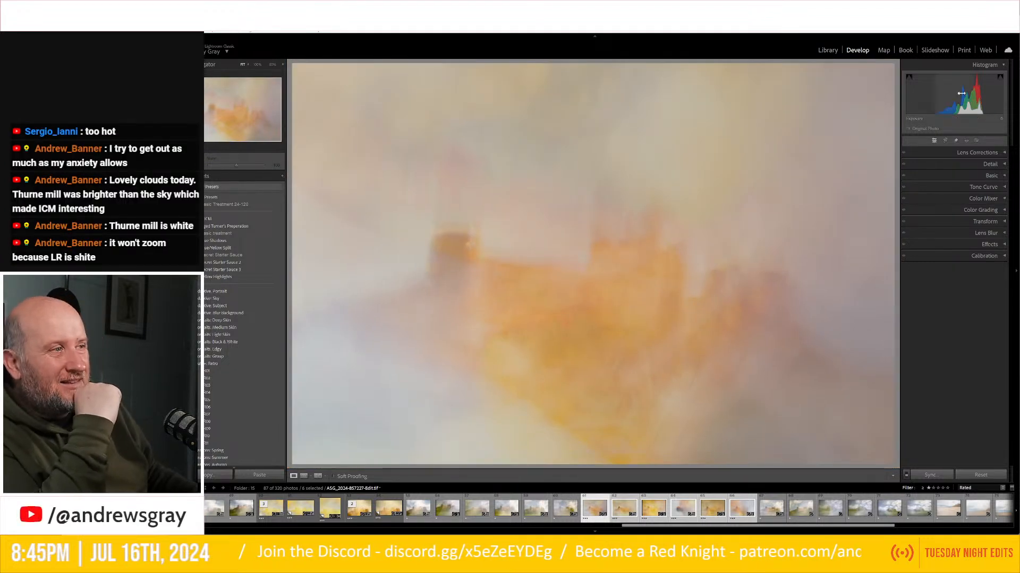
right_click(640, 265)
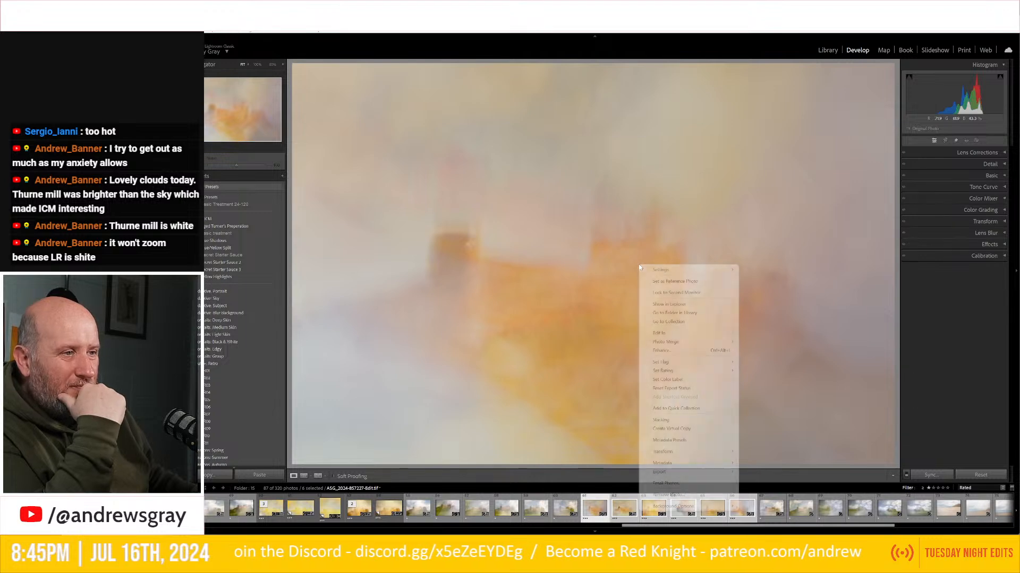
left_click(665, 429)
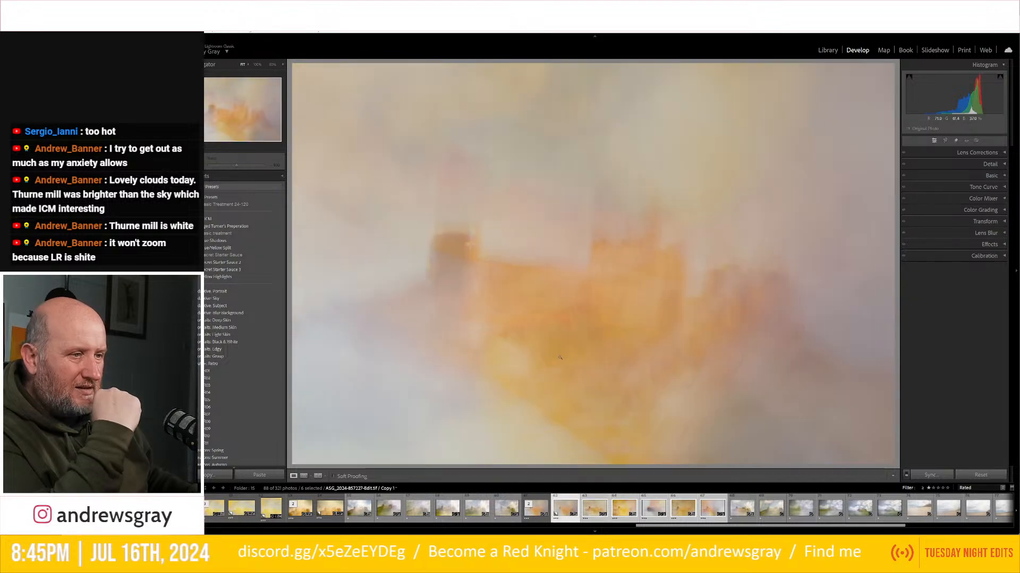
Crop the virtual copy slightly tighter at its 2 x 3 proportions, shifting the castle a little left and up in the frame.
left_click(945, 140)
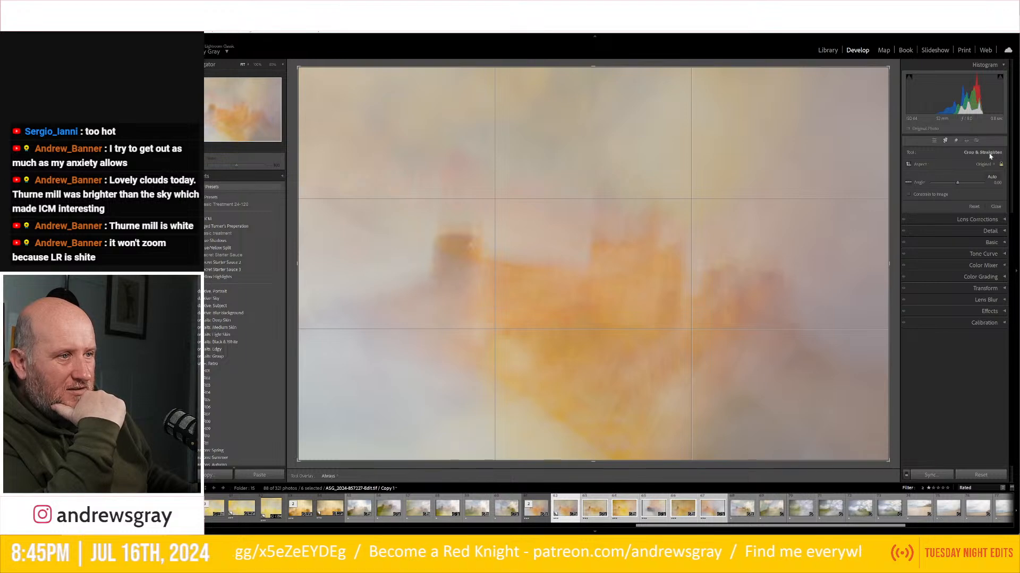
left_click(978, 165)
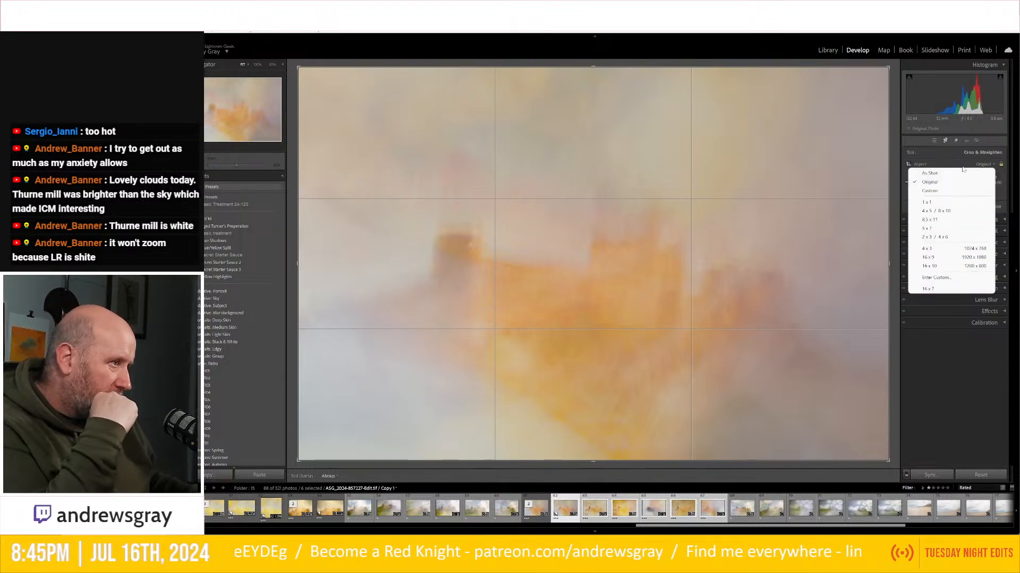
left_click(946, 242)
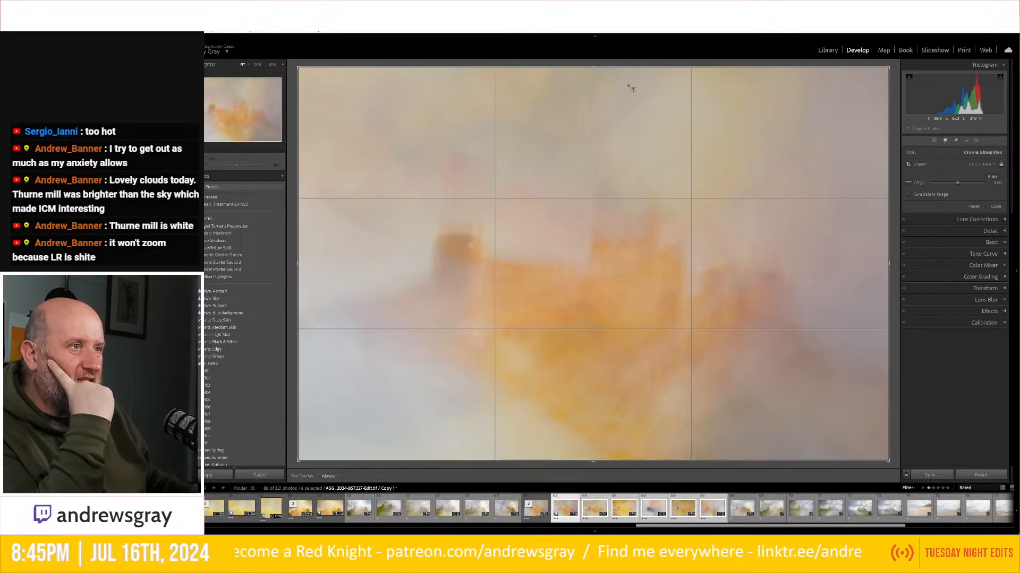
left_click_drag(595, 67, 616, 110)
left_click_drag(608, 66, 611, 82)
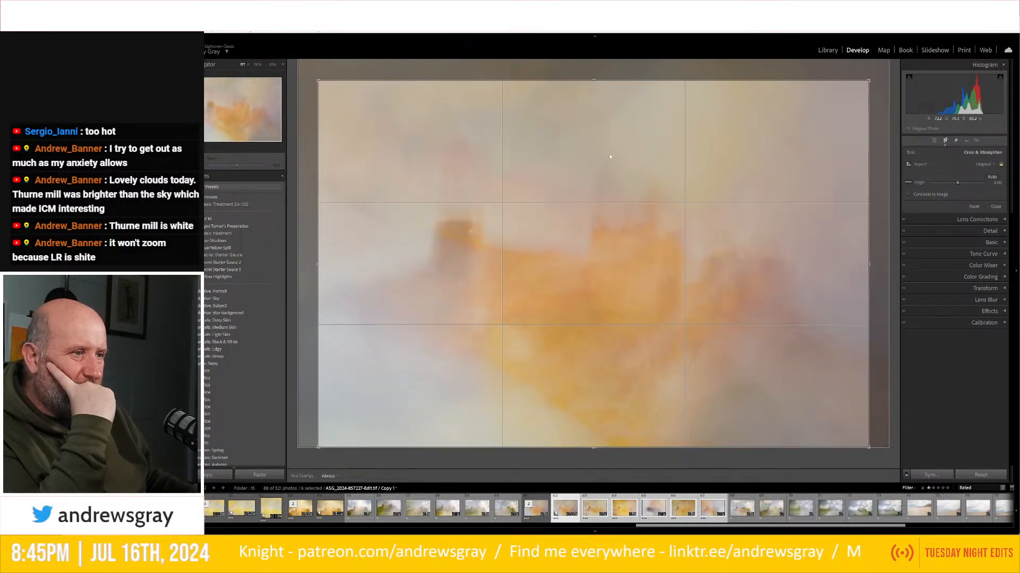
left_click_drag(590, 176, 595, 140)
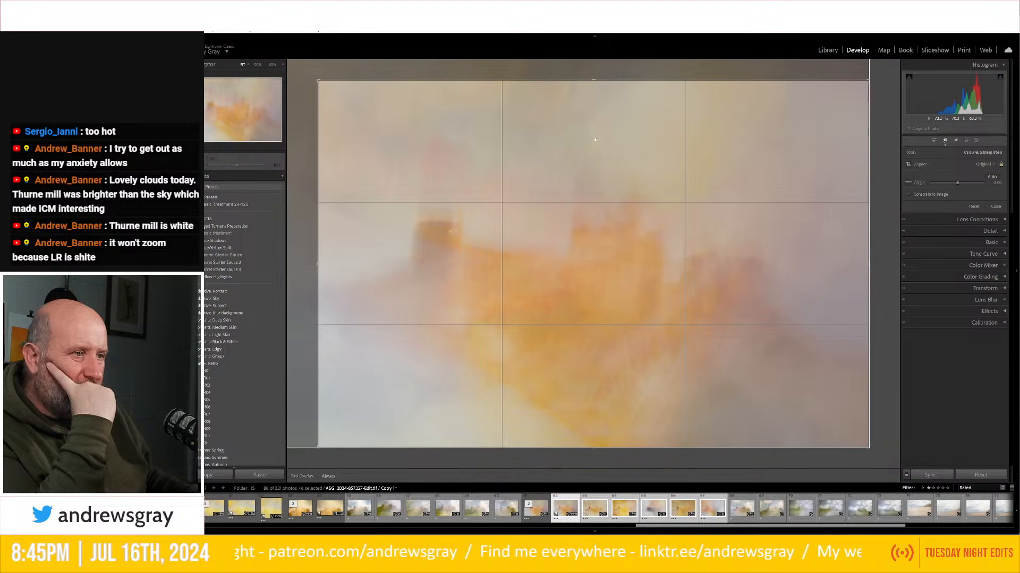
key("Return")
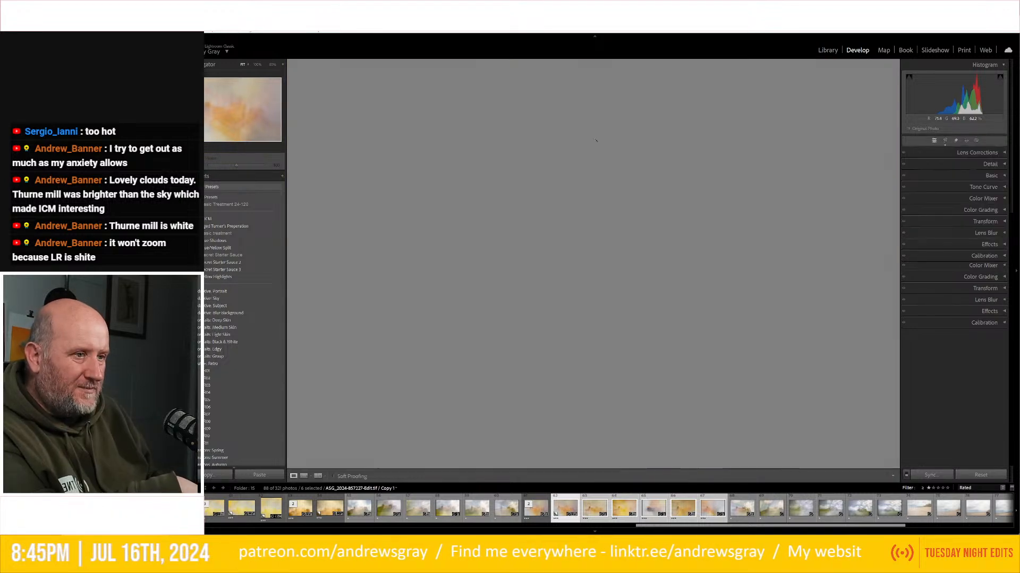
left_click(537, 502)
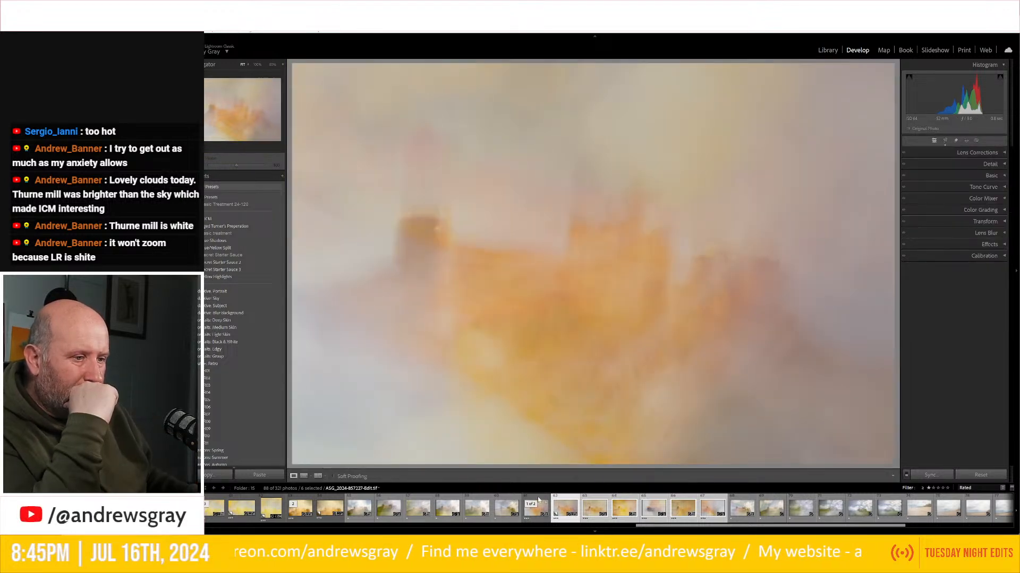
left_click(945, 140)
left_click(985, 164)
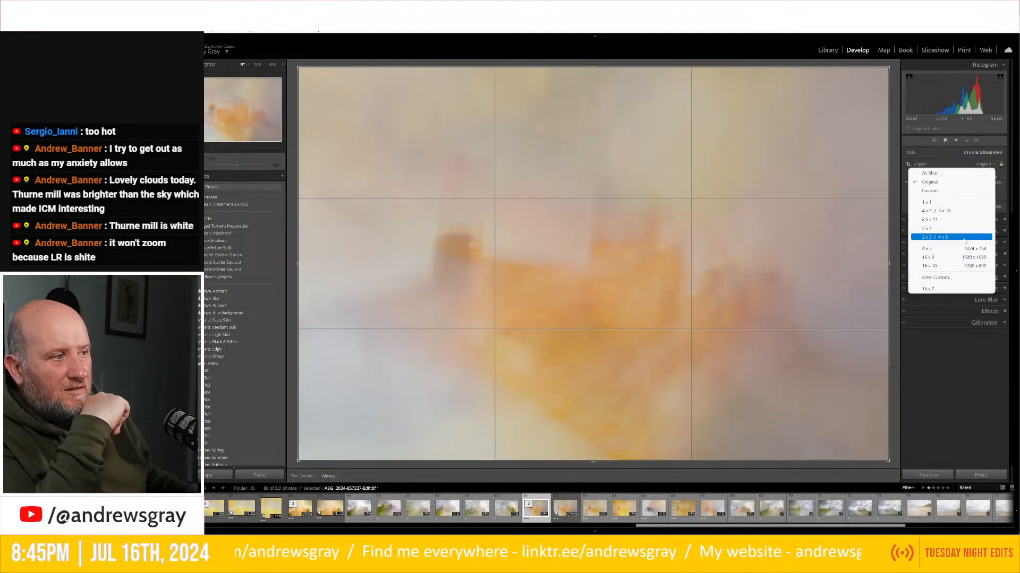
left_click(956, 257)
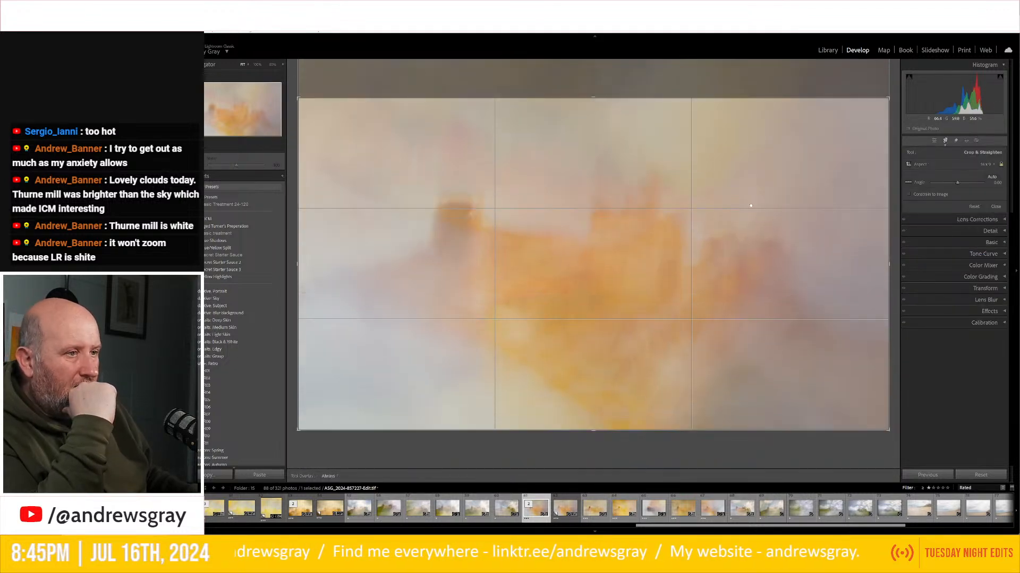
left_click_drag(750, 202, 744, 285)
key("Return")
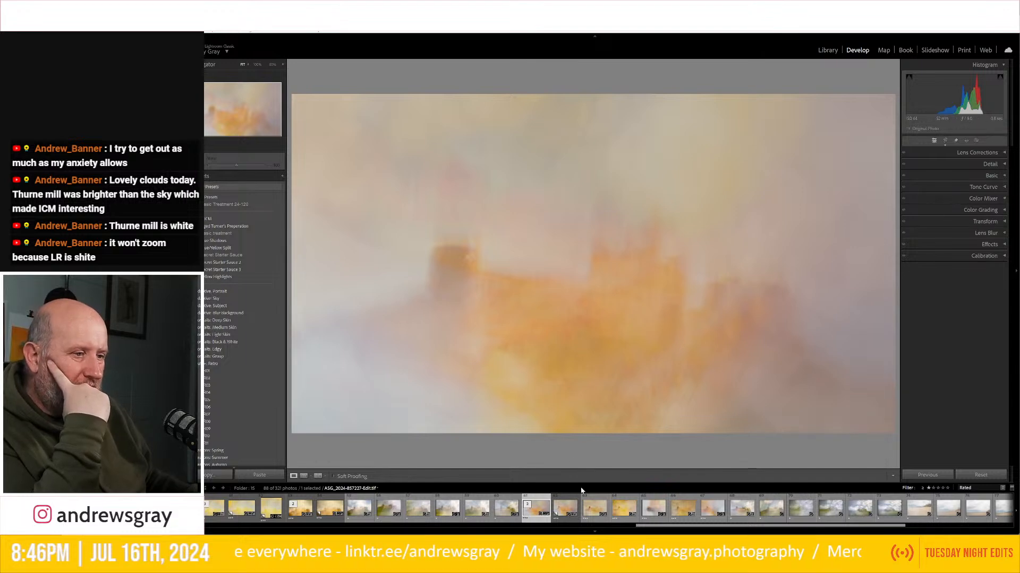
left_click(595, 507)
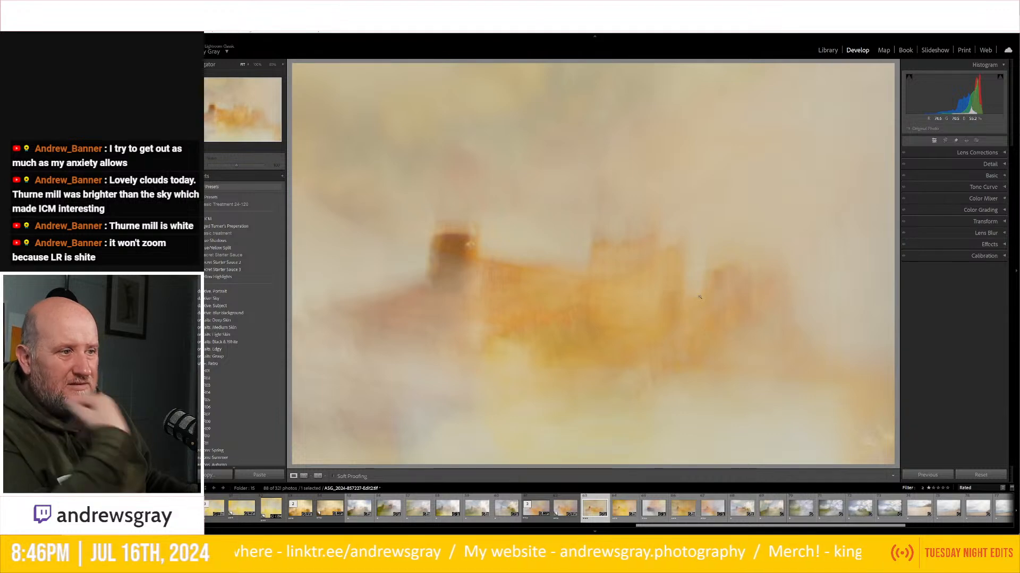
left_click(944, 140)
left_click(987, 164)
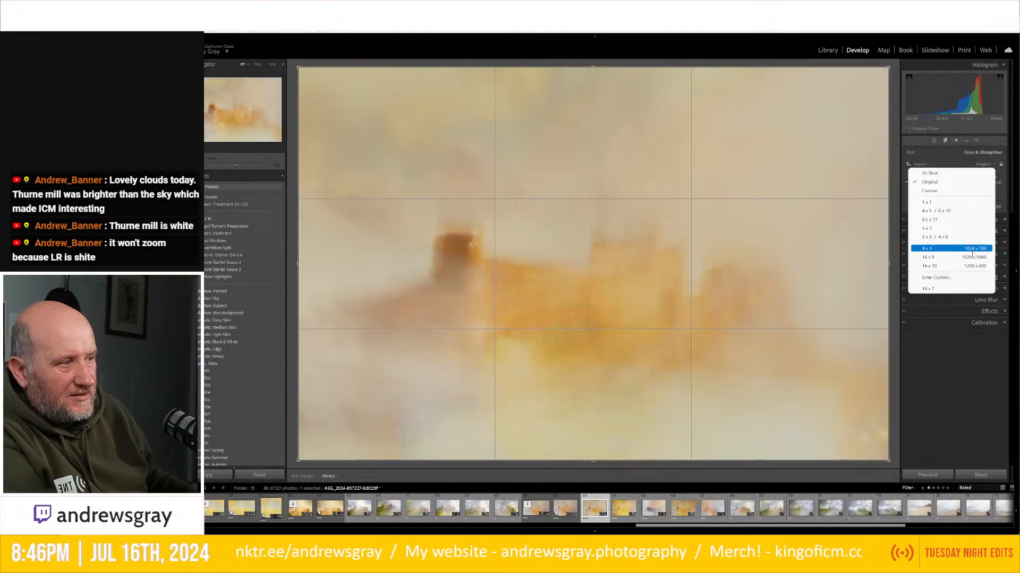
left_click(946, 257)
left_click_drag(729, 268, 698, 264)
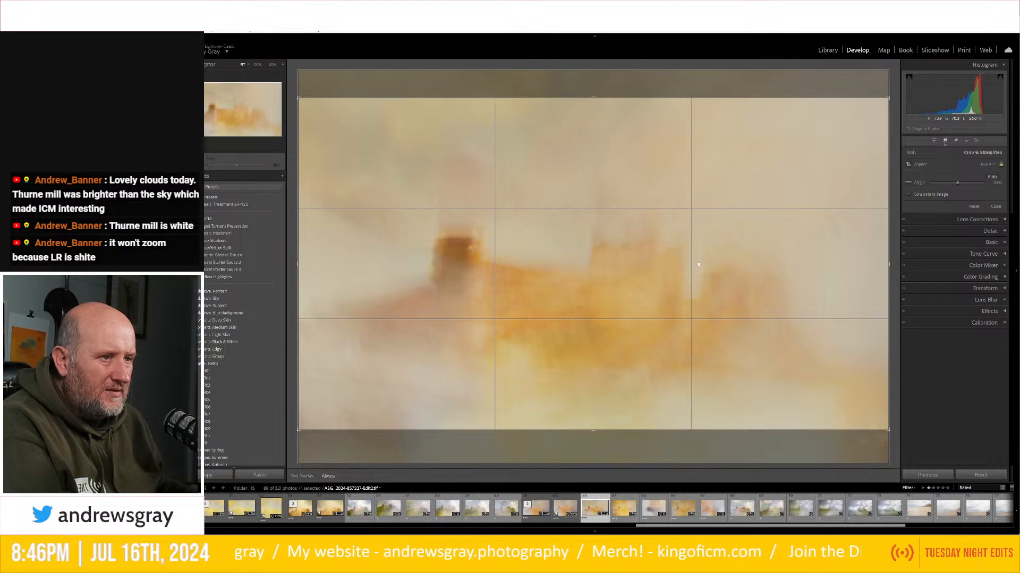
right_click(781, 231)
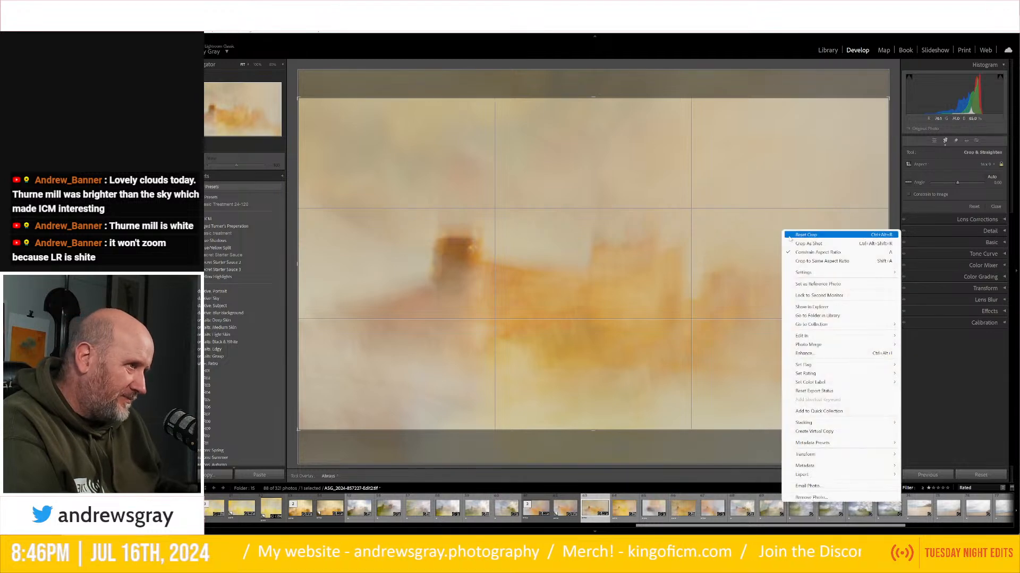
left_click(790, 233)
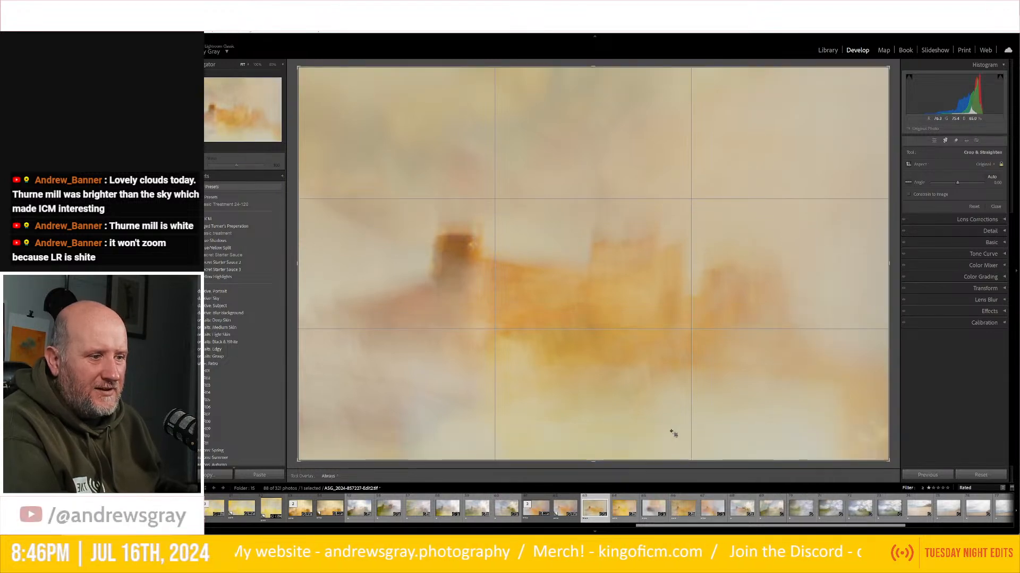
left_click(622, 509)
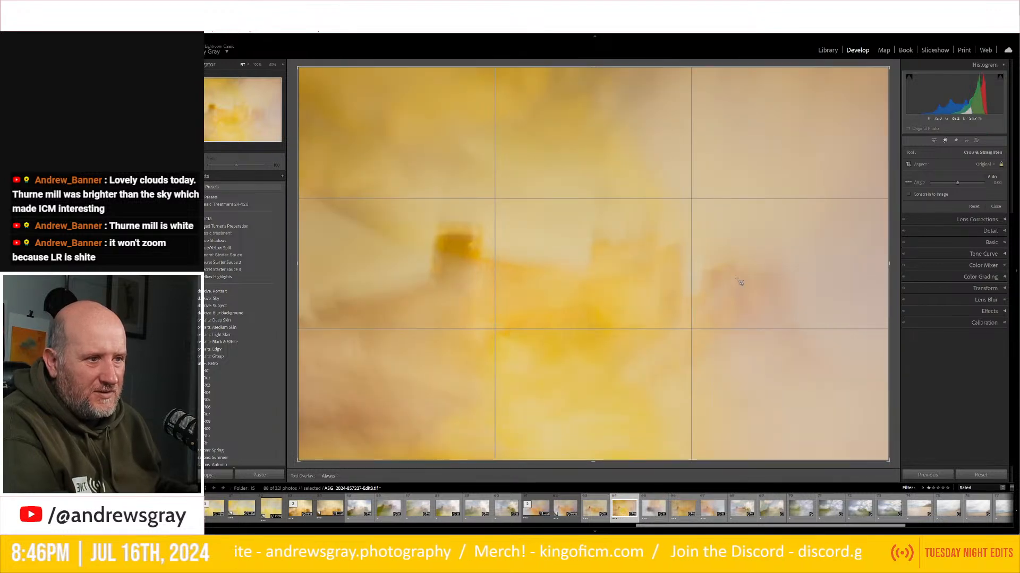
left_click(991, 243)
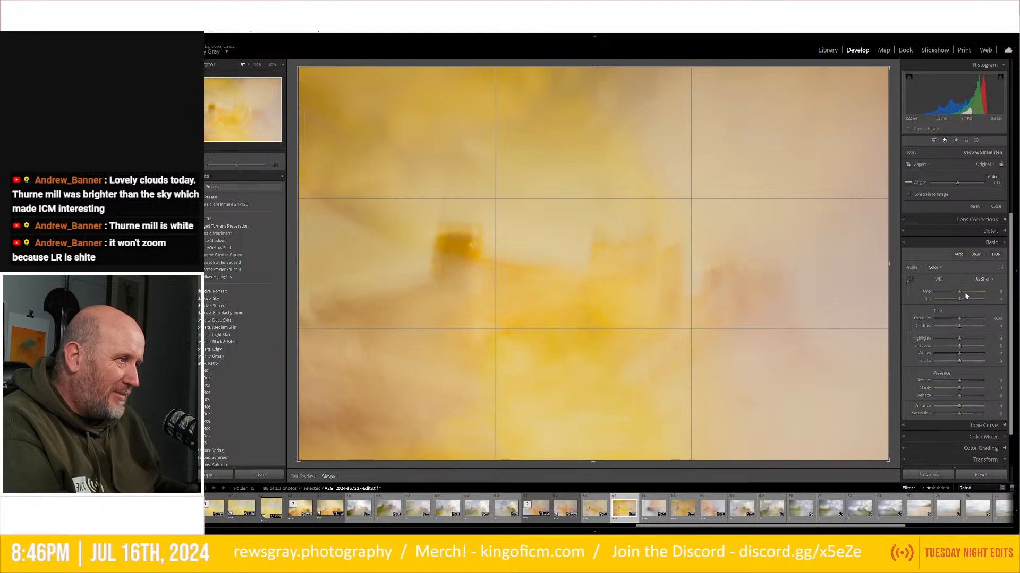
left_click_drag(959, 291, 956, 294)
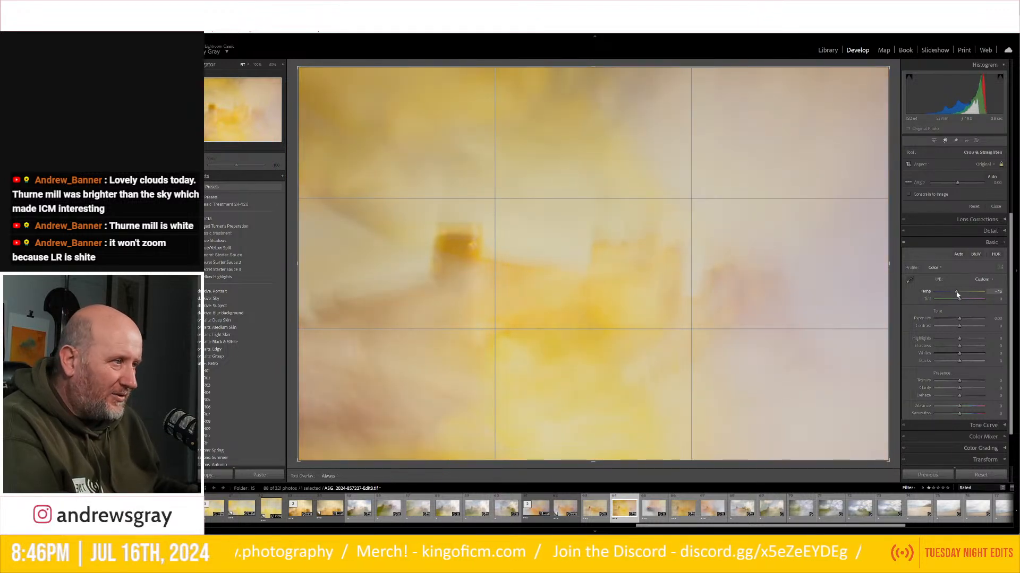
left_click_drag(961, 302, 964, 303)
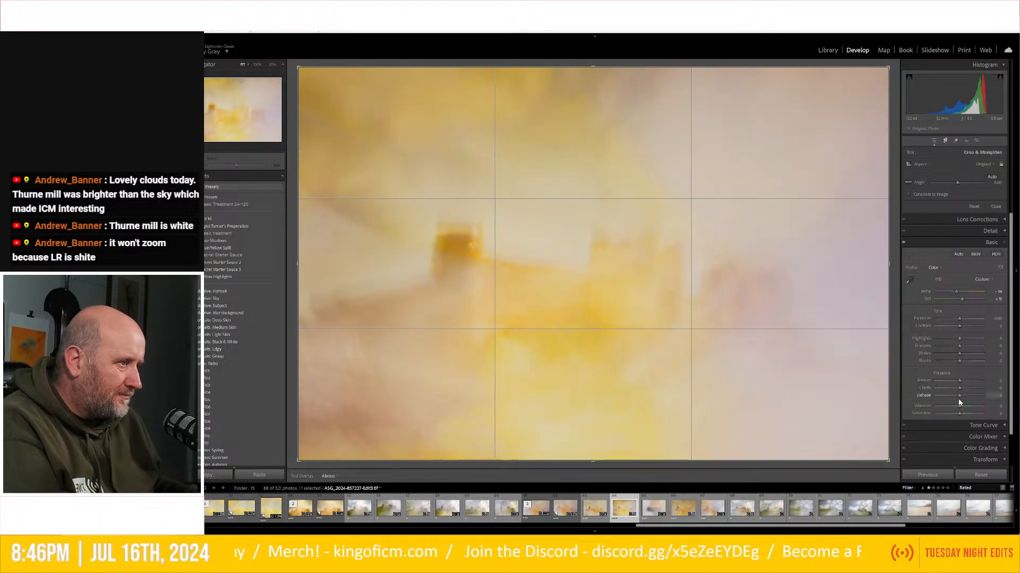
Using targeted Color Mixer adjustments on the castle tower, slightly lower the hue and saturation of the yellows and oranges.
left_click(983, 434)
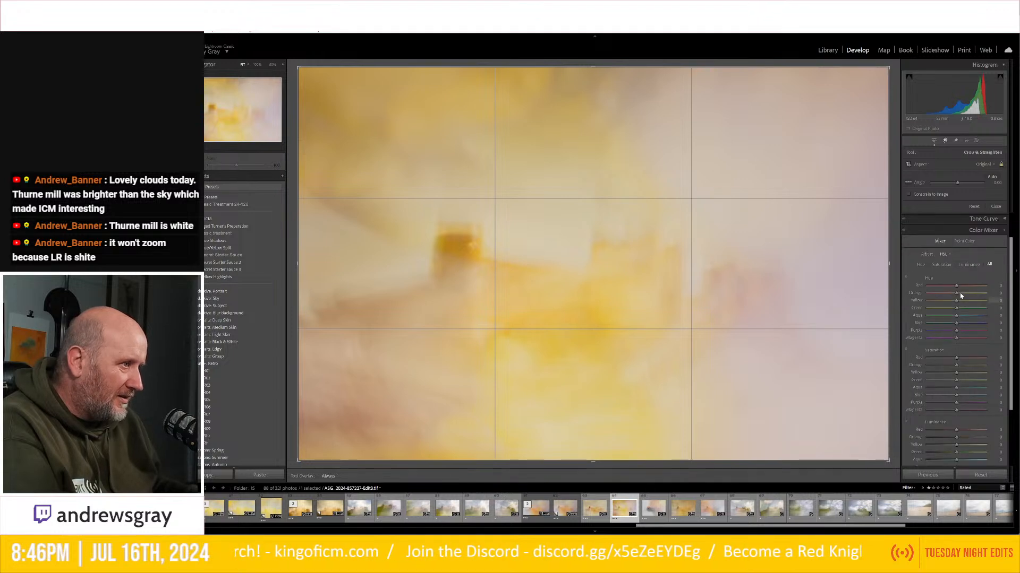
left_click(907, 278)
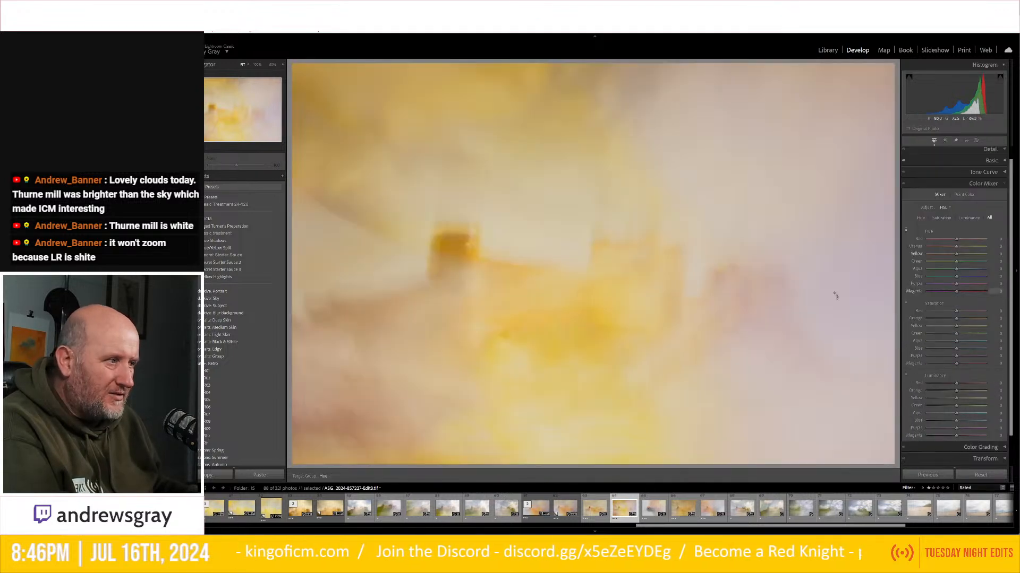
left_click_drag(470, 244, 470, 244)
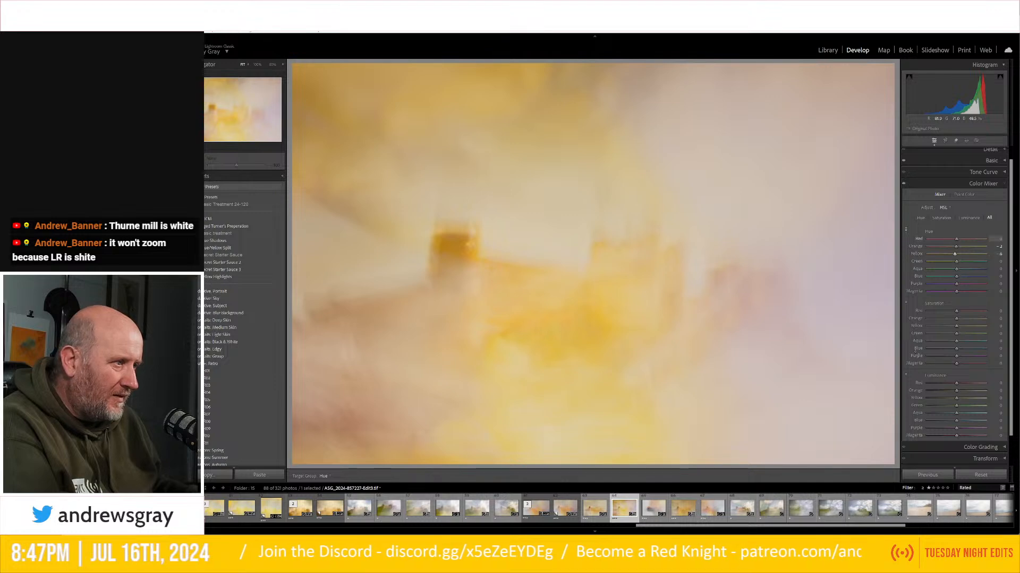
left_click(906, 303)
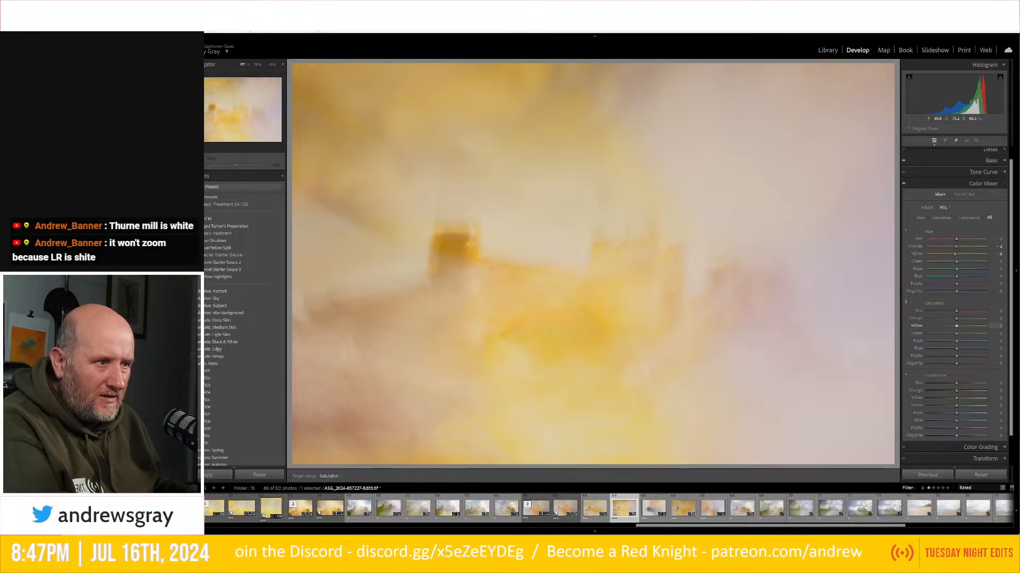
left_click_drag(470, 244, 470, 243)
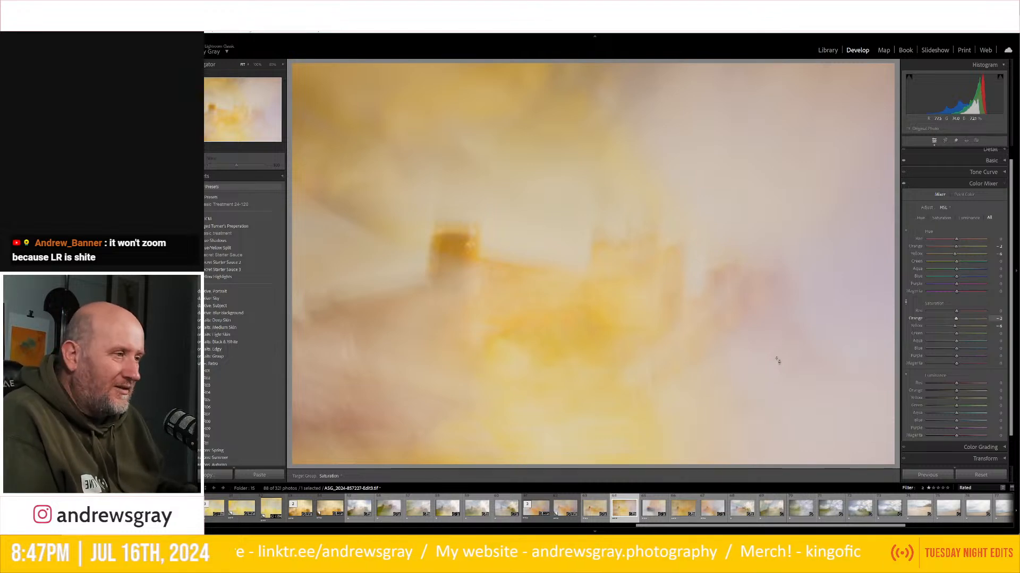
left_click(983, 183)
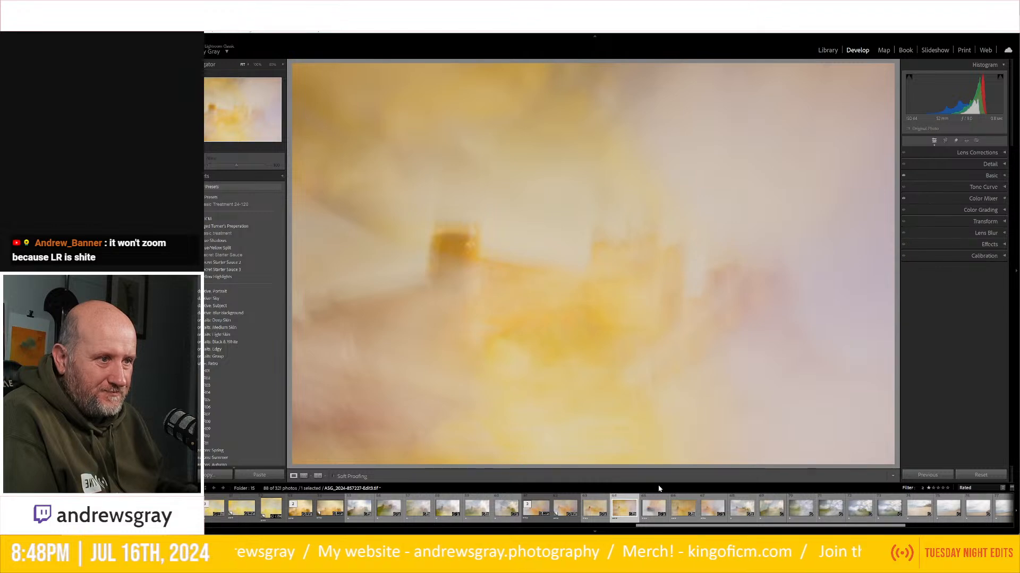
left_click(658, 511)
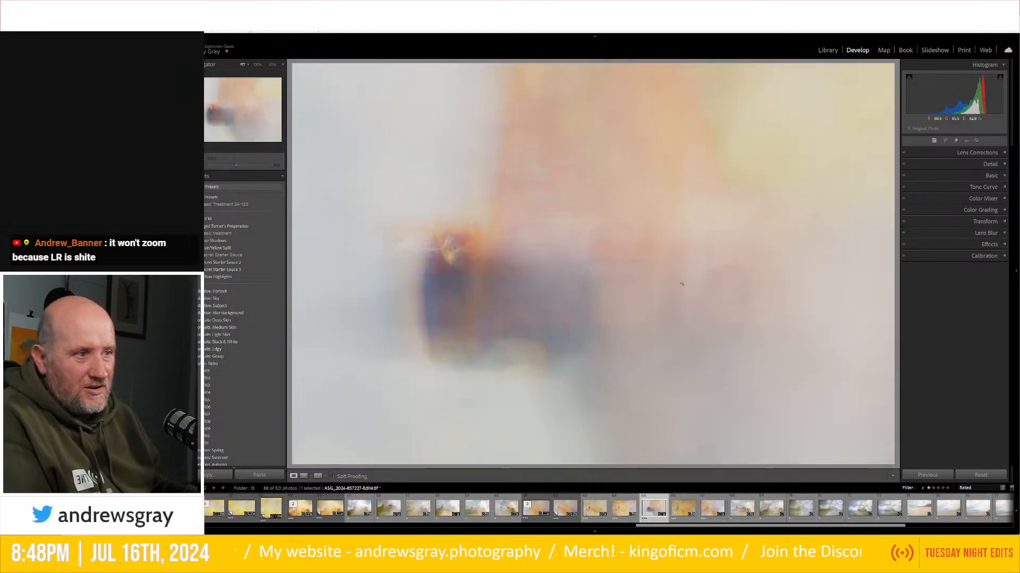
left_click(945, 140)
left_click(982, 164)
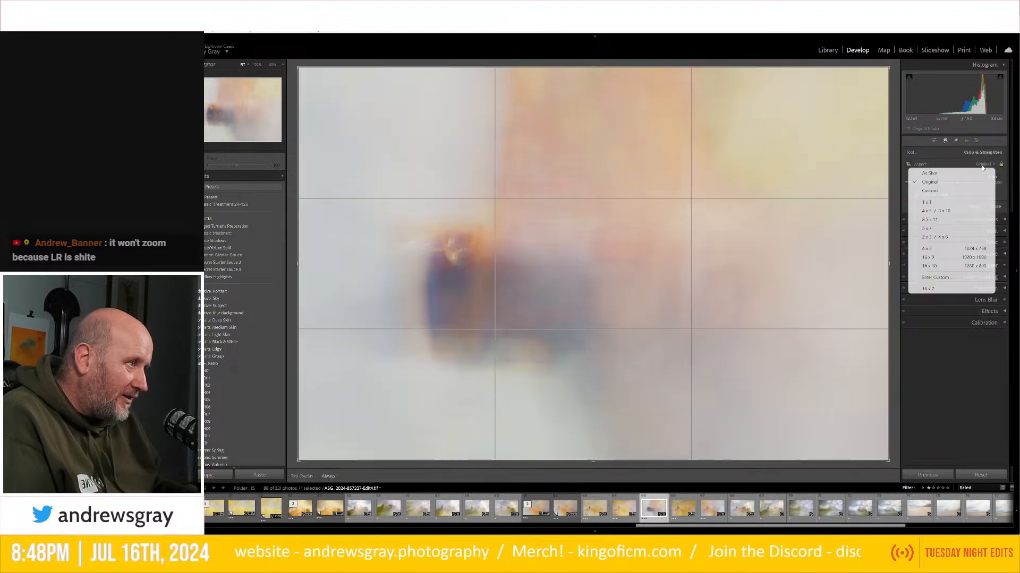
left_click(950, 202)
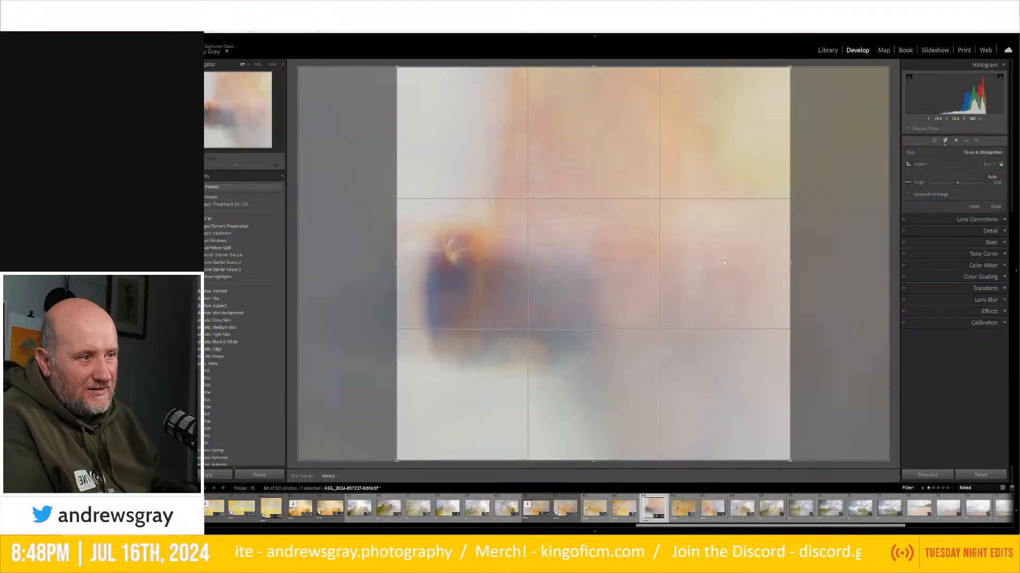
left_click_drag(725, 262, 667, 258)
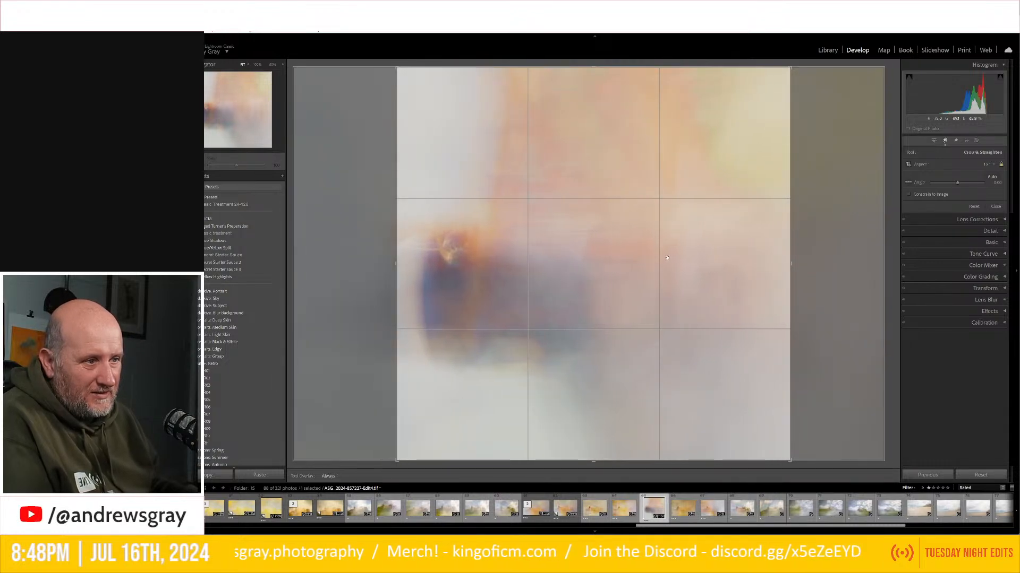
key("Return")
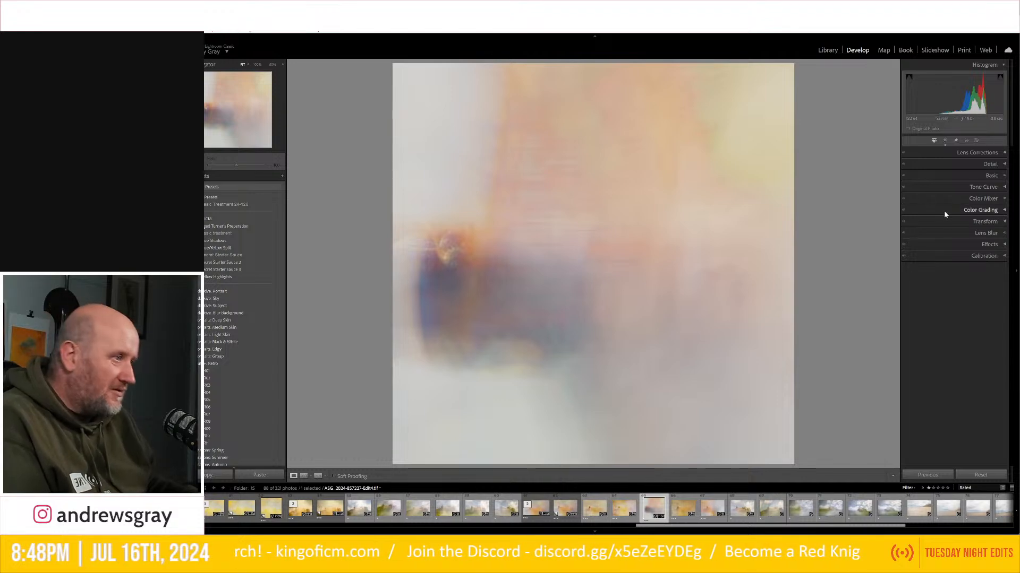
Shift the orange hue to about -62 with targeted adjustment for redder tones, and try a +59 blue hue shift before undoing it.
left_click(982, 199)
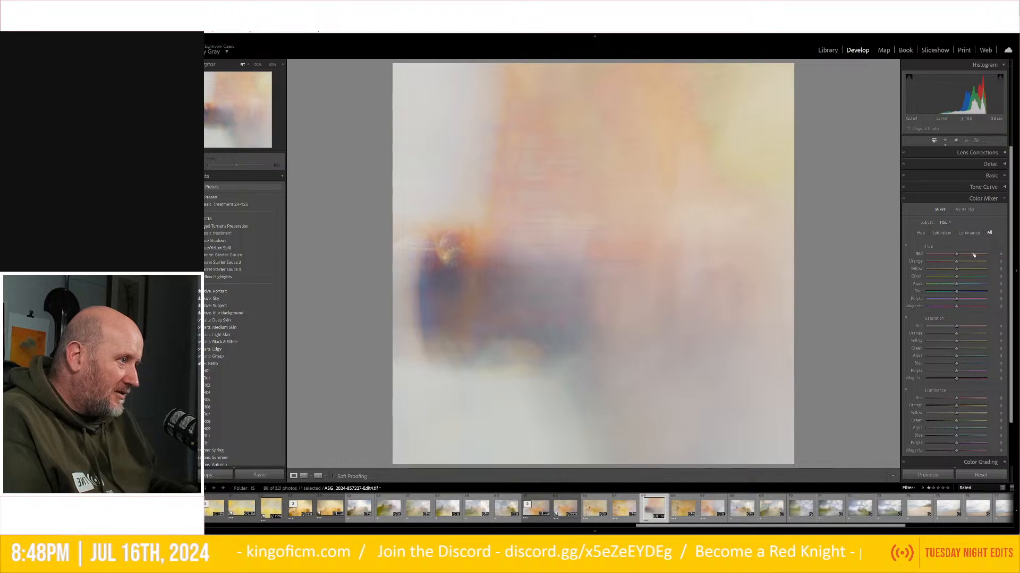
left_click(906, 245)
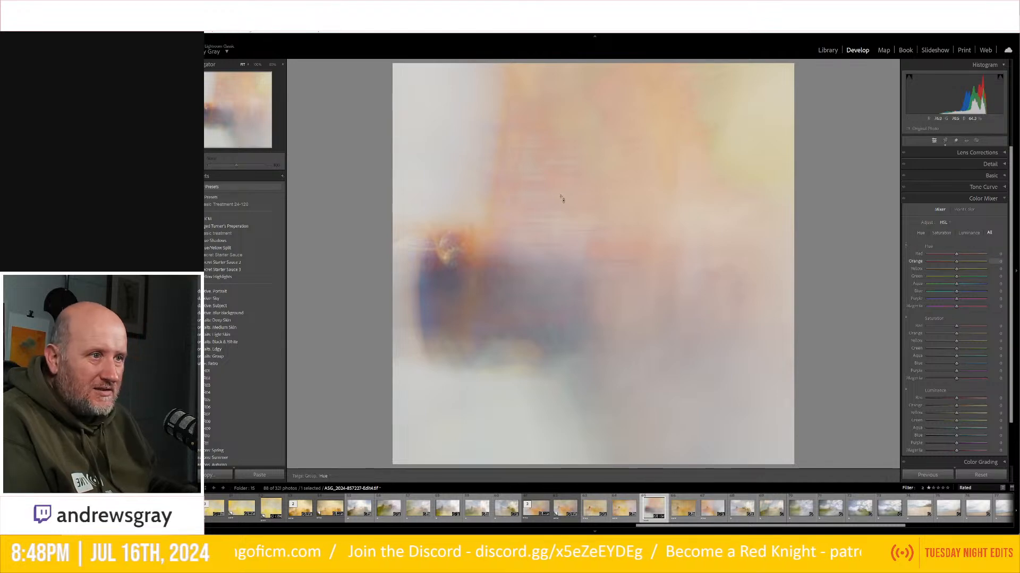
left_click_drag(611, 250, 610, 201)
left_click_drag(610, 249, 611, 270)
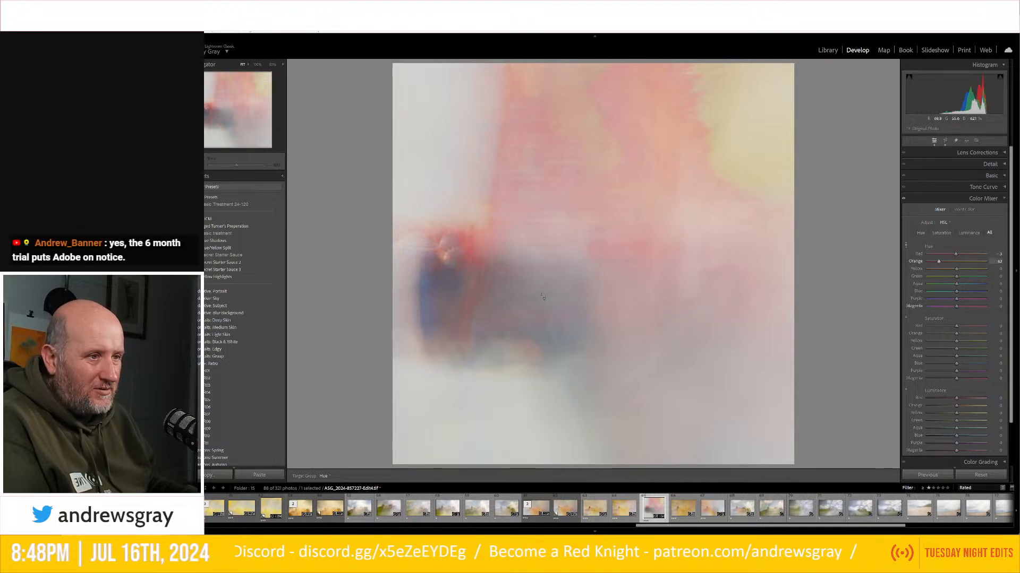
mouse_move(424, 285)
left_mouse_down()
mouse_move(423, 310)
mouse_move(426, 286)
left_mouse_up()
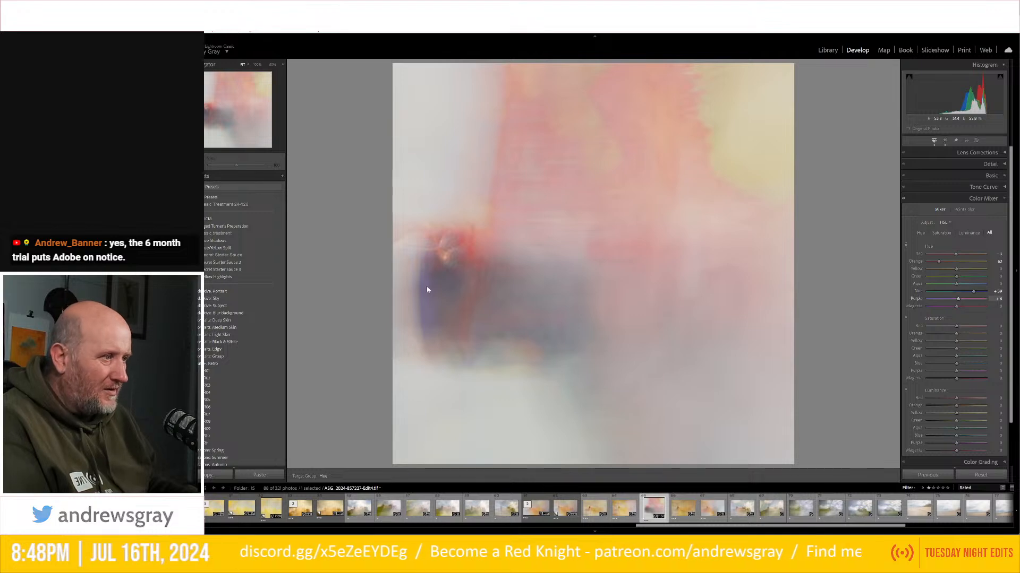
key("ctrl+z")
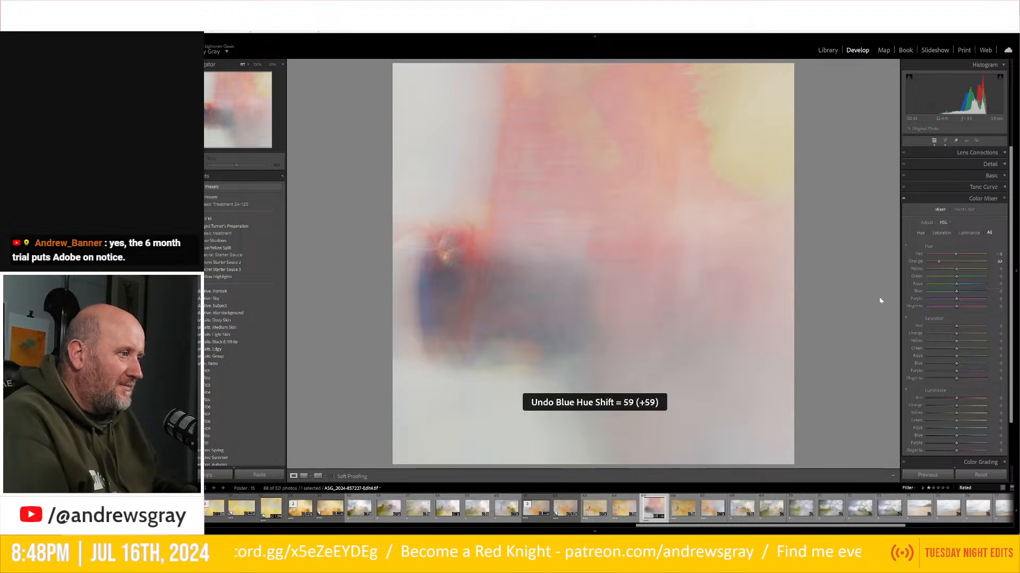
Raise the saturation of the blues to about +9 and slightly boost the reds and oranges by targeting the dark tower.
left_click(906, 317)
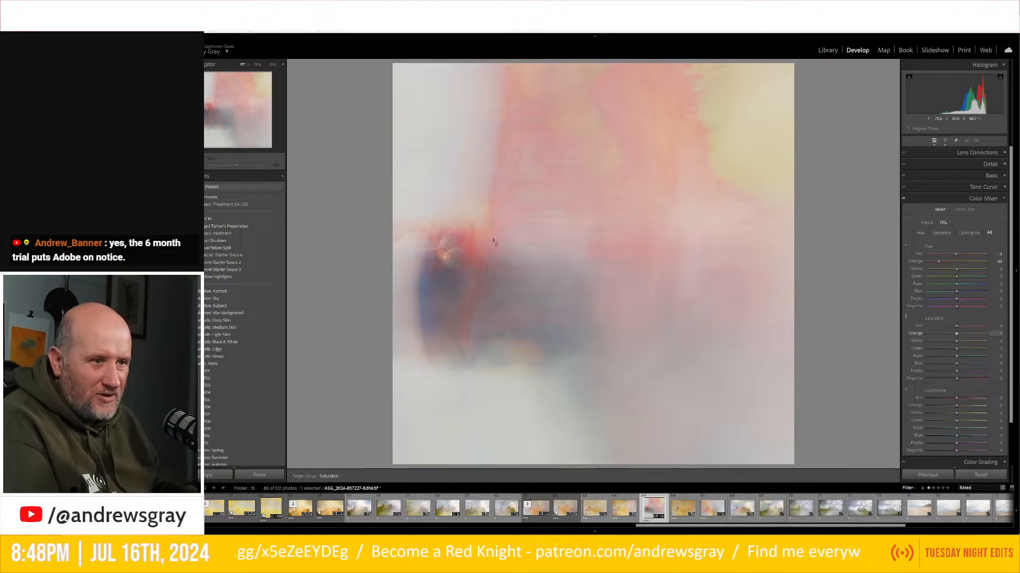
mouse_move(430, 287)
left_mouse_down()
mouse_move(426, 277)
mouse_move(428, 291)
left_mouse_up()
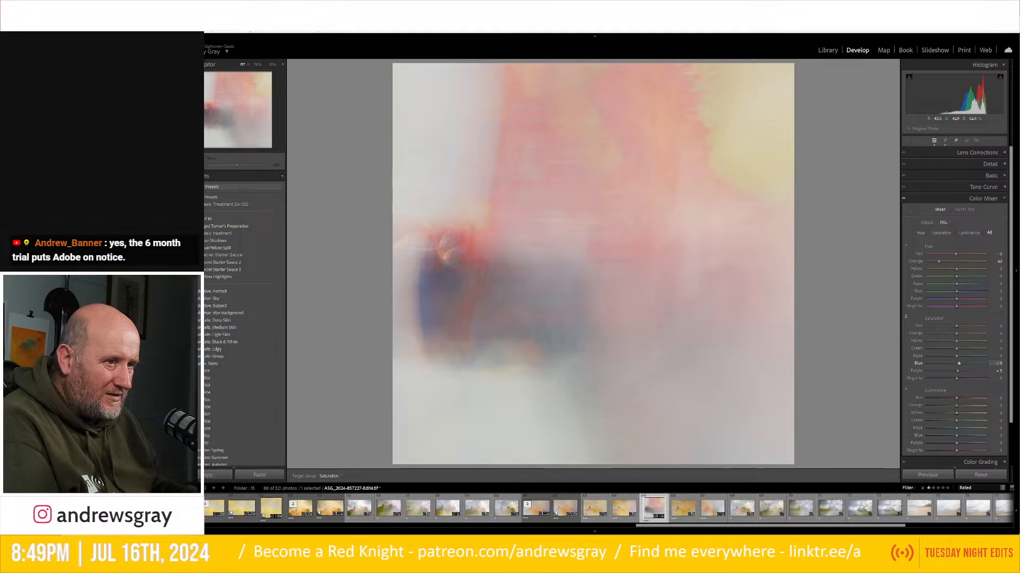
left_click_drag(442, 250, 442, 246)
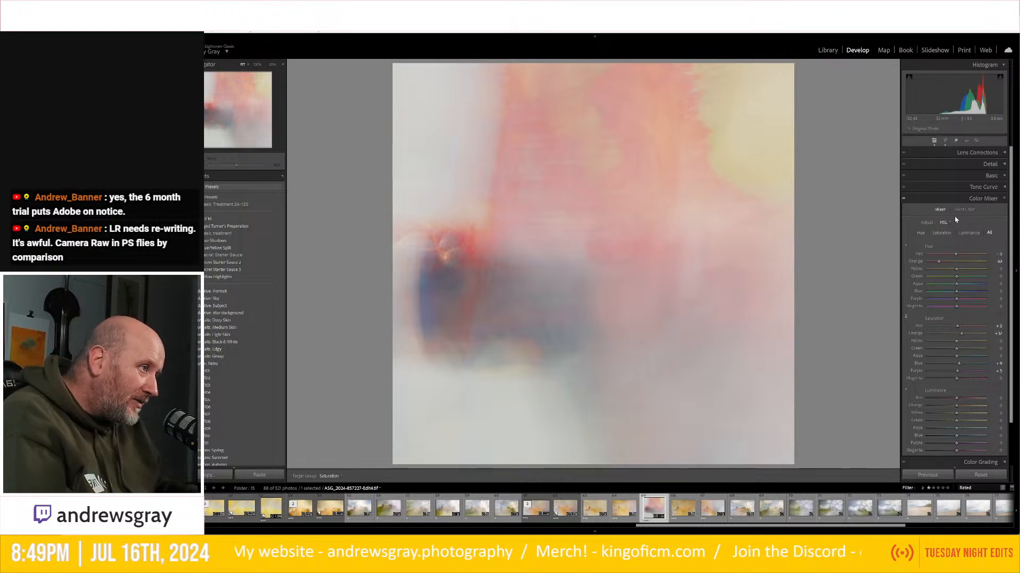
left_click(979, 200)
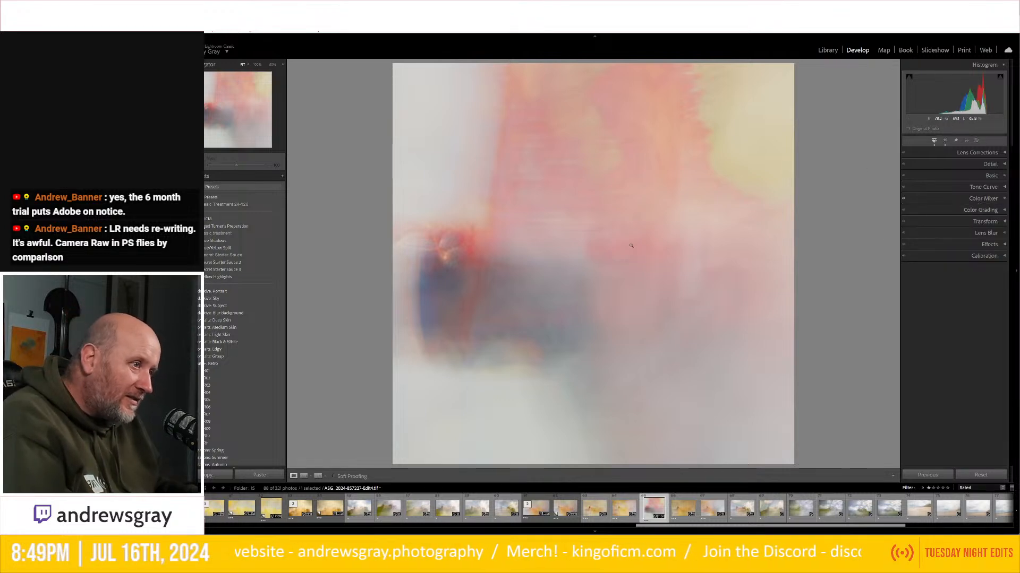
Create a virtual copy of the square image and crop it to a tight landscape 4 x 5 / 8 x 10 frame around the dark tower.
right_click(633, 364)
left_click(663, 409)
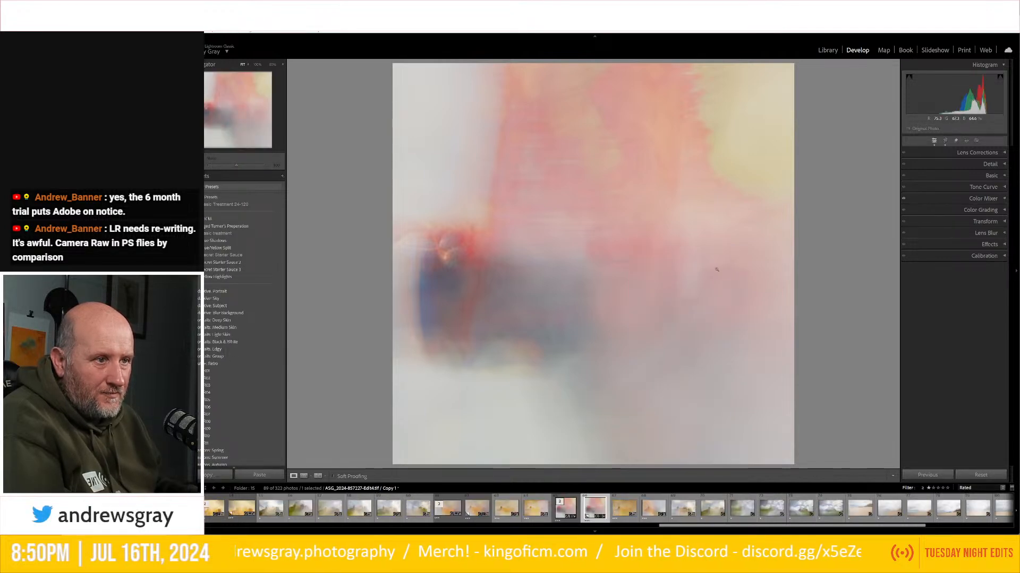
key("r")
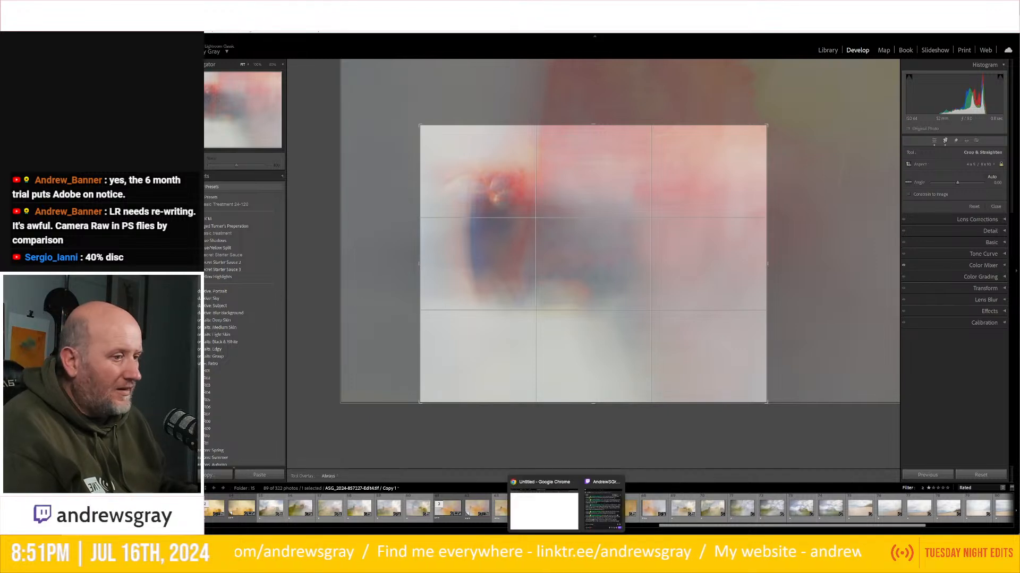
left_click(558, 507)
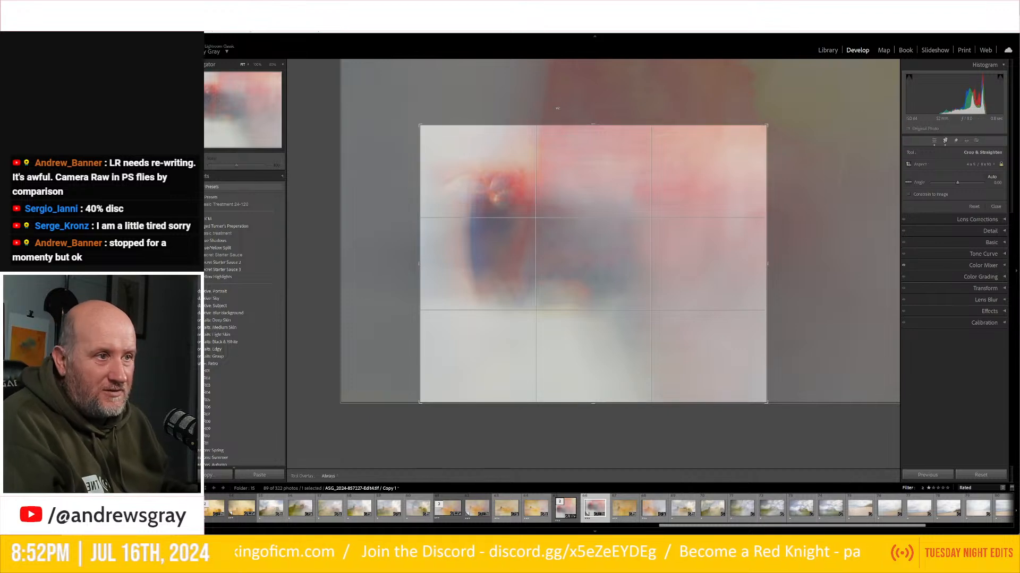
left_click_drag(585, 144, 591, 130)
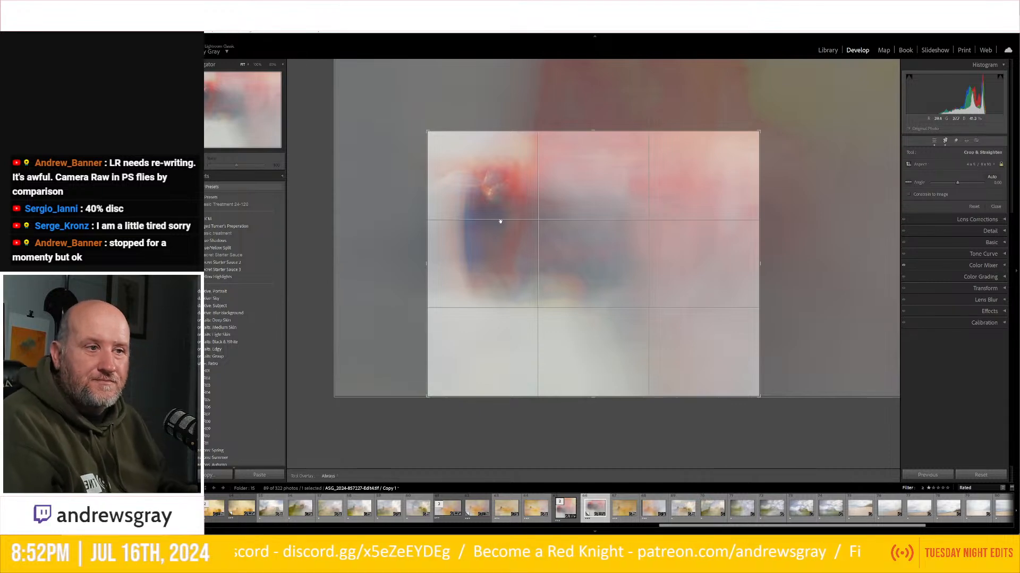
key("Return")
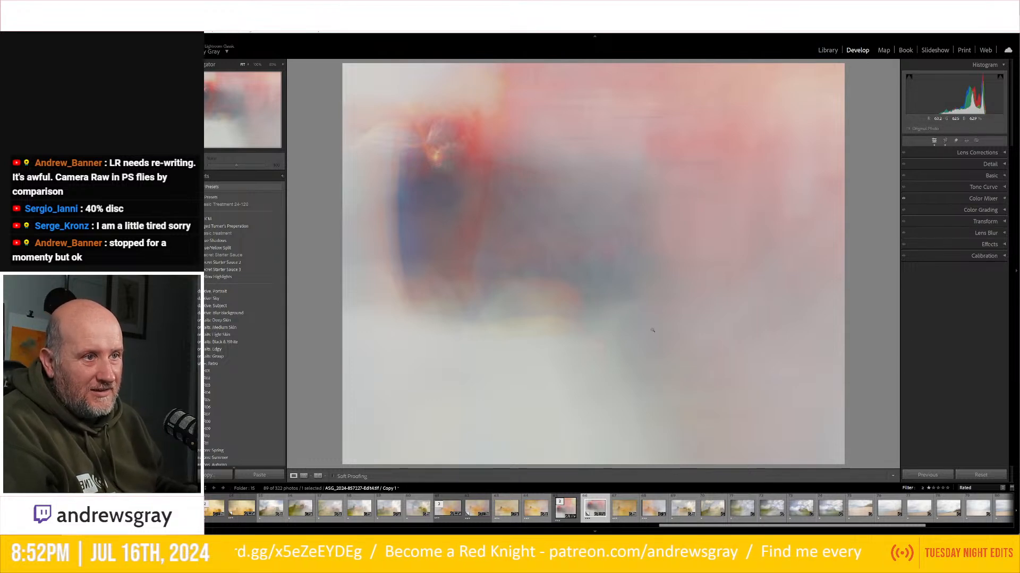
left_click(624, 509)
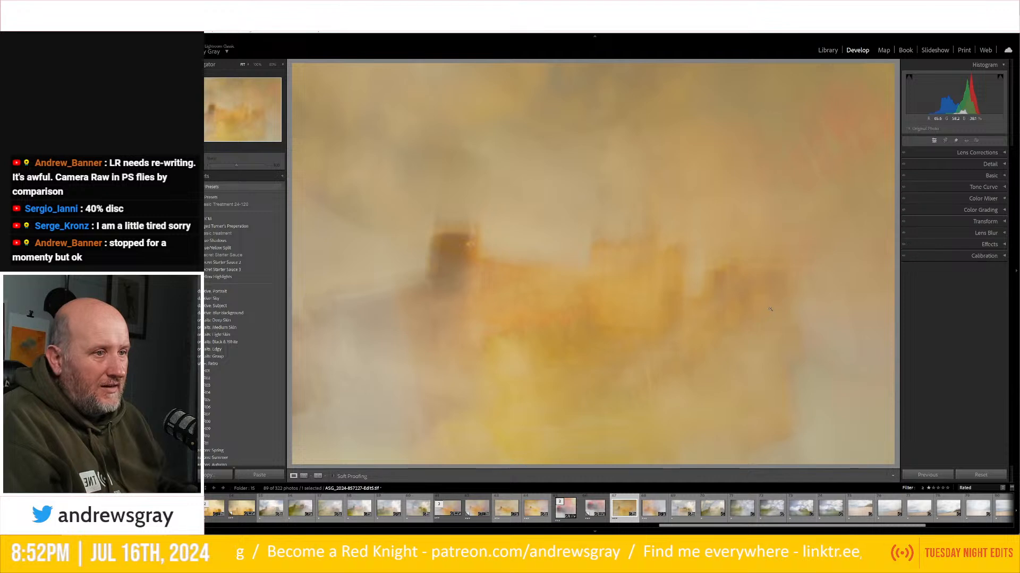
Try a 1 x 1 crop and a portrait 2 x 3 crop on the golden castle image, returning to the original frame.
left_click(945, 141)
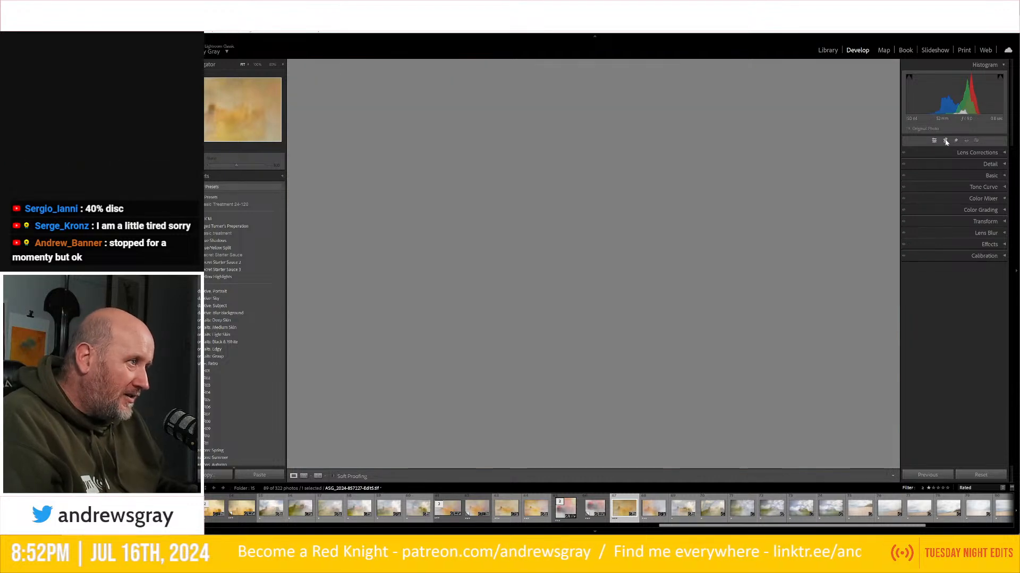
left_click(983, 164)
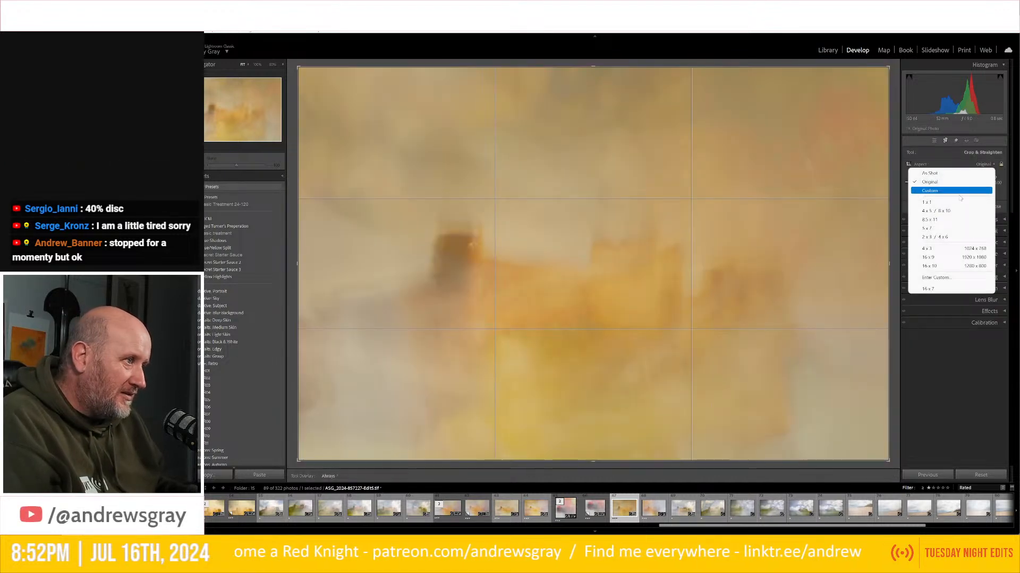
left_click(934, 202)
left_click_drag(645, 289, 630, 291)
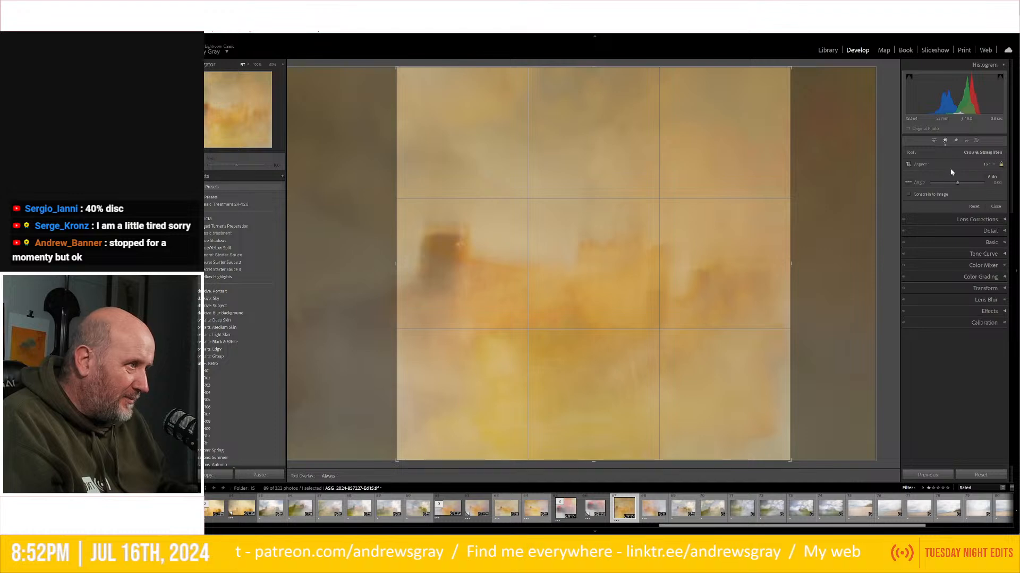
left_click(986, 164)
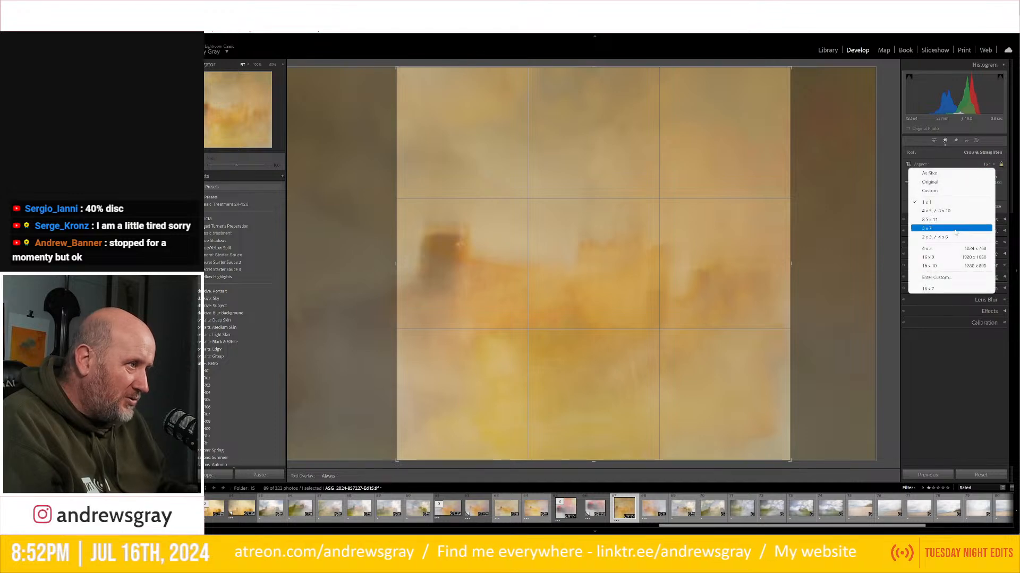
left_click(936, 237)
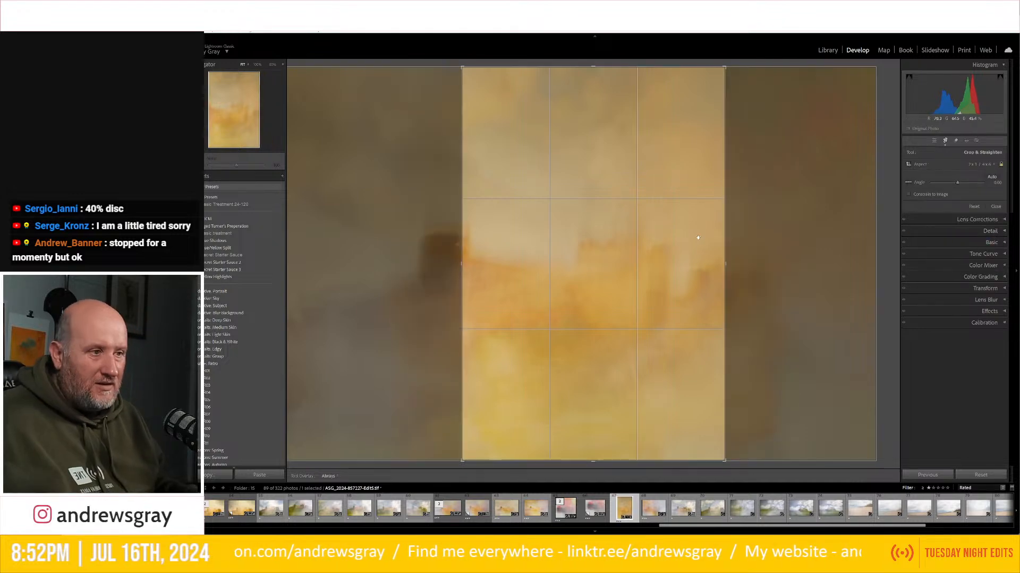
right_click(673, 249)
left_click(677, 252)
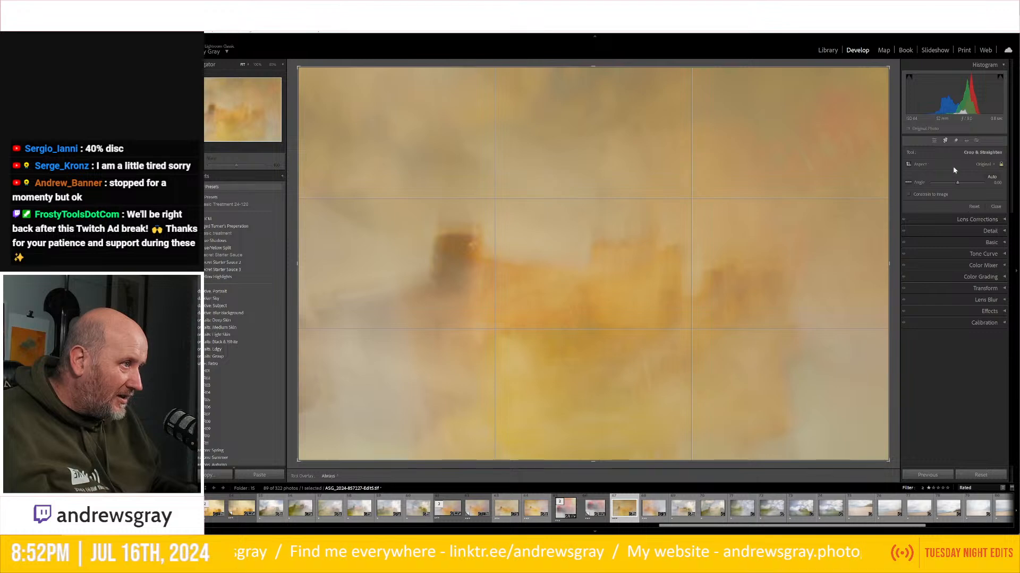
left_click(935, 142)
Remove the faint diagonal streak in the sky beside the dark tower with Generative AI removal, with the spot visualization off.
left_click(956, 140)
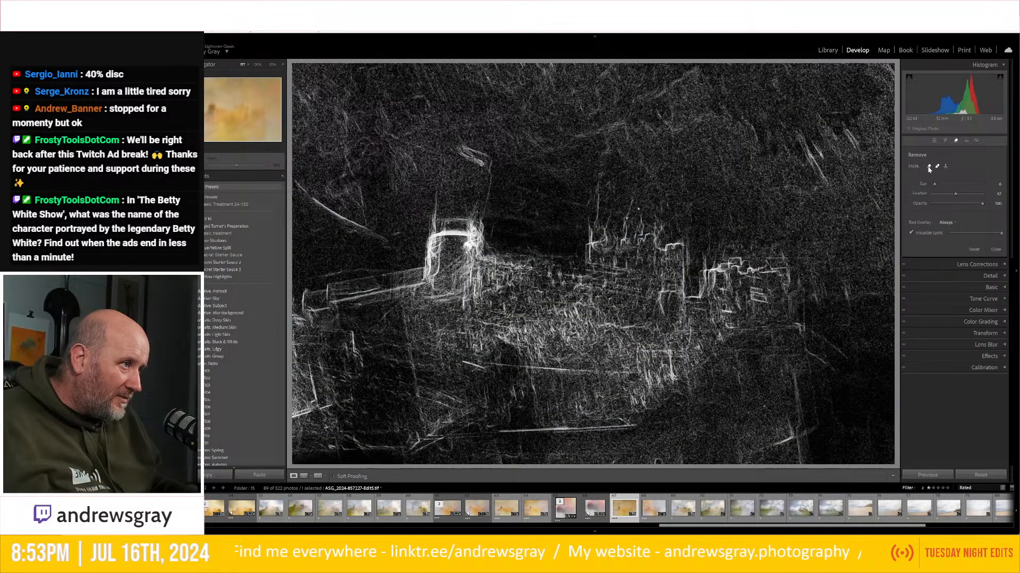
left_click(929, 167)
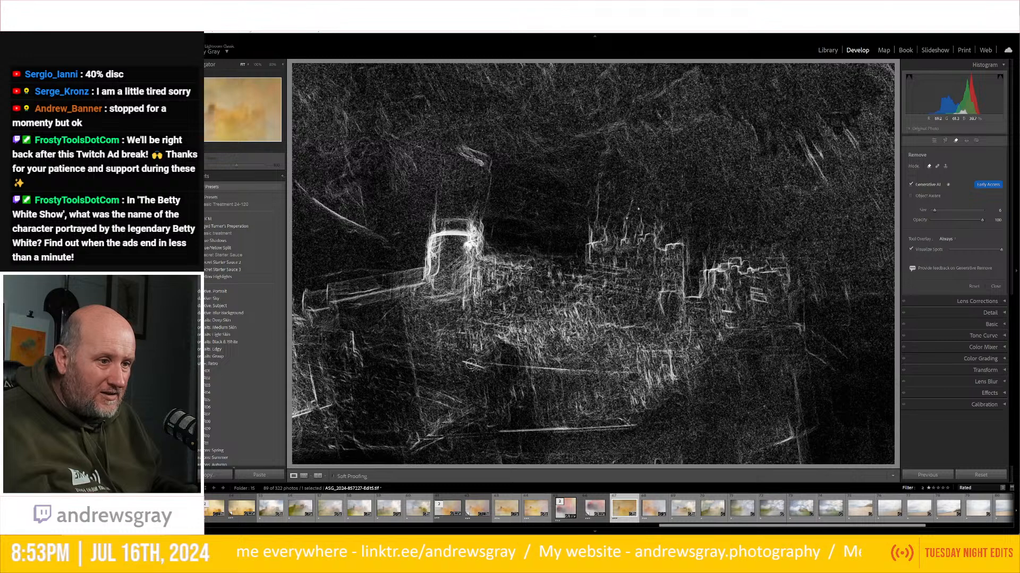
key("a")
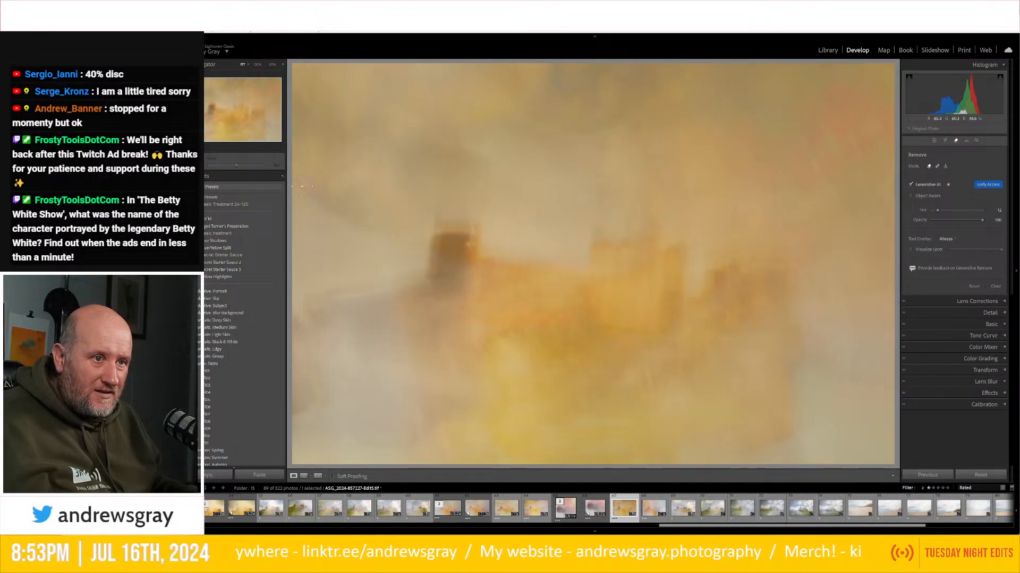
mouse_move(302, 185)
left_mouse_down()
mouse_move(337, 221)
mouse_move(381, 236)
left_mouse_up()
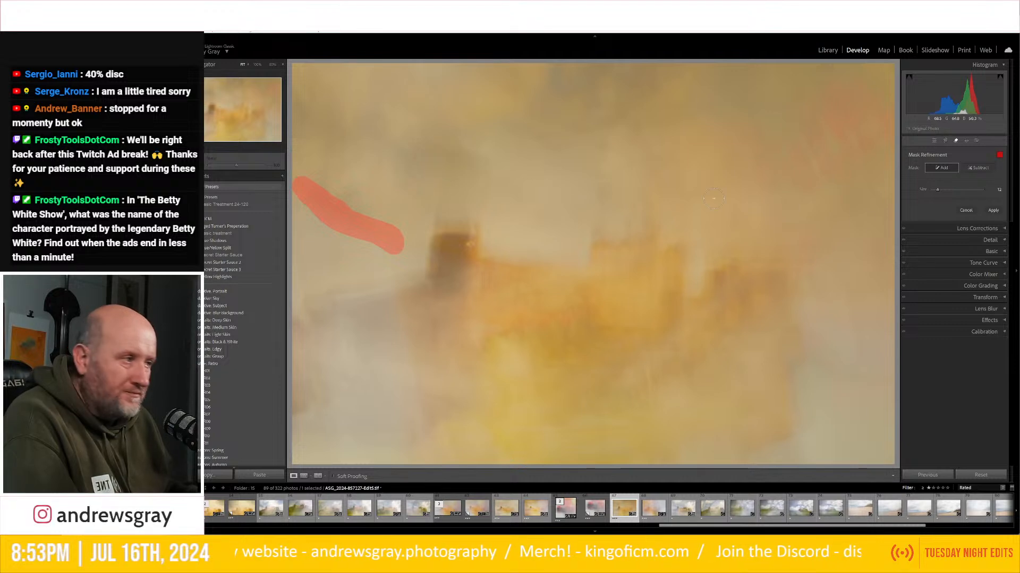
left_click(995, 212)
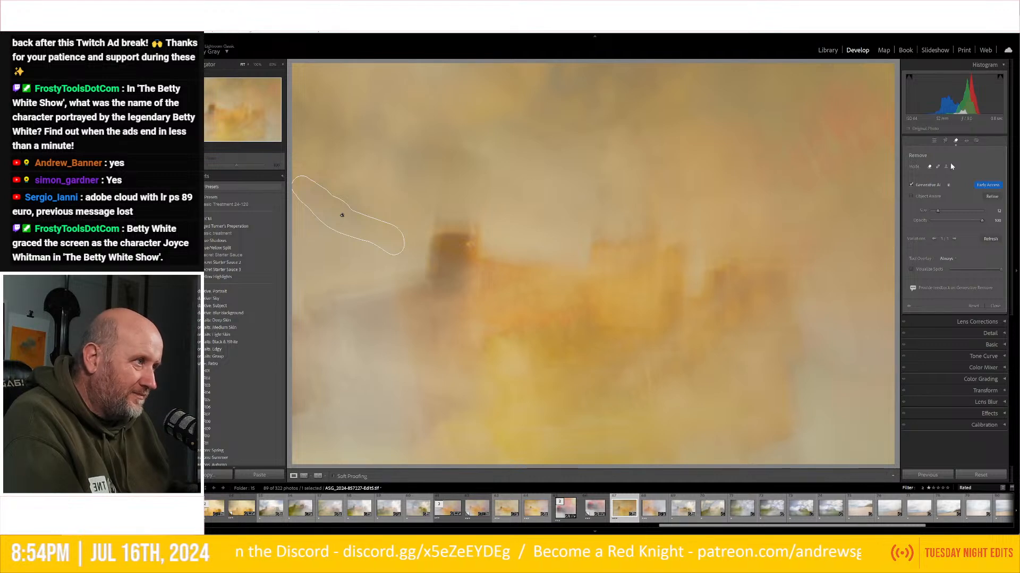
left_click(934, 141)
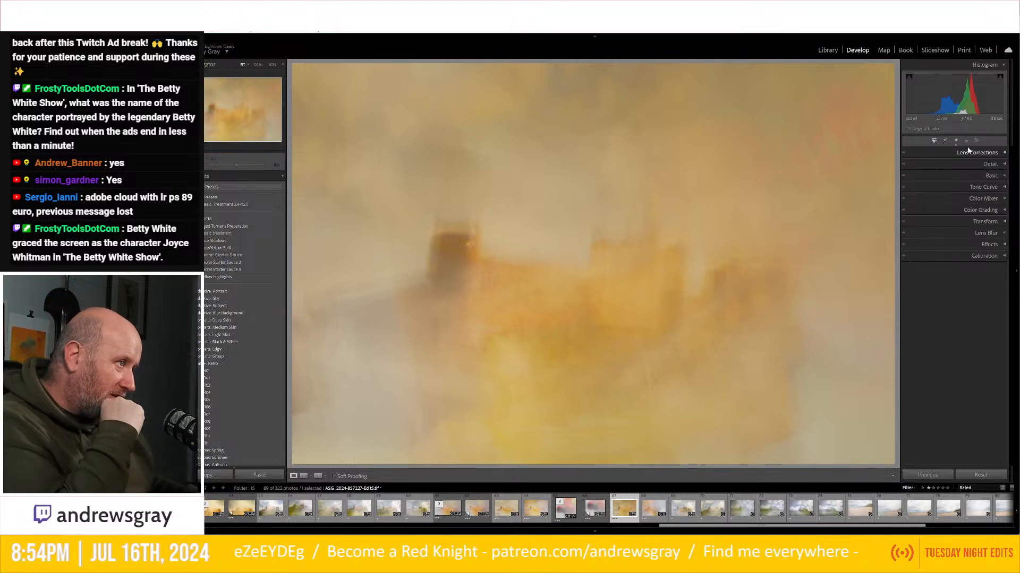
Crop the golden castle image to 16 x 9 and adjust the castle's vertical placement within the frame.
left_click(947, 142)
left_click(987, 168)
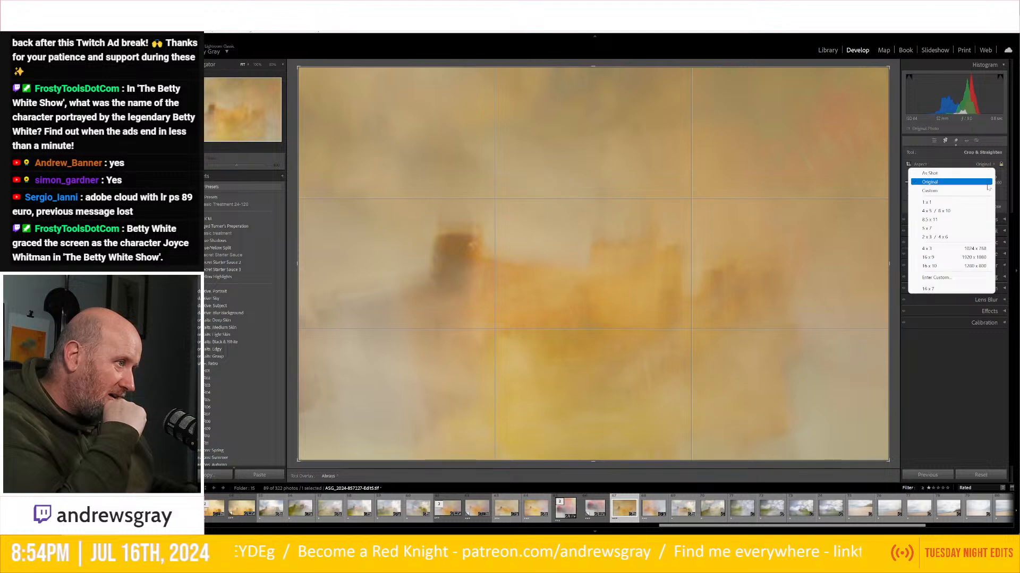
left_click(934, 254)
left_click_drag(769, 296, 758, 338)
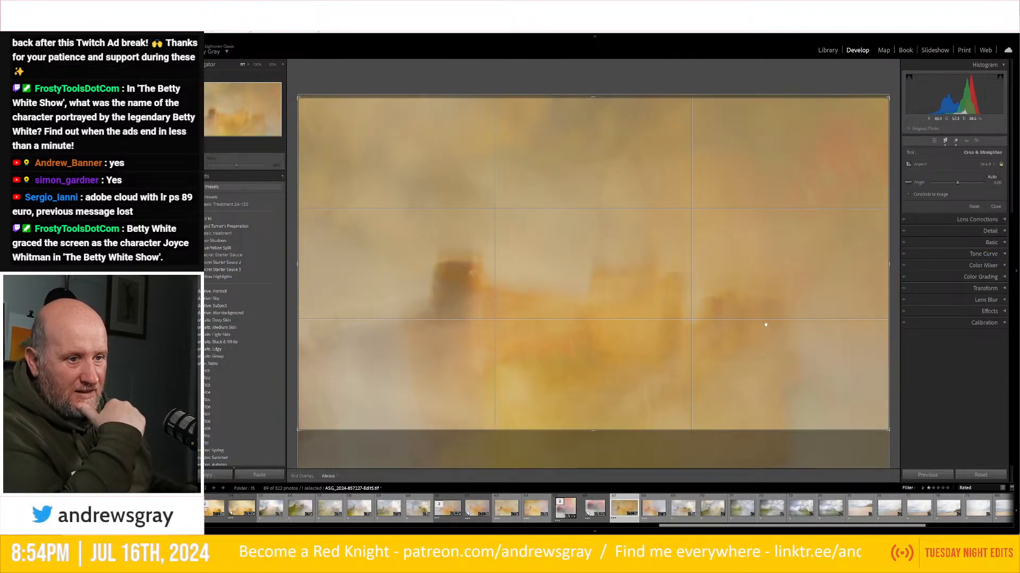
key("Return")
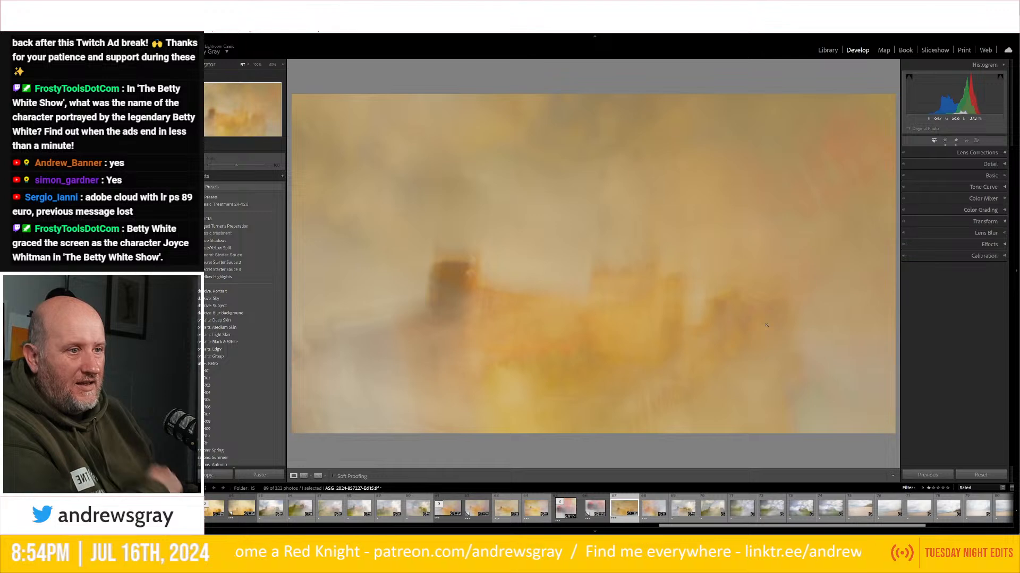
left_click(946, 140)
left_click_drag(727, 237, 727, 242)
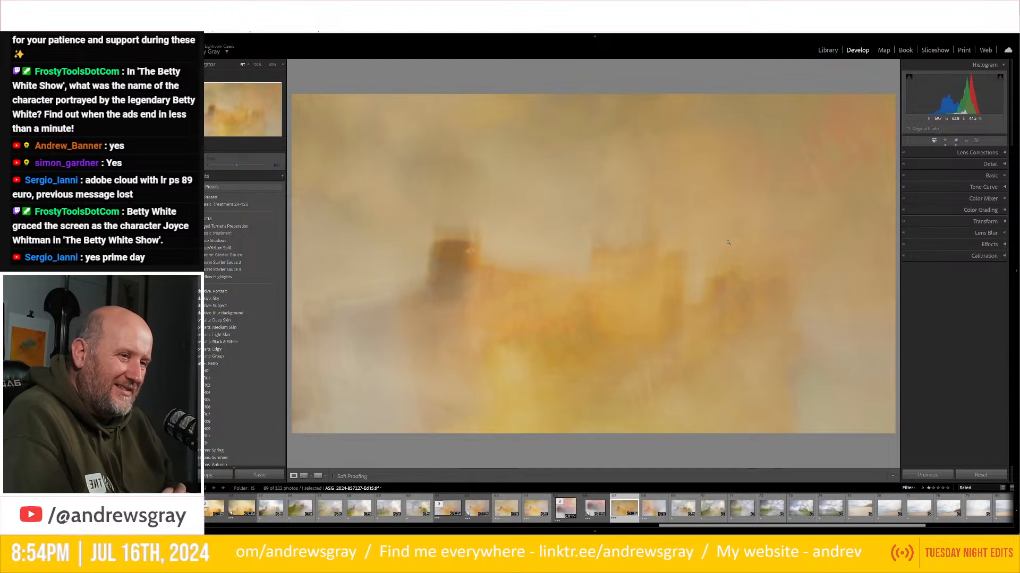
left_click(649, 508)
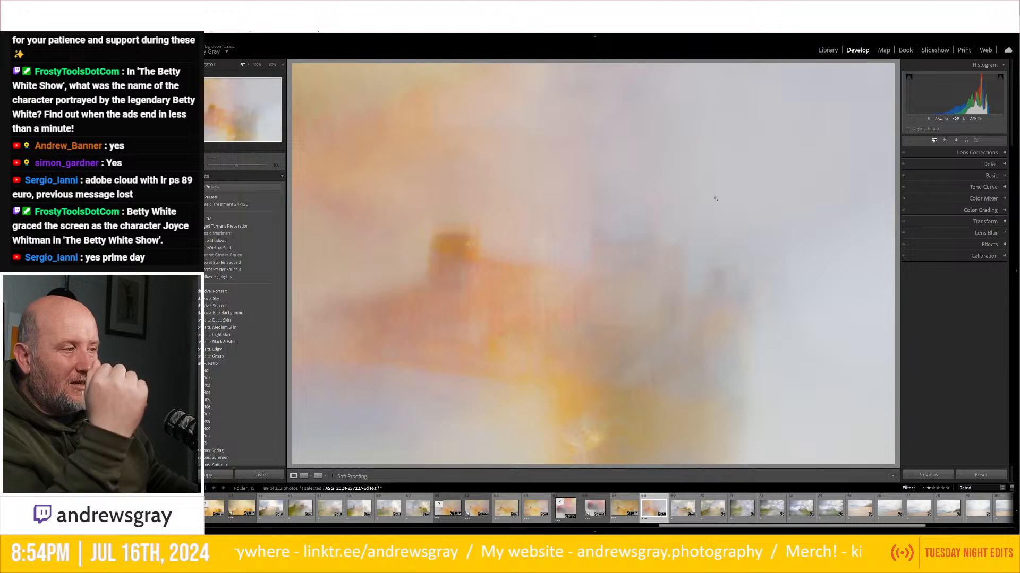
left_click(976, 141)
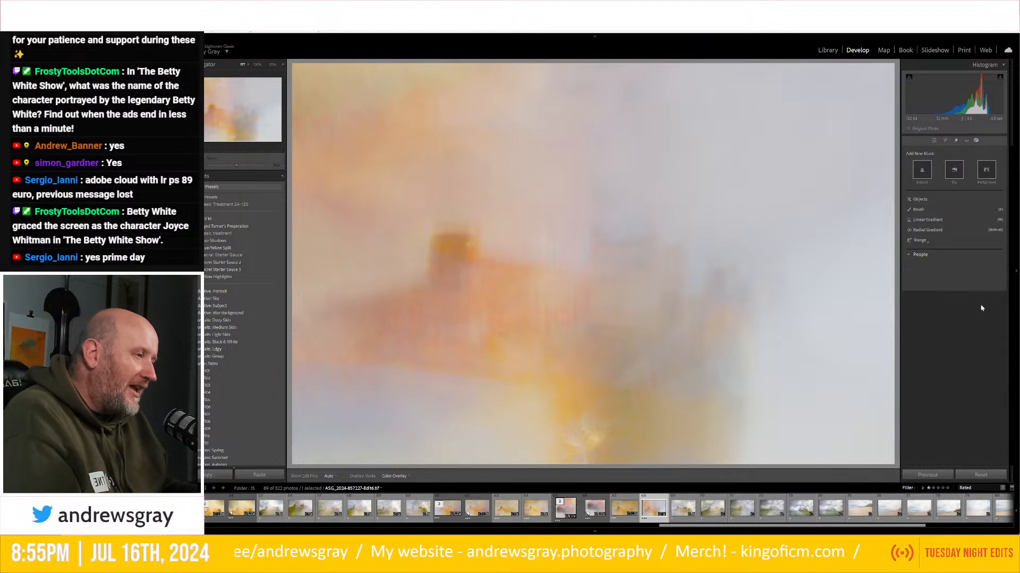
left_click(935, 222)
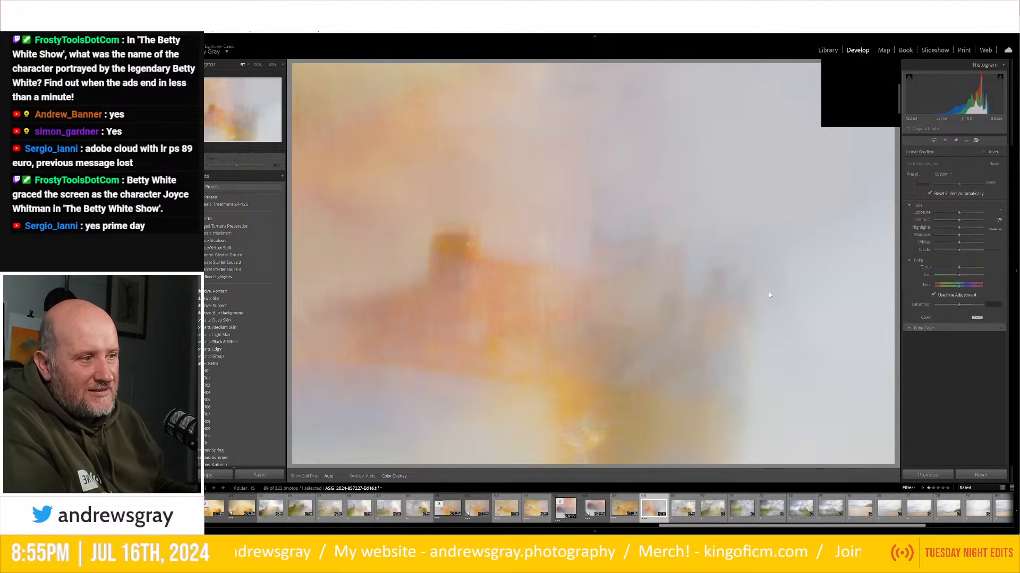
left_click_drag(770, 292, 506, 302)
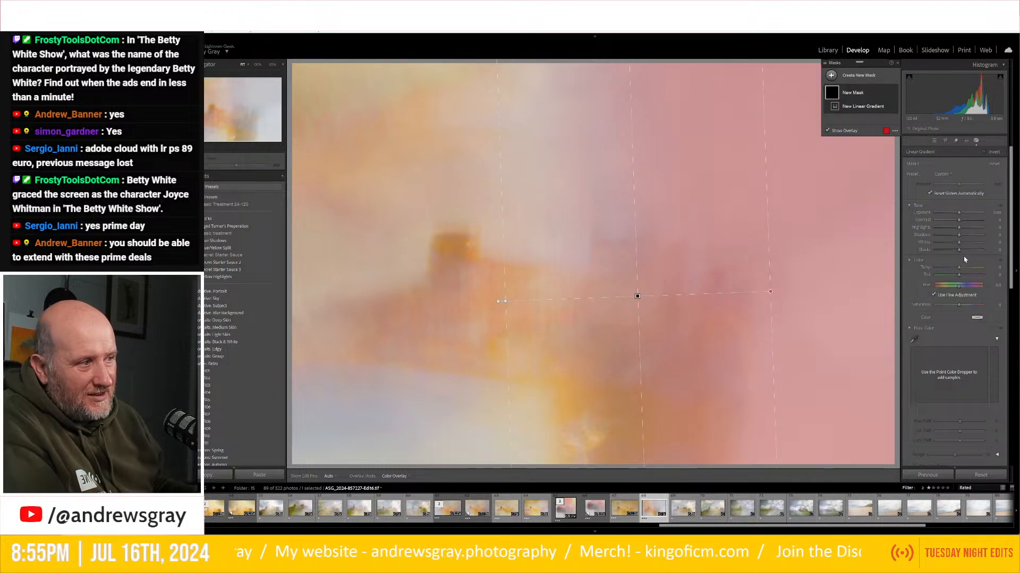
left_click_drag(956, 268, 951, 268)
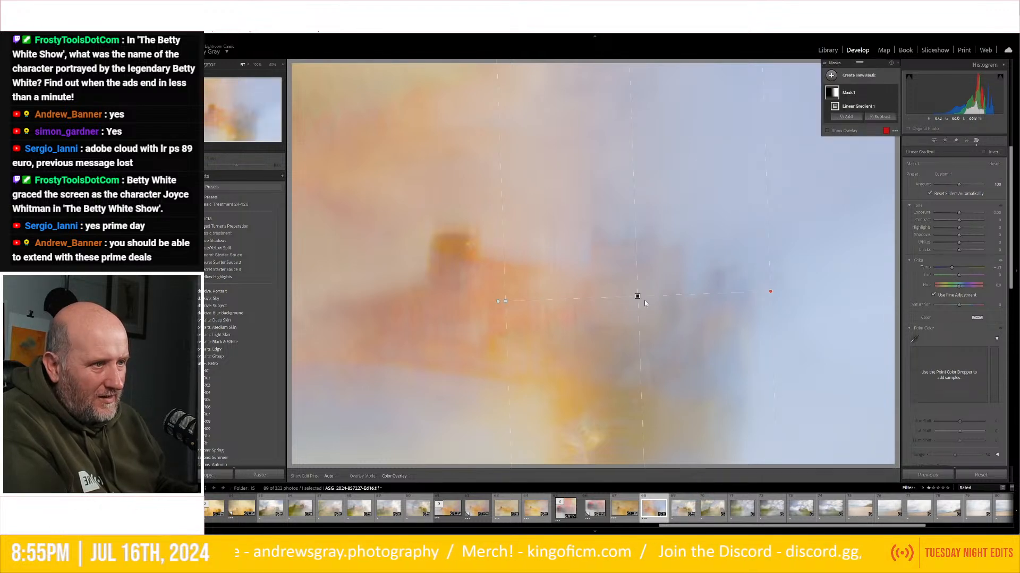
Reposition and widen the cool linear gradient for a softer transition, and slightly lower its exposure.
mouse_move(644, 300)
left_mouse_down()
mouse_move(632, 302)
mouse_move(651, 299)
left_mouse_up()
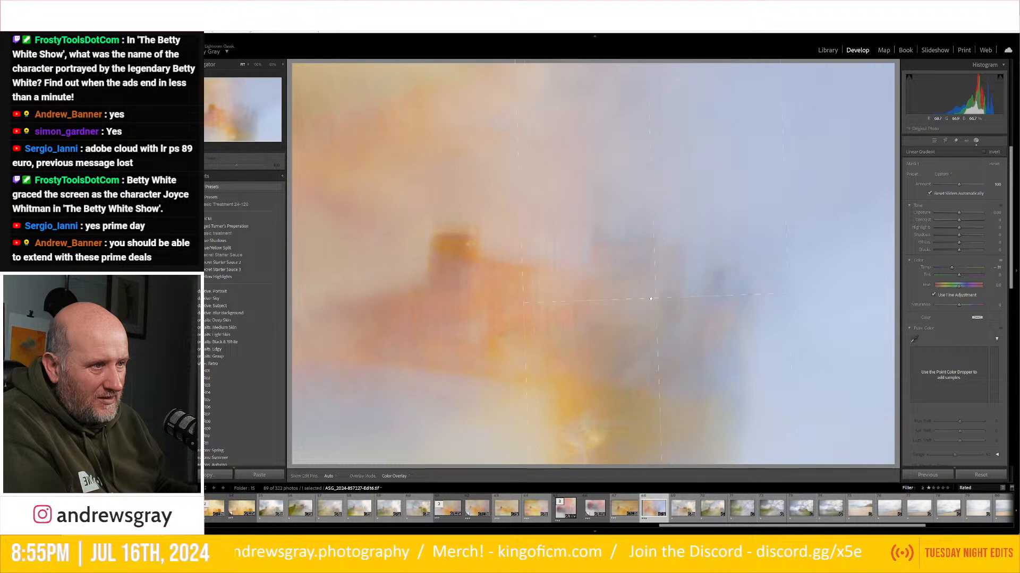
left_click_drag(779, 295, 809, 292)
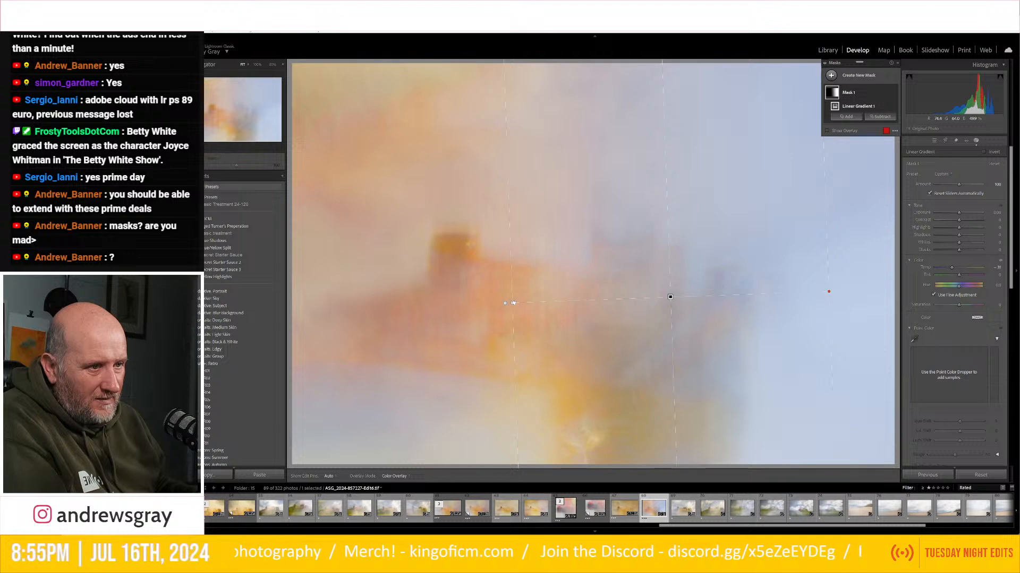
left_click_drag(512, 303, 502, 303)
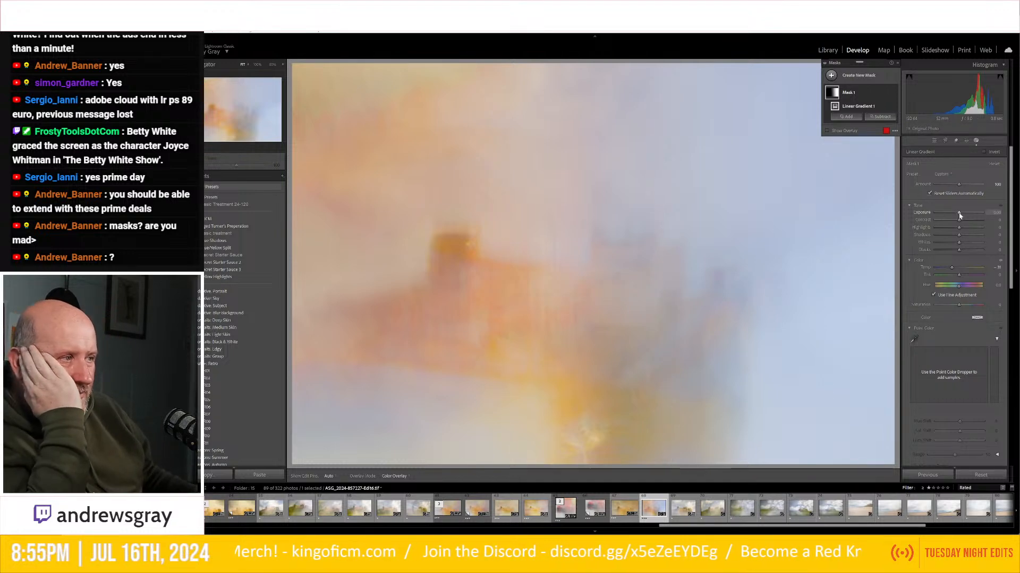
left_click_drag(959, 215, 956, 216)
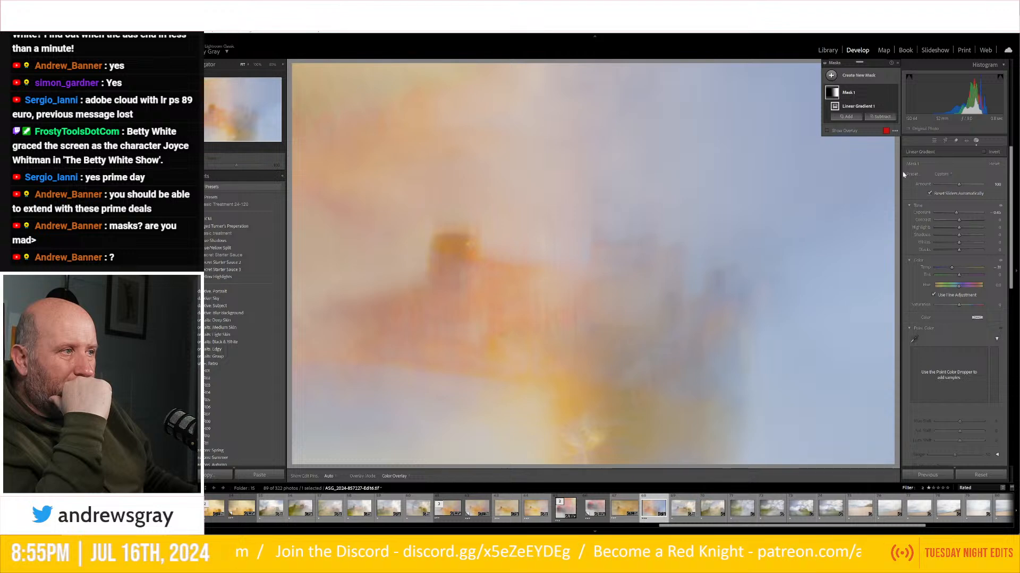
Add a second linear gradient mask over the left side, fading out past the image center, and shift it slightly left.
left_click(831, 76)
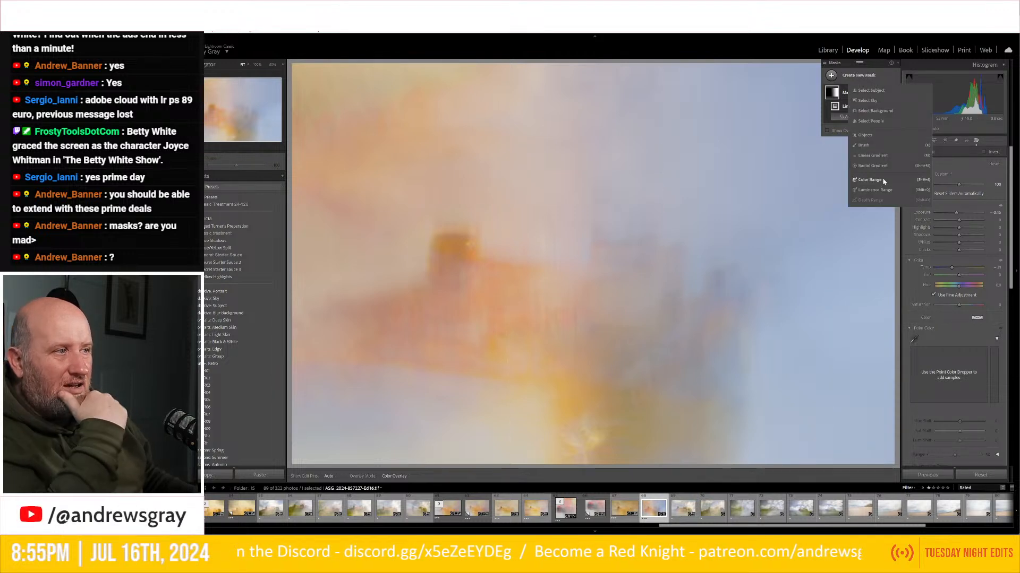
left_click(877, 157)
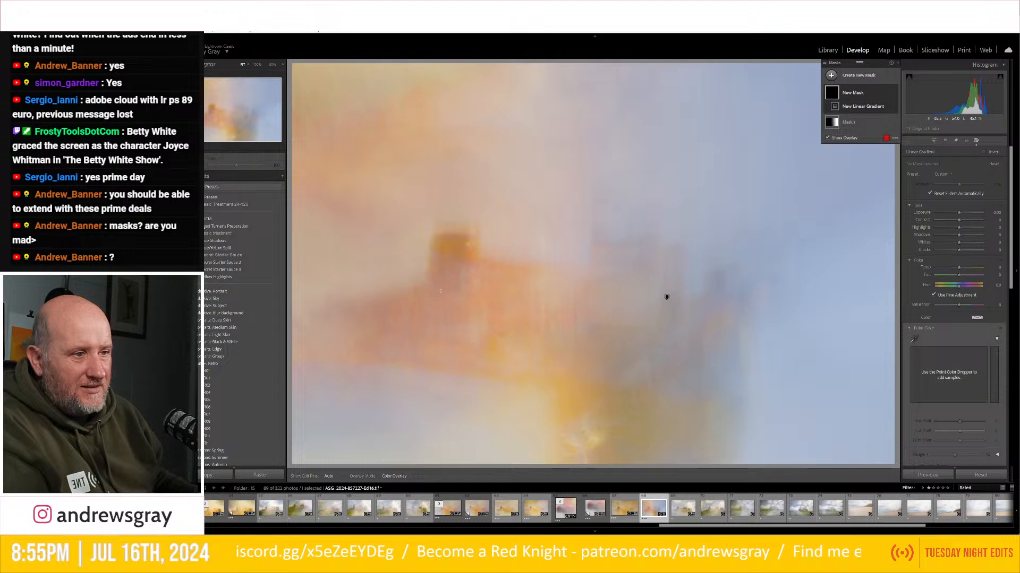
left_click_drag(408, 291, 734, 289)
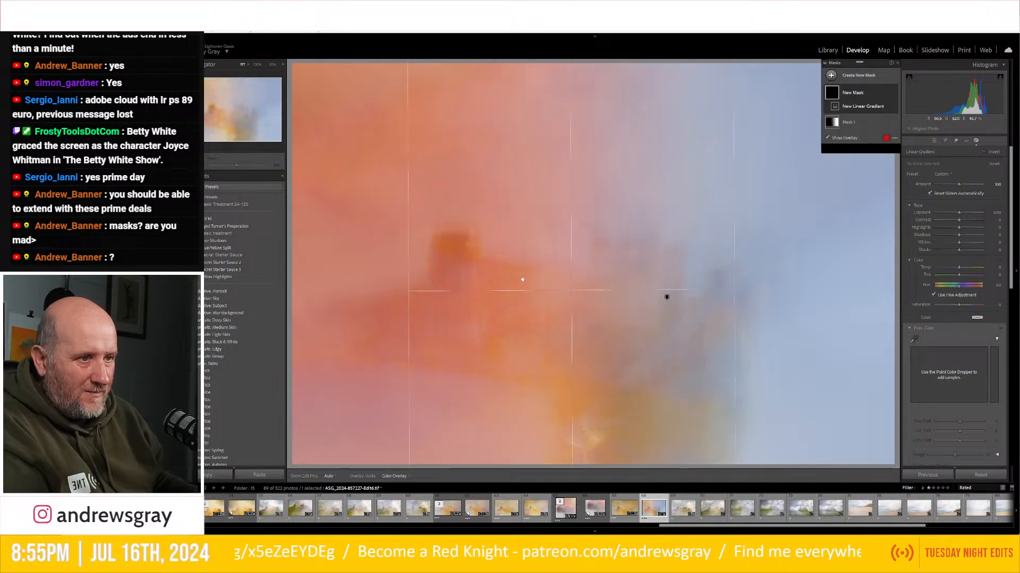
left_click_drag(572, 289, 521, 291)
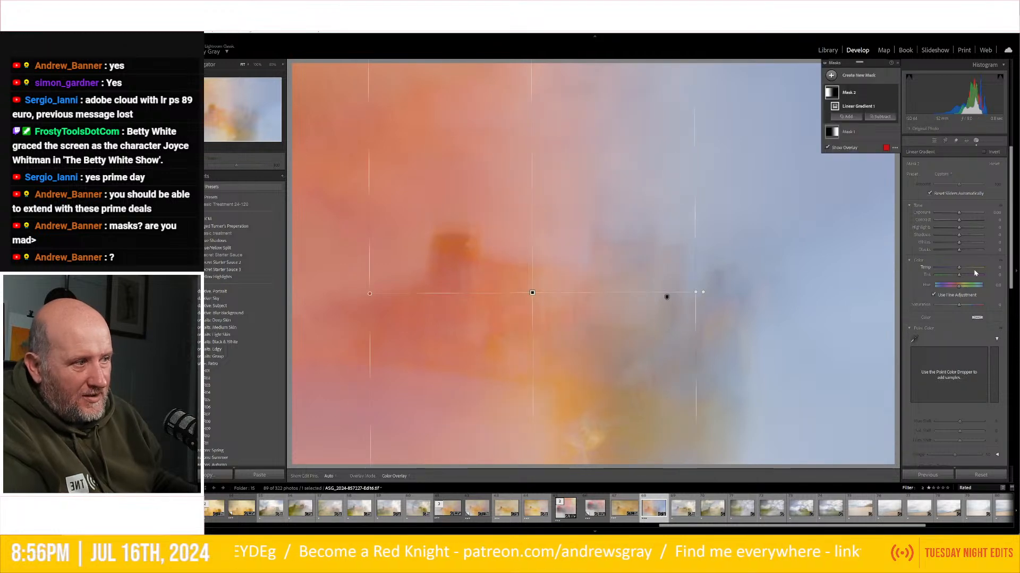
Warm the left gradient's temperature, shift its tint toward magenta, and slightly raise its contrast and highlights.
left_click_drag(958, 267, 964, 267)
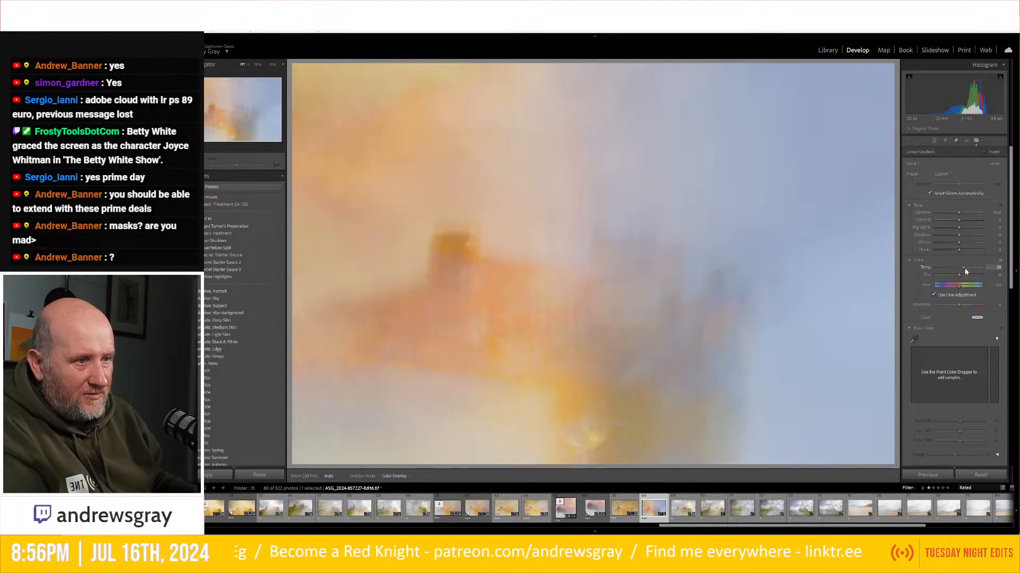
left_click_drag(967, 269, 974, 271)
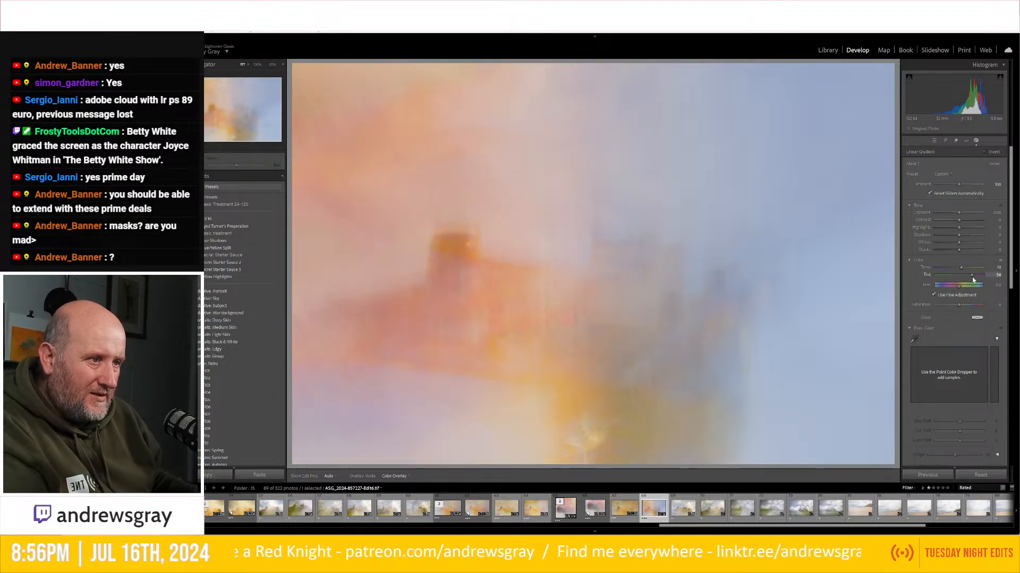
left_click_drag(973, 277, 968, 277)
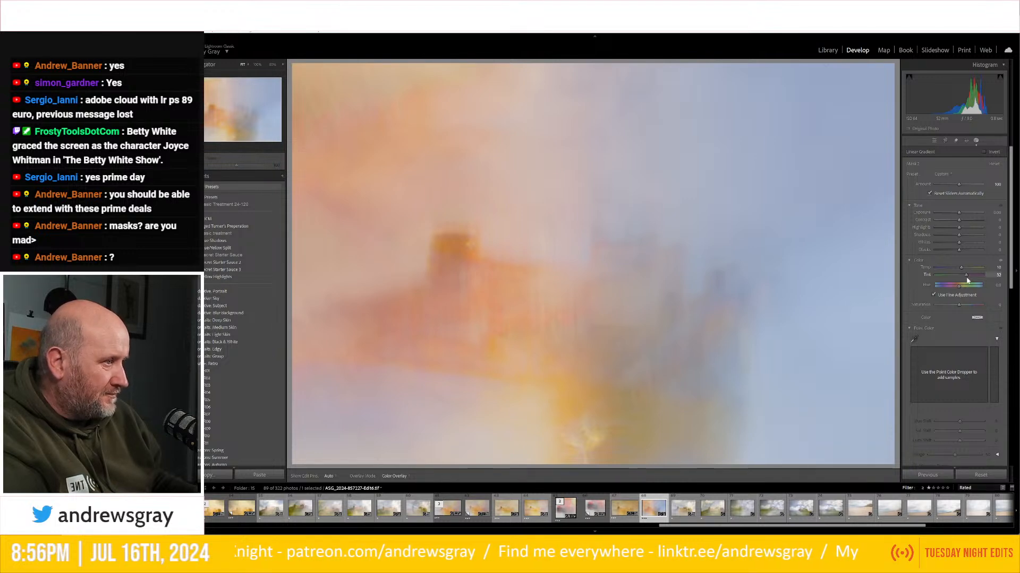
mouse_move(958, 220)
left_mouse_down()
mouse_move(980, 227)
mouse_move(963, 233)
mouse_move(961, 218)
left_mouse_up()
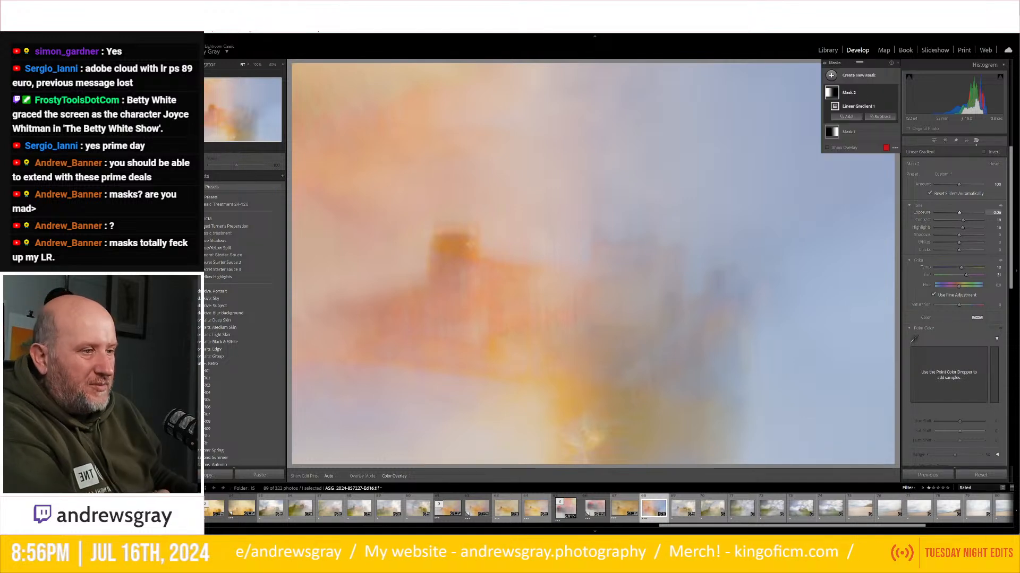
In the right-side linear gradient mask, lower the saturation, contrast and highlights, fine-tune the whites and blacks, and close masking.
left_click(667, 297)
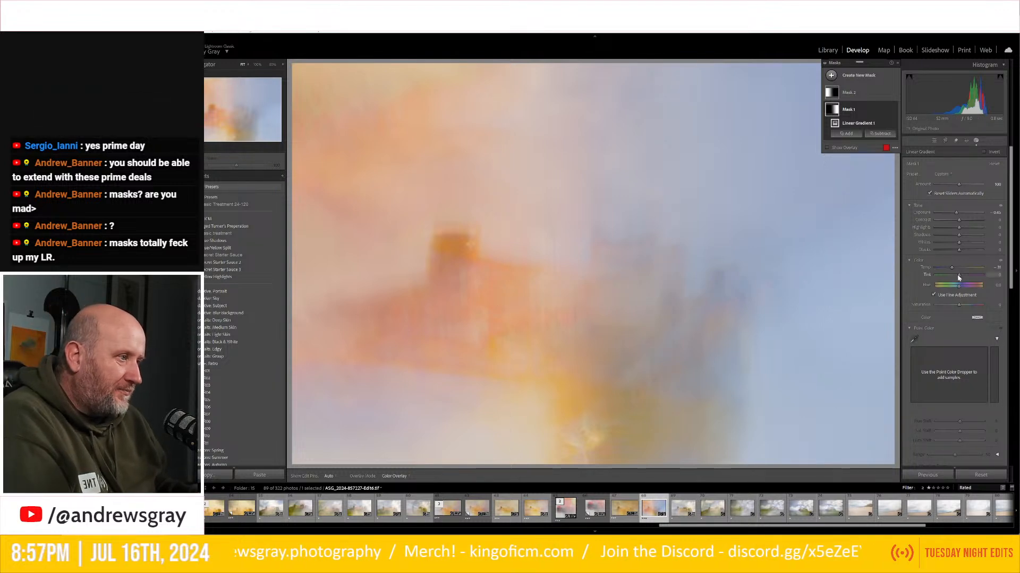
mouse_move(958, 296)
left_mouse_down()
mouse_move(995, 296)
mouse_move(881, 285)
mouse_move(958, 290)
mouse_move(972, 308)
mouse_move(954, 310)
left_mouse_up()
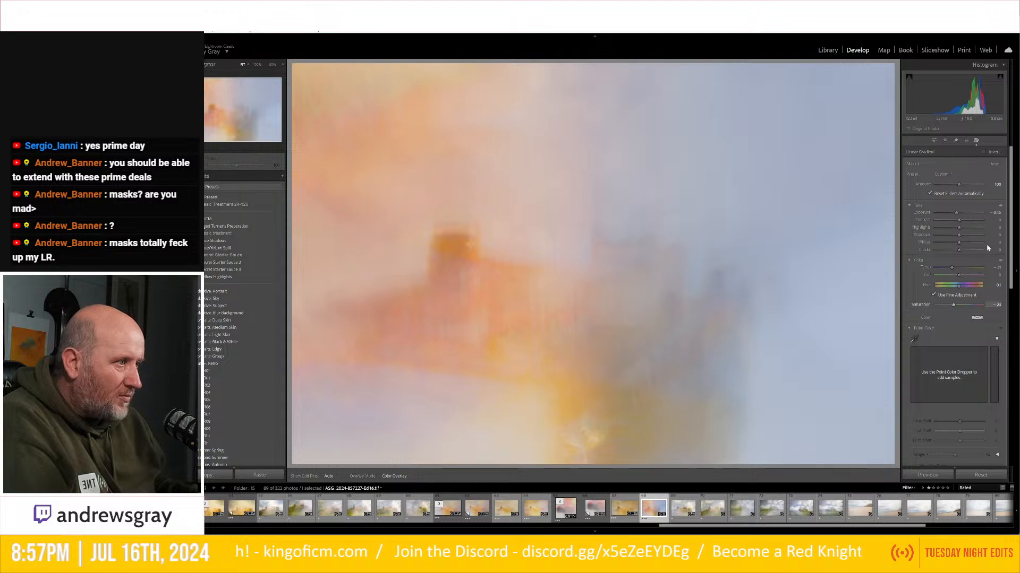
mouse_move(959, 220)
left_mouse_down()
mouse_move(983, 220)
mouse_move(938, 223)
mouse_move(992, 231)
mouse_move(942, 228)
left_mouse_up()
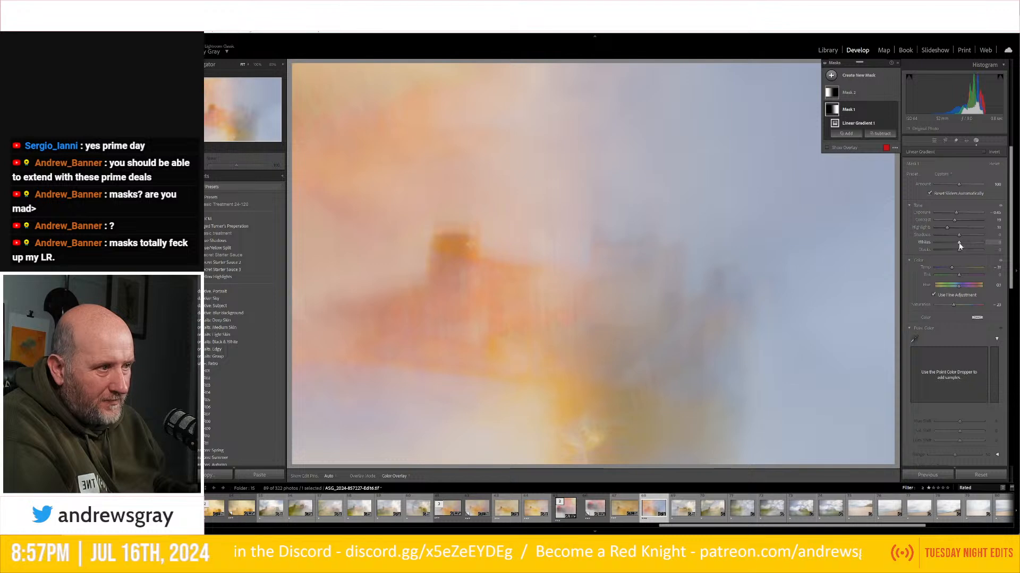
mouse_move(959, 242)
left_mouse_down()
mouse_move(970, 246)
mouse_move(951, 251)
mouse_move(981, 257)
mouse_move(959, 257)
mouse_move(965, 223)
left_mouse_up()
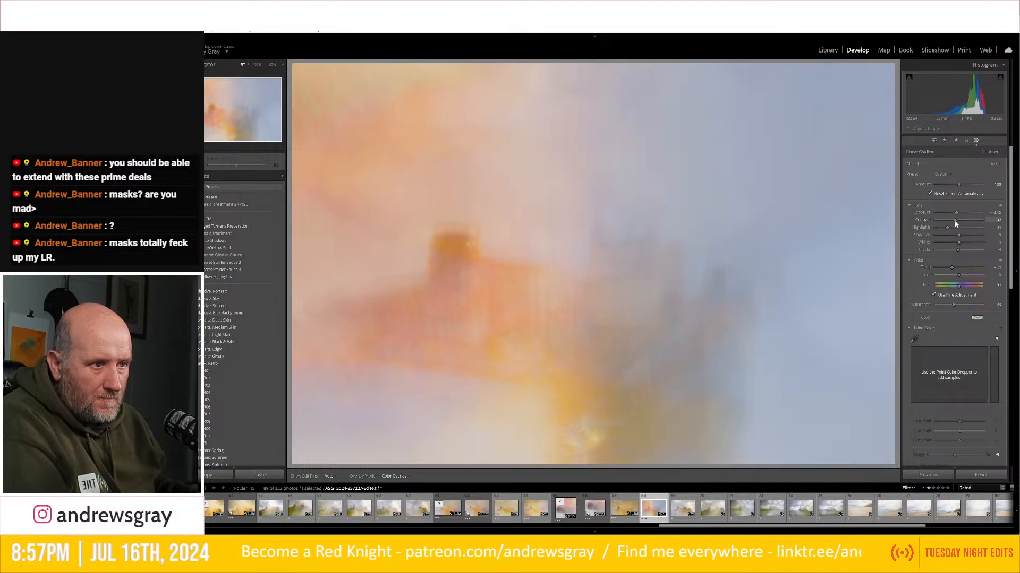
left_click_drag(955, 223, 959, 226)
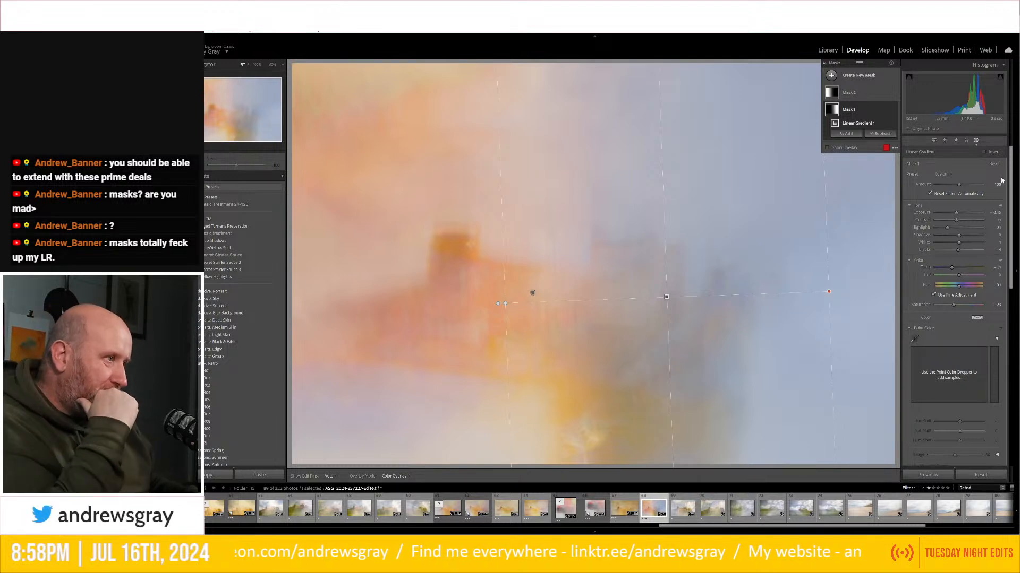
left_click(934, 142)
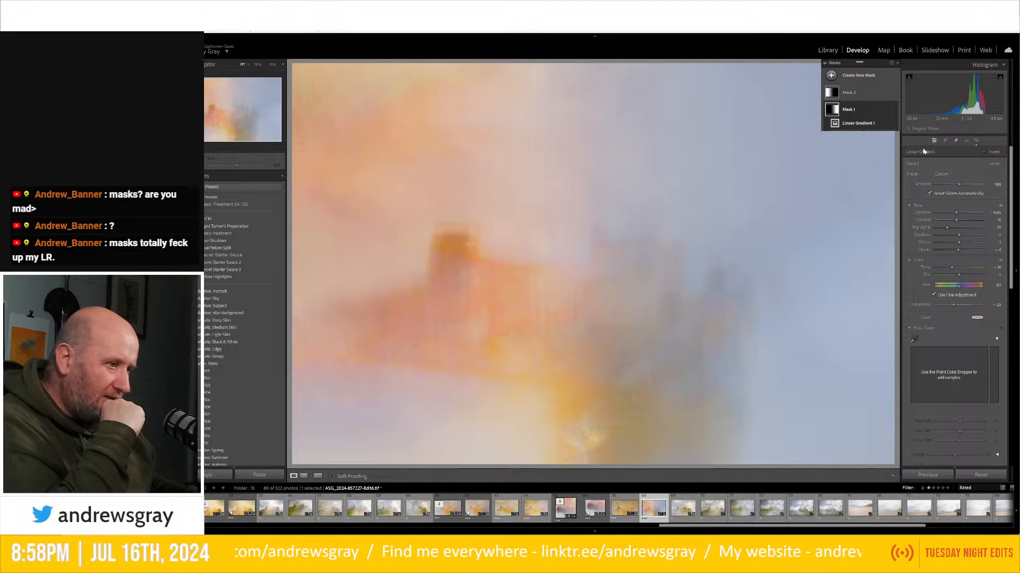
Create a virtual copy of the photo and crop it to a 1 x 1 square framing the castle tower.
right_click(605, 301)
left_click(656, 216)
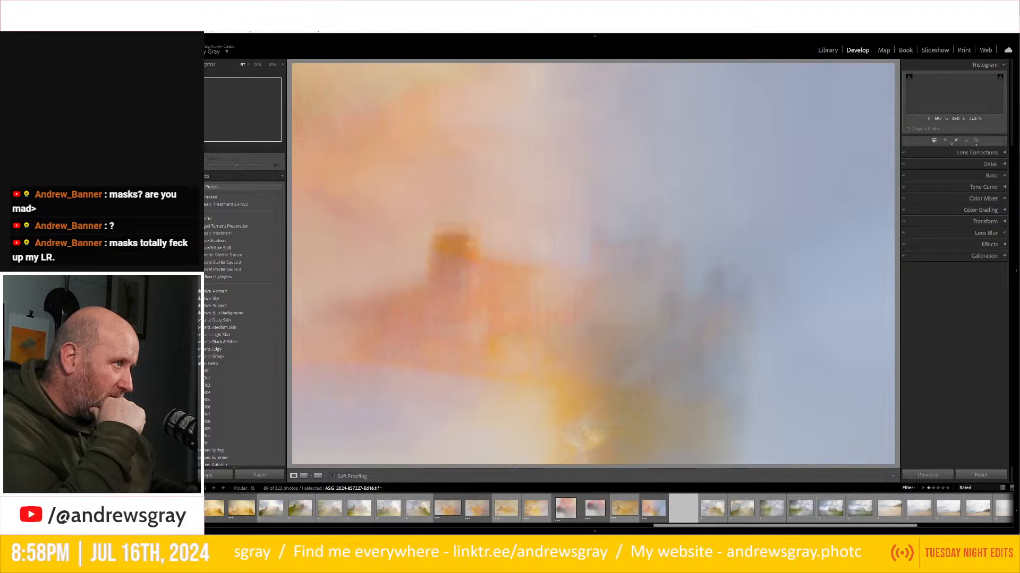
left_click(945, 141)
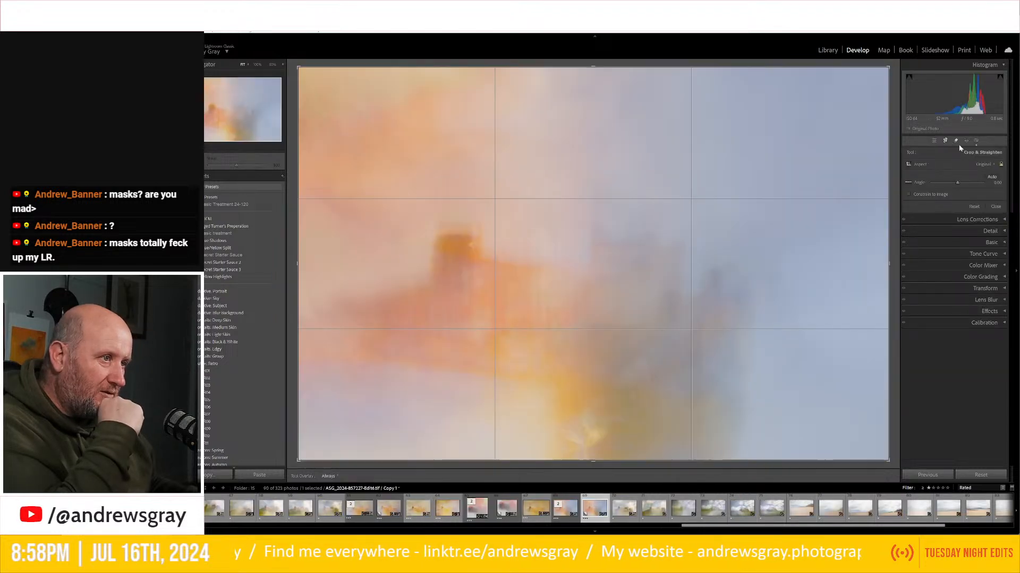
left_click(985, 164)
left_click(966, 201)
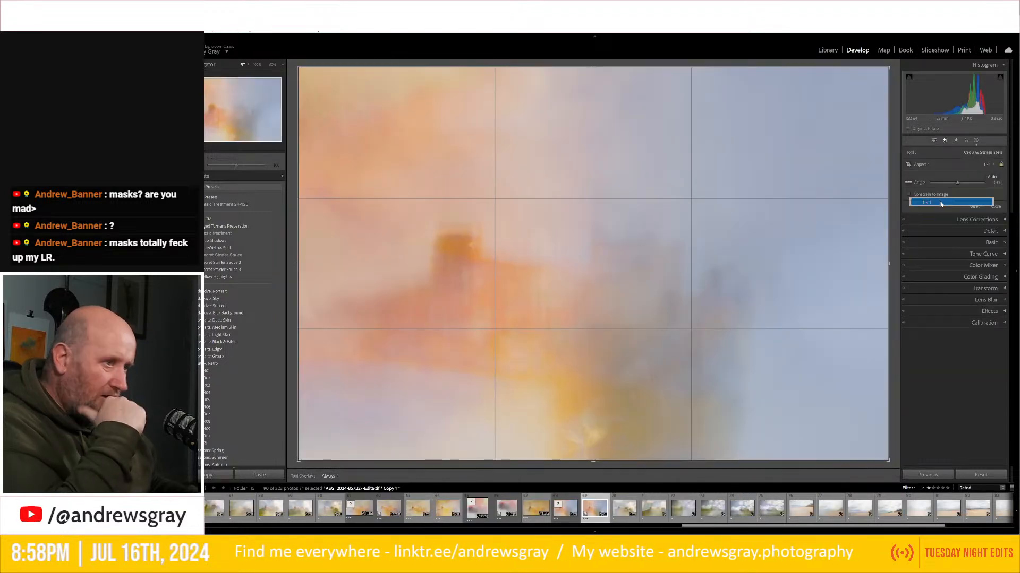
mouse_move(748, 311)
left_mouse_down()
mouse_move(775, 308)
mouse_move(746, 309)
mouse_move(764, 319)
left_mouse_up()
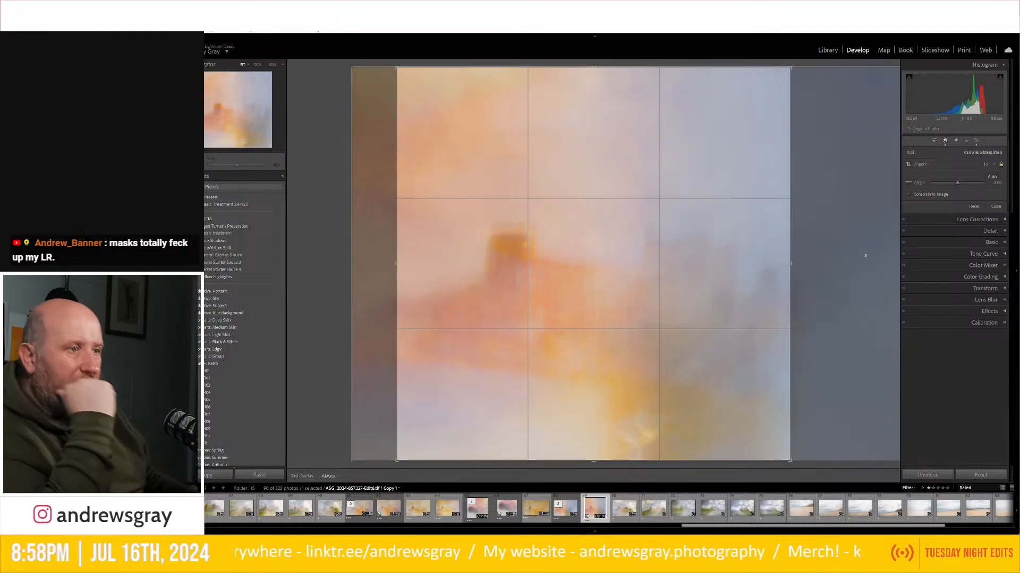
left_click_drag(760, 263, 754, 263)
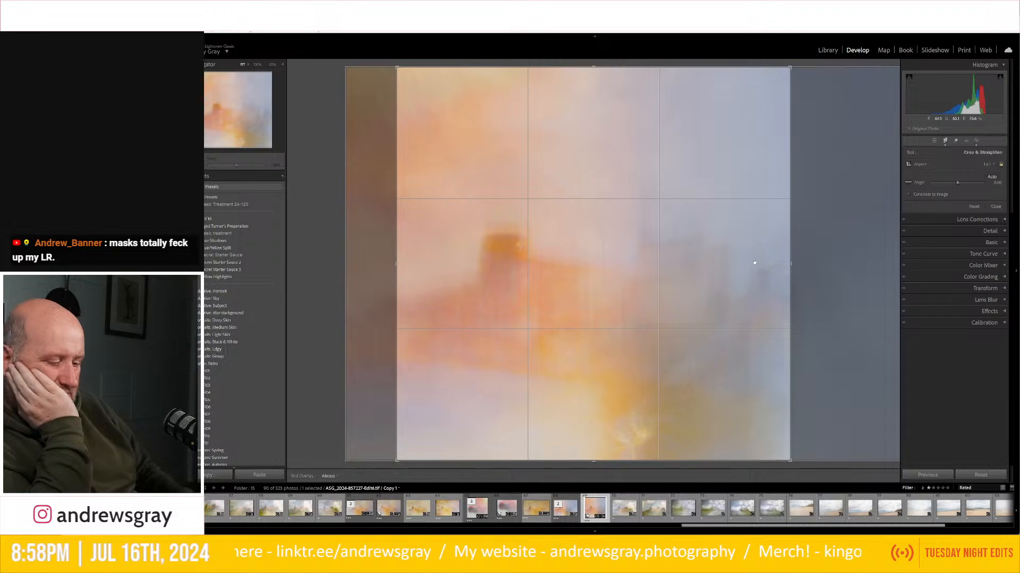
key("Return")
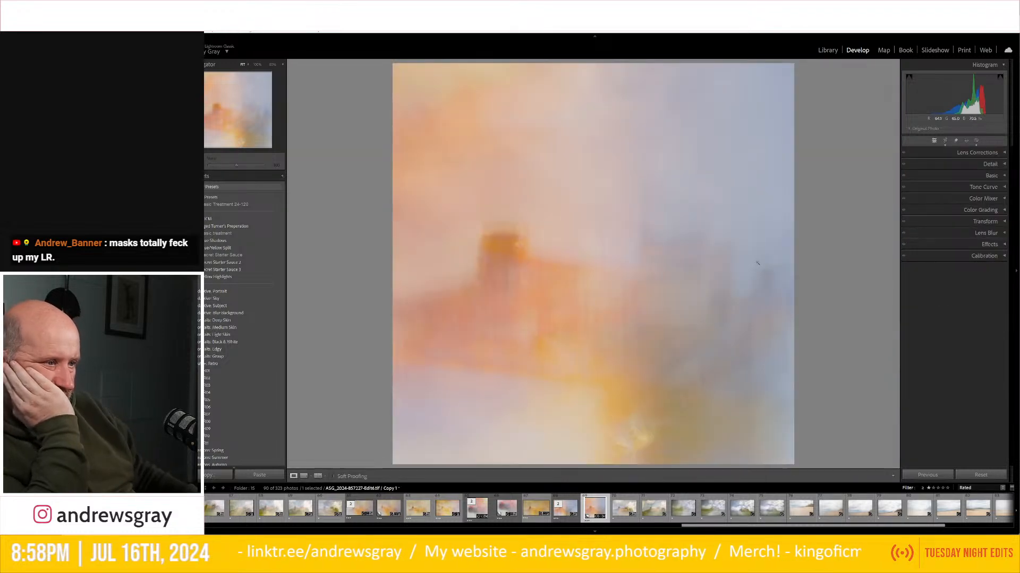
Return to the uncropped master photo and tighten its crop around the castle at the original aspect ratio.
left_click(563, 495)
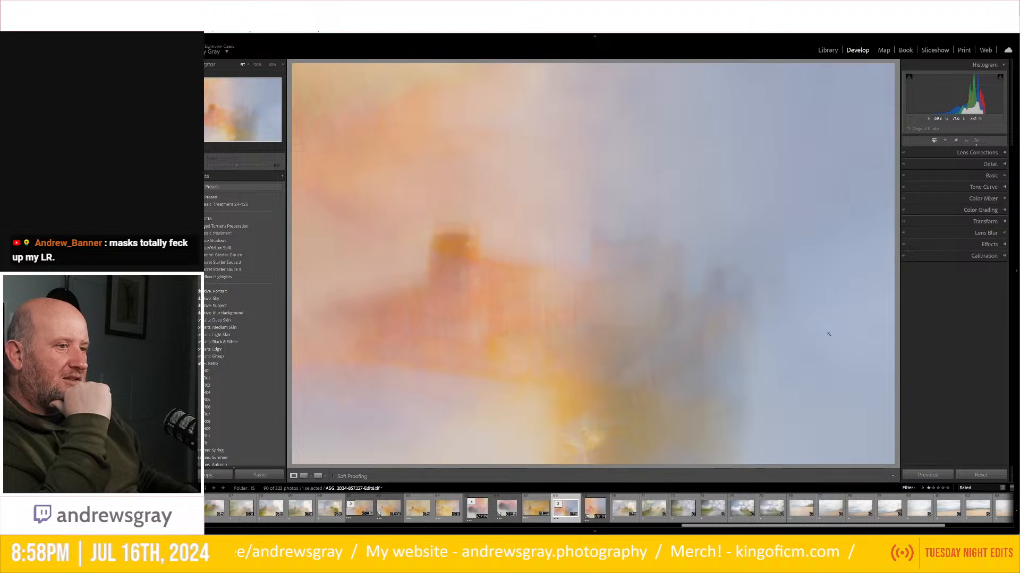
left_click(945, 141)
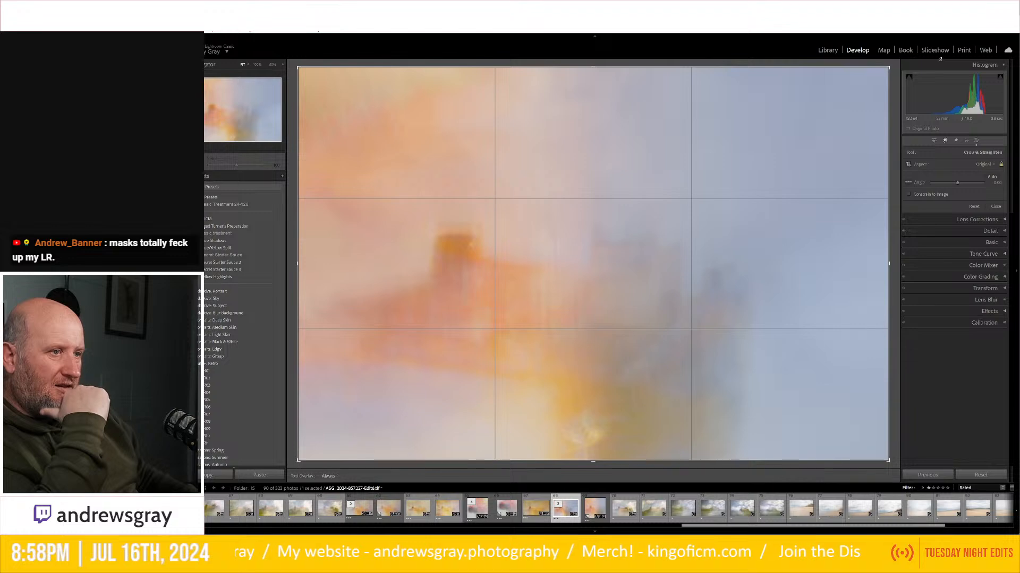
left_click_drag(308, 63, 331, 97)
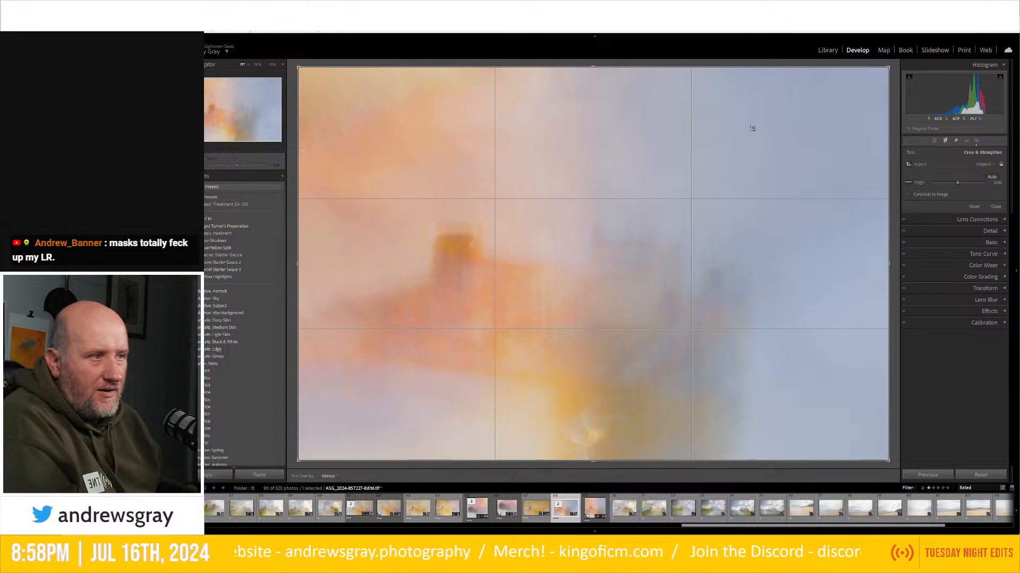
left_click_drag(892, 67, 843, 107)
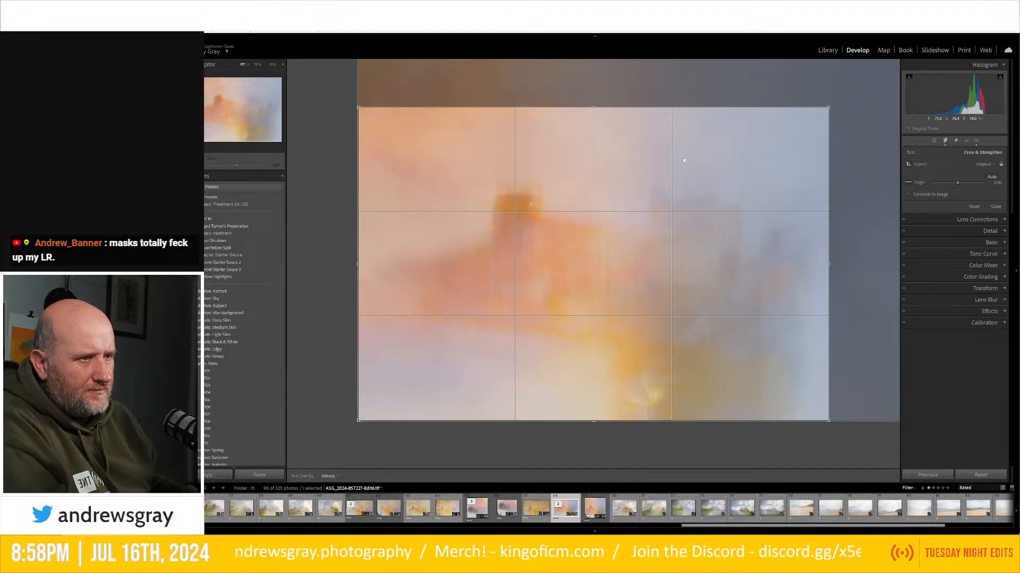
left_click_drag(684, 160, 736, 128)
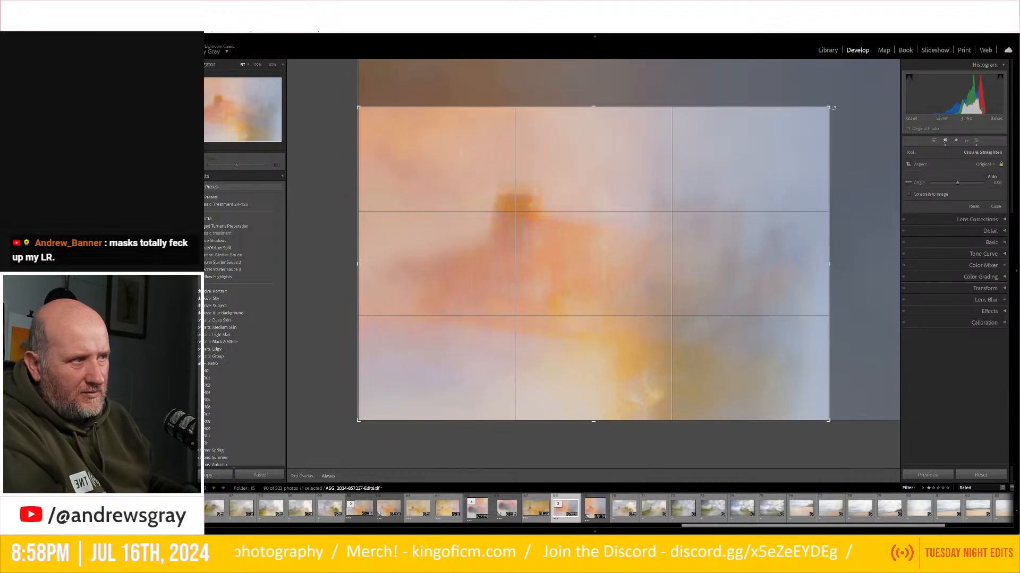
left_click_drag(830, 108, 819, 113)
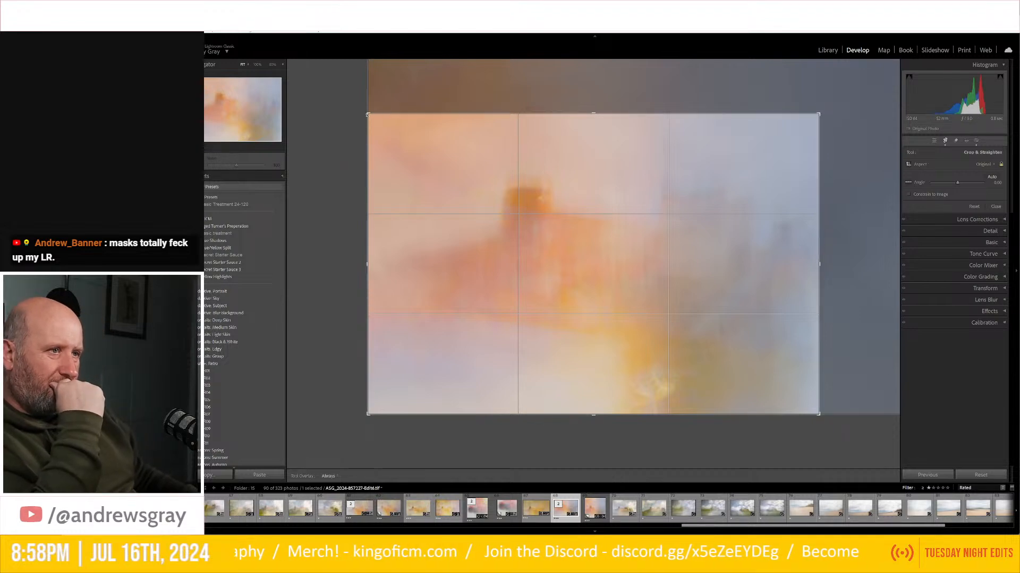
left_click_drag(387, 125, 368, 113)
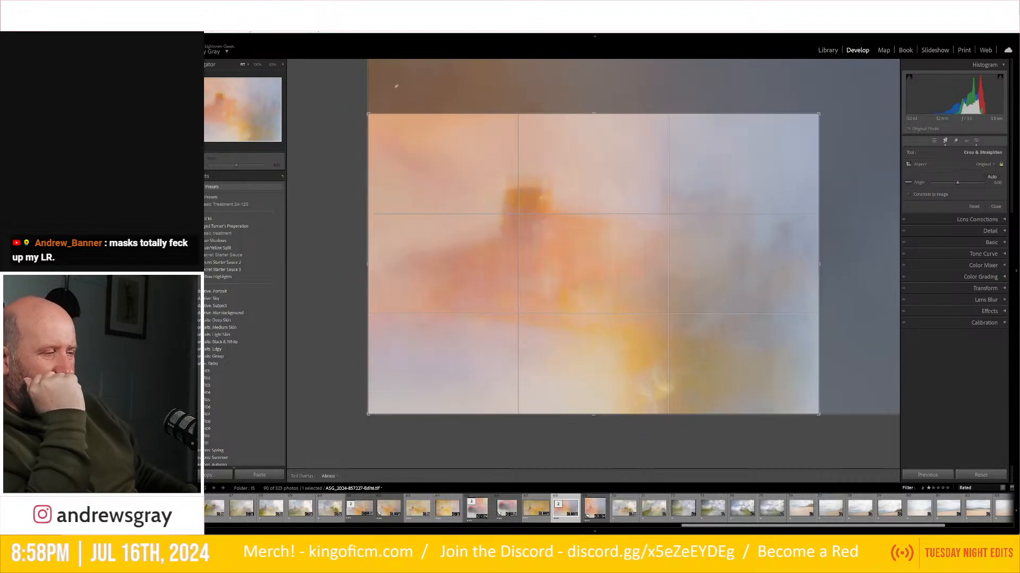
Change the master photo's crop to 4 x 5 / 8 x 10, enlarge it to full image height, and reframe with the tower left of center.
left_click(989, 167)
left_click(953, 208)
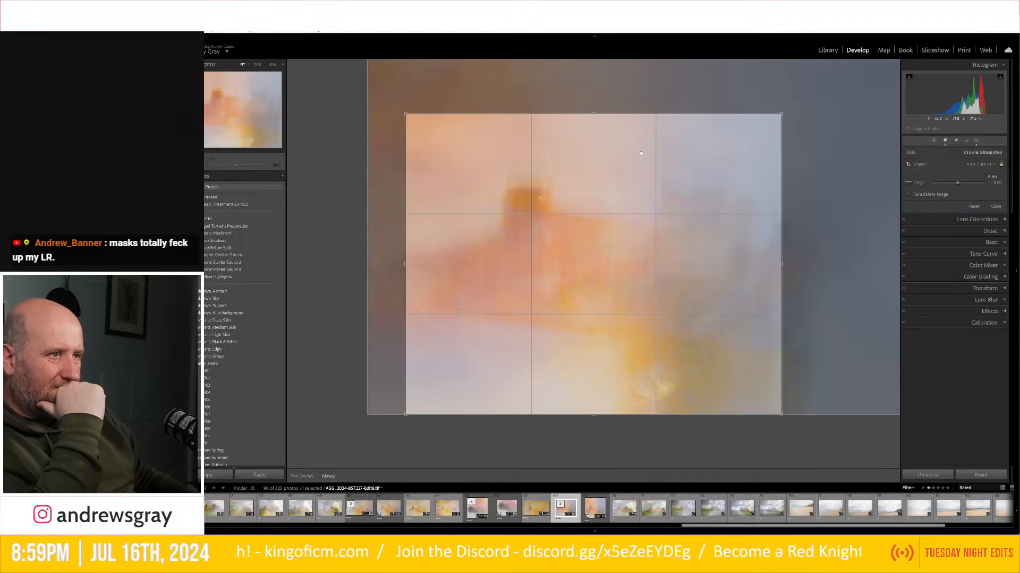
left_click_drag(594, 113, 596, 85)
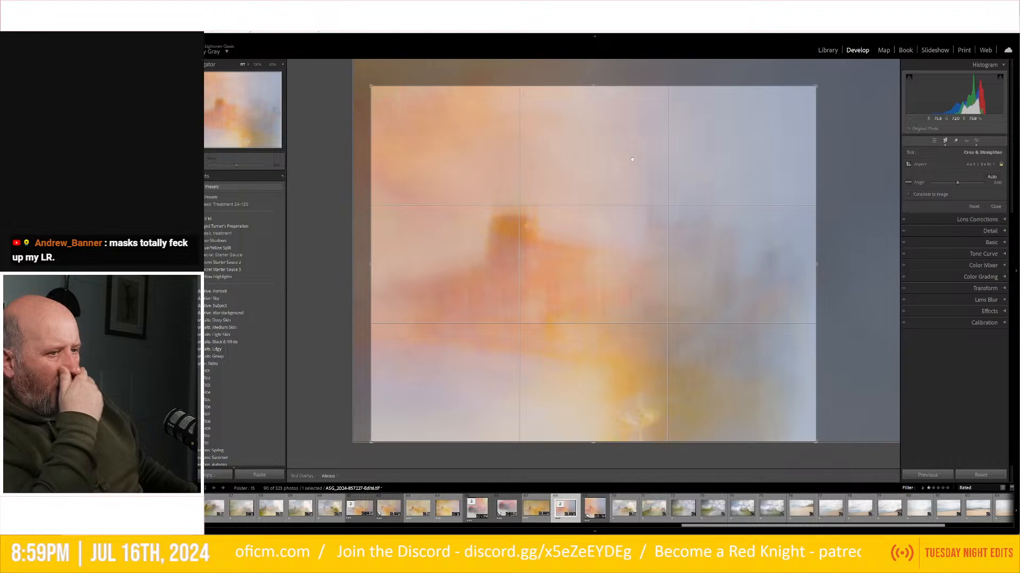
mouse_move(628, 160)
left_mouse_down()
mouse_move(586, 148)
mouse_move(612, 151)
left_mouse_up()
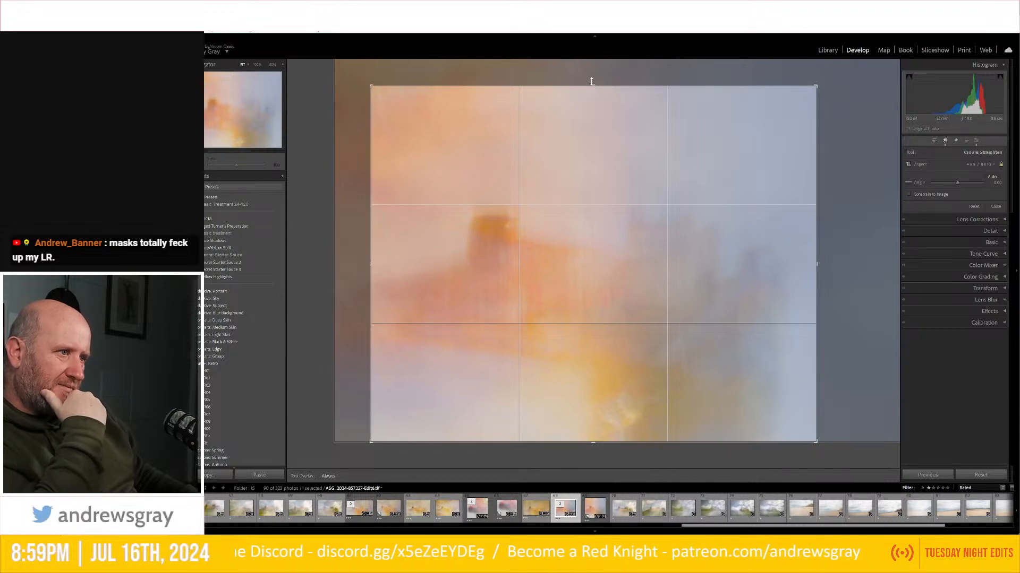
left_click_drag(592, 84, 590, 52)
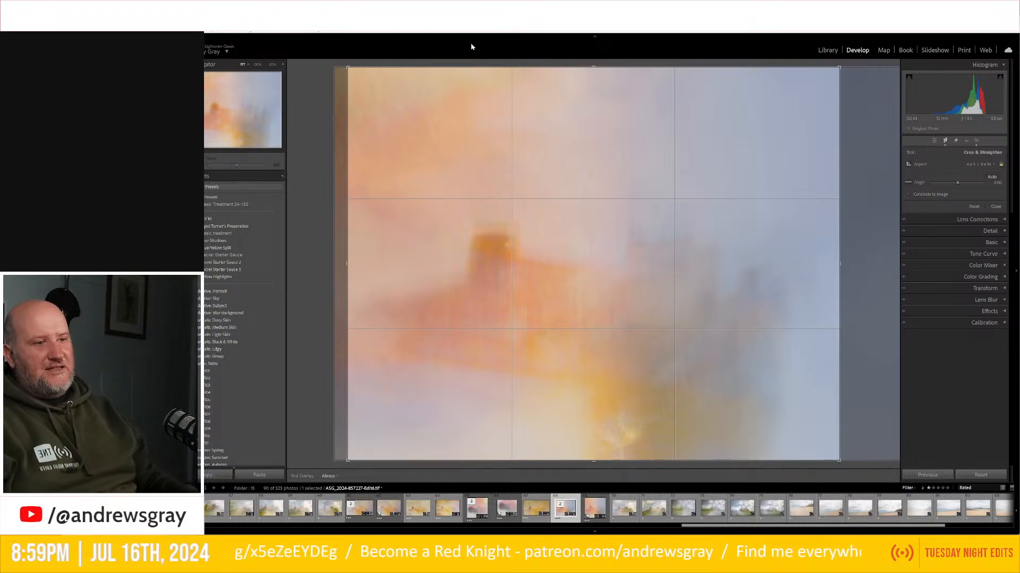
key("r")
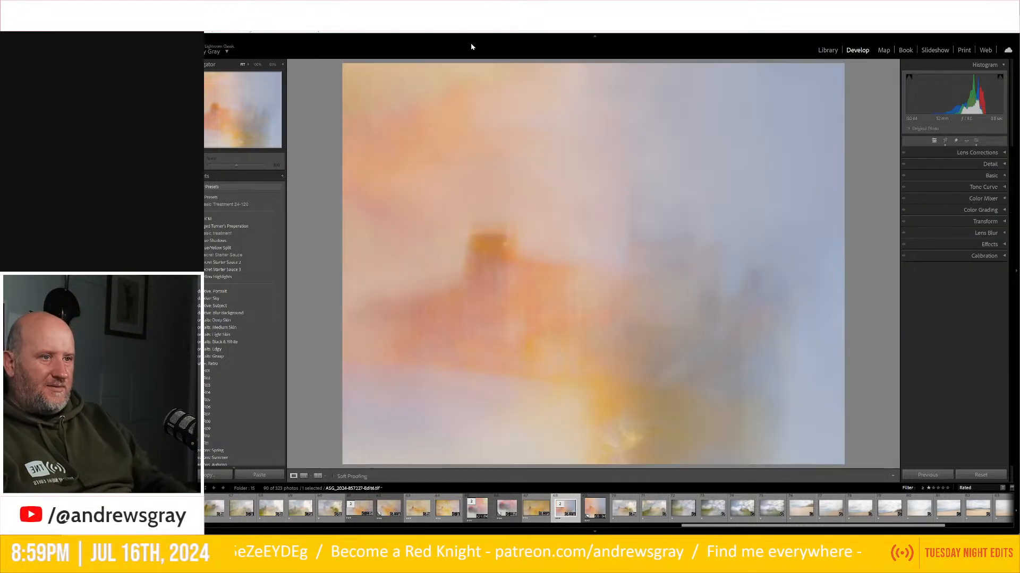
Slightly raise the clarity and dehaze of the 4 x 5 cropped photo in the basic adjustments.
left_click(991, 178)
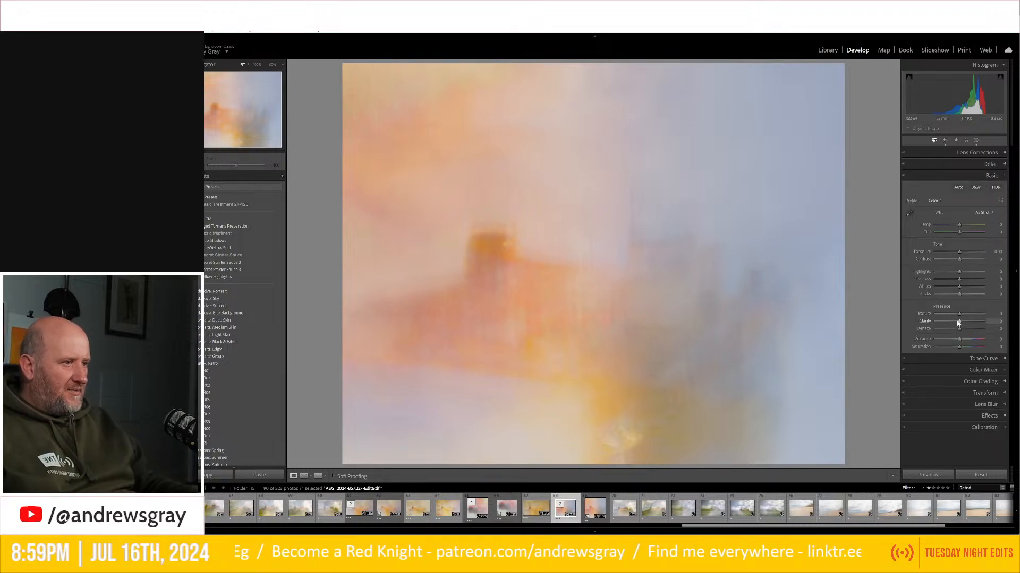
mouse_move(960, 322)
left_mouse_down()
mouse_move(970, 322)
mouse_move(955, 327)
left_mouse_up()
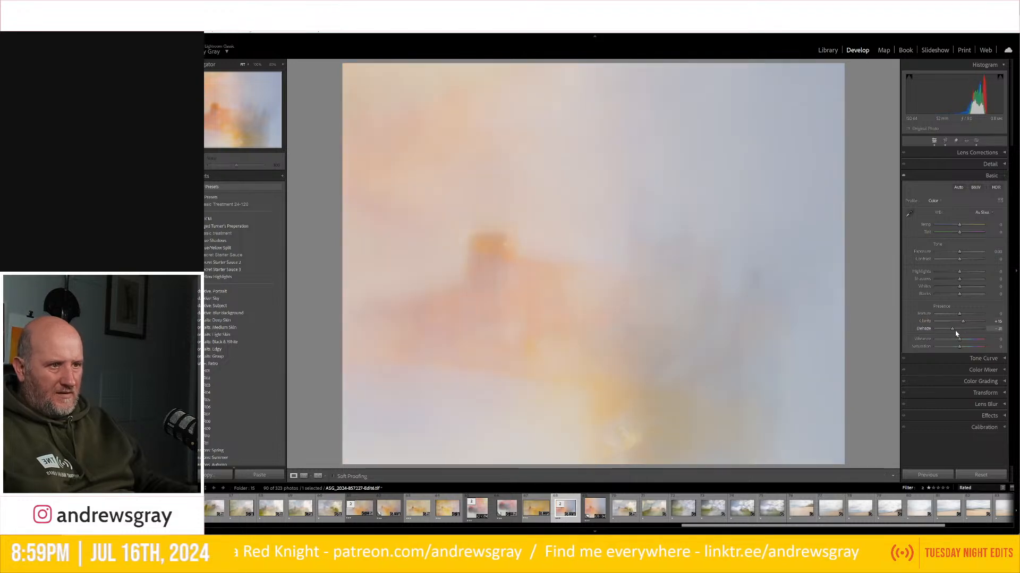
mouse_move(956, 333)
left_mouse_down()
mouse_move(972, 330)
mouse_move(960, 335)
left_mouse_up()
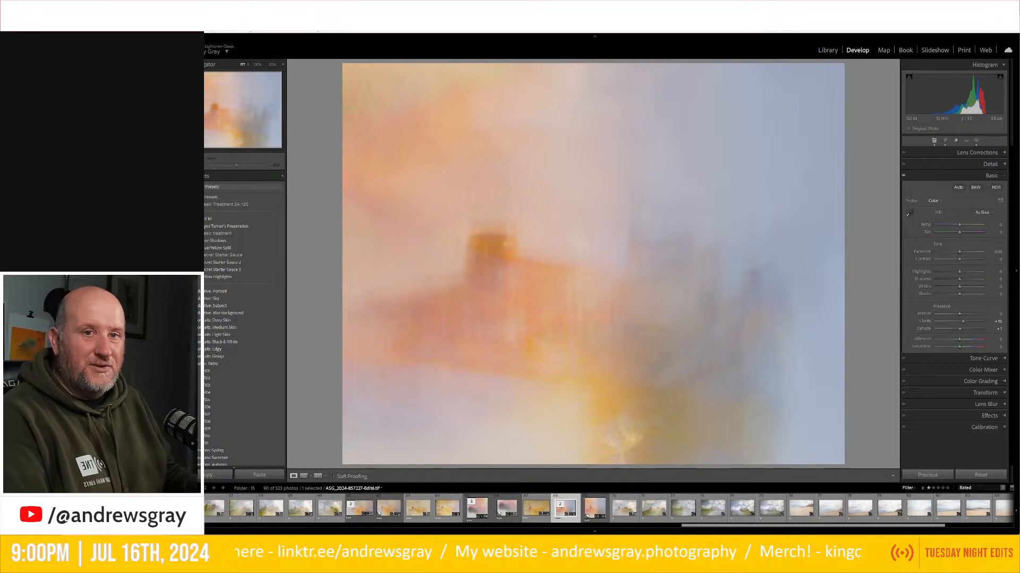
Create a virtual copy of the 4 x 5 cropped photo and reset all of its develop settings.
right_click(594, 308)
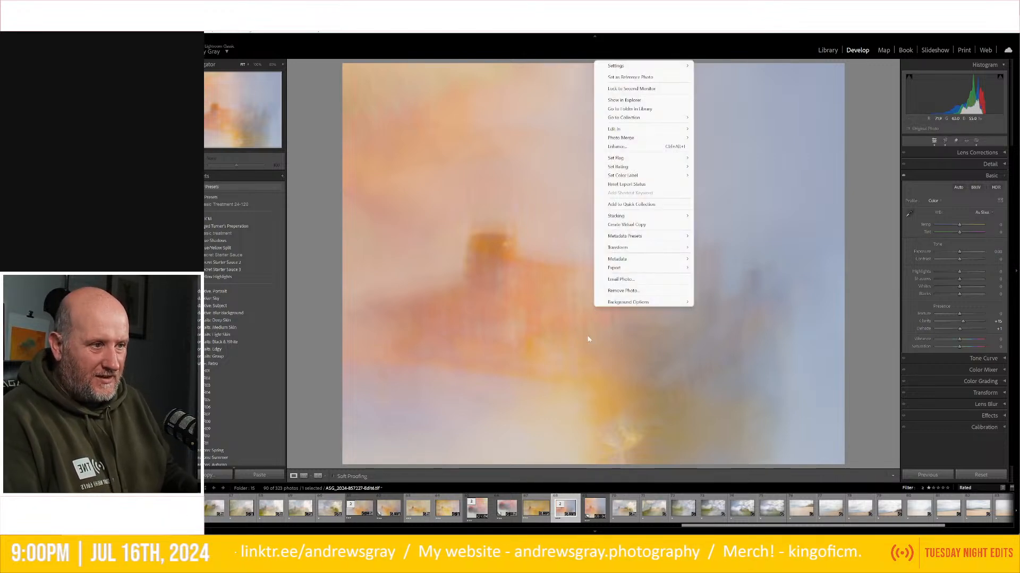
left_click(627, 225)
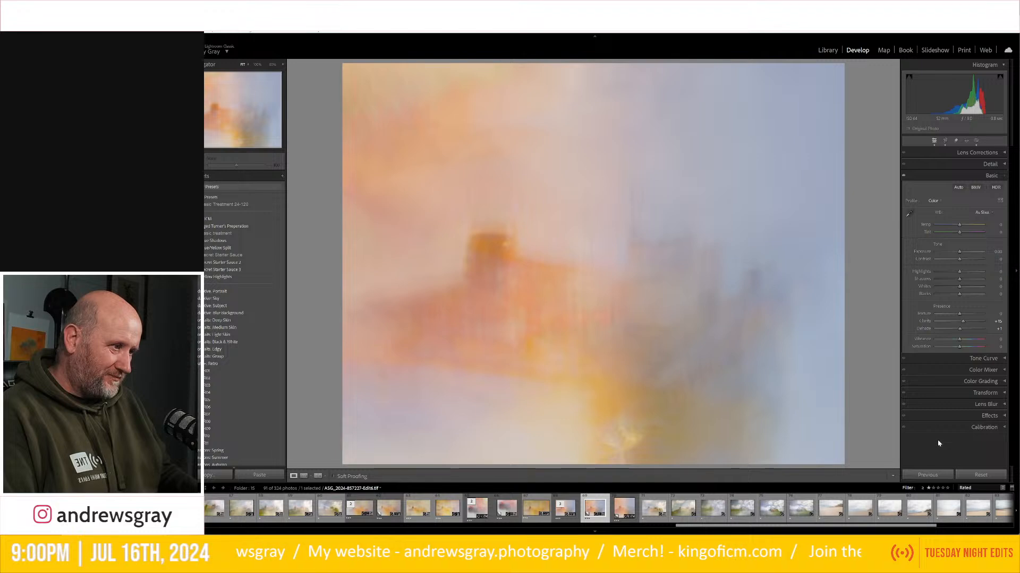
left_click(989, 475)
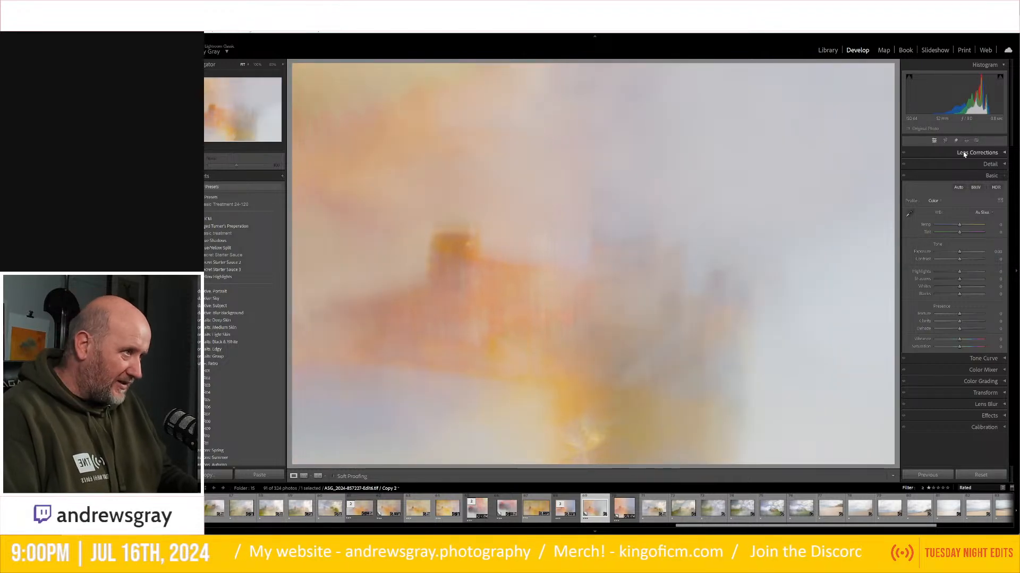
Crop the virtual copy to 4 x 5 / 8 x 10, tightening the frame slightly with the tower left of center.
left_click(944, 140)
left_click(985, 164)
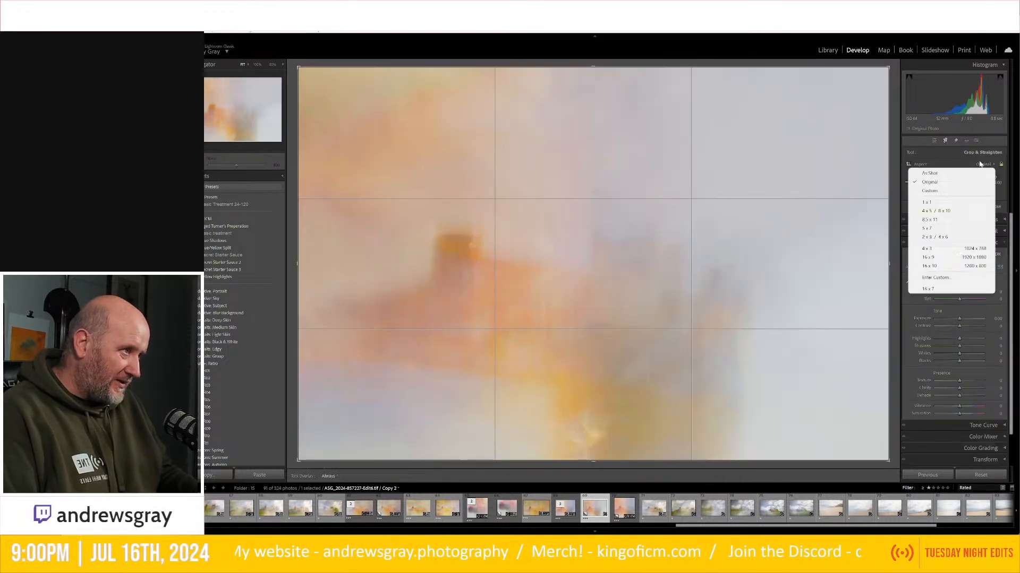
left_click(943, 212)
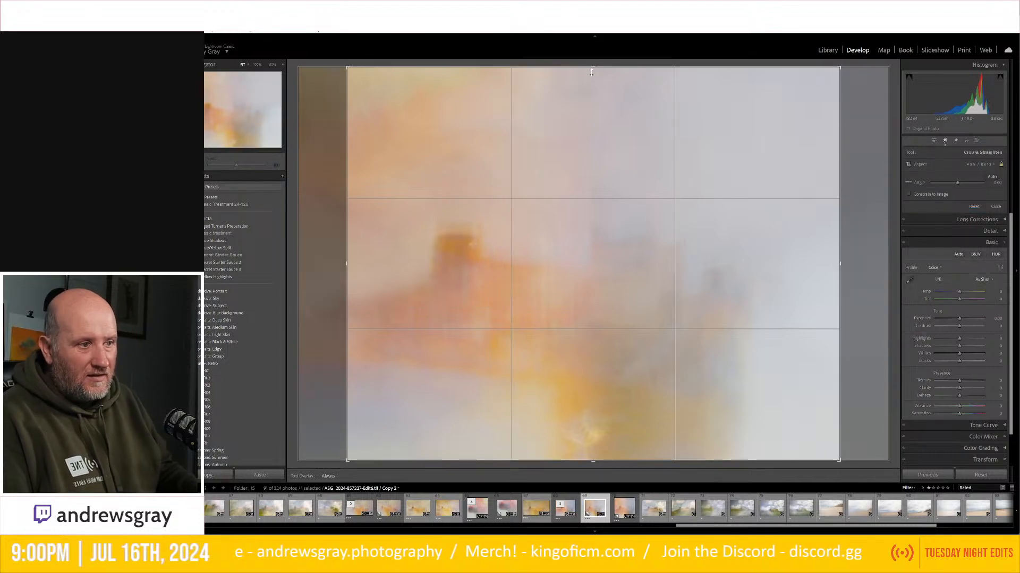
left_click_drag(592, 72, 592, 109)
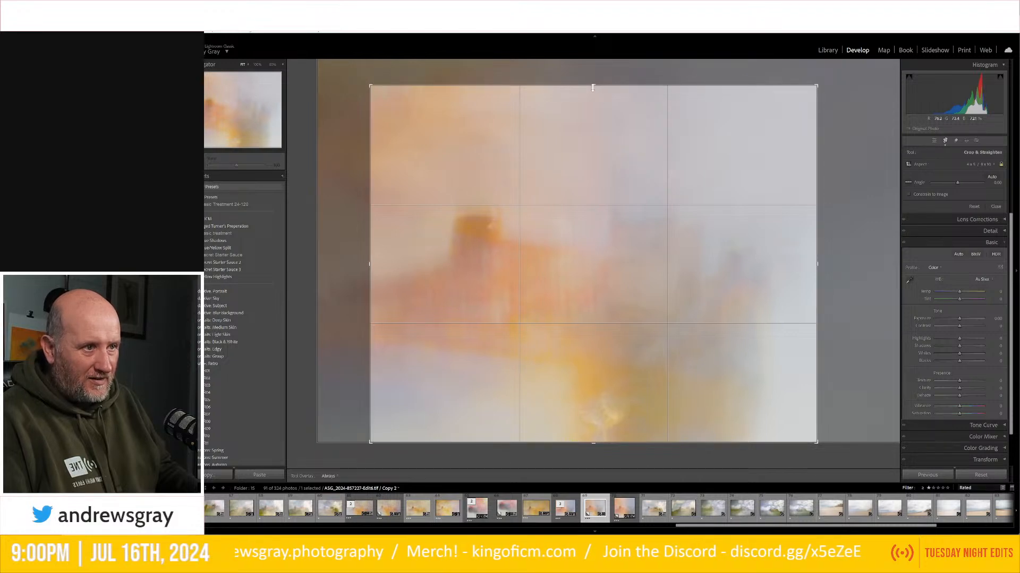
left_click_drag(592, 87, 592, 98)
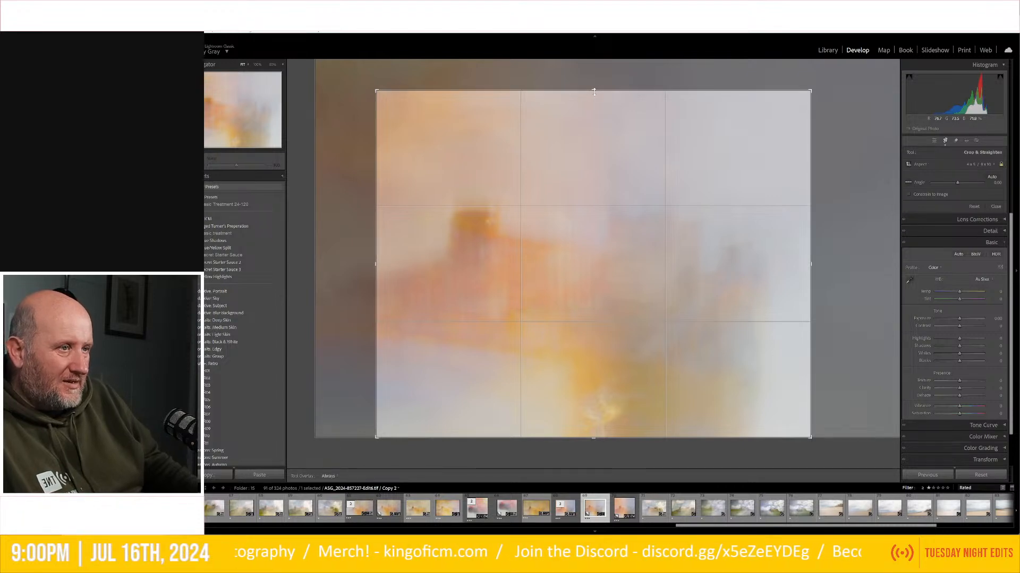
left_click_drag(593, 75, 594, 72)
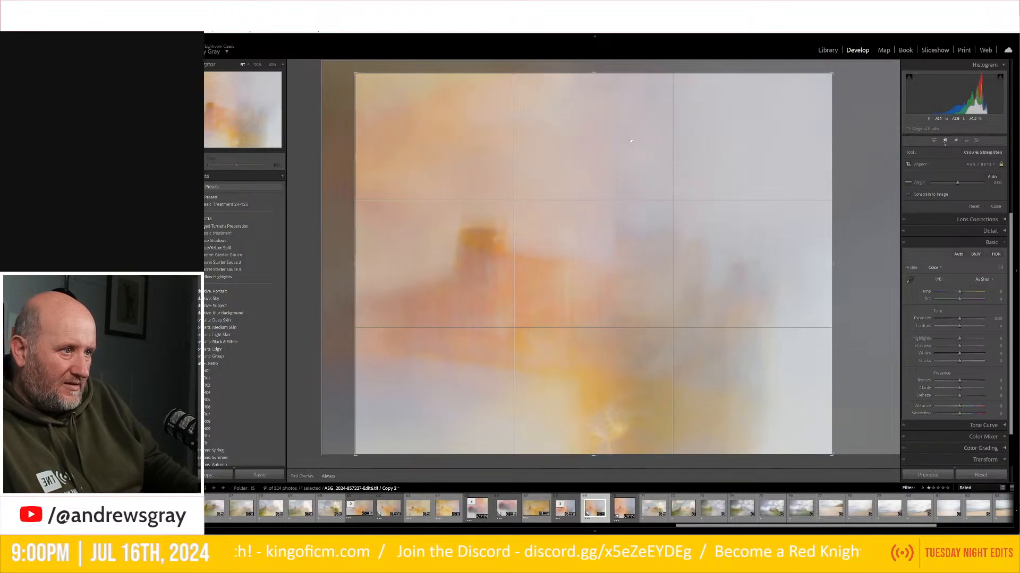
key("Return")
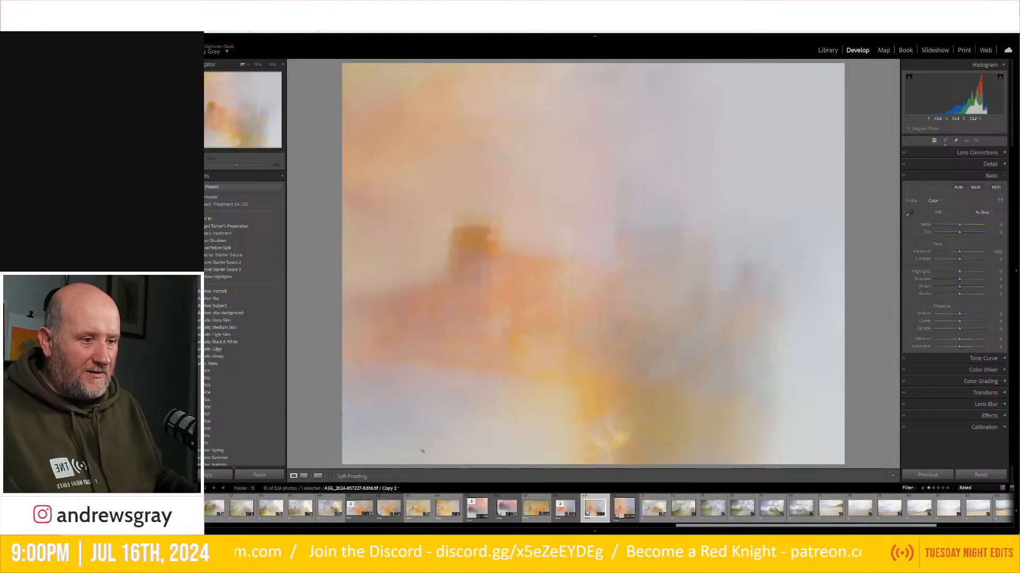
Select photos 61 to 70, the painterly castle edits, and show them in the Library grid.
left_click(359, 505)
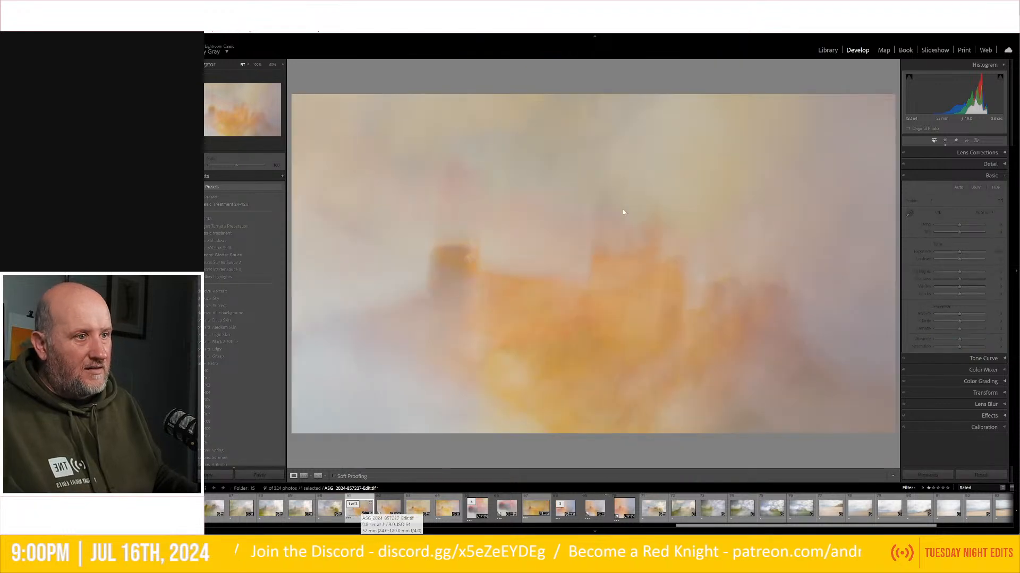
left_click(620, 510, "shift")
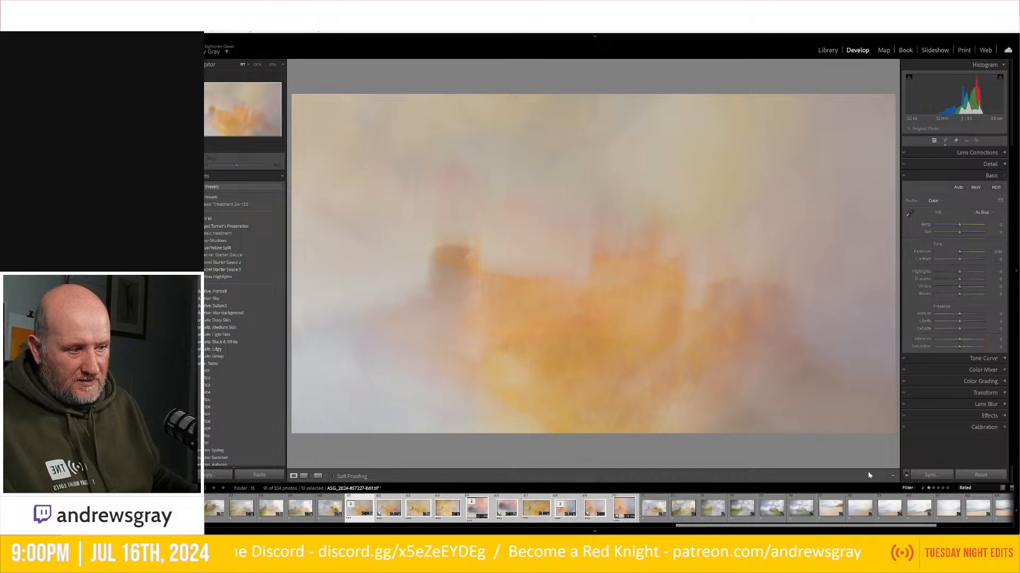
left_click(827, 48)
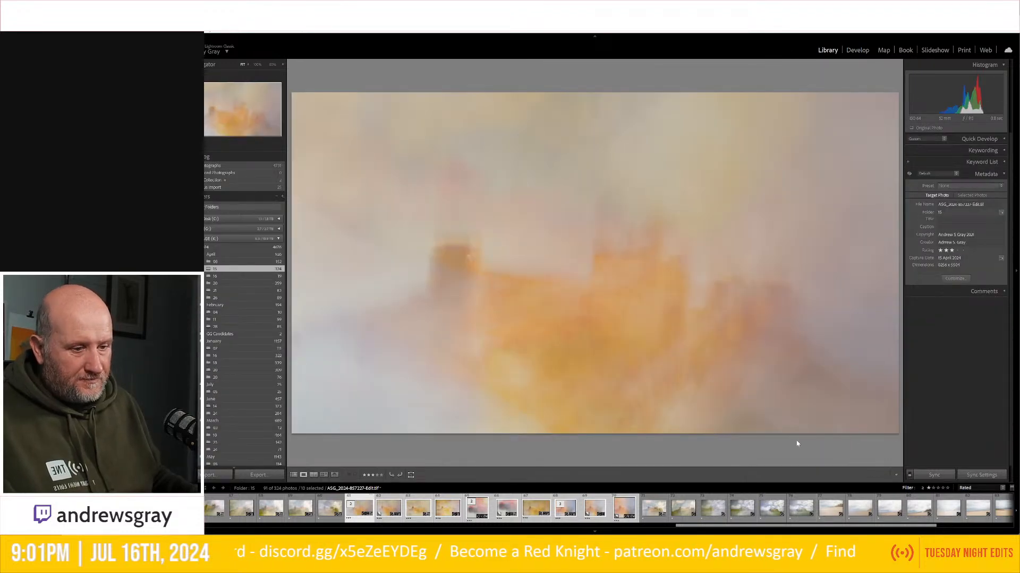
left_click(294, 476)
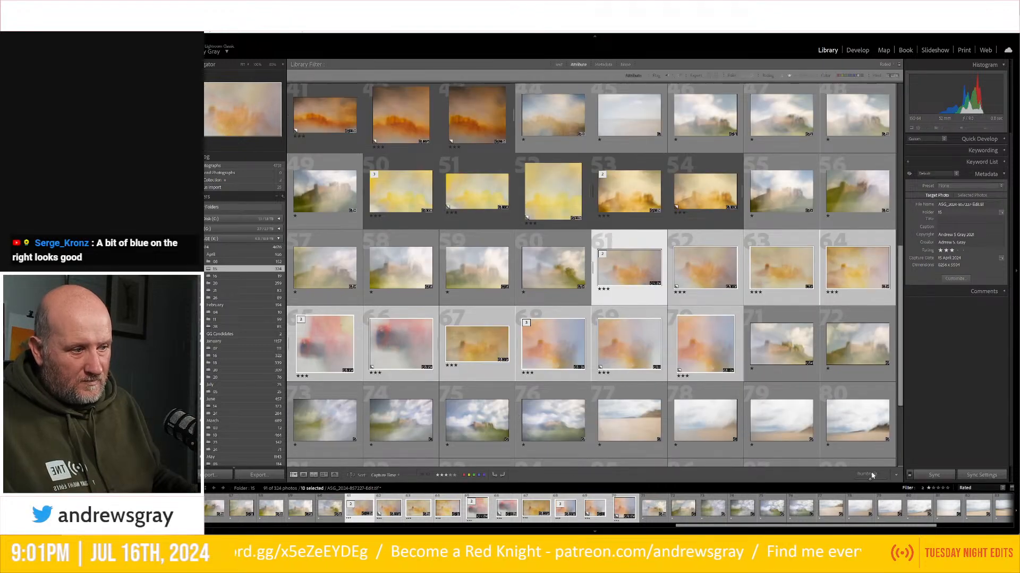
Enlarge the grid thumbnails to five per row and compare the selected painterly edits side by side.
left_click(872, 480)
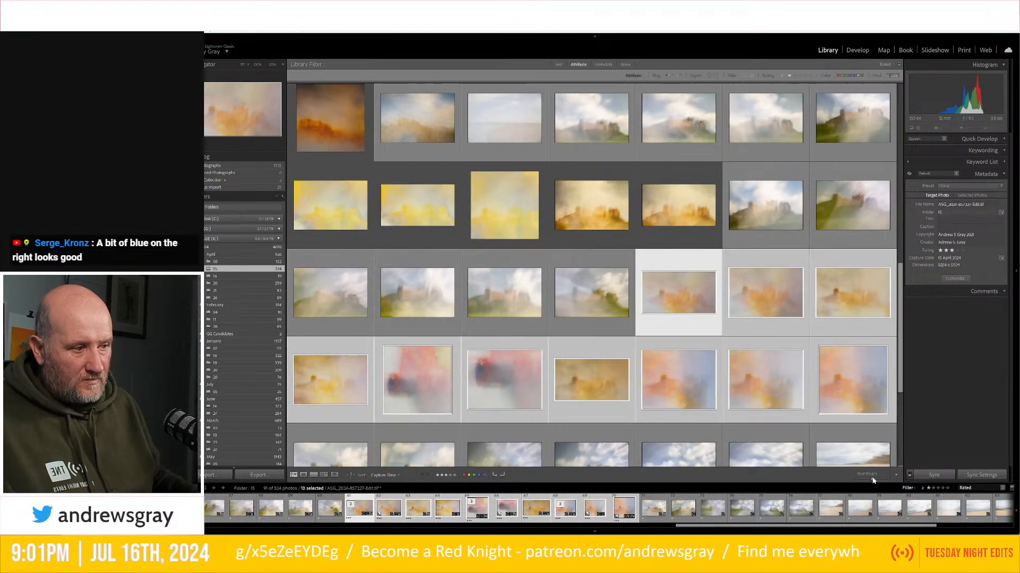
left_click(875, 480)
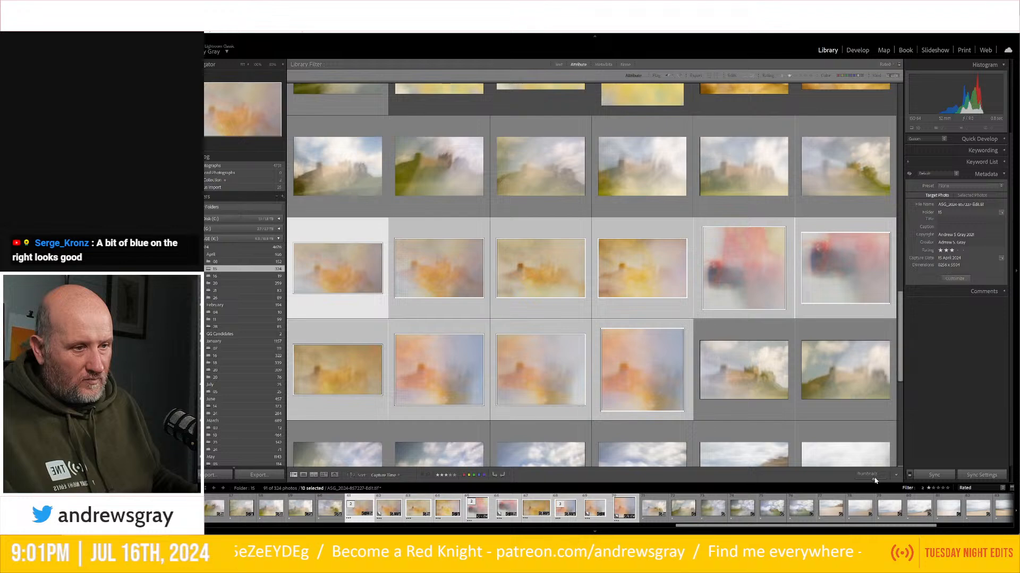
left_click(877, 481)
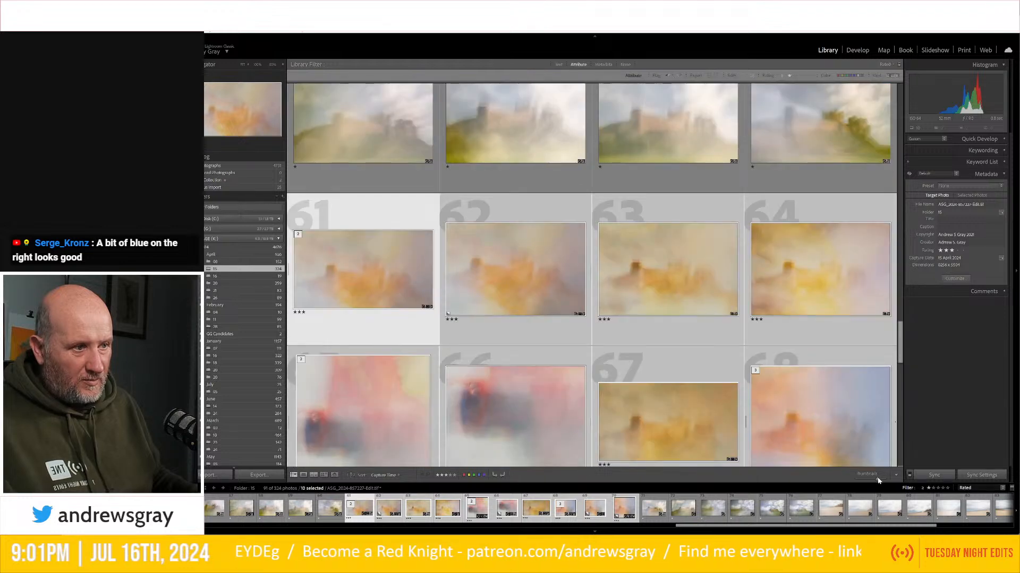
scroll(683, 390, "down", 1)
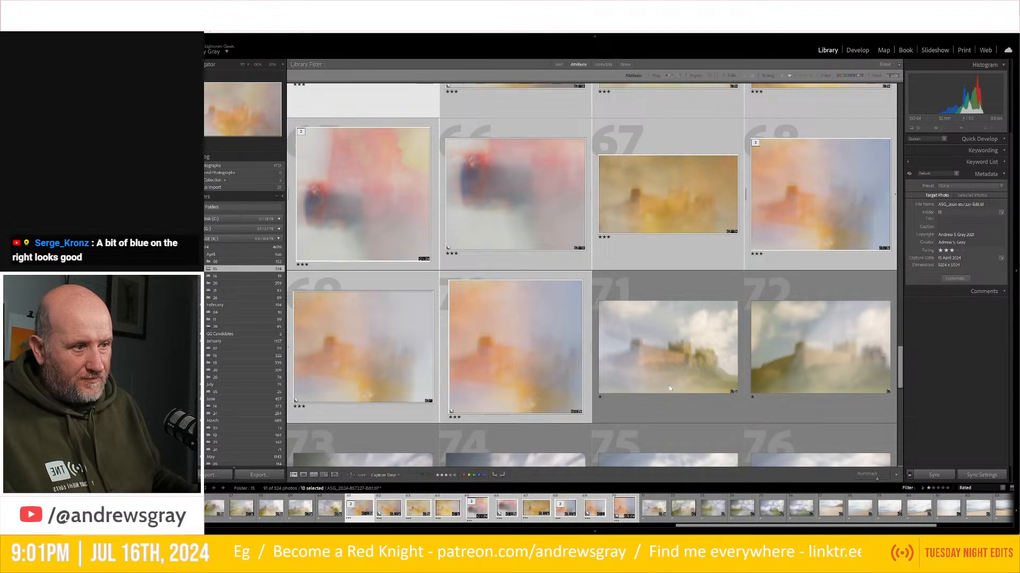
left_click(876, 480)
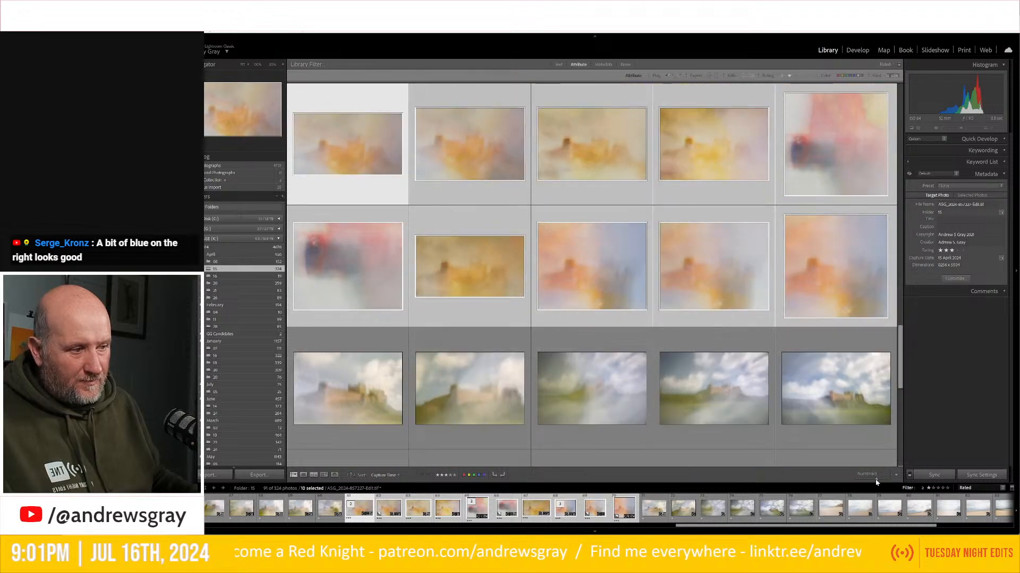
scroll(685, 299, "up", 3)
scroll(665, 321, "down", 2)
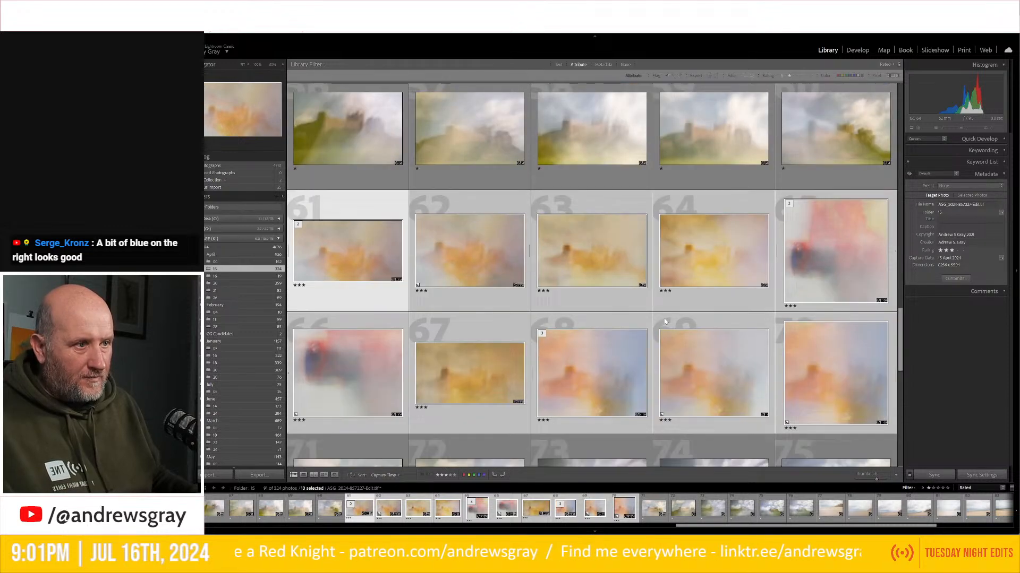